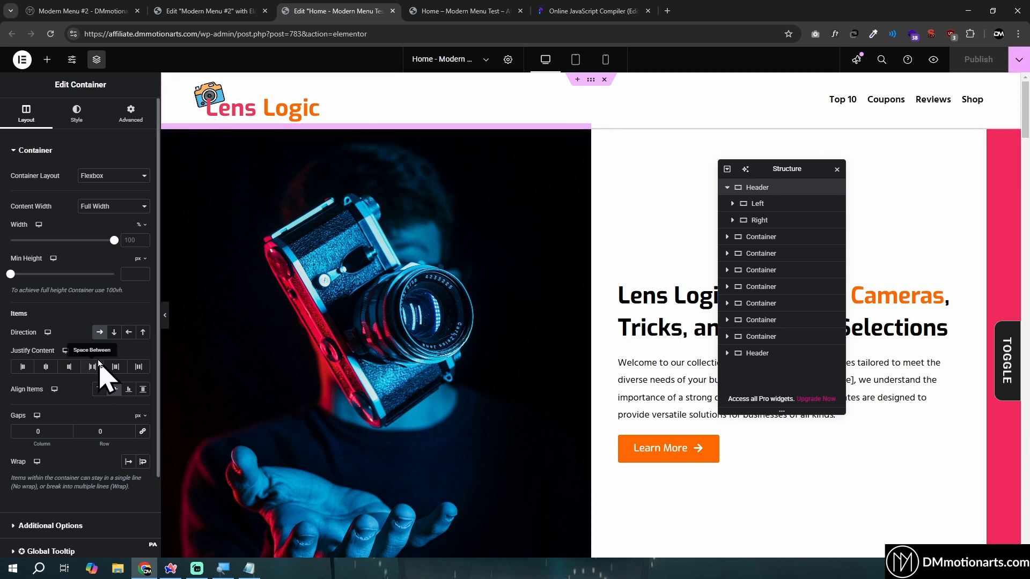
click(135, 125)
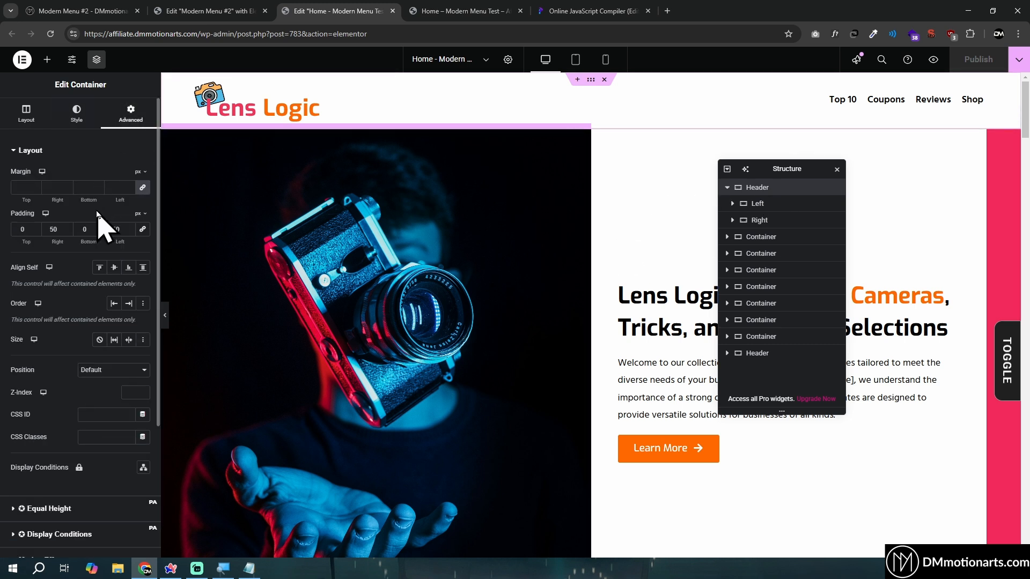
click(27, 114)
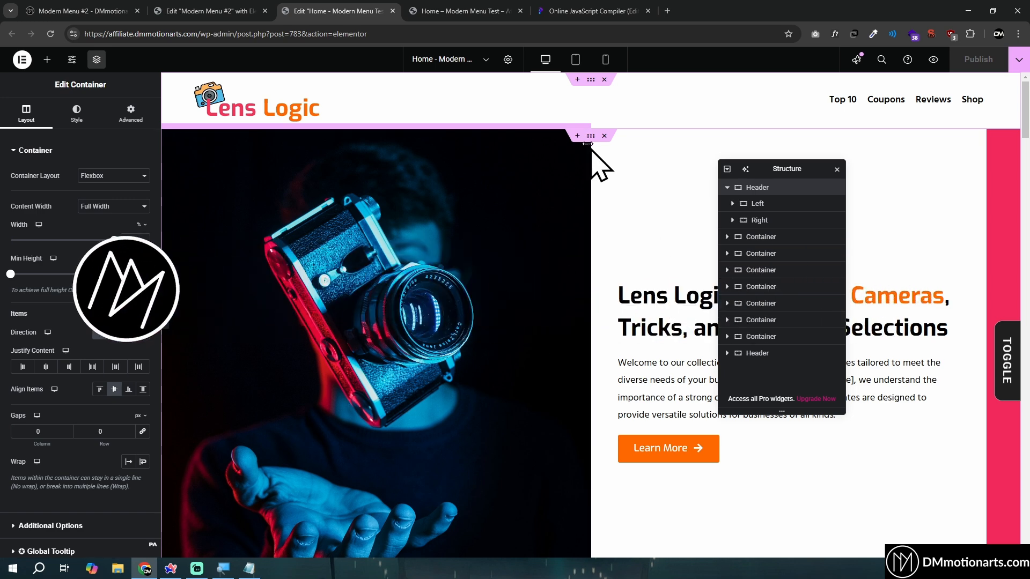
click(575, 136)
click(603, 179)
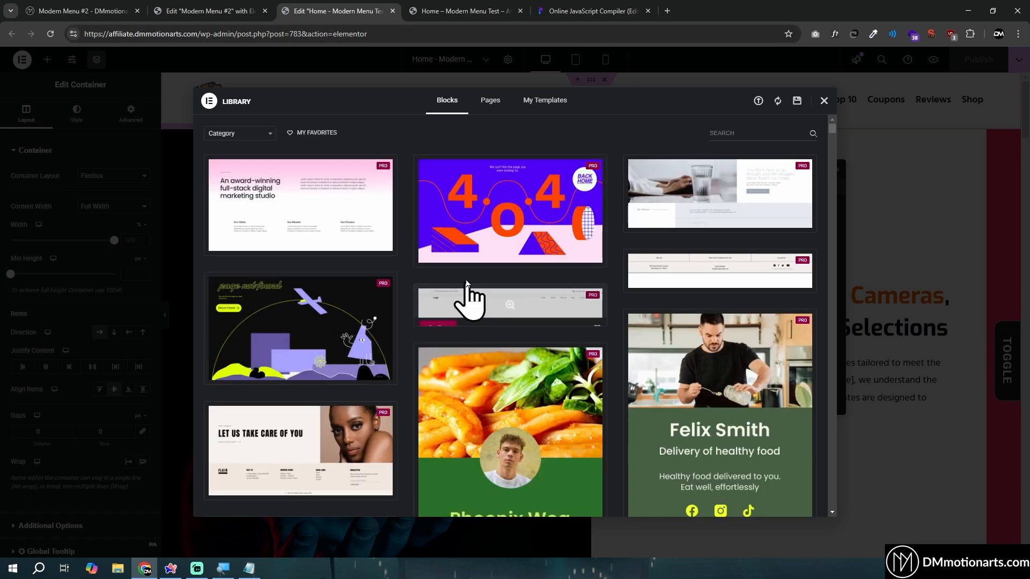
click(824, 101)
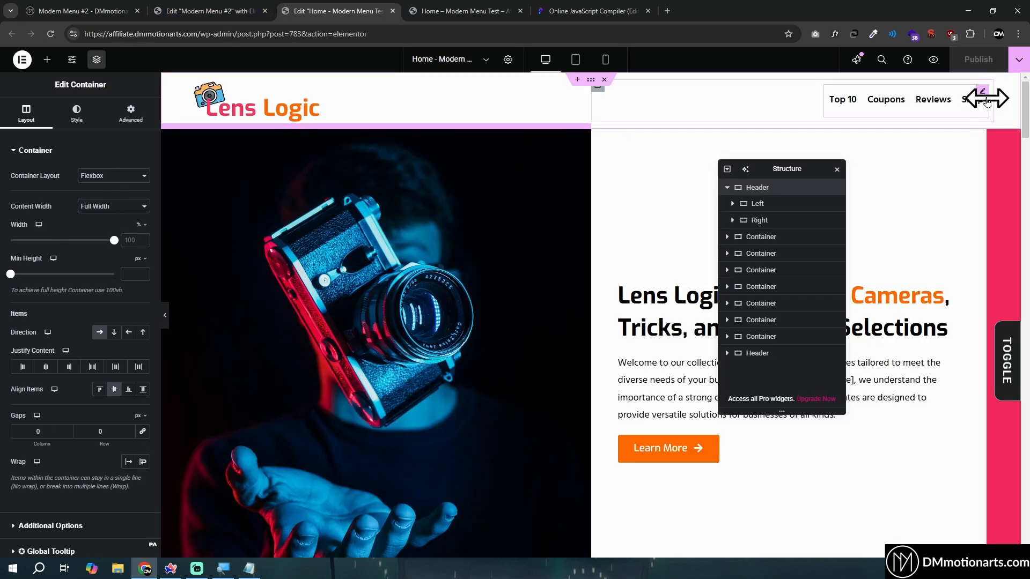
Insert a single-column Flexbox container directly below the header and set its content width to Full Width
click(577, 135)
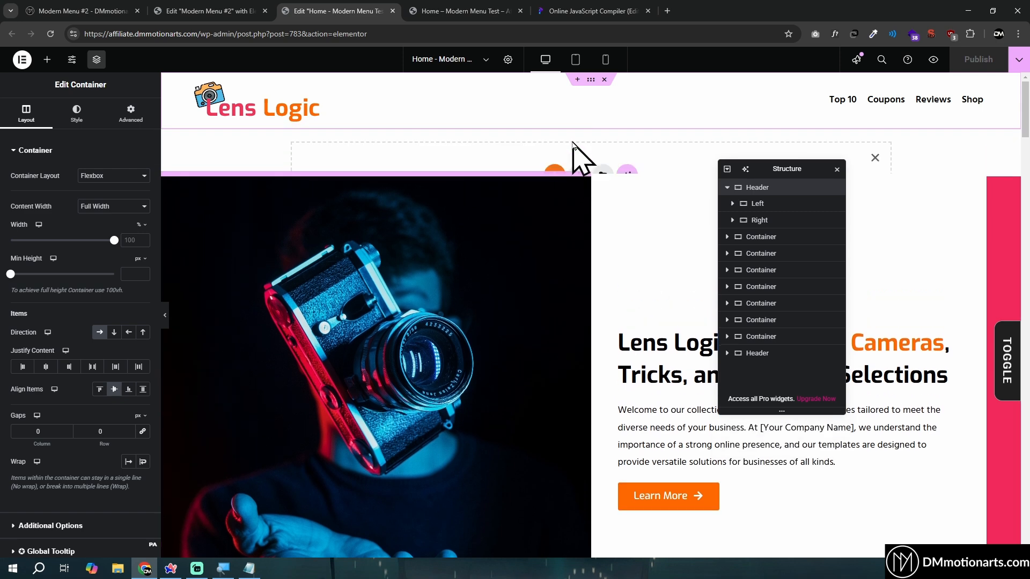
click(578, 178)
click(558, 218)
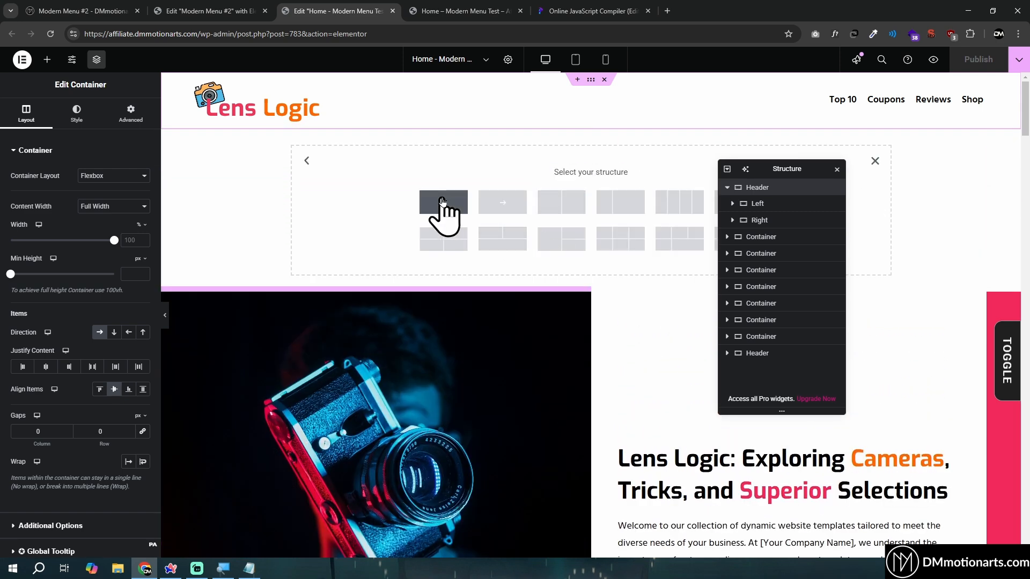
click(442, 200)
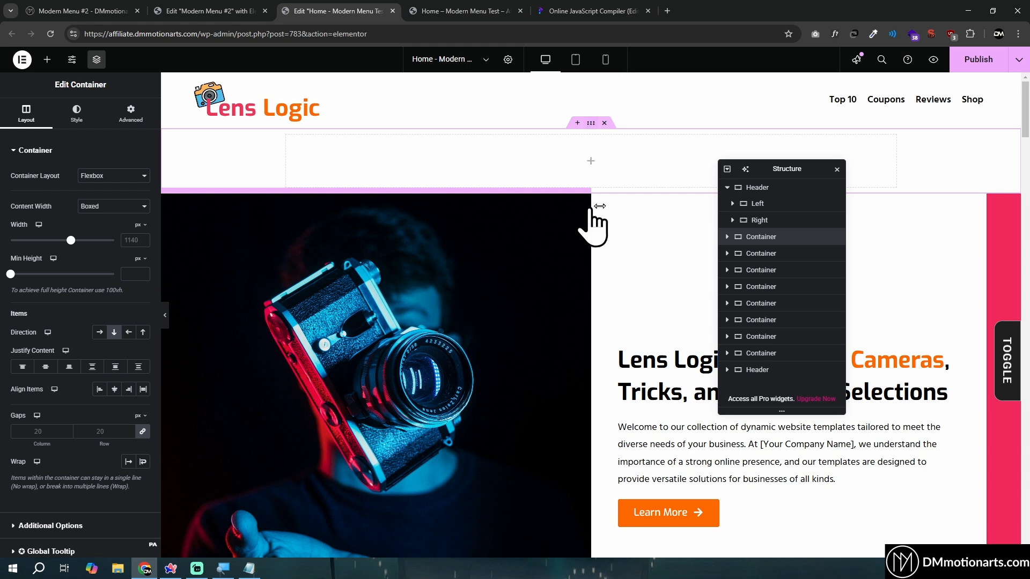
click(129, 207)
click(119, 222)
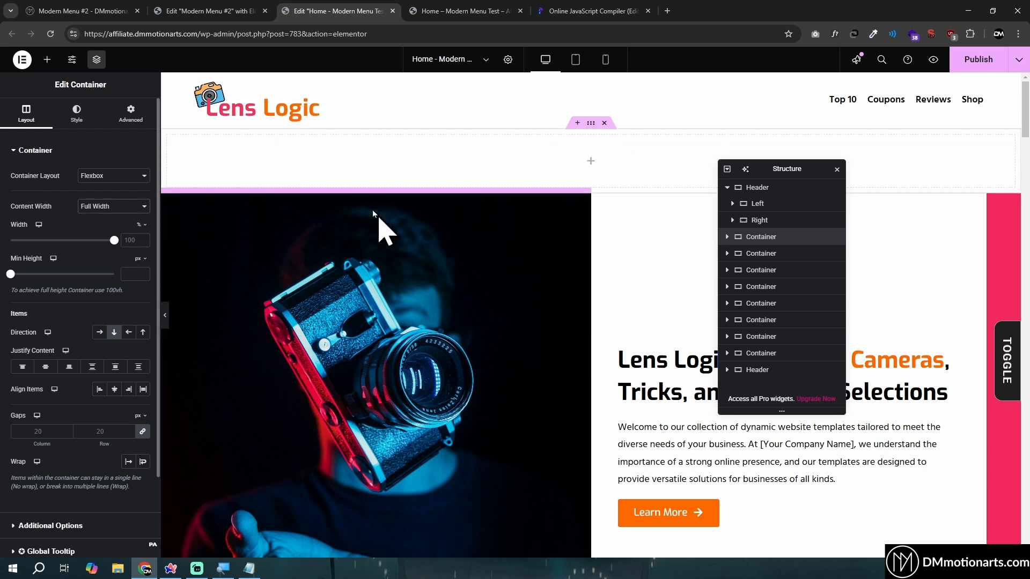
Rename the new container below the header as Hamburger Menu
double_click(775, 240)
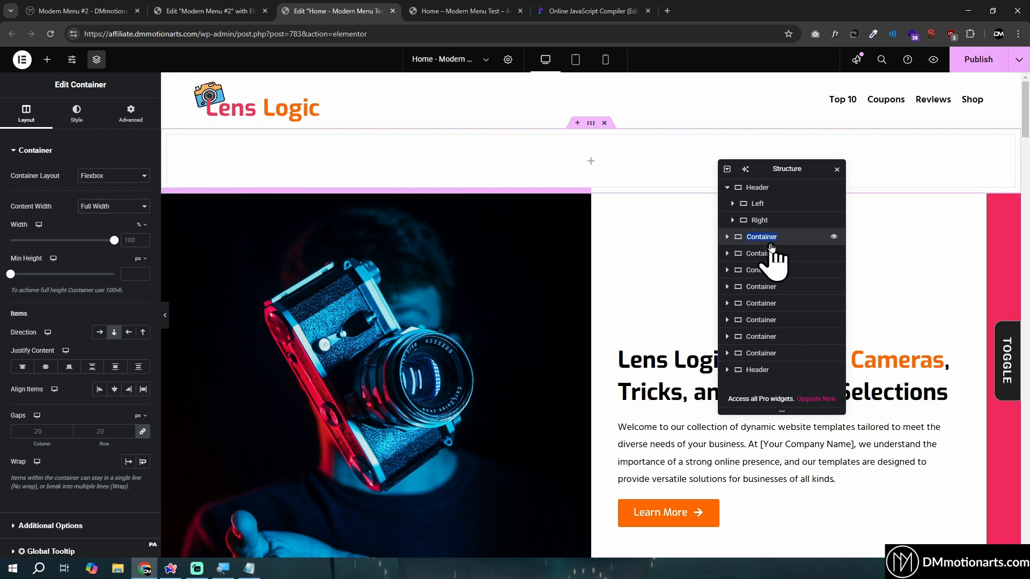
text(Hamburger Menu)
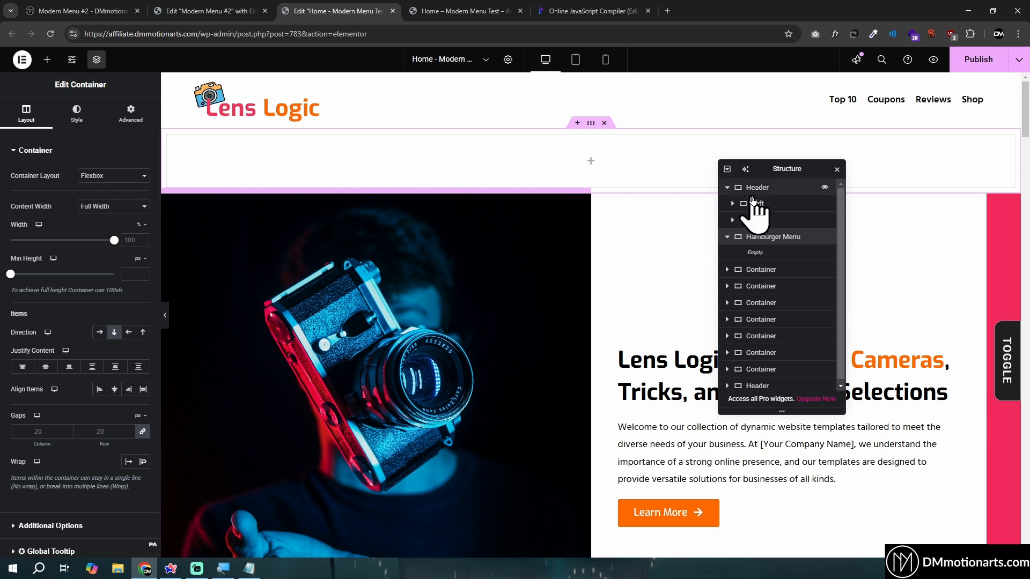
Match the Hamburger Menu container's padding to the header's: 0 top, 50 right, 0 bottom and 50 left, in px
click(768, 191)
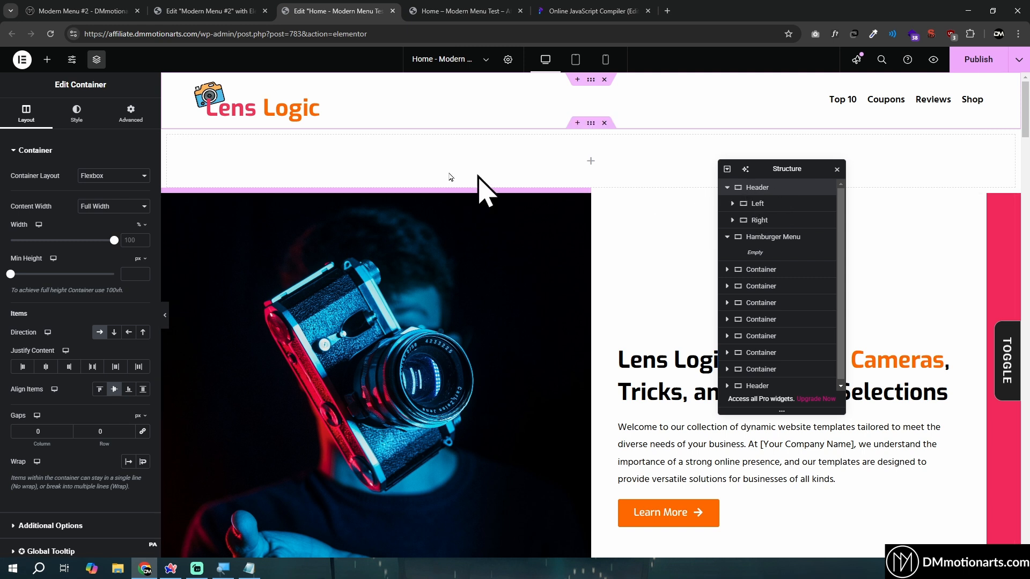
click(132, 115)
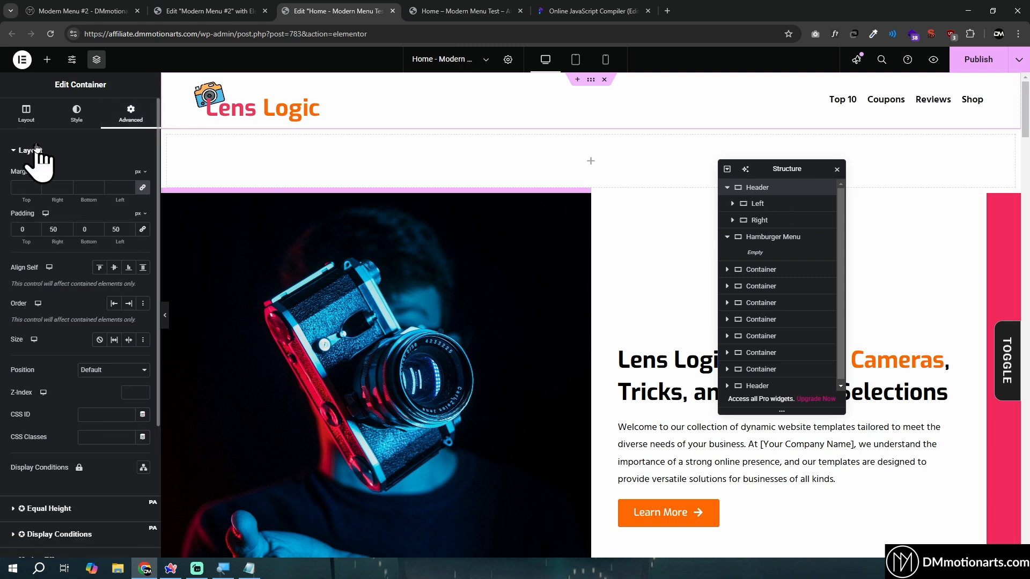
click(783, 240)
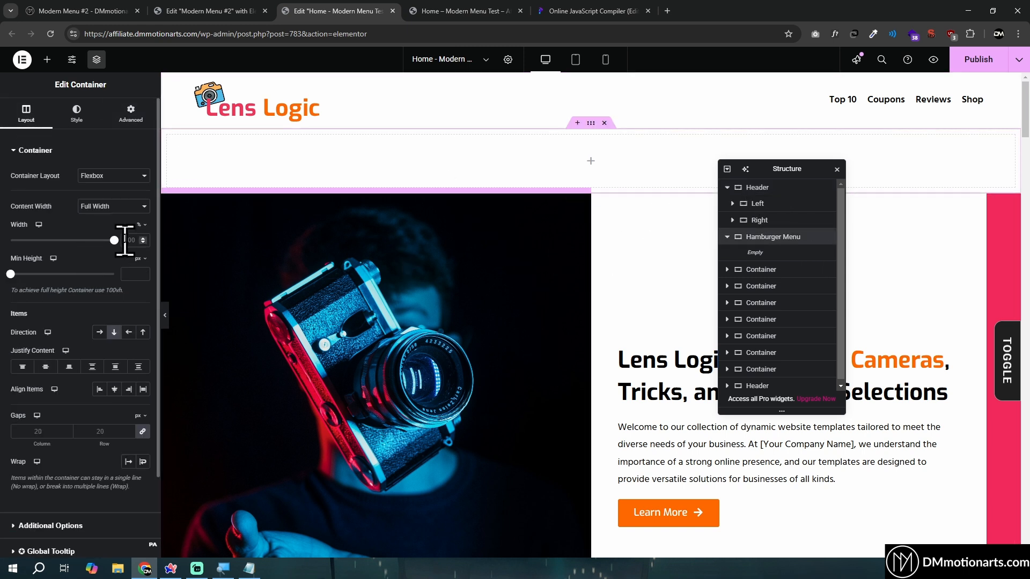
click(131, 115)
click(142, 230)
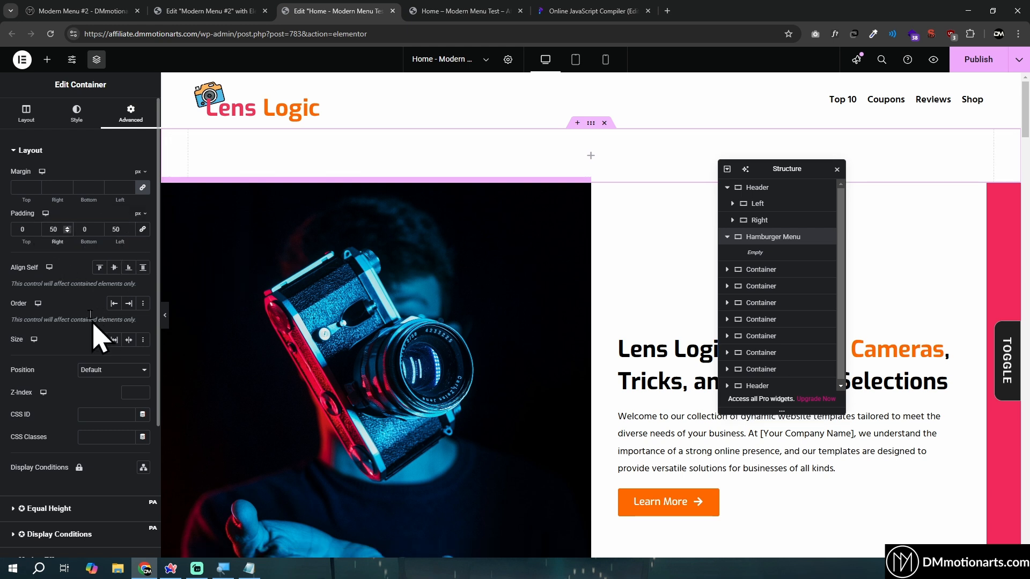
Set the Hamburger Menu container's column and row gaps to 0
click(28, 114)
click(100, 431)
text(0)
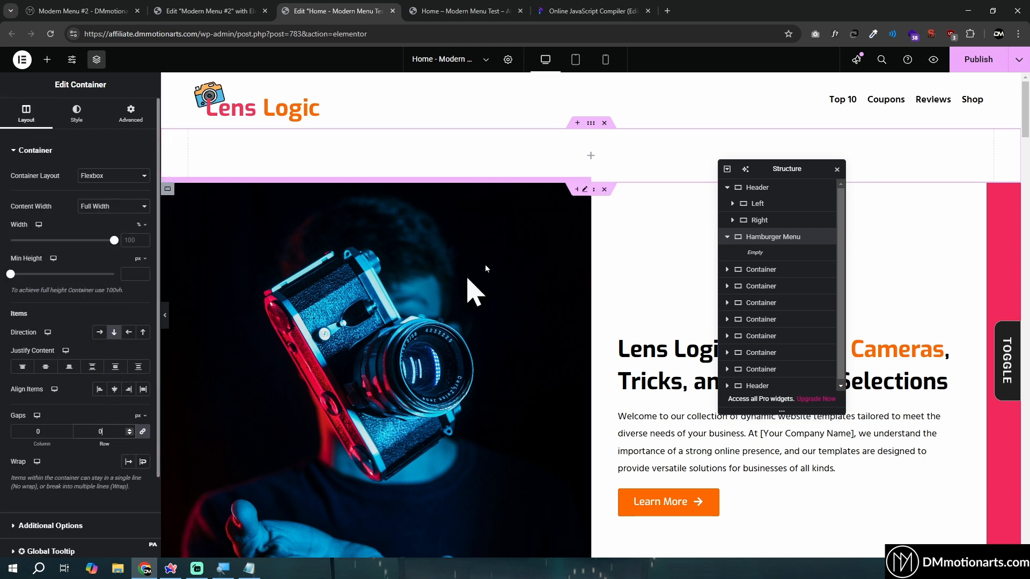
Add an HTML widget inside the Hamburger Menu container and rename it Menu Icon
click(48, 63)
click(76, 134)
text(html)
drag(53, 172, 591, 155)
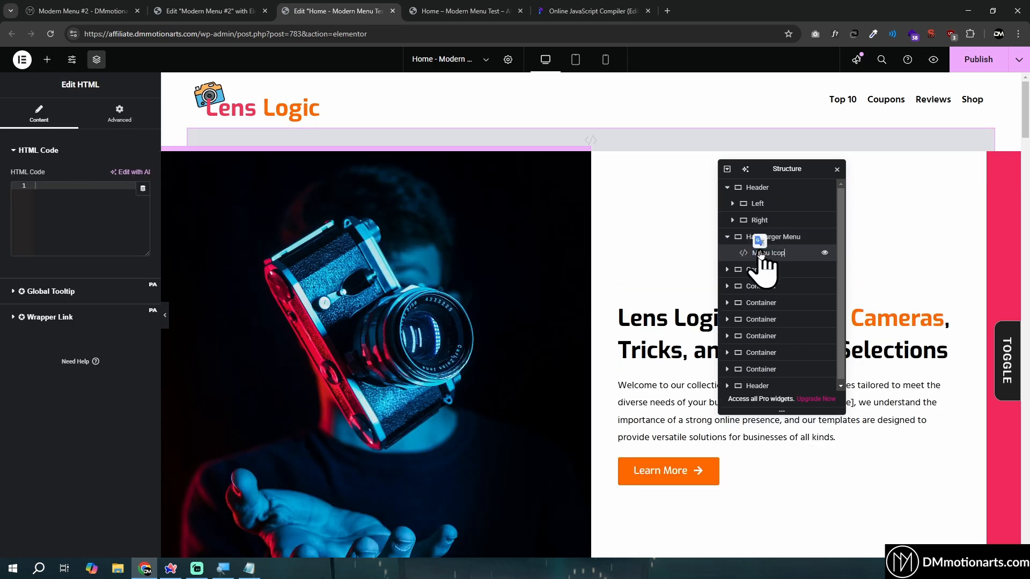
drag(762, 258, 541, 280)
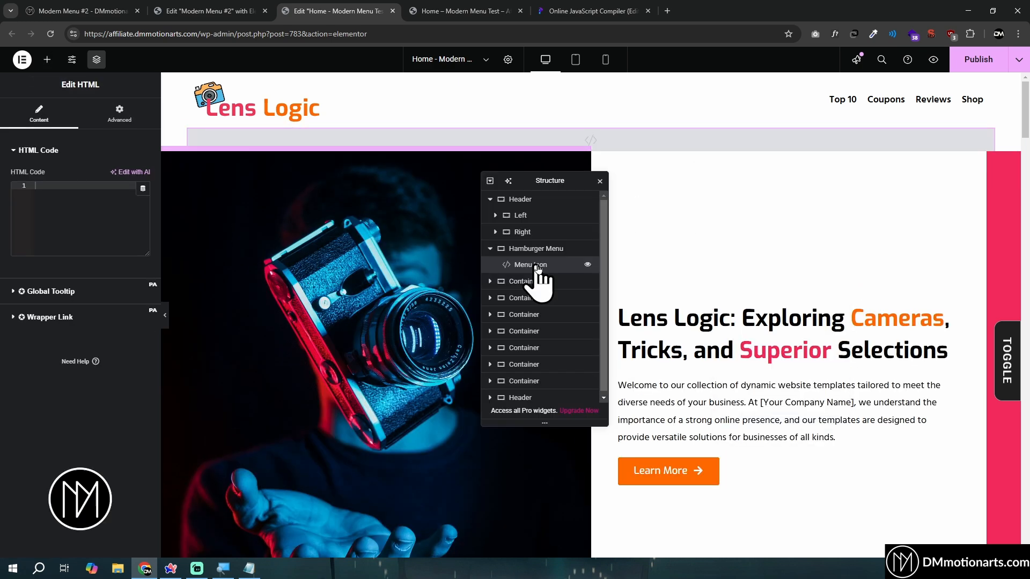
Copy the #5 Hamburger Icon code from the Modern Menu #2 page and paste it into the Menu Icon widget's HTML code
click(211, 11)
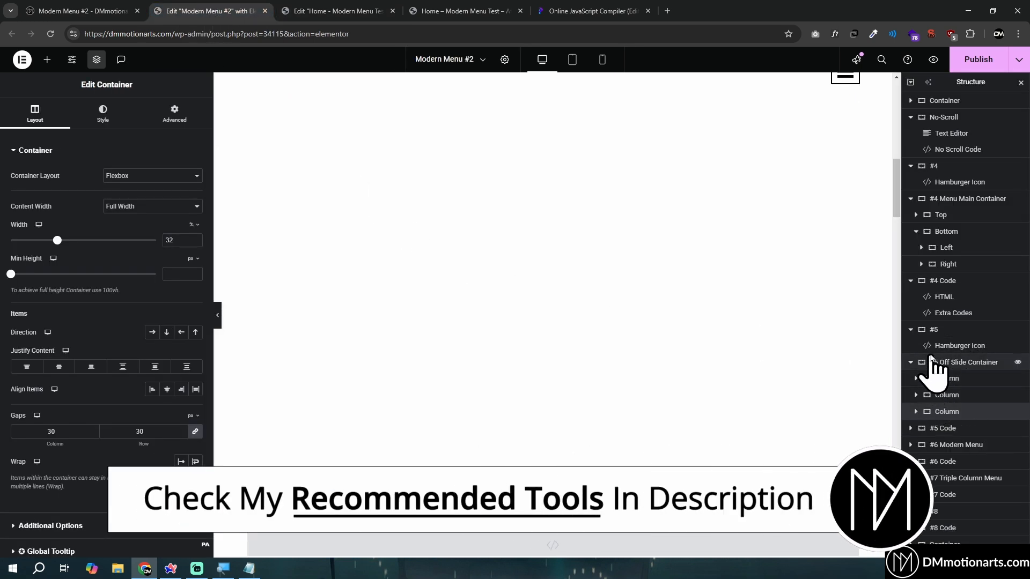
click(905, 346)
click(356, 12)
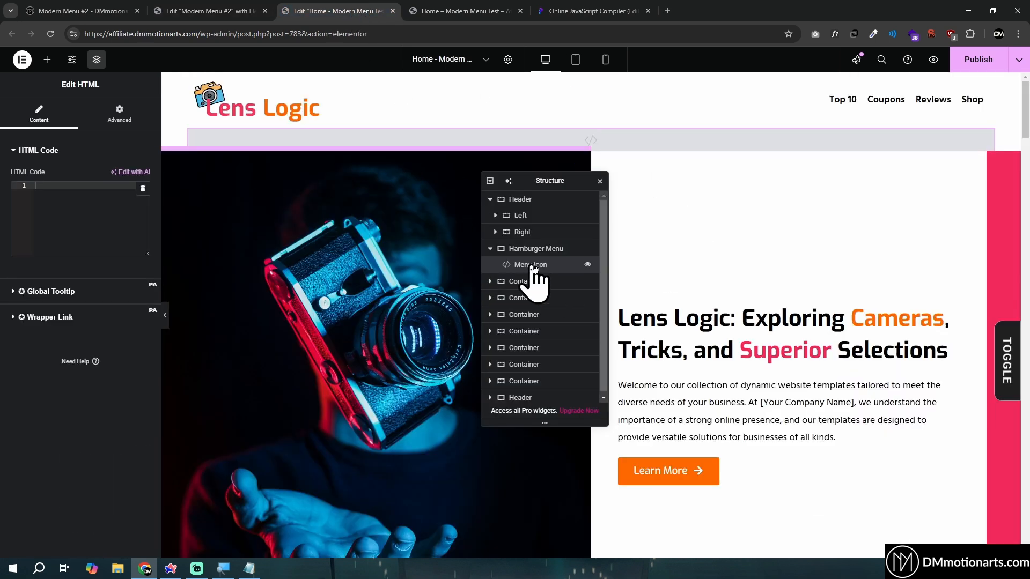
click(86, 204)
key(ctrl+v)
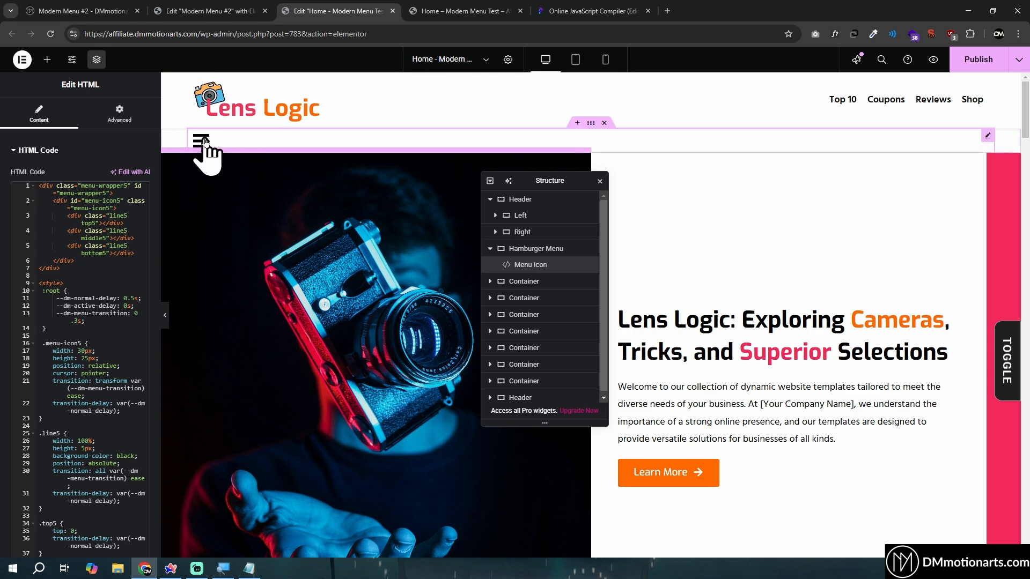
Examine the hamburger icons on the live Modern Menu #2 page, including how the open full-screen menu closes
click(219, 11)
click(81, 10)
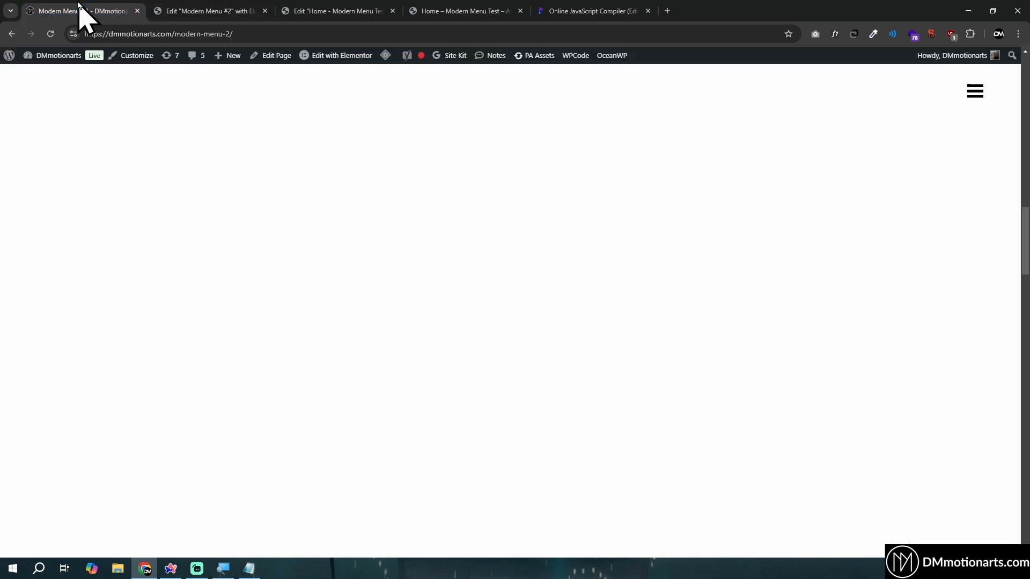
scroll(989, 248, down, 5)
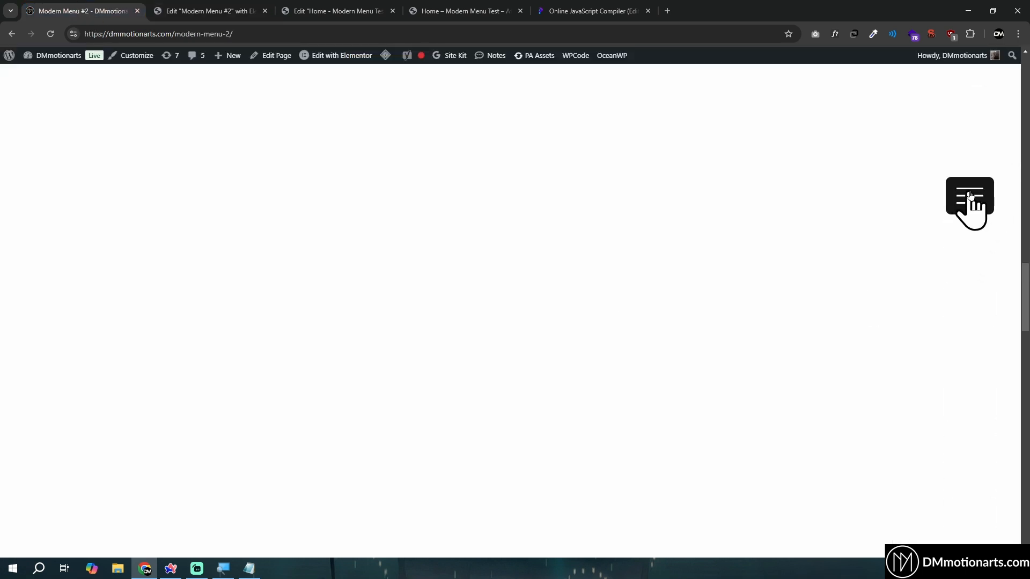
scroll(986, 225, down, 3)
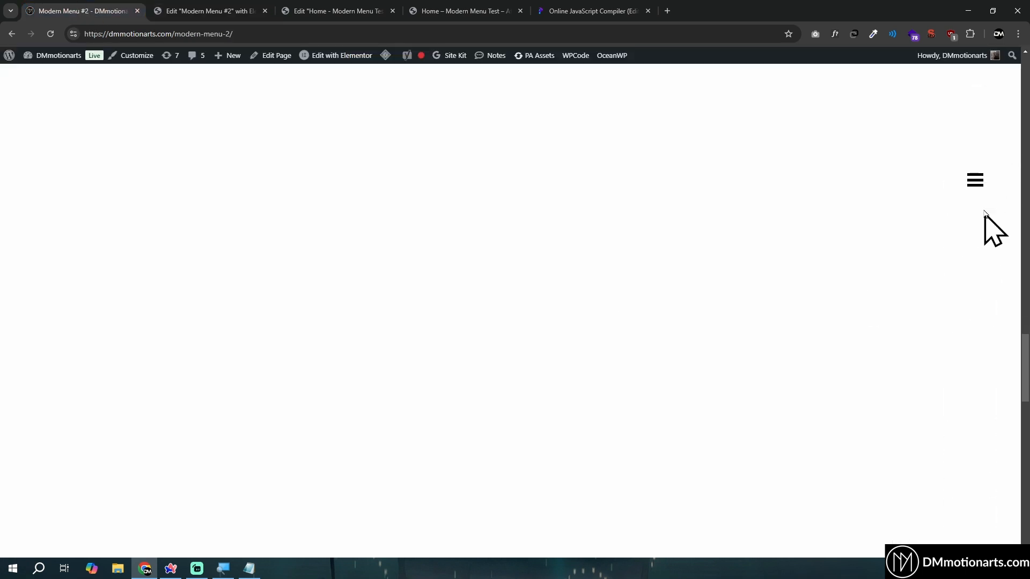
scroll(966, 257, down, 3)
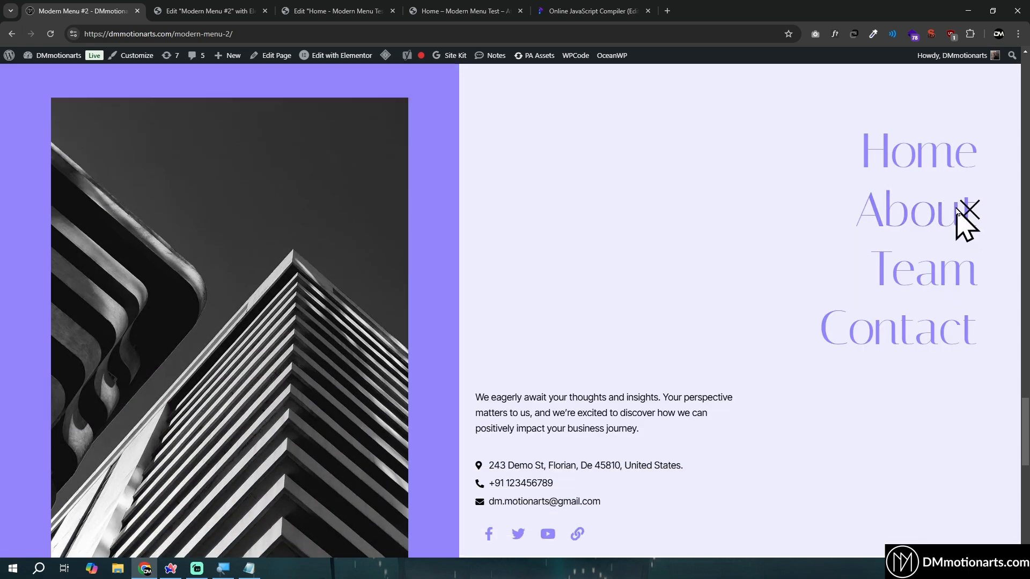
click(973, 217)
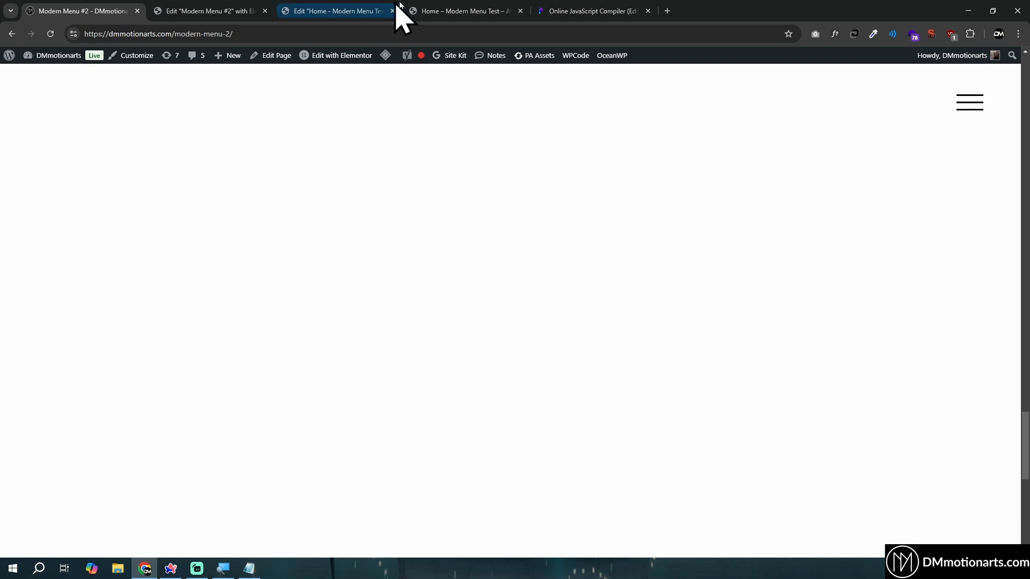
click(433, 11)
Return to the Home page editor and set the Menu Icon widget's Align Self to the end
click(356, 9)
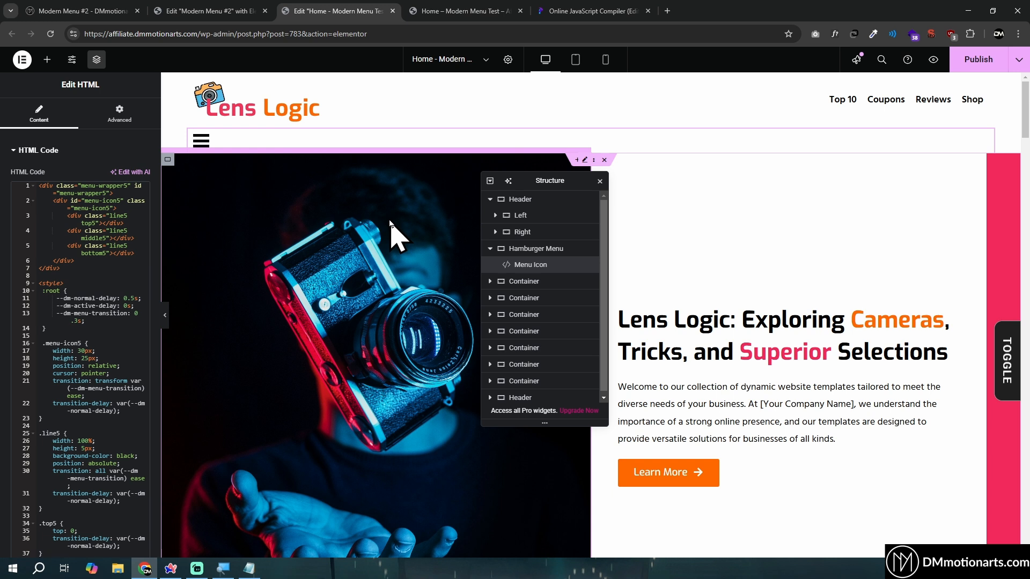
click(119, 114)
click(130, 291)
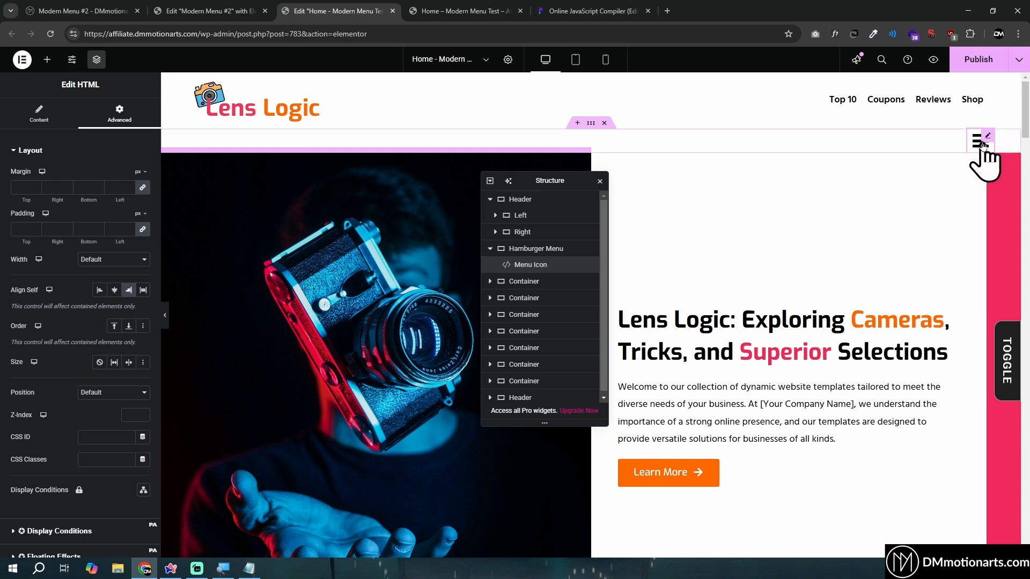
Set the z-index to 98 for the Header container and 99 for the Menu Icon widget
click(490, 200)
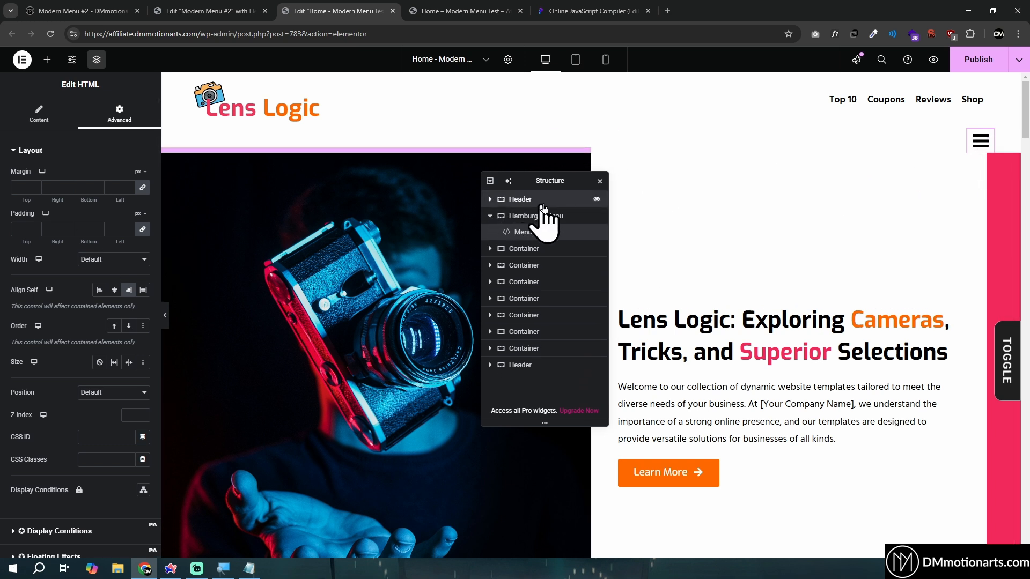
click(530, 200)
click(127, 117)
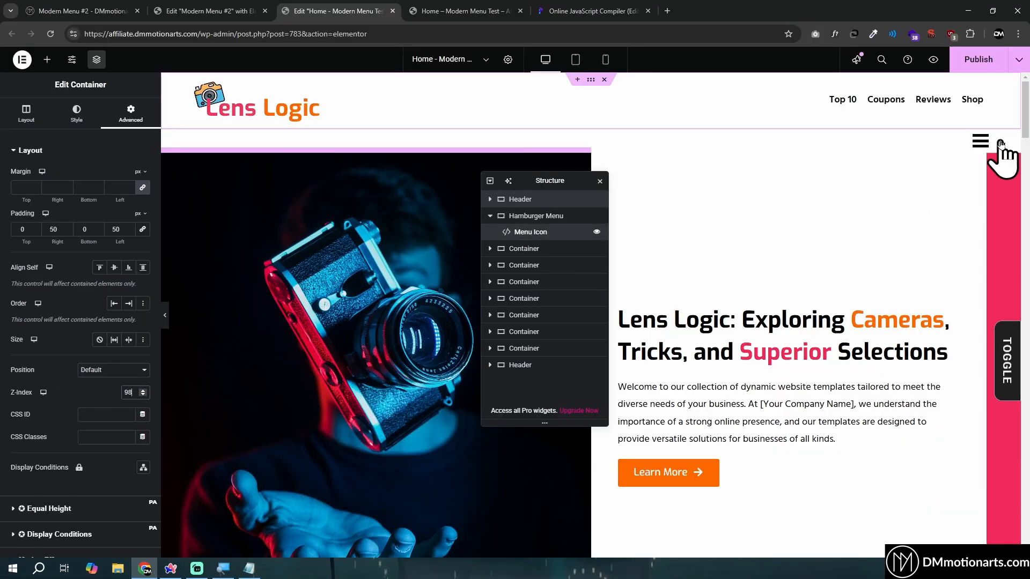
click(980, 147)
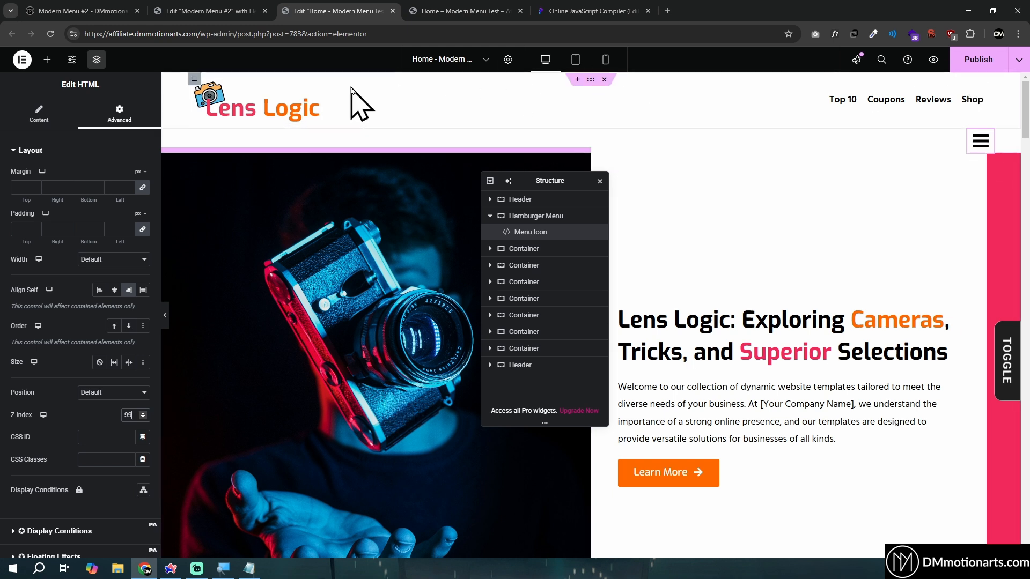
Set the Header container's right padding to 100 px to make room for the menu icon
click(490, 216)
click(536, 203)
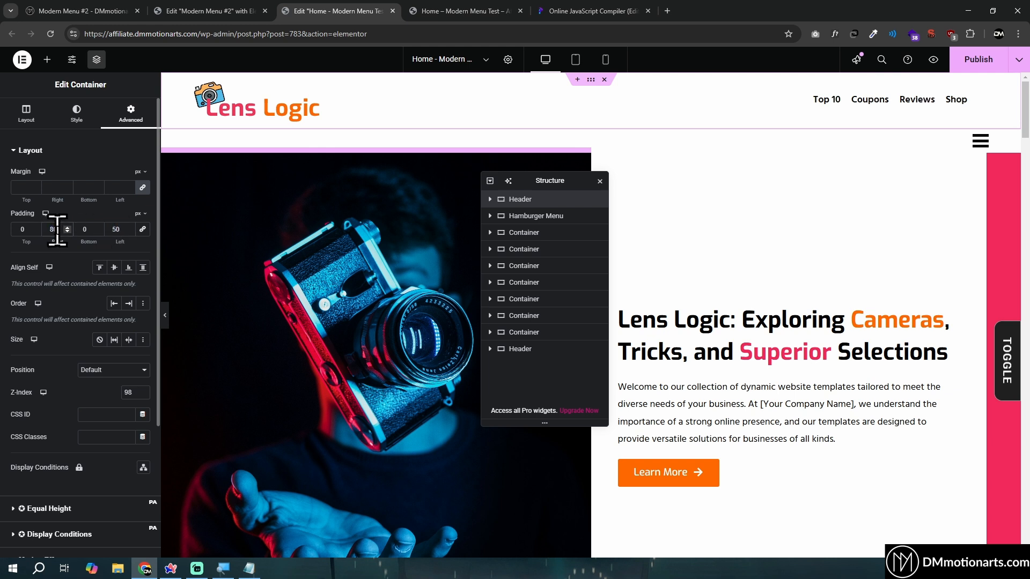
text(100)
Set the Menu Icon widget's top margin to -77 px and its other margins to 0
click(491, 216)
click(543, 234)
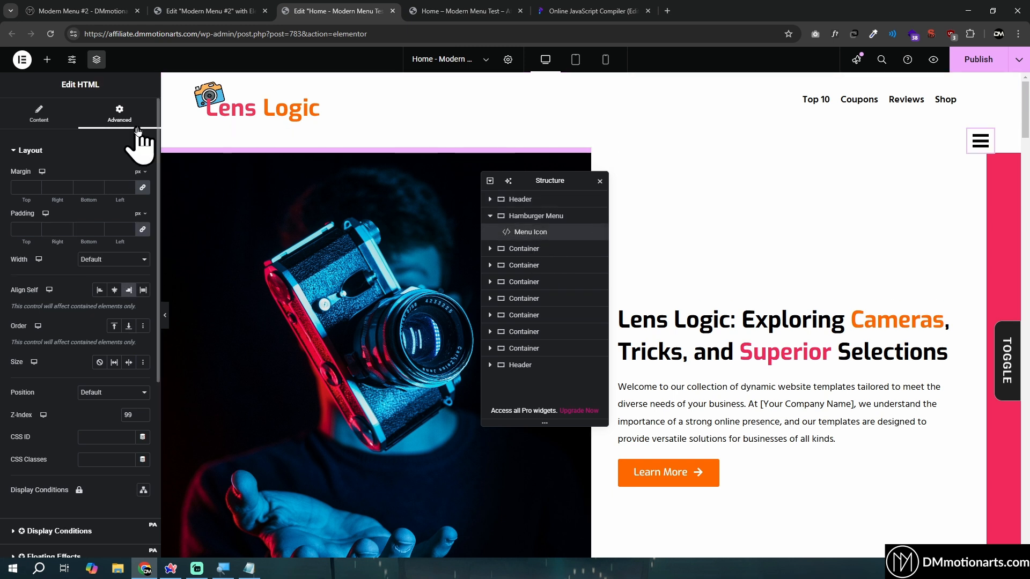
click(98, 190)
text(0)
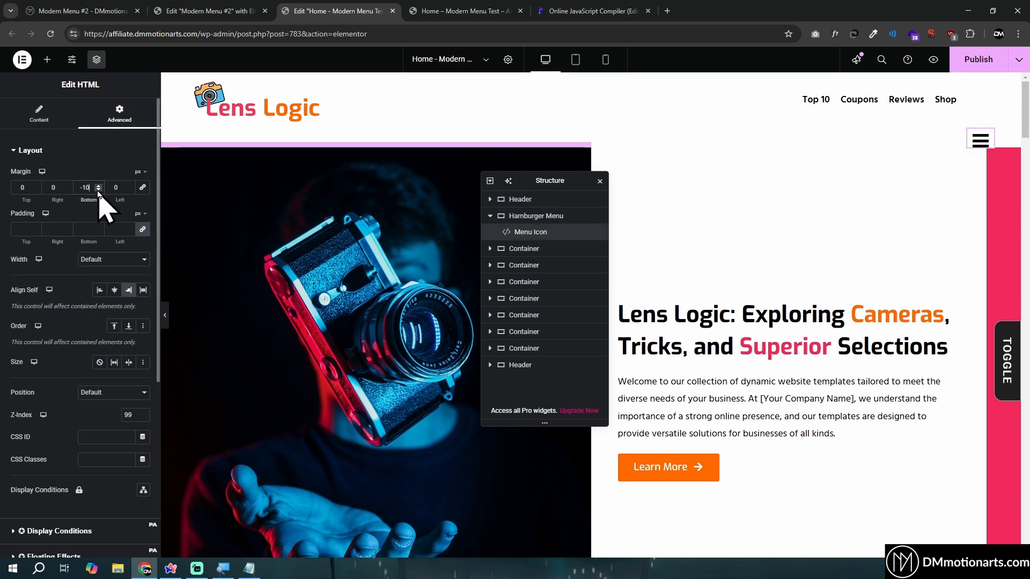
text(00)
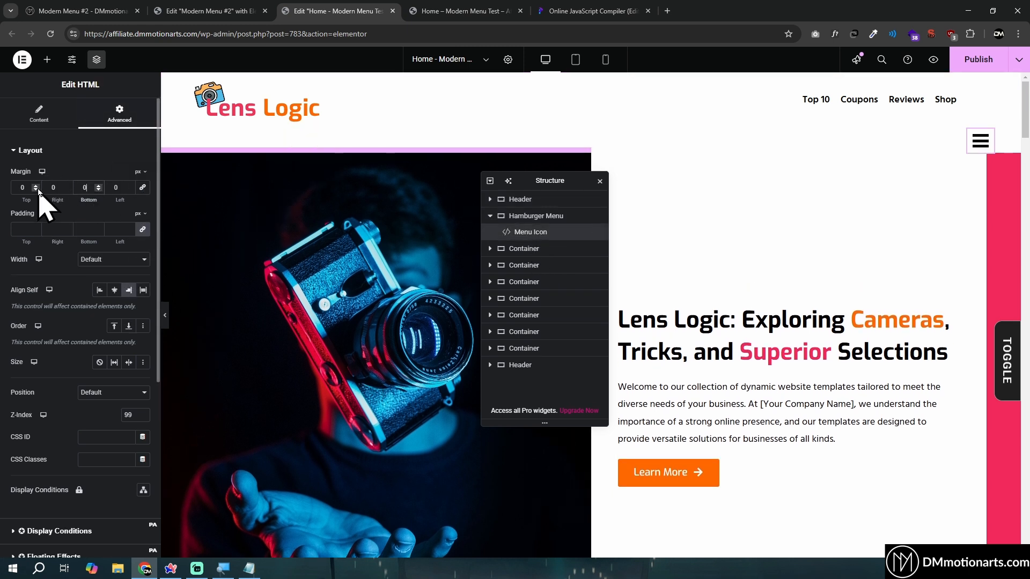
click(36, 190)
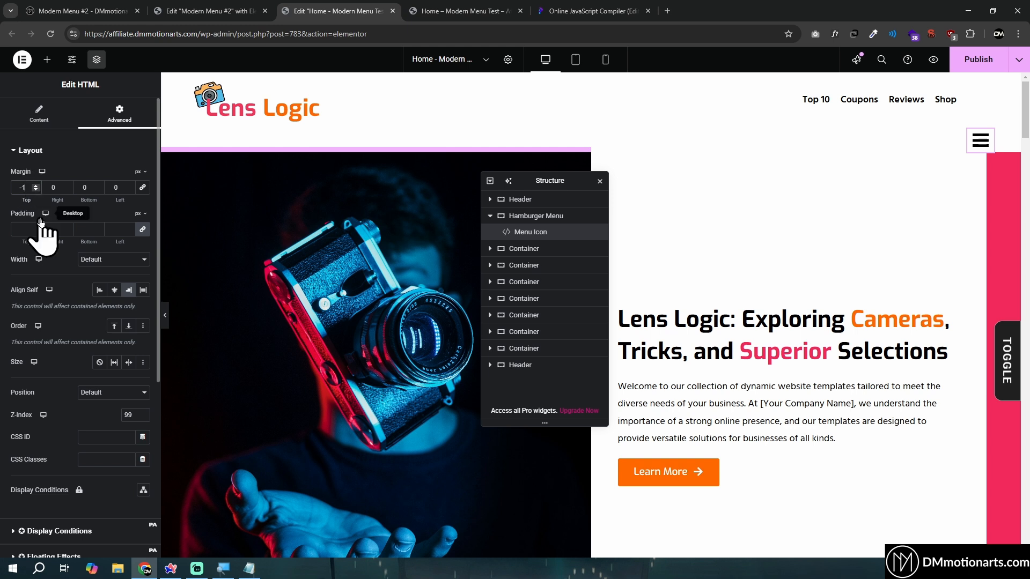
text(00)
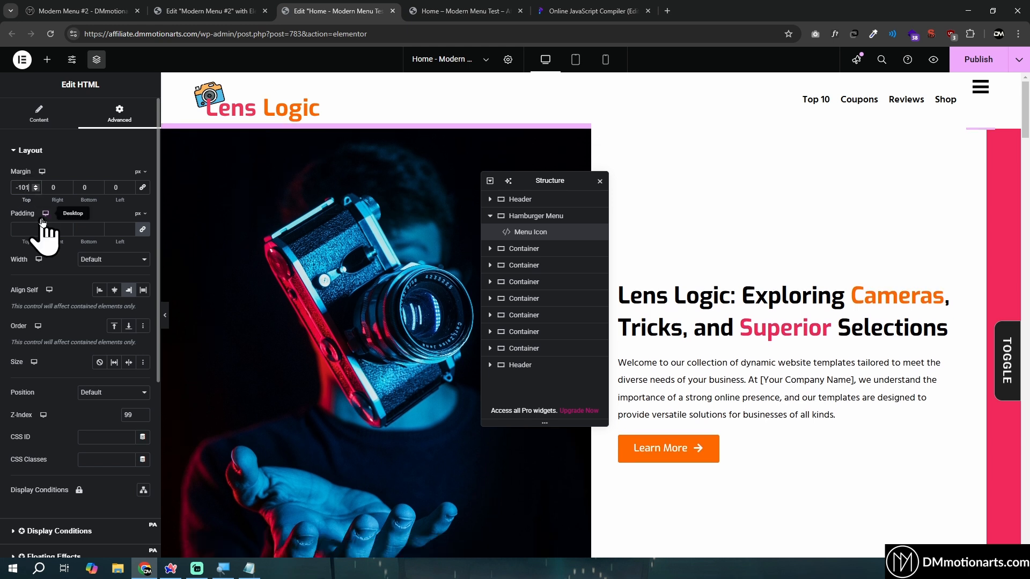
key(BackSpace)
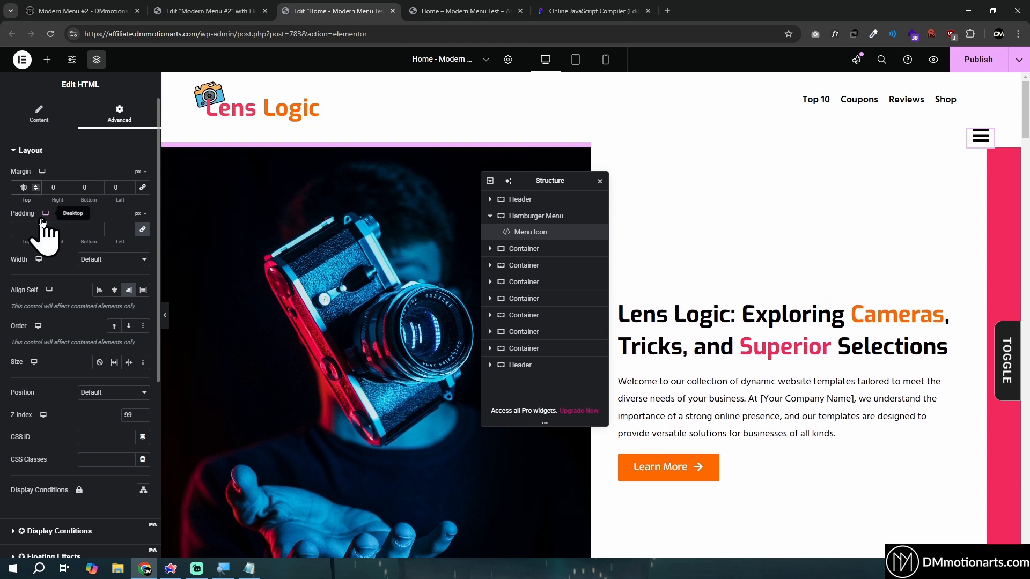
key(BackSpace)
text(8)
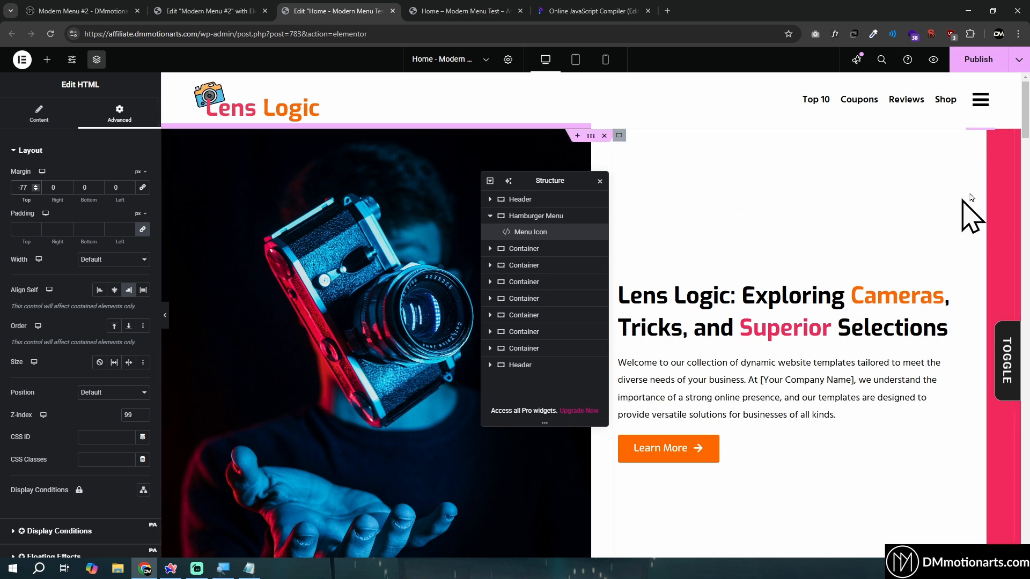
Review the advanced layout and z-index settings of the Menu Icon widget and the Header container
click(490, 216)
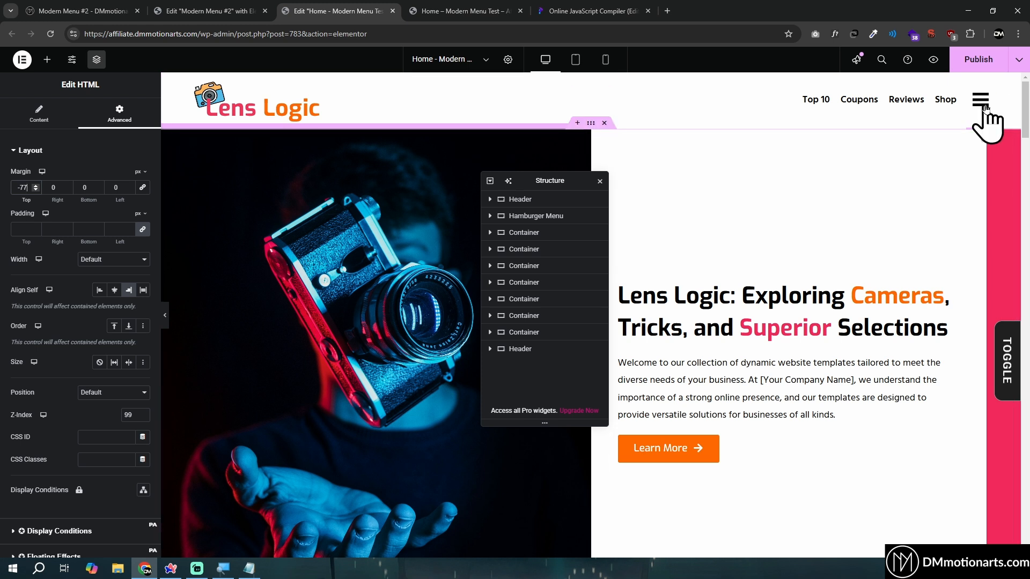
click(523, 216)
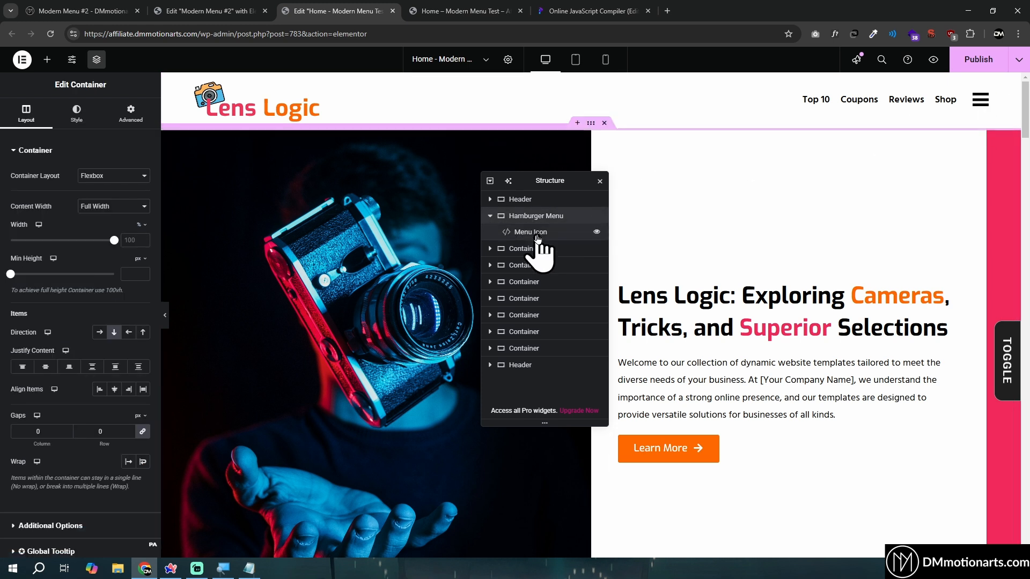
click(538, 234)
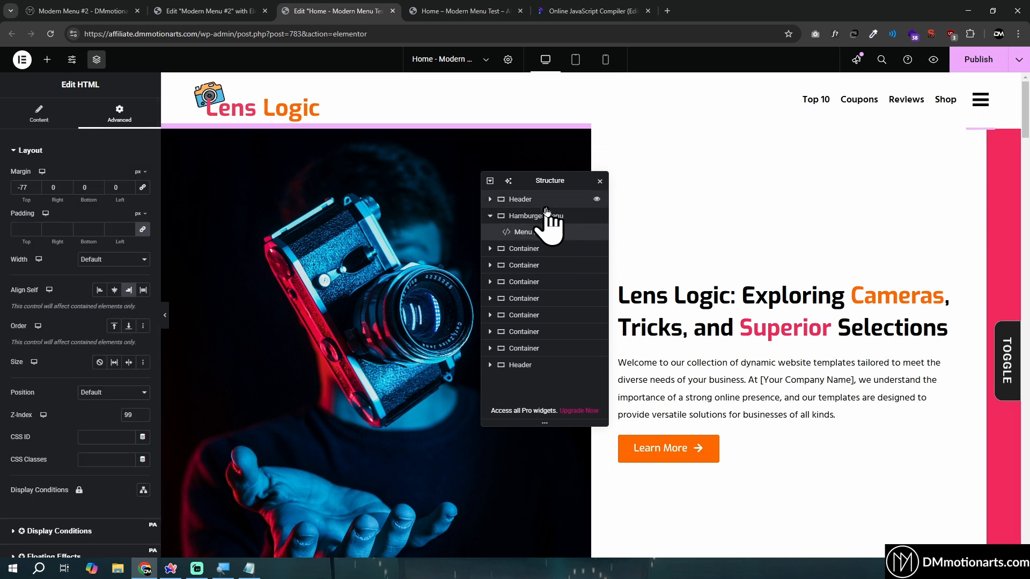
click(224, 156)
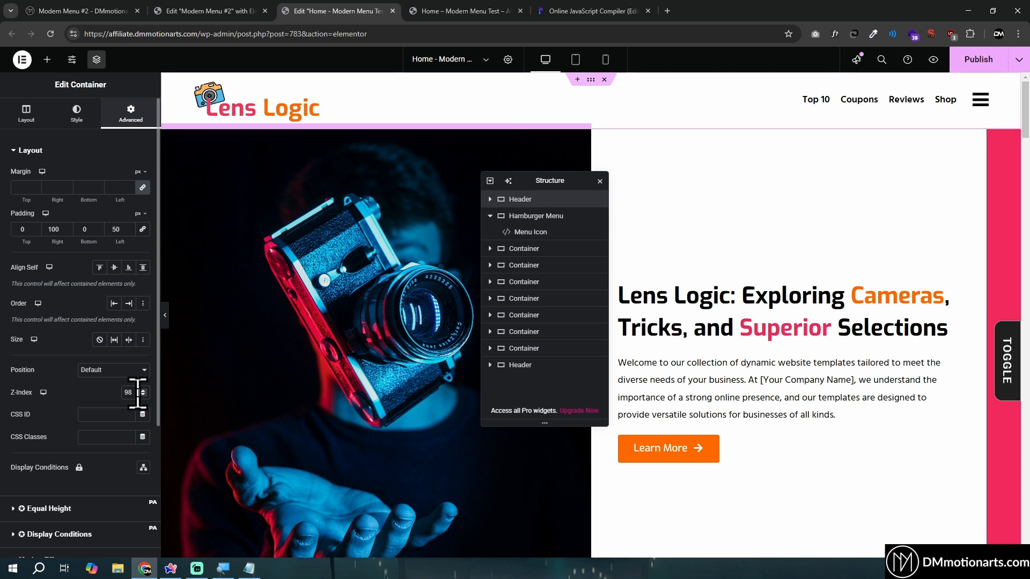
click(490, 199)
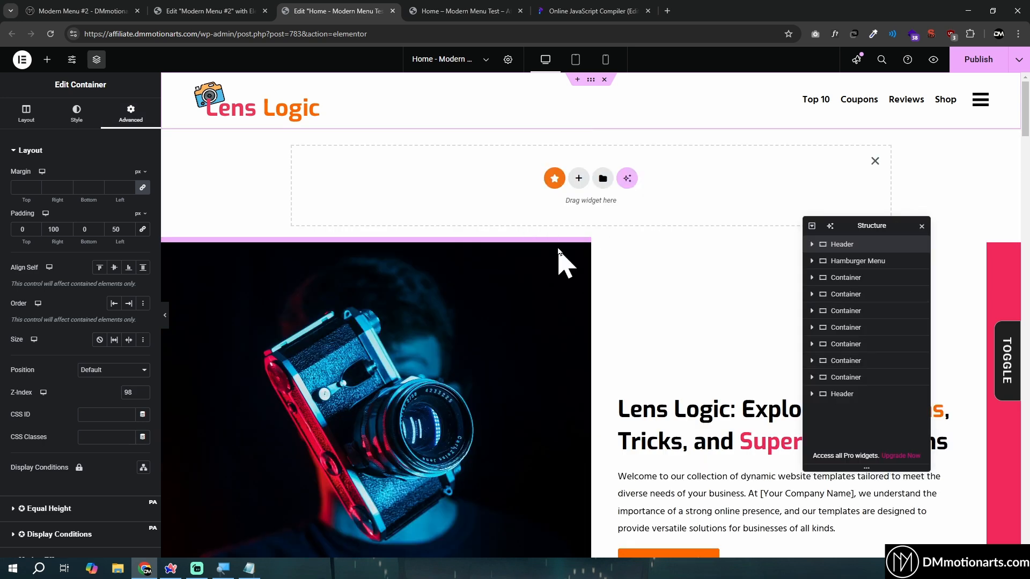
Add a single-column Flexbox container directly below the Hamburger Menu container
click(579, 180)
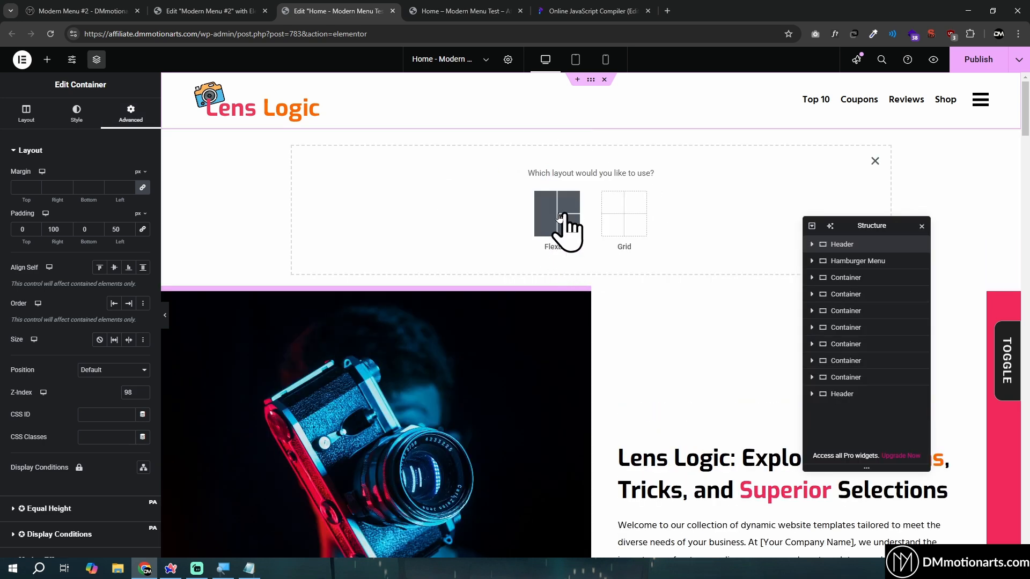
click(559, 214)
click(445, 204)
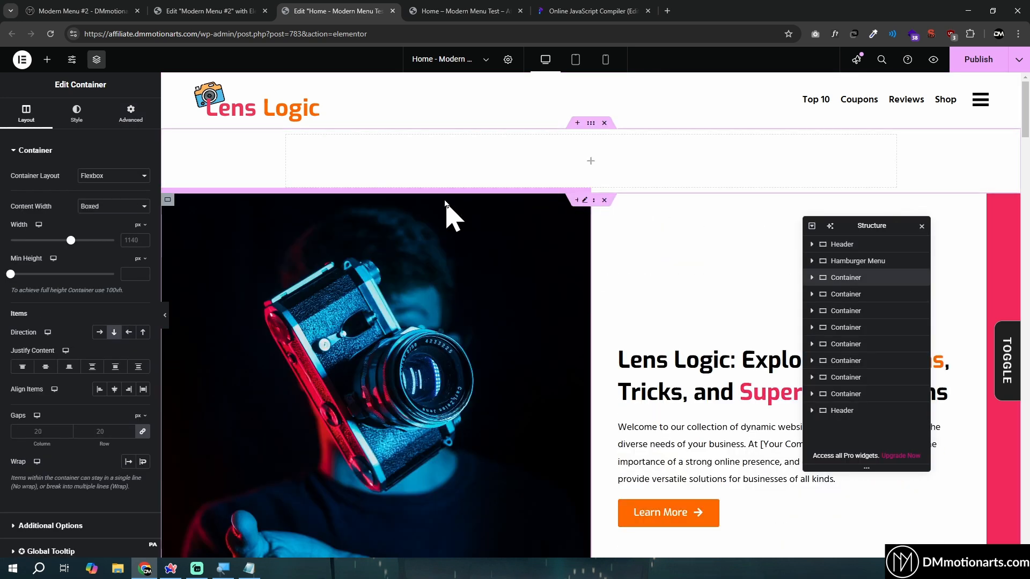
Set the new container's minimum height to the custom value 100dvh
click(141, 259)
click(140, 308)
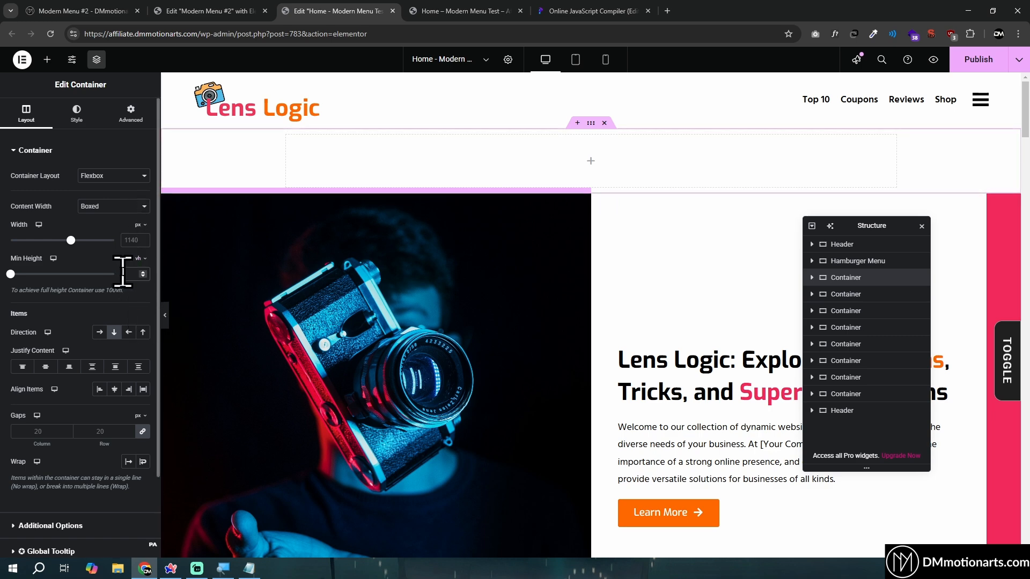
text(100)
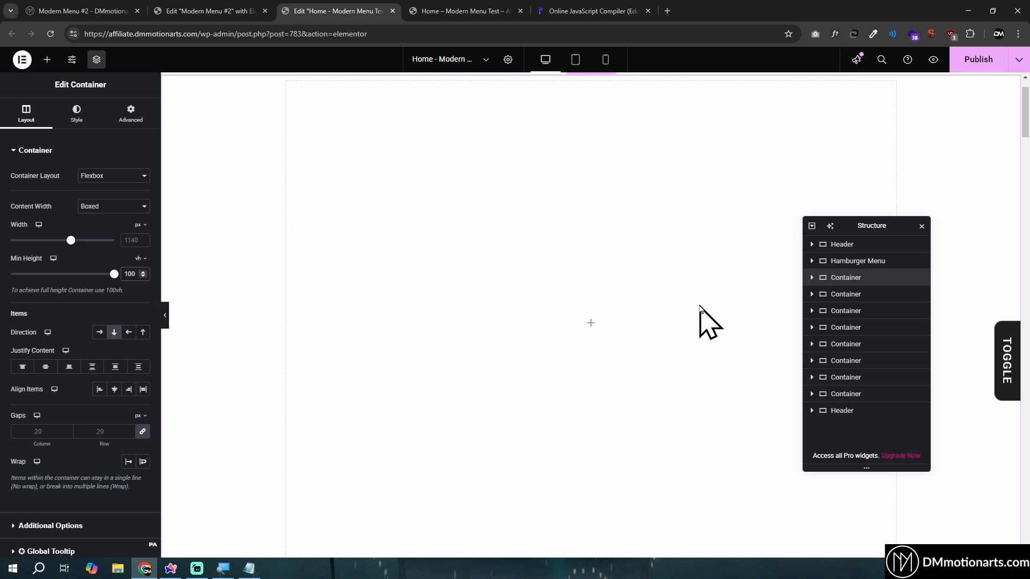
click(141, 259)
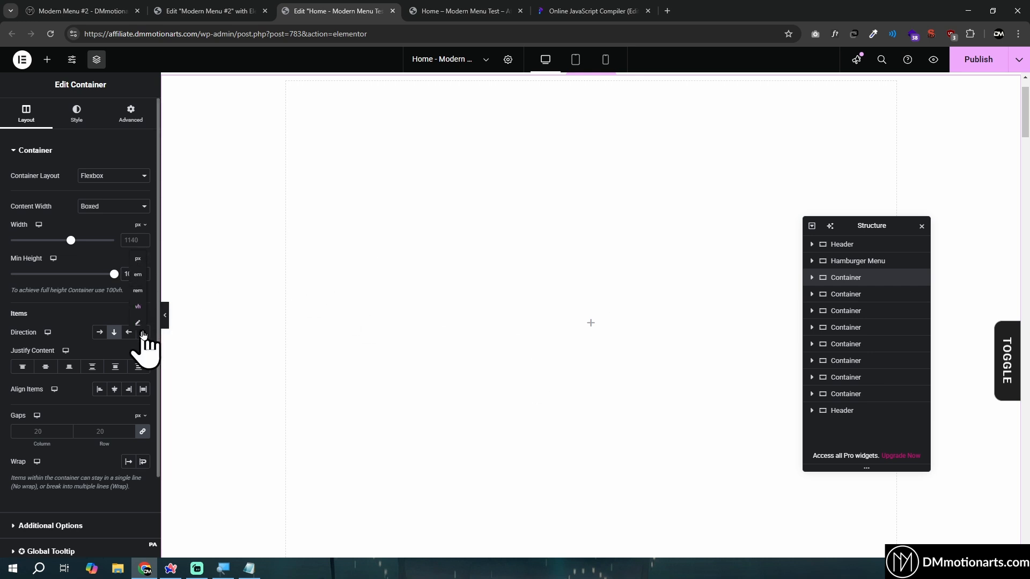
click(139, 324)
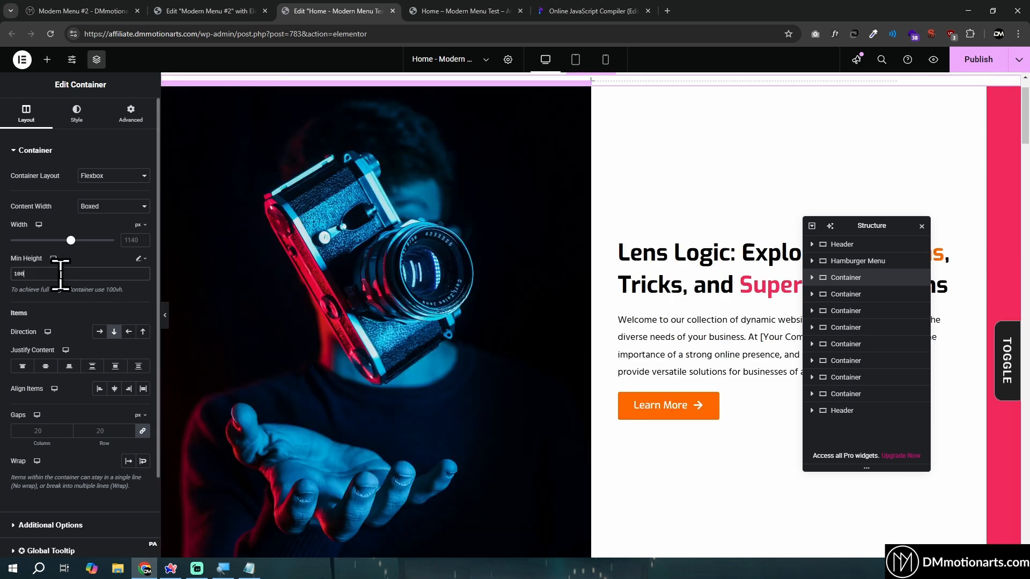
text(dvh)
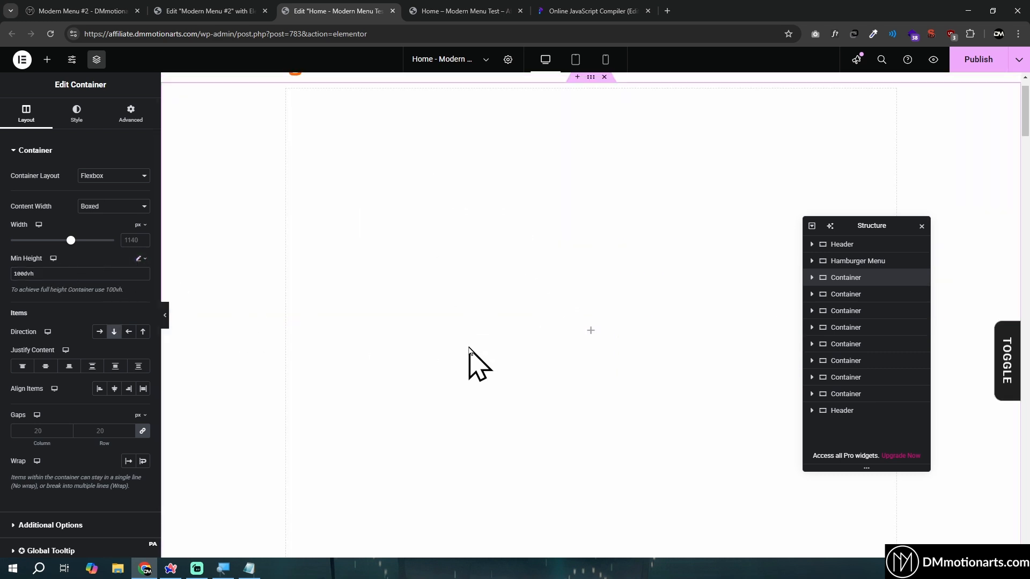
Rename the full-height container as Menu Wrapper in the page structure
scroll(498, 348, up, 1)
drag(864, 221, 392, 173)
double_click(375, 230)
text(M)
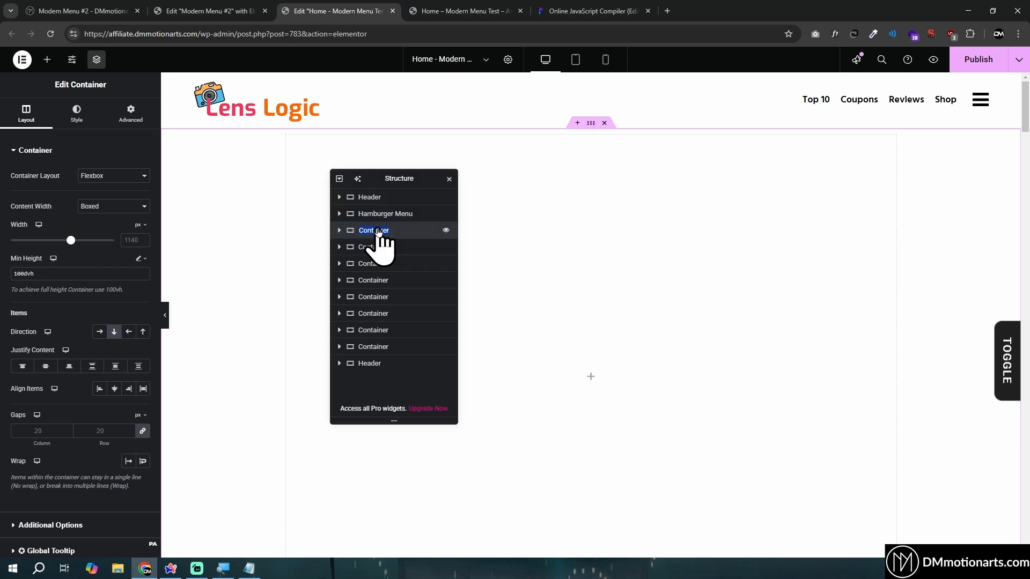
text(enu Wrapper)
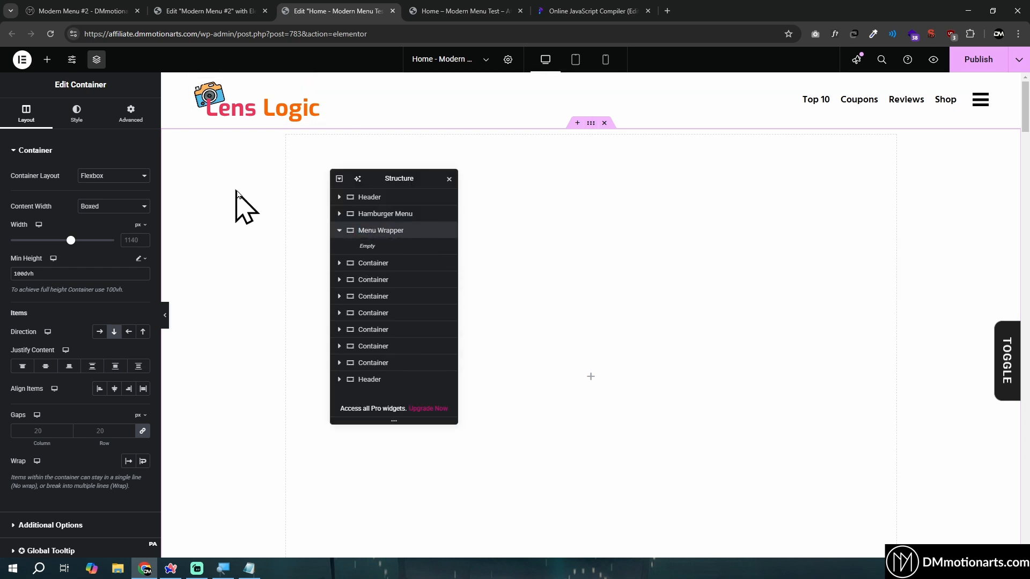
Open the three-column slide-in menu on the live Modern Menu #2 page and examine its layout and editor structure
click(259, 11)
click(91, 11)
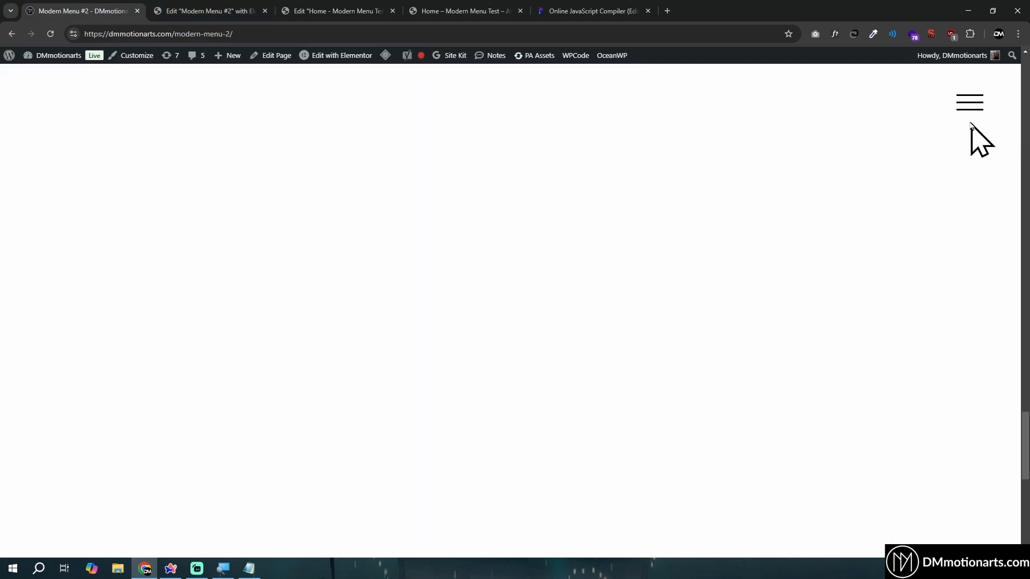
scroll(901, 303, up, 5)
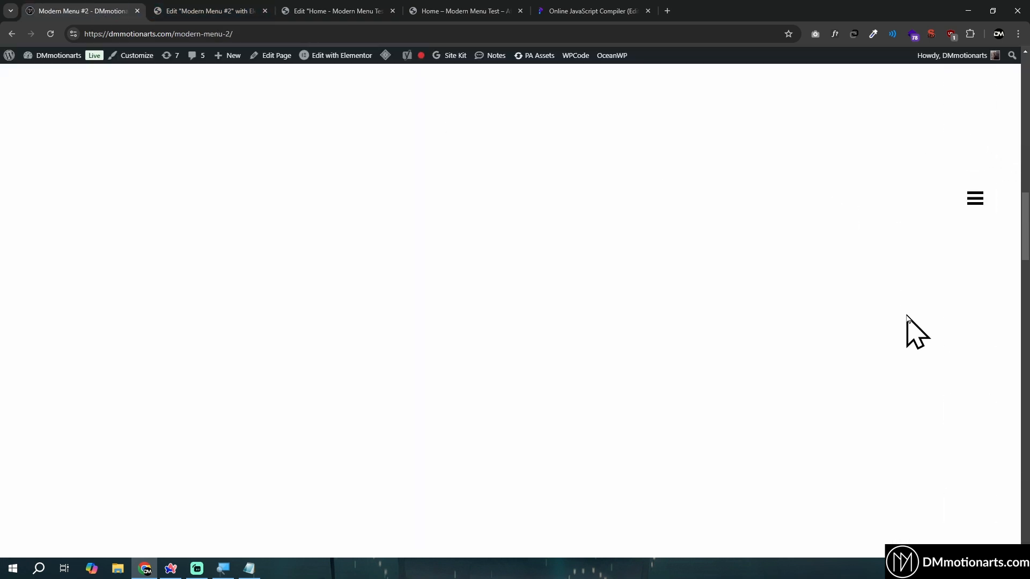
click(973, 208)
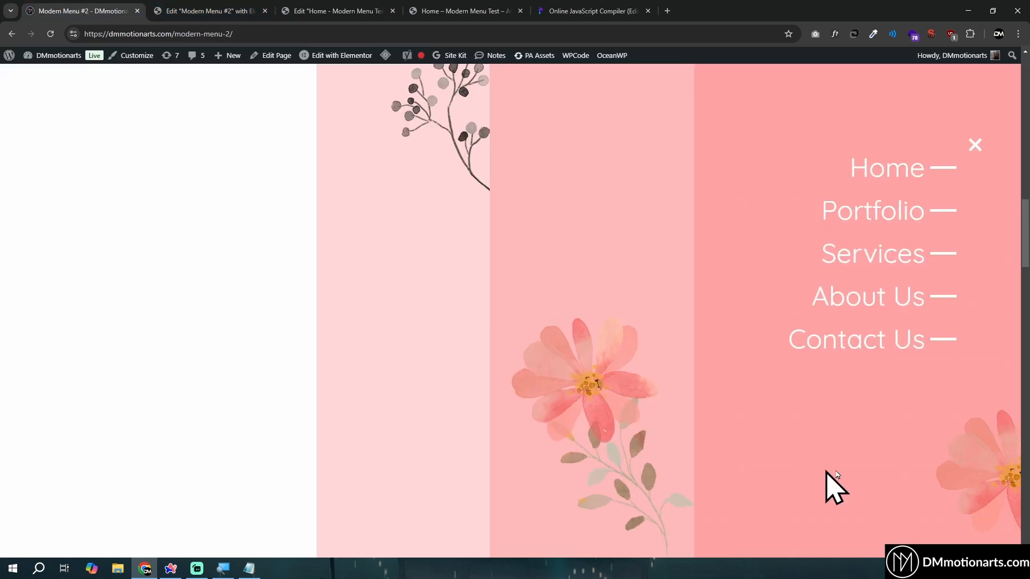
click(196, 10)
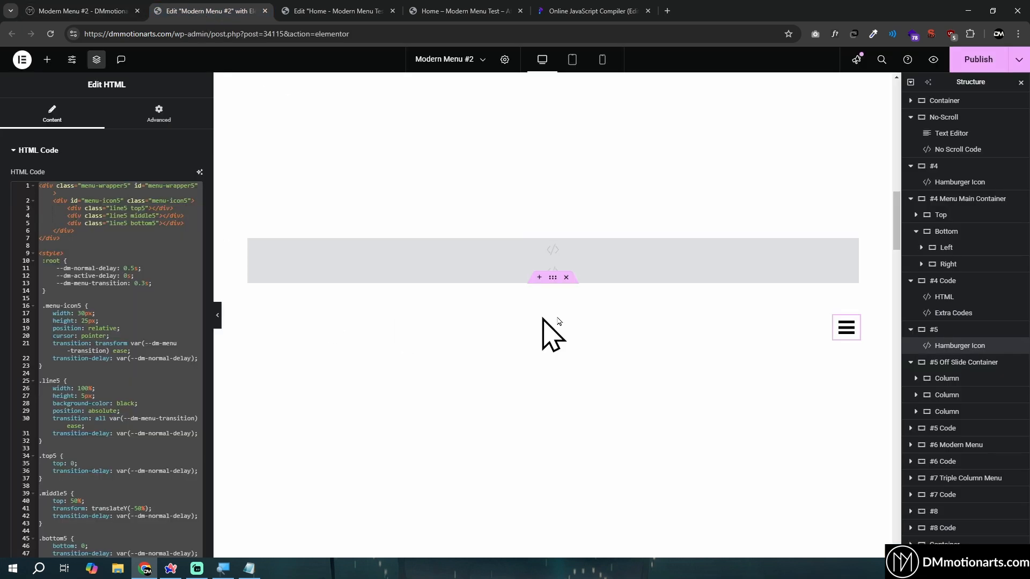
Return to the Home page editor and nest a container named Column inside the Menu Wrapper
click(322, 11)
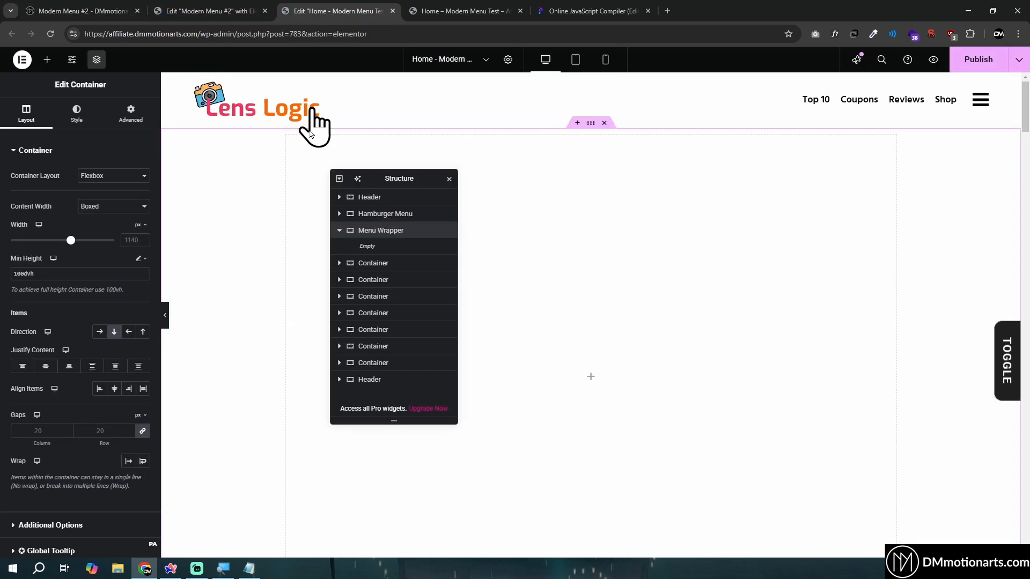
click(46, 60)
drag(42, 193, 365, 248)
double_click(378, 248)
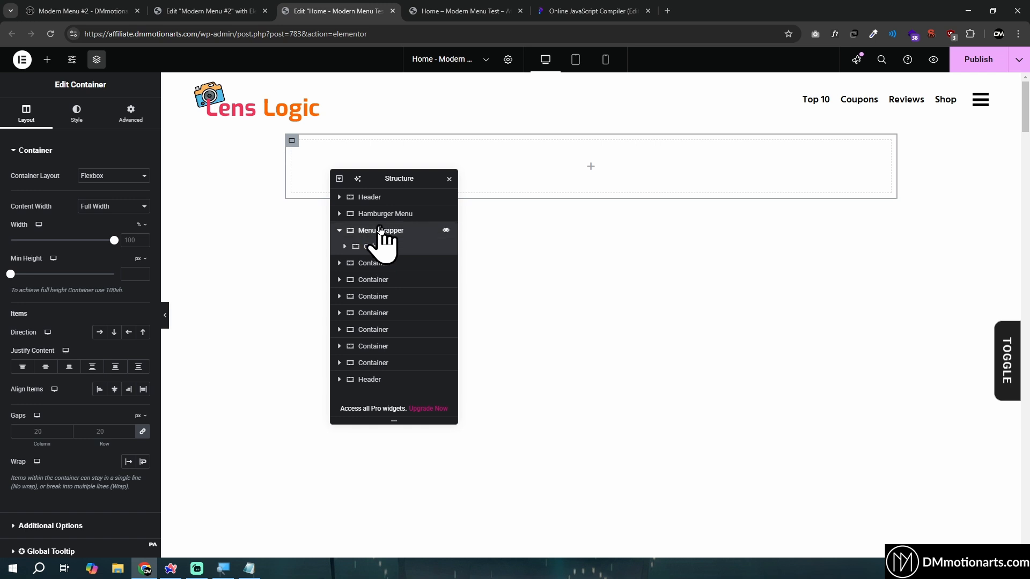
Set the Menu Wrapper to horizontal row direction with full-width content and 0 px padding on all sides
click(381, 232)
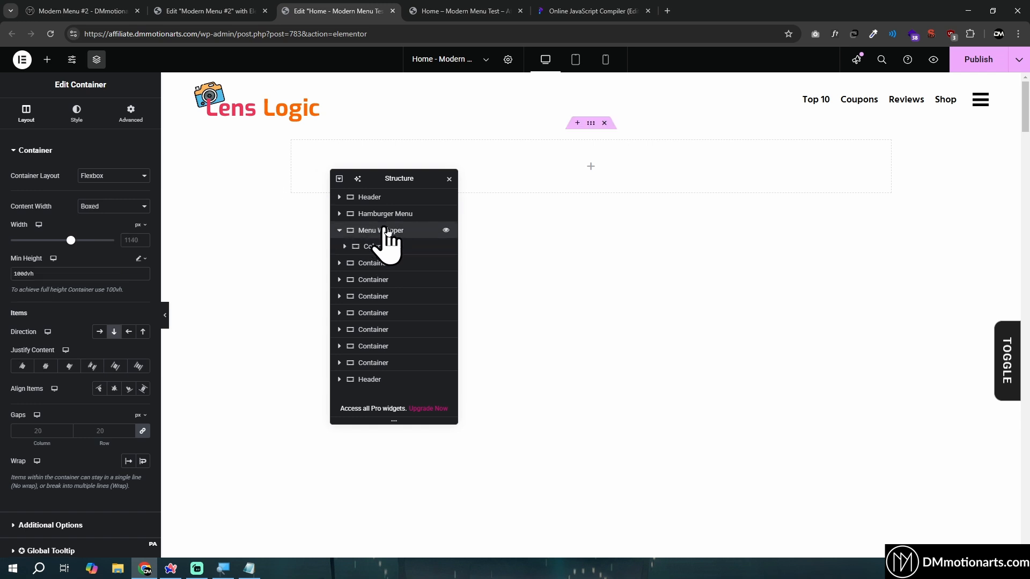
click(98, 332)
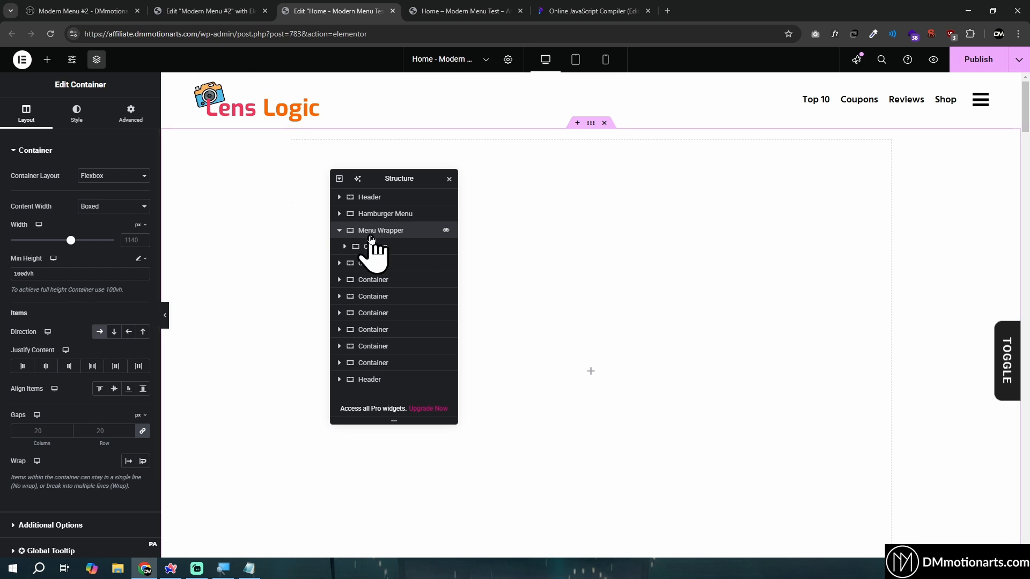
click(114, 207)
click(115, 231)
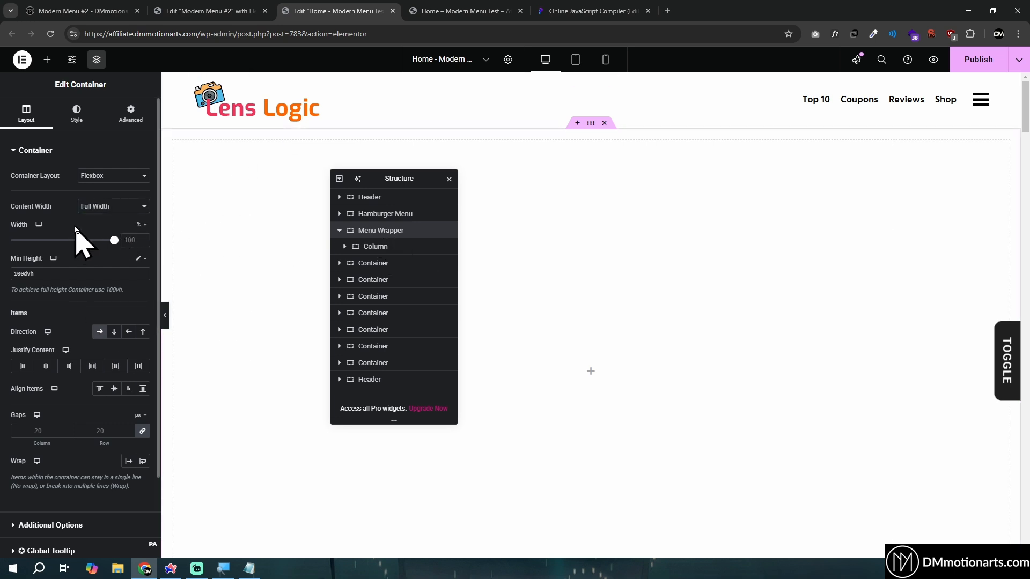
click(122, 112)
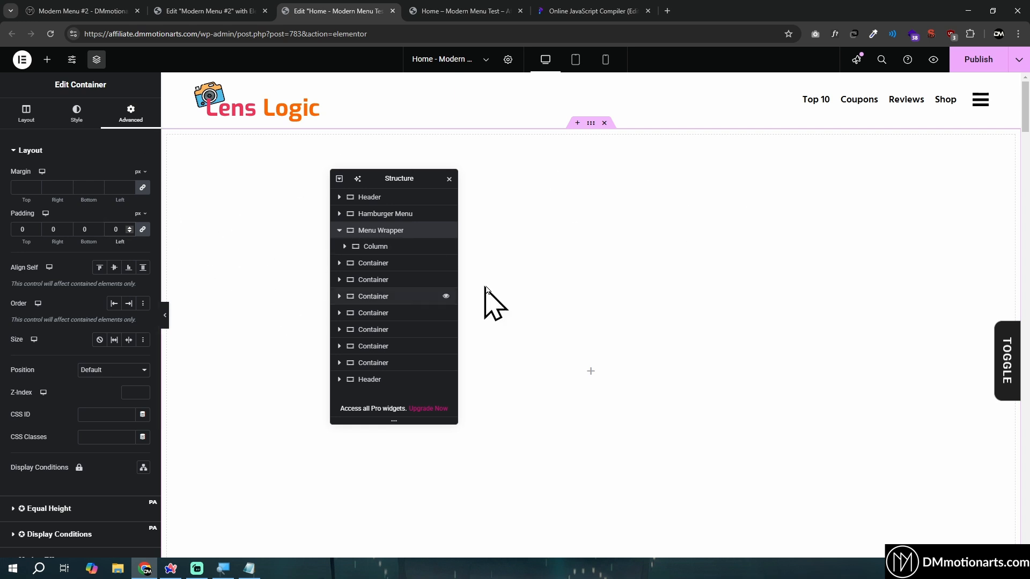
Give the Column container a light pink background color
click(386, 248)
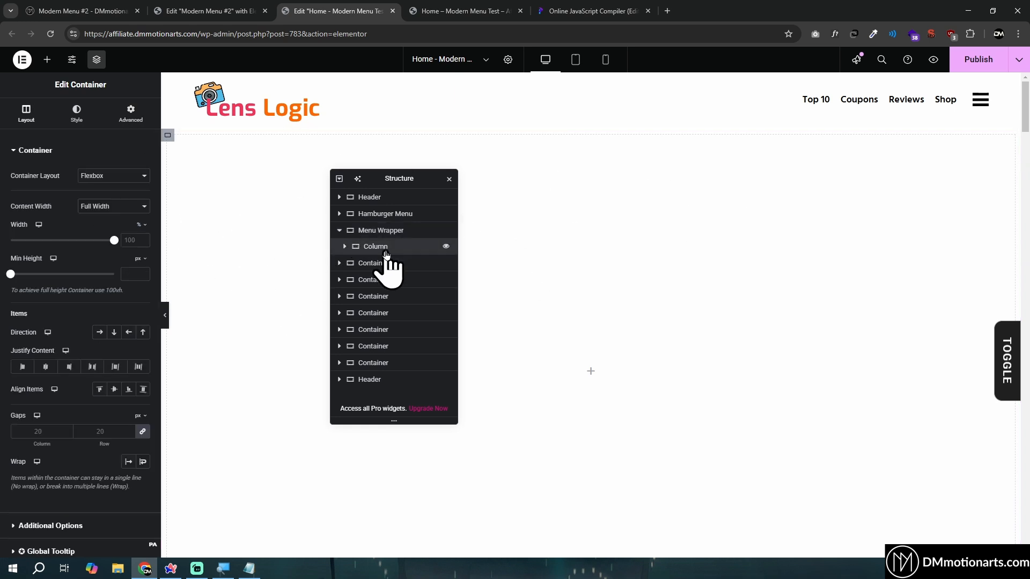
click(78, 114)
click(140, 222)
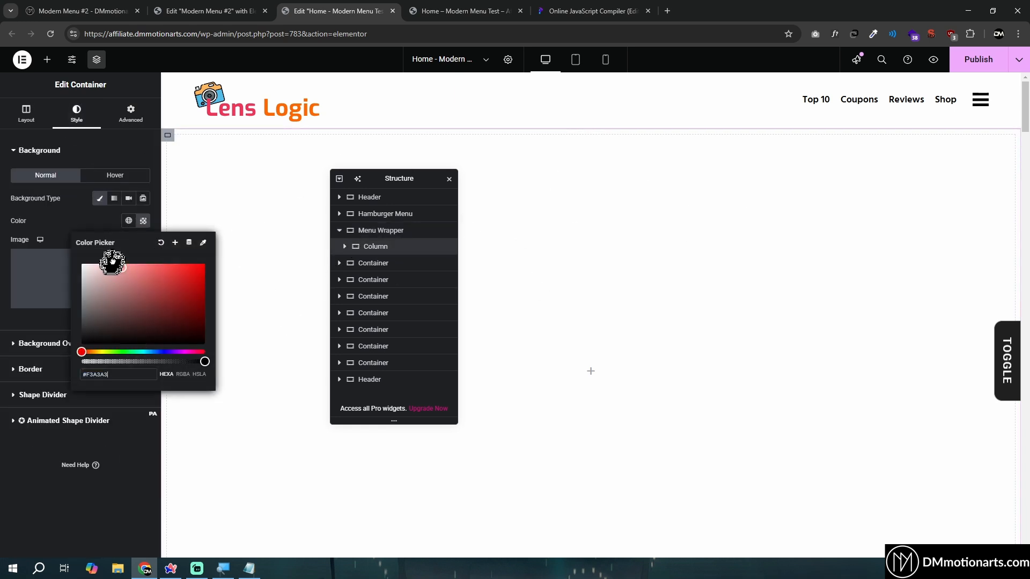
click(112, 263)
key(ctrl+z)
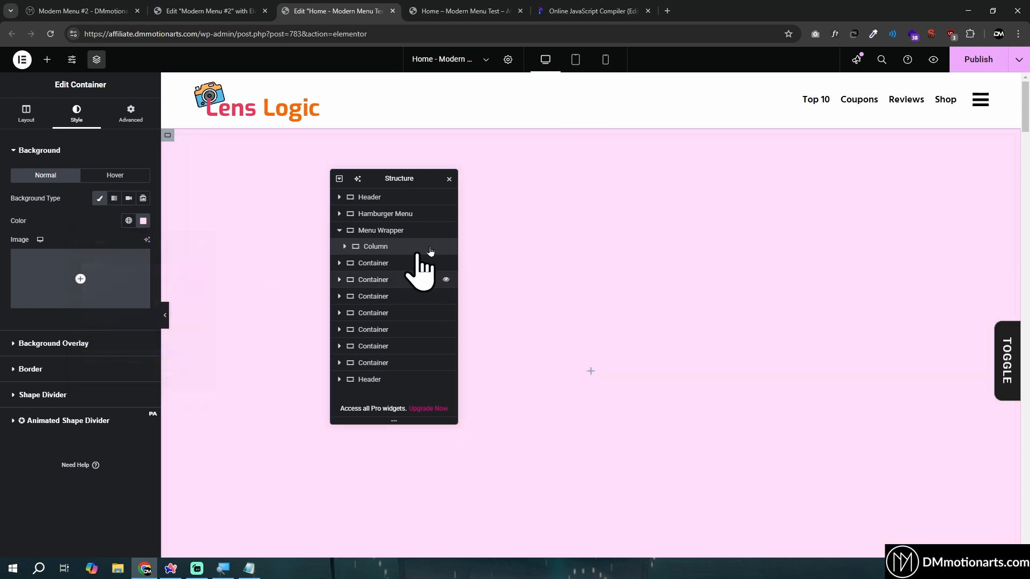
Duplicate the Column container twice so the Menu Wrapper holds three pink columns
right_click(385, 250)
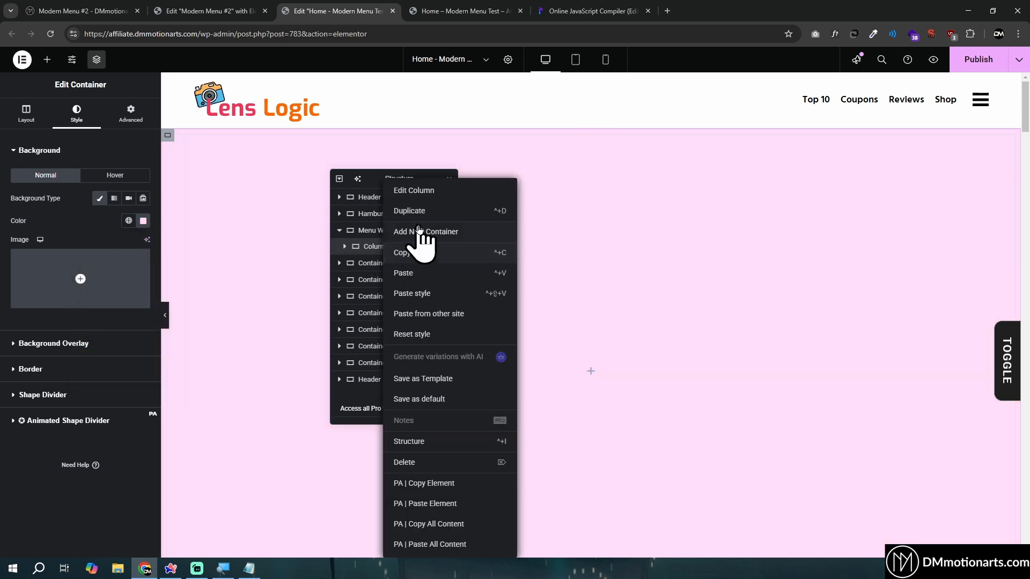
click(421, 215)
right_click(378, 259)
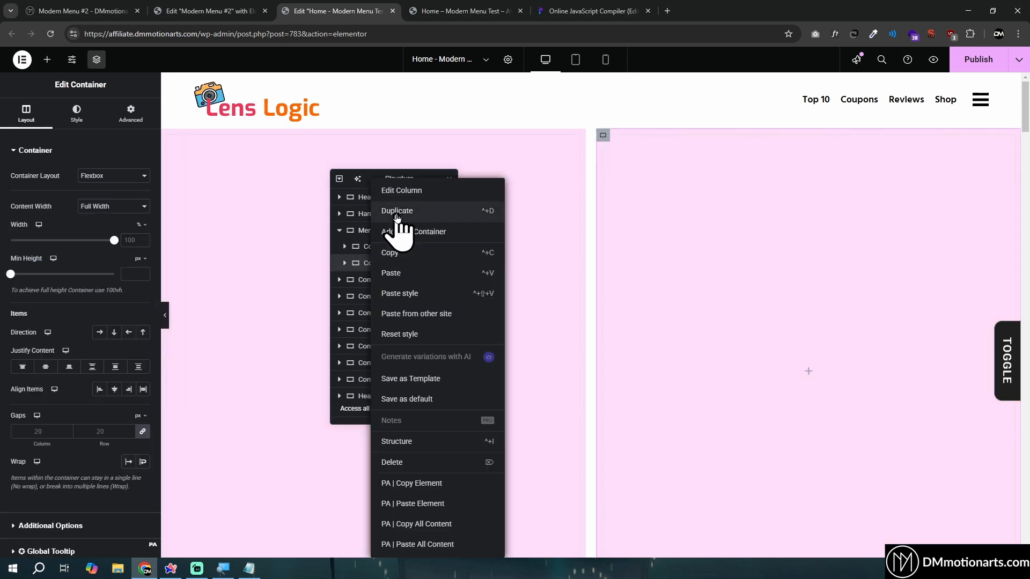
click(401, 211)
Set the Menu Wrapper's column and row gaps to 0 px
click(379, 232)
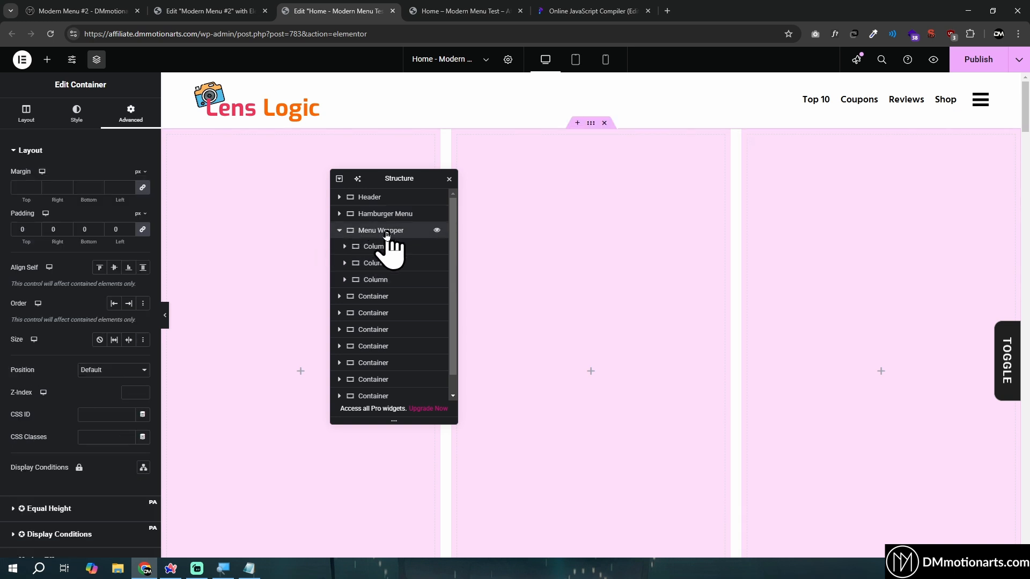
click(26, 115)
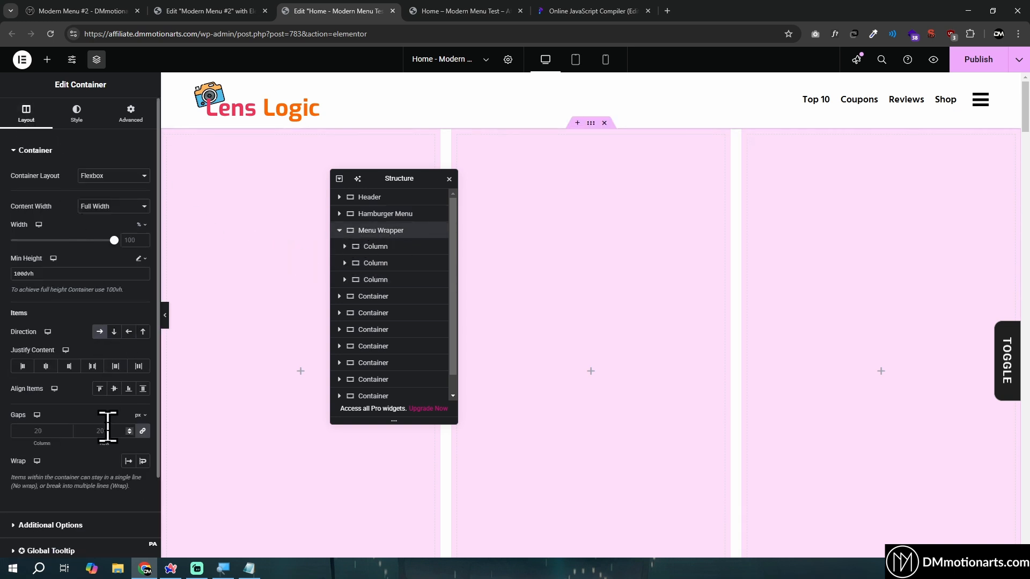
click(108, 427)
text(0)
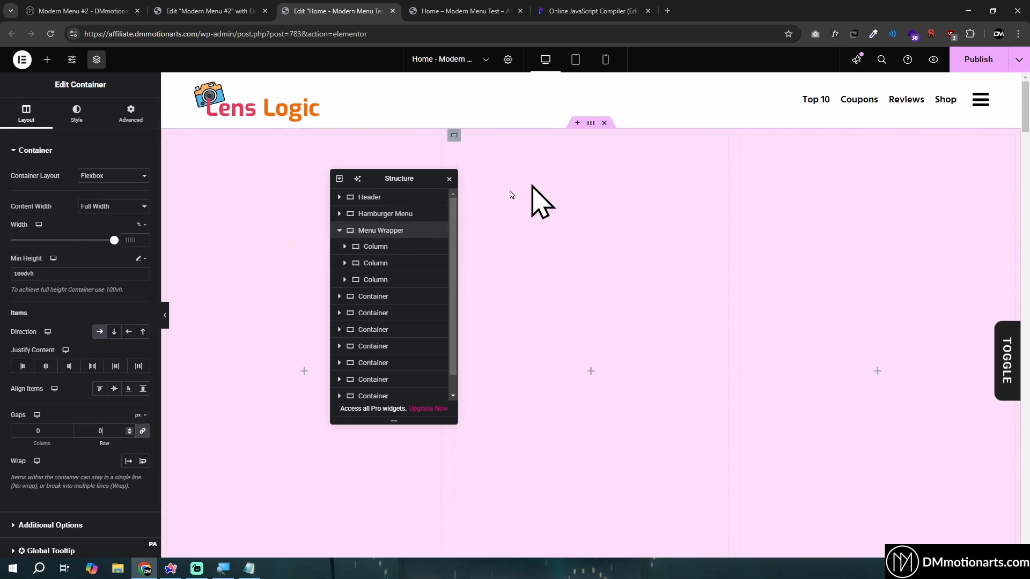
Change the second column's background to a slightly darker pink, #F7C9F0
click(376, 263)
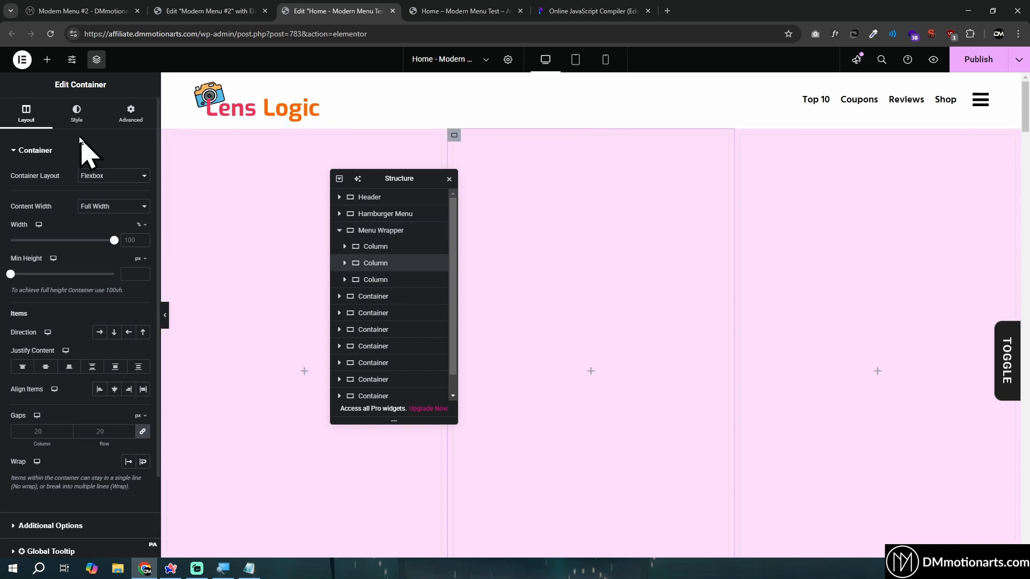
click(77, 115)
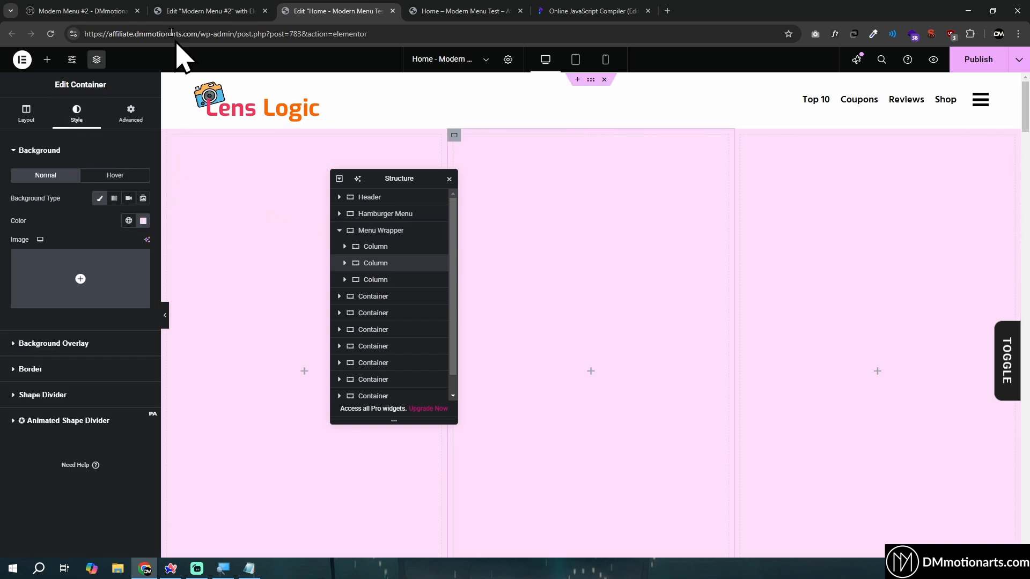
click(143, 220)
drag(102, 271, 106, 268)
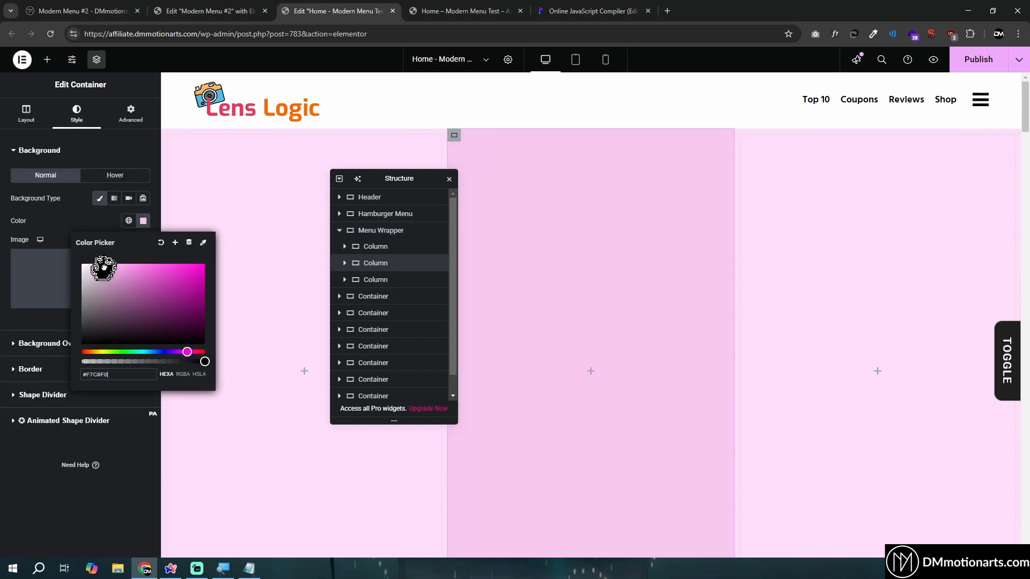
Change the third column's background to a stronger pink, #FFACF2
click(380, 279)
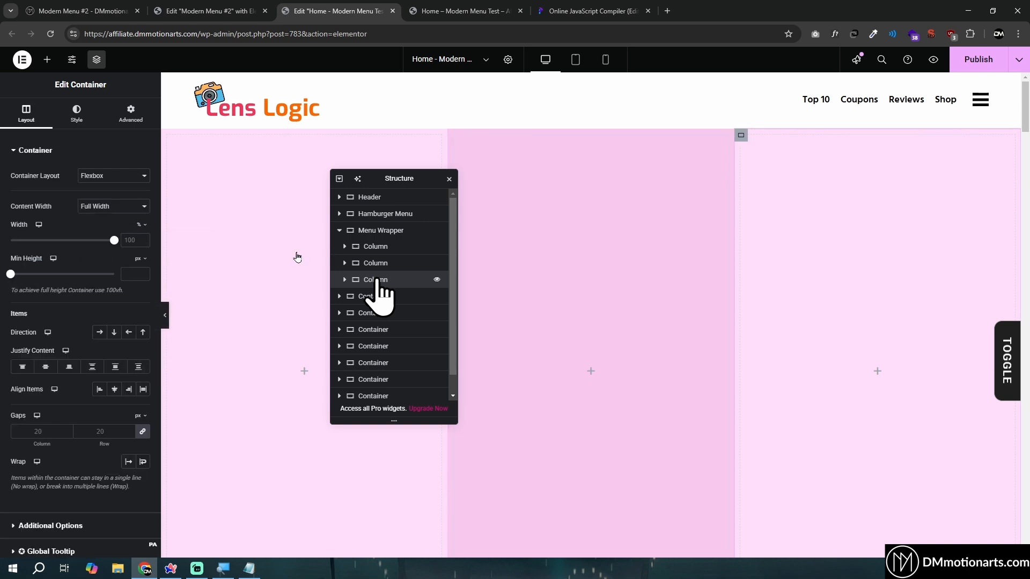
click(77, 115)
click(143, 221)
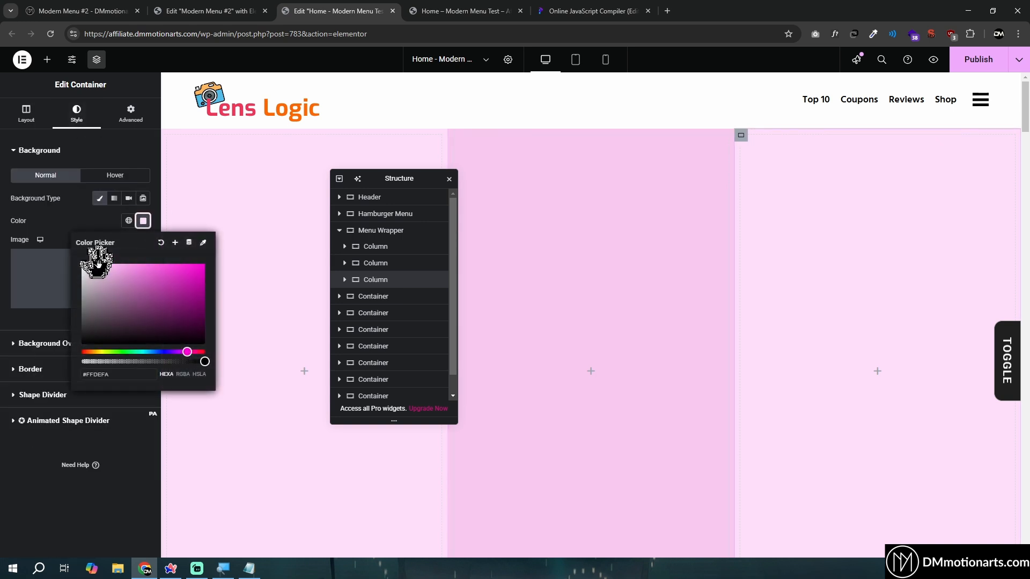
drag(118, 266, 121, 266)
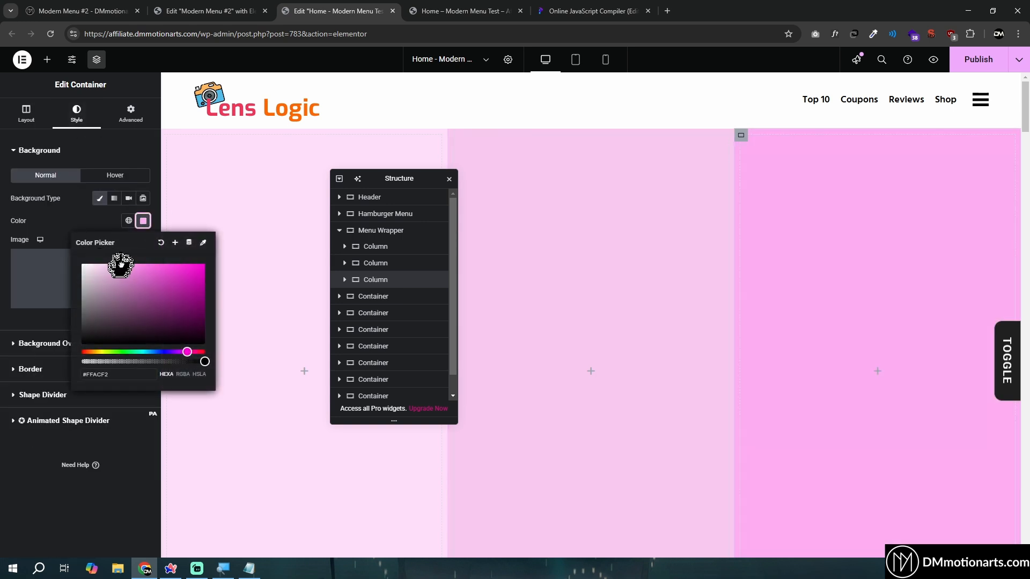
click(29, 531)
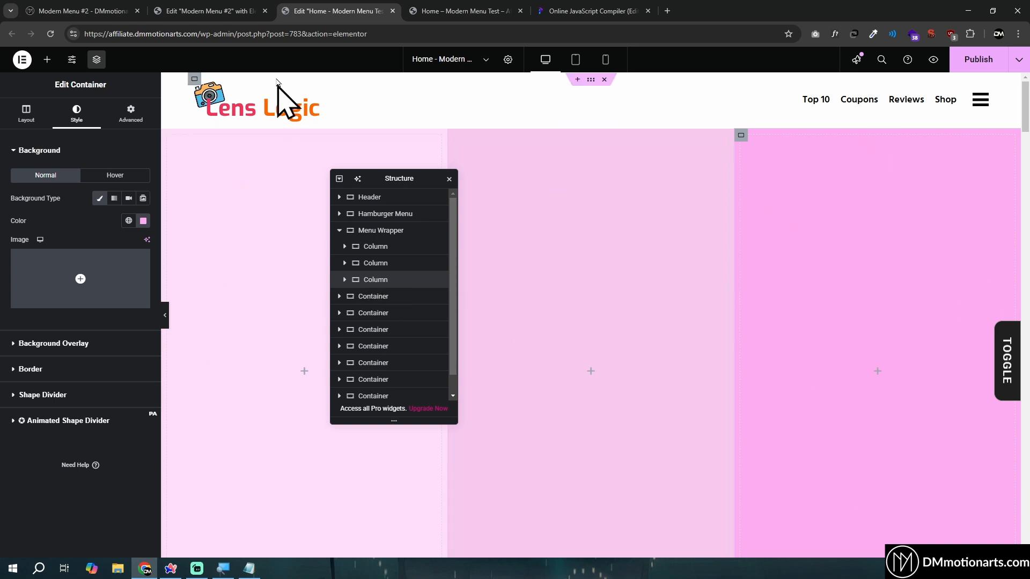
Check the column proportions on the live Modern Menu #2 page and set the third column's width to 32% in the Home page editor
click(96, 5)
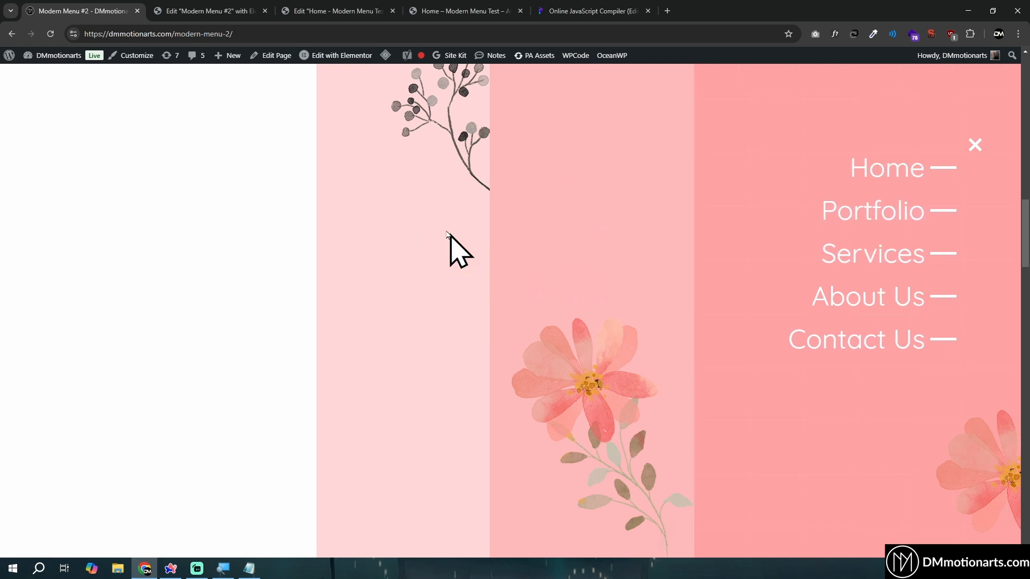
click(329, 12)
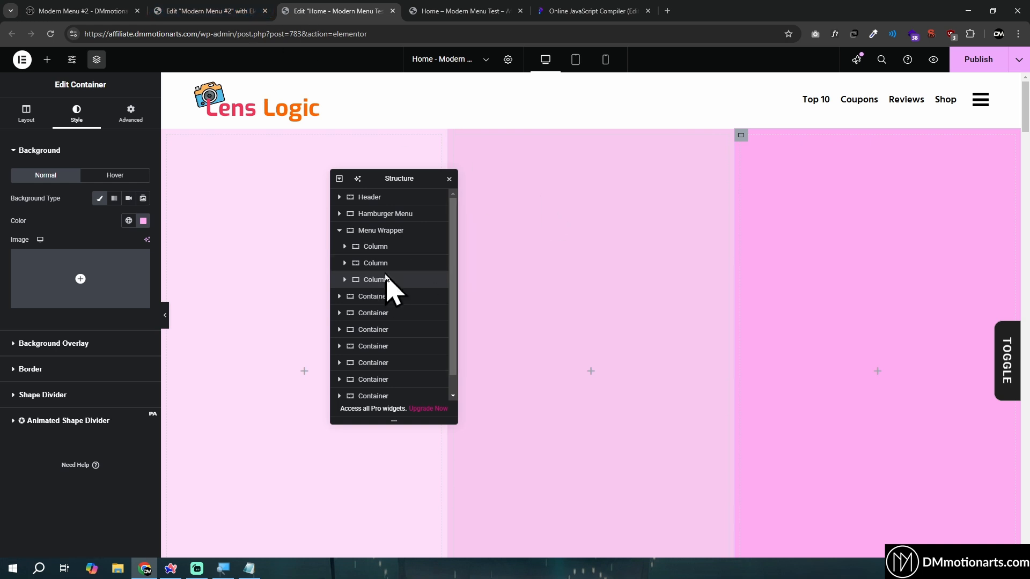
click(16, 114)
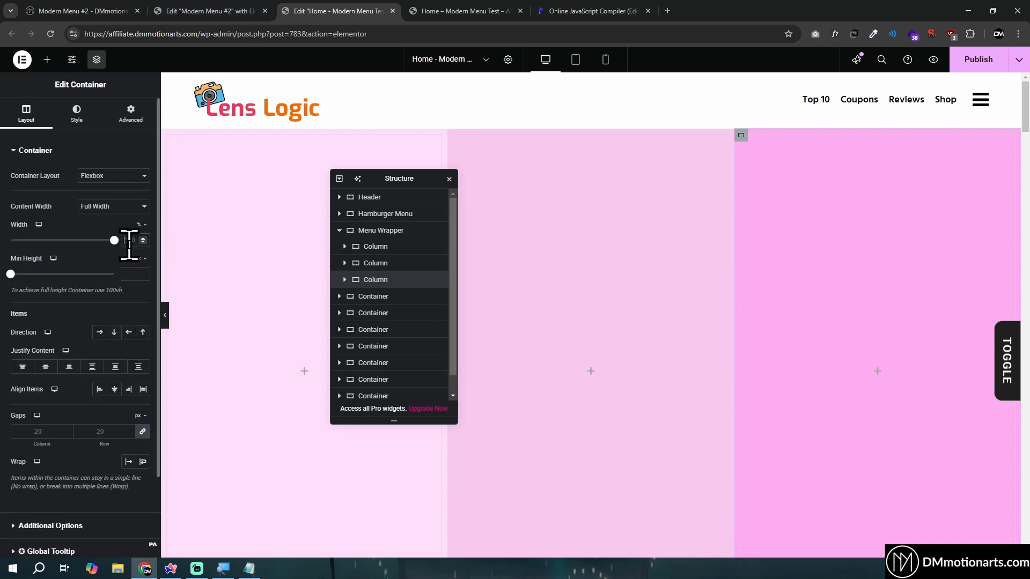
text(17)
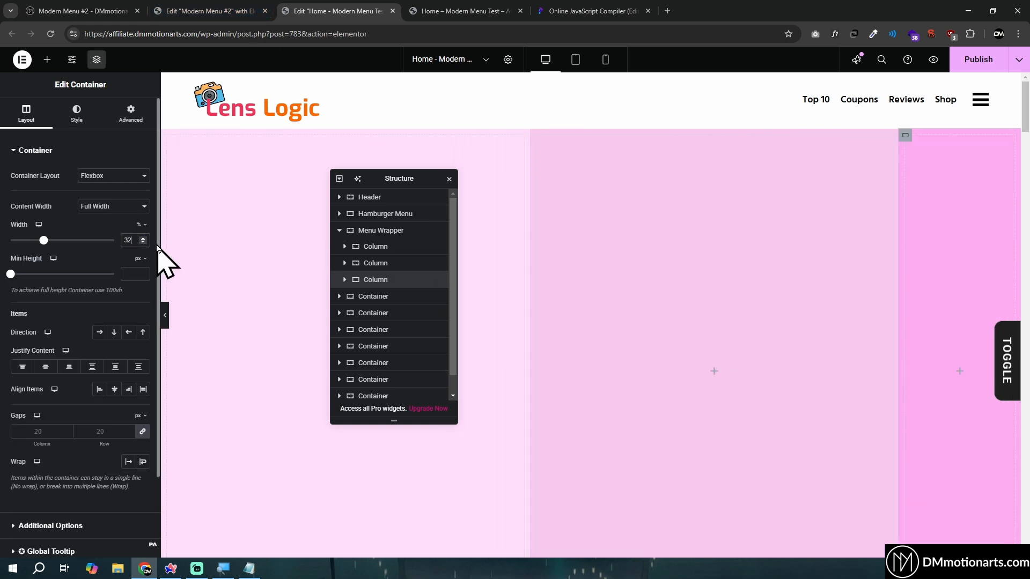
Set the second column's width to 17%
click(383, 268)
click(38, 114)
double_click(129, 241)
text(17)
Set the first column's width to 15%
click(374, 247)
click(33, 117)
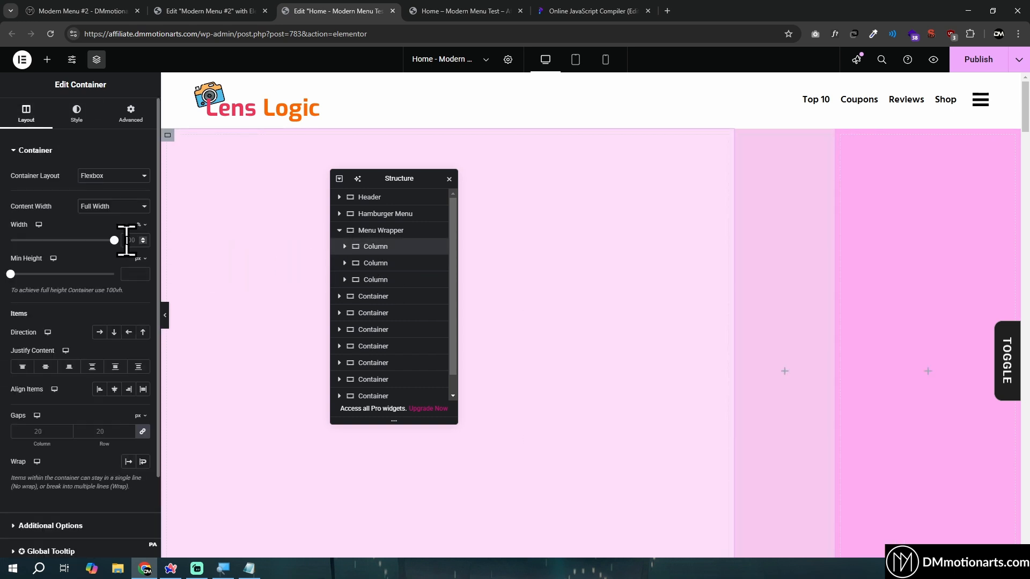
double_click(127, 240)
text(10)
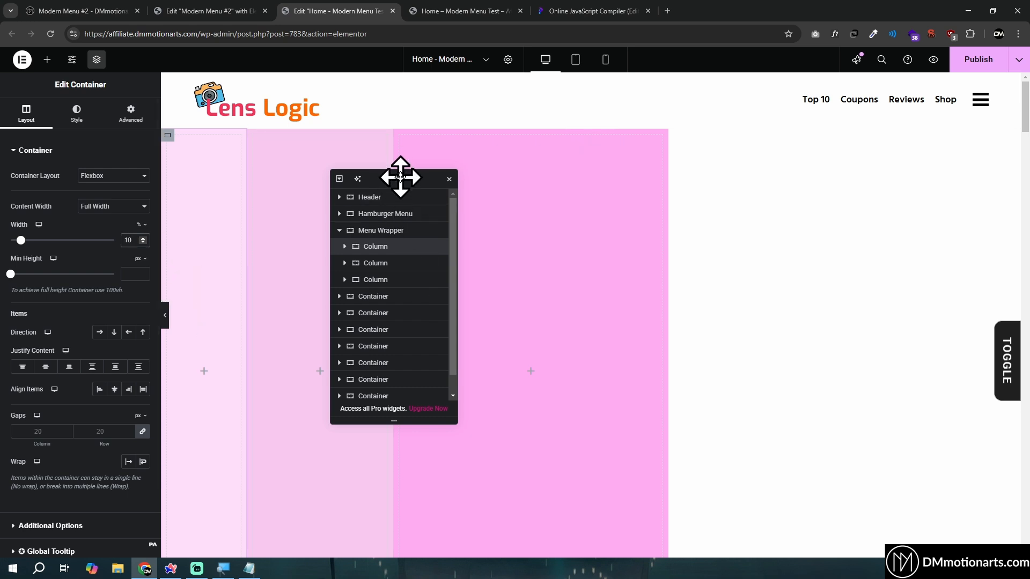
drag(400, 176, 423, 175)
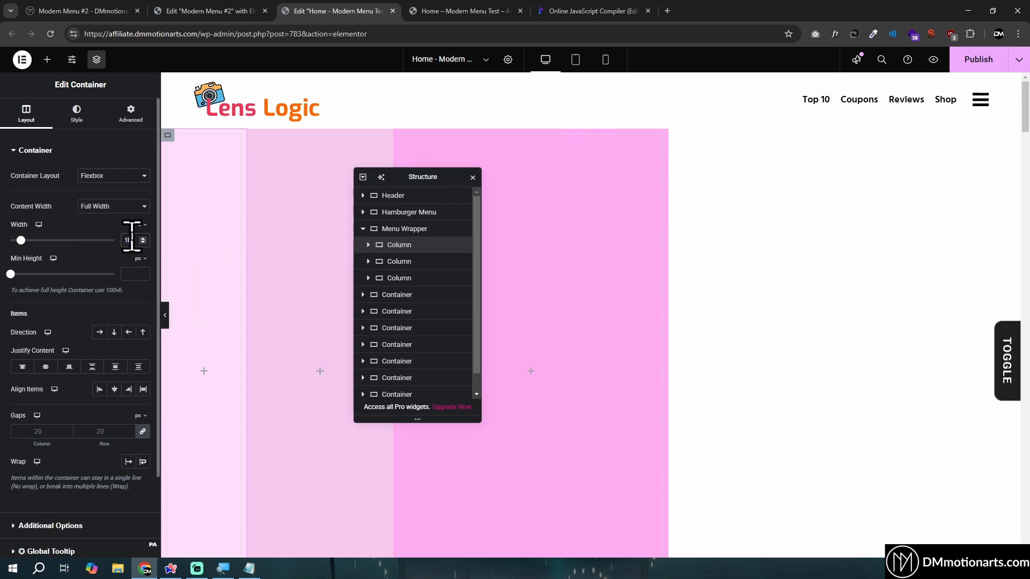
key(BackSpace)
text(5)
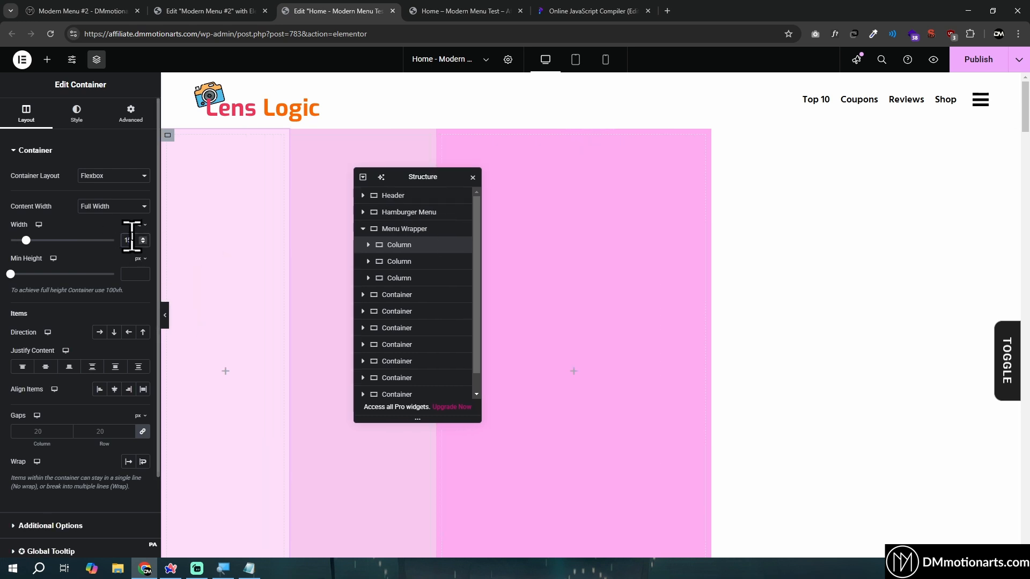
Set the second column's width to 21%
click(403, 262)
double_click(129, 241)
text(21)
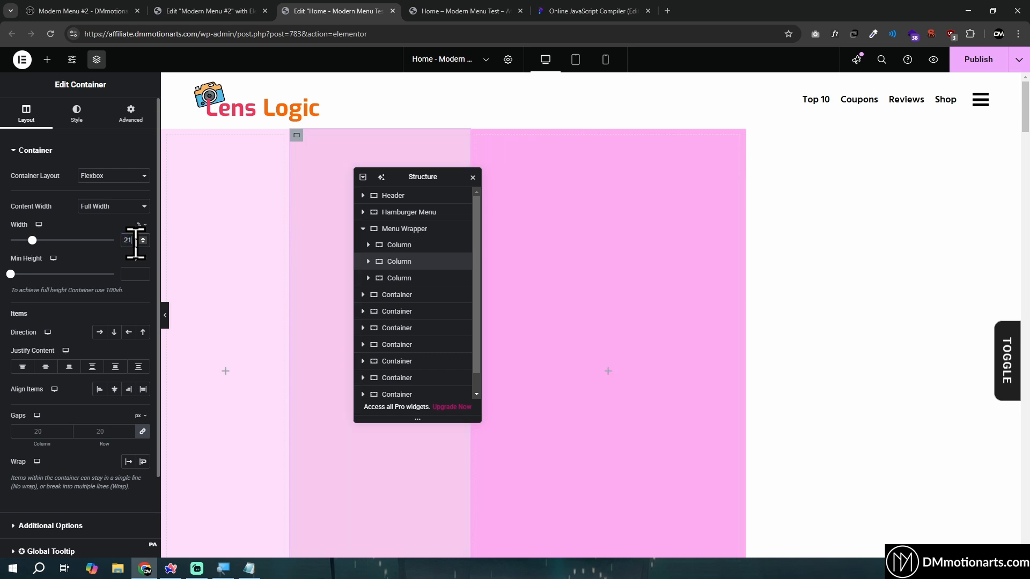
Justify the Menu Wrapper's content to End so the three columns align to its far side
click(409, 231)
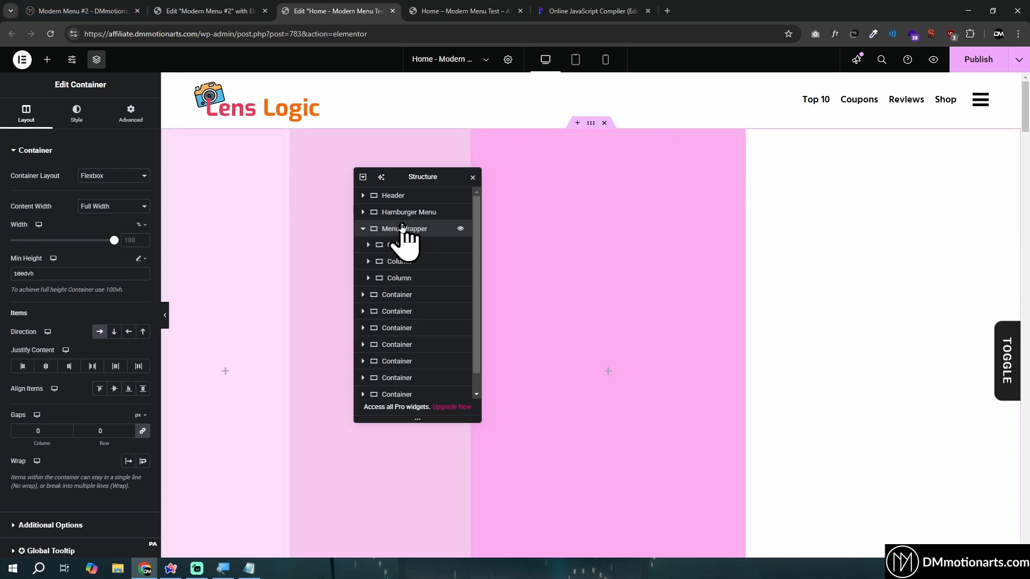
click(70, 367)
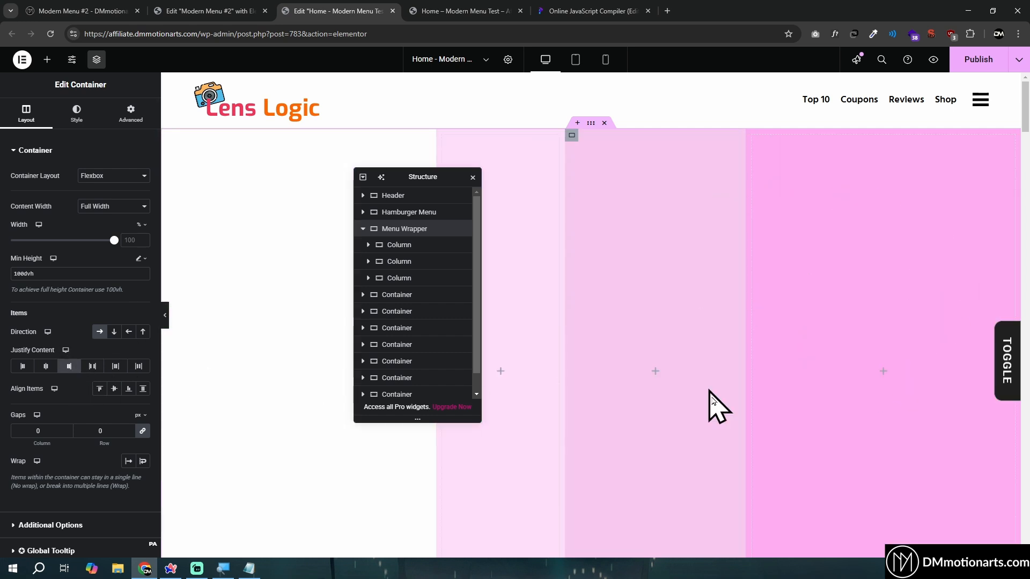
scroll(805, 299, down, 1)
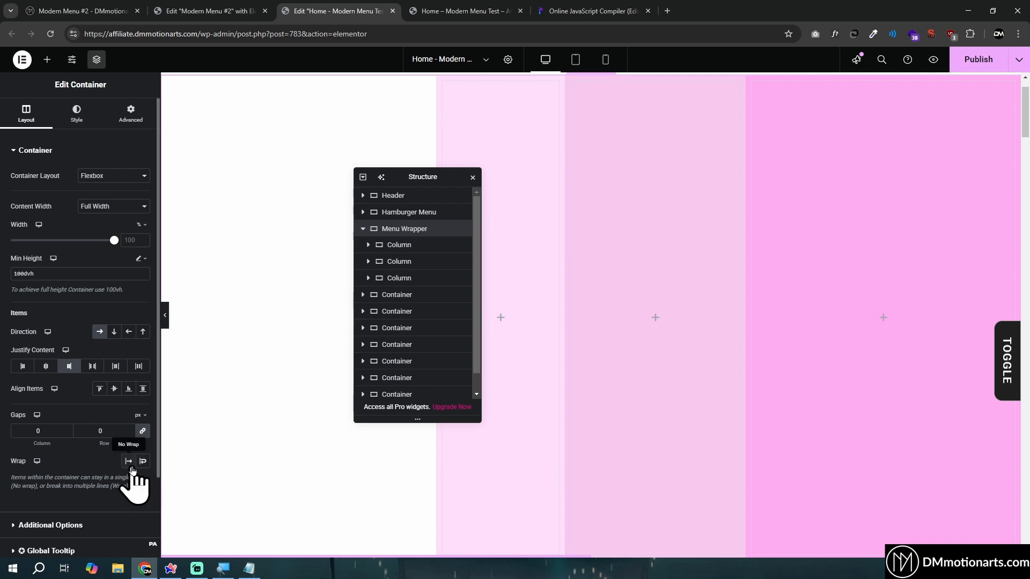
Set the Menu Wrapper to No Wrap in the mobile layout, check the tablet preview and return to the desktop view
click(605, 63)
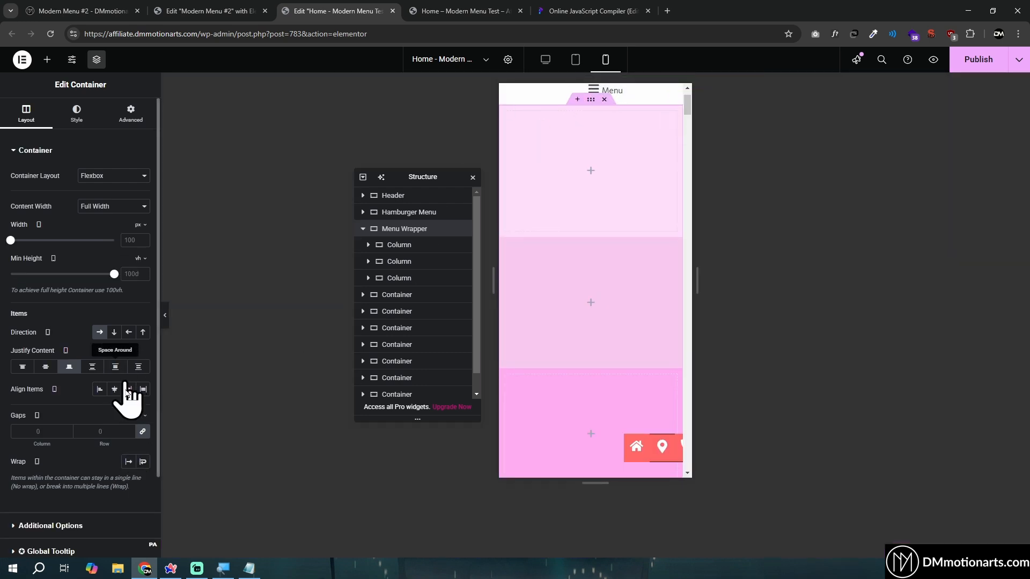
click(127, 464)
click(128, 466)
click(129, 464)
click(127, 465)
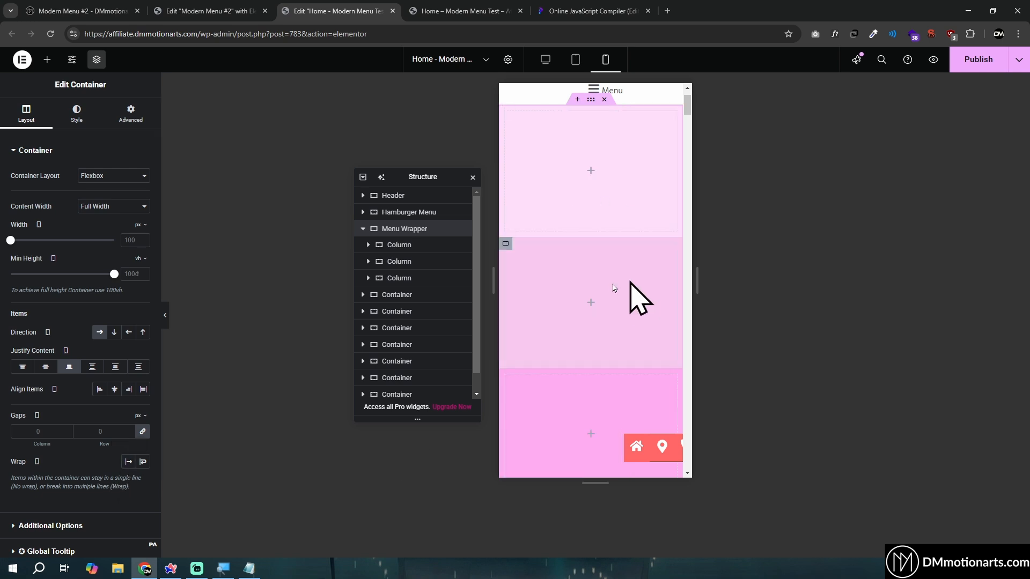
click(128, 464)
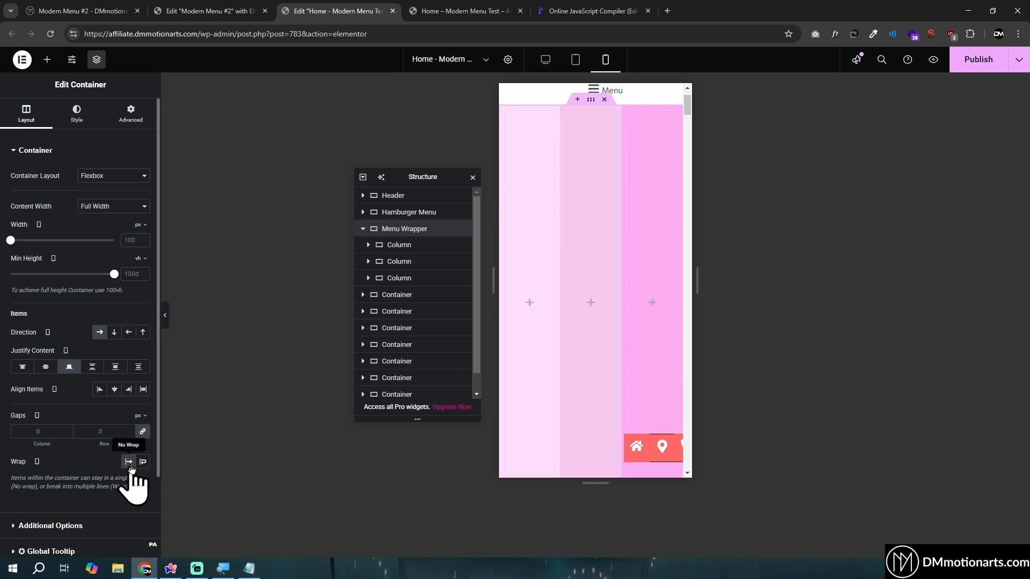
click(577, 60)
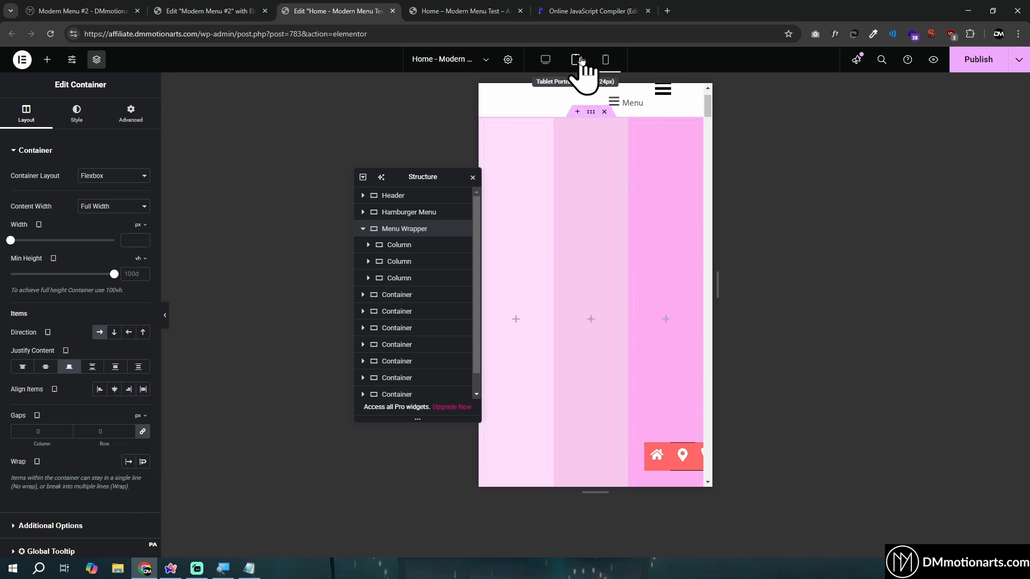
click(604, 61)
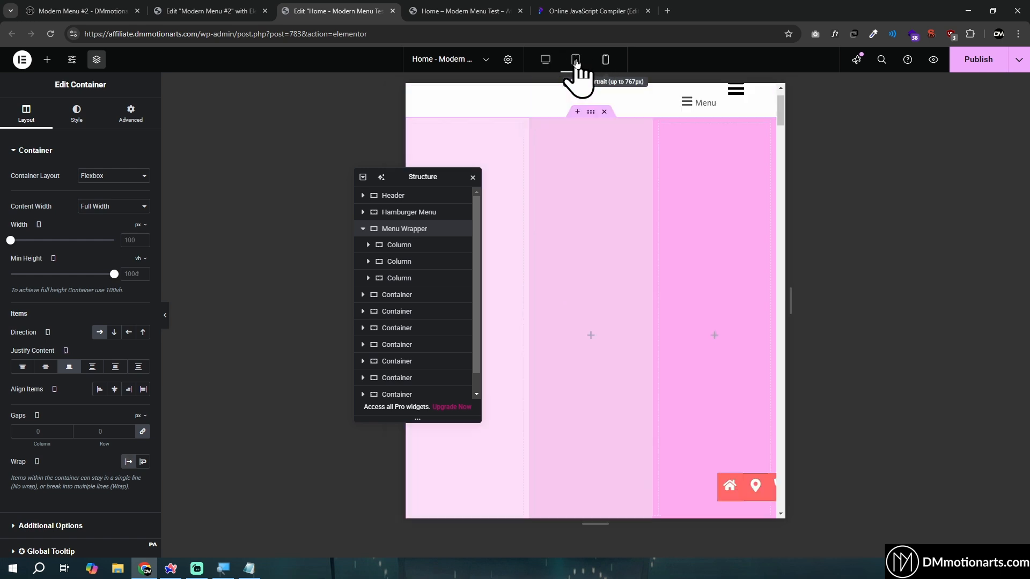
click(556, 60)
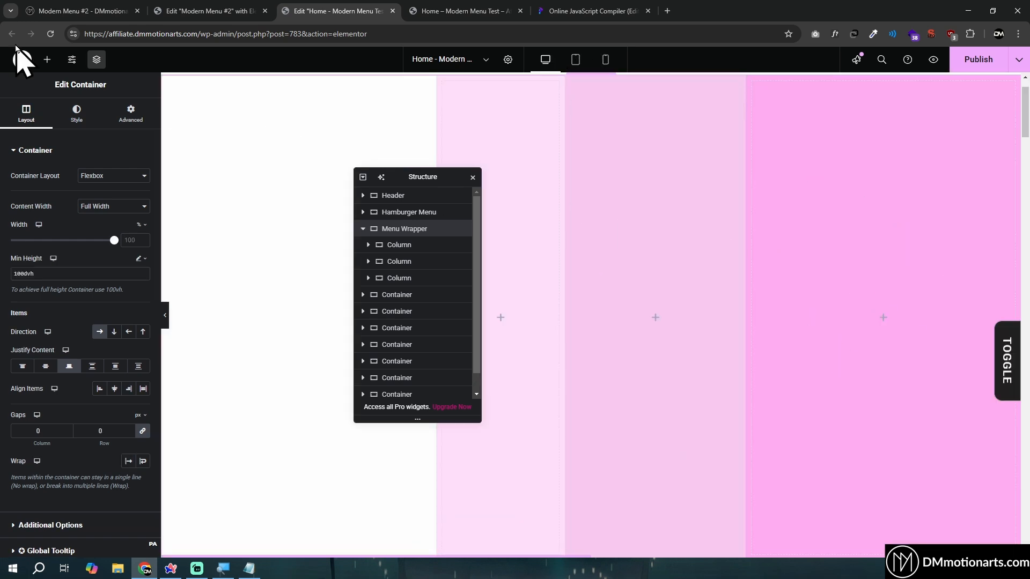
Nest a new container inside the third column and rename that column R Column
click(47, 59)
drag(57, 191, 858, 297)
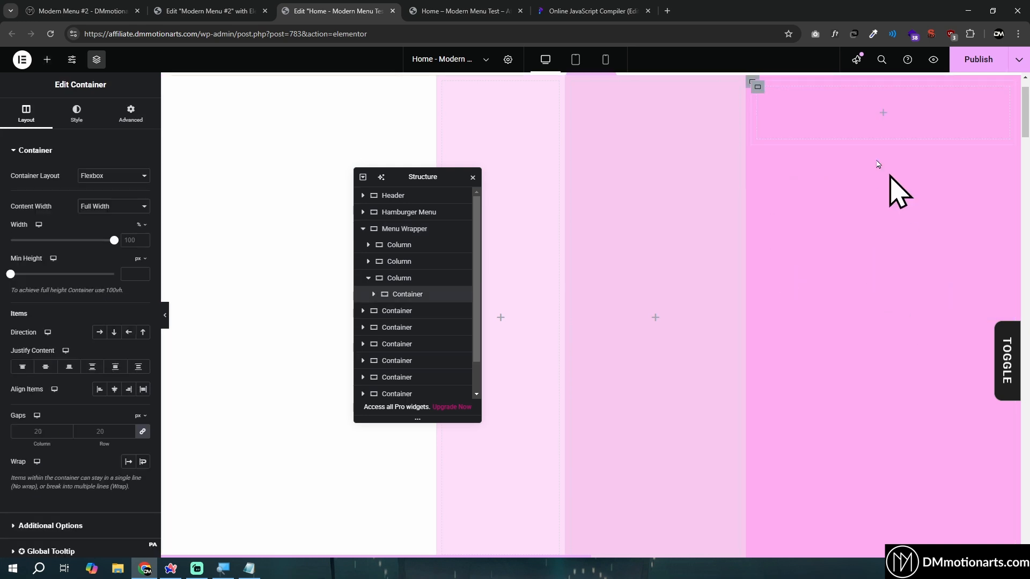
double_click(407, 279)
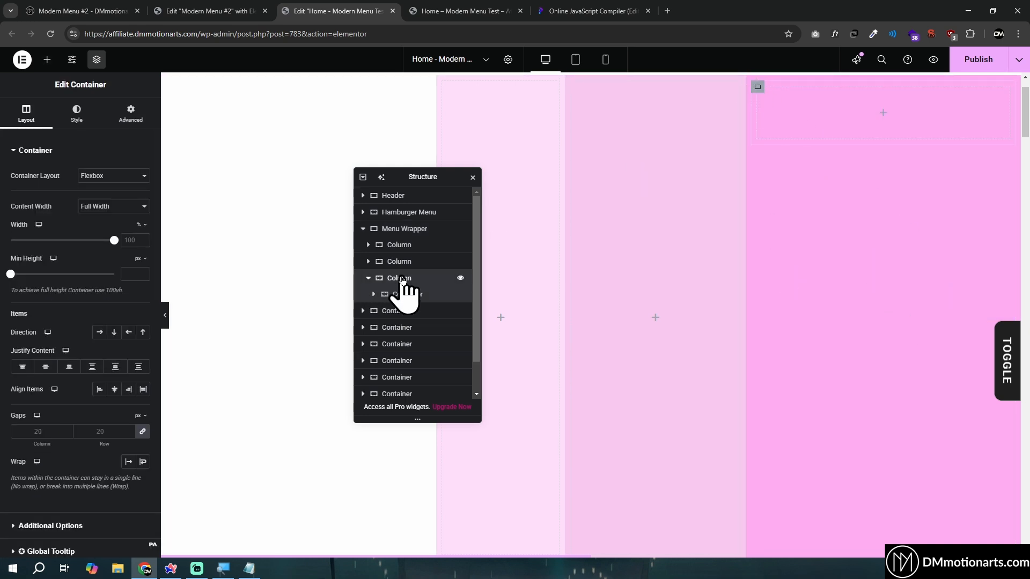
text(R)
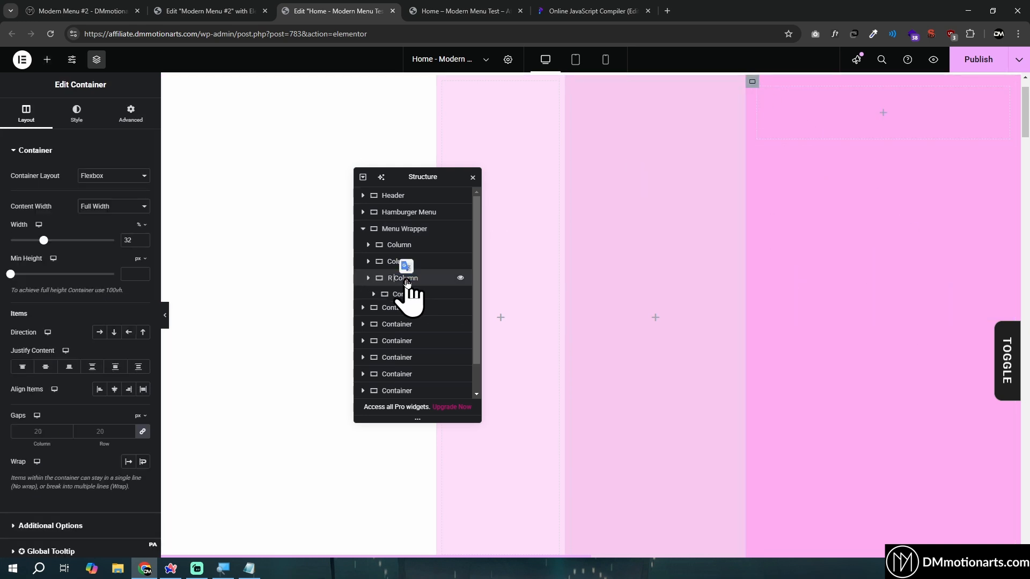
key(Return)
Rename the container nested in R Column as Menu Item
click(368, 278)
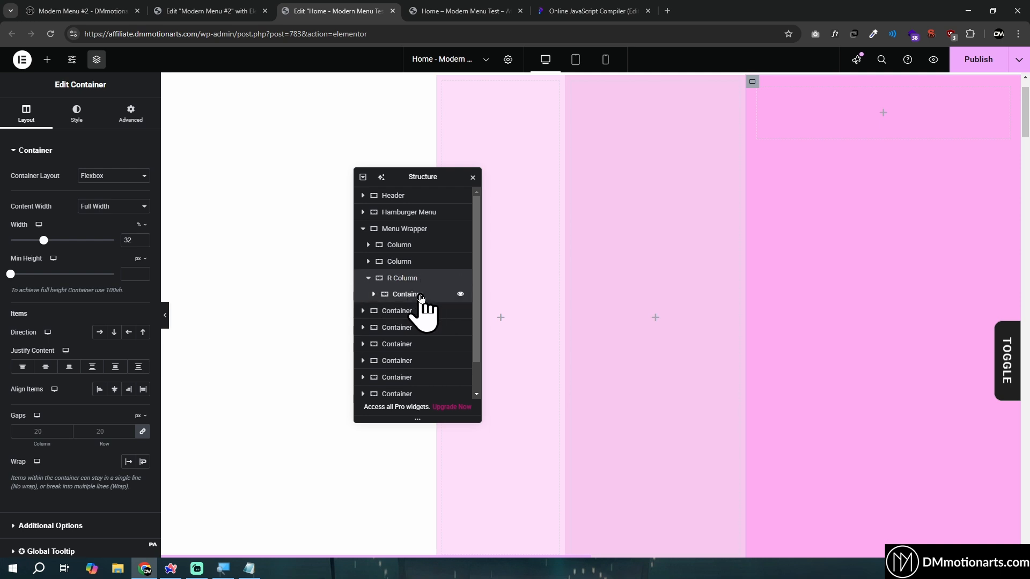
click(418, 295)
text(Menu Item)
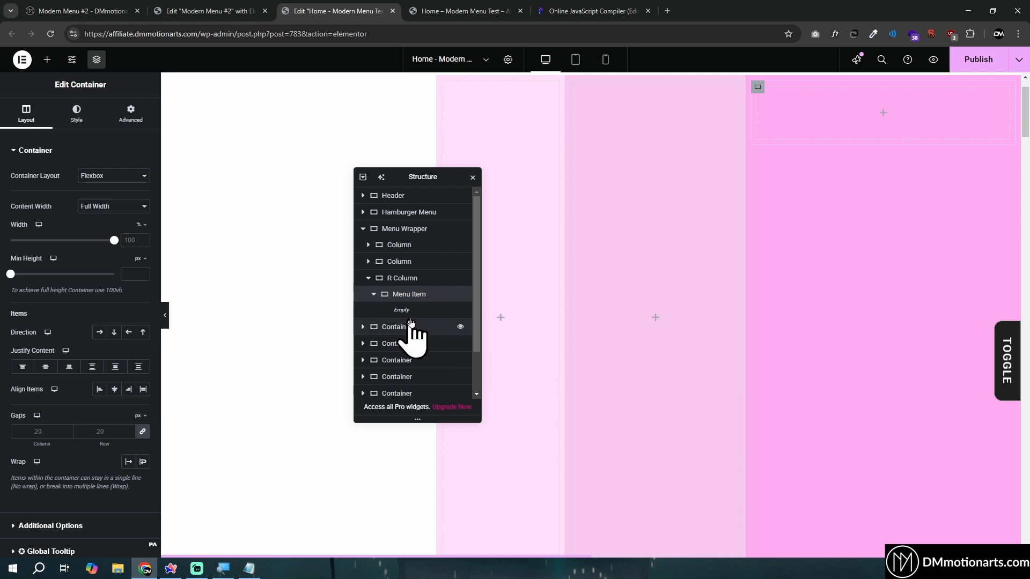
Set R Column's padding to 200 px top, 20 px right, 0 bottom and 20 px left
click(421, 279)
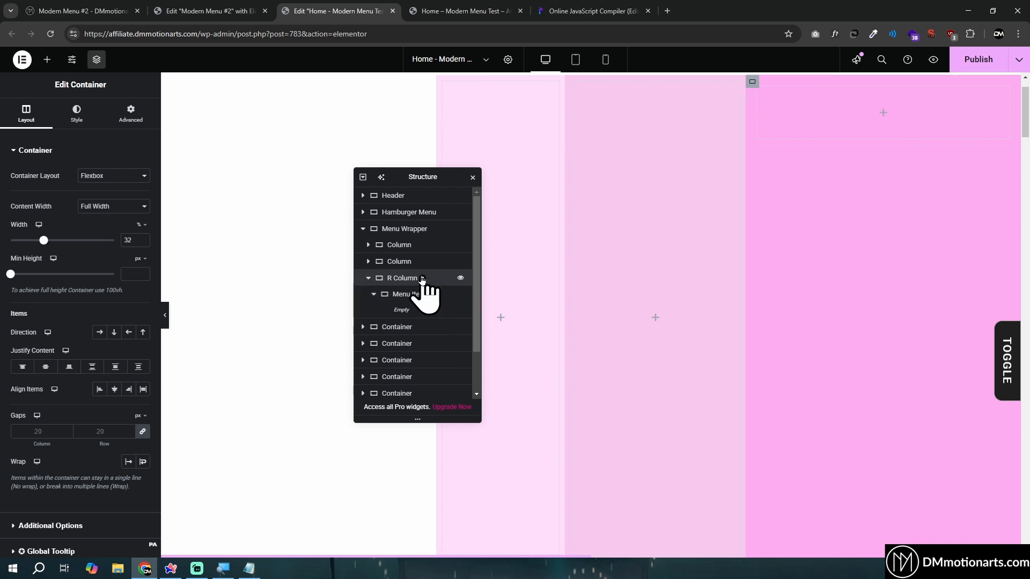
click(130, 114)
click(144, 226)
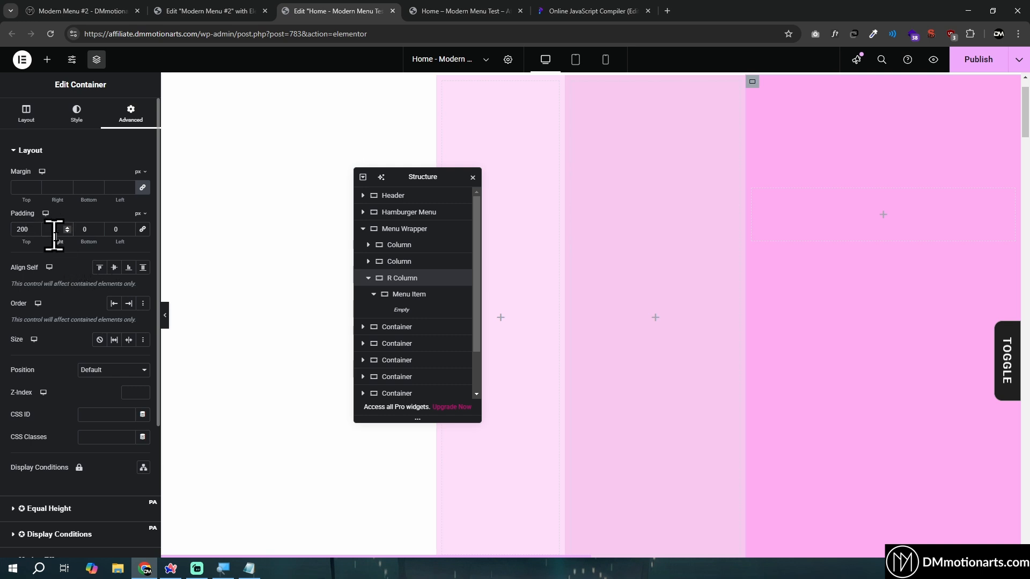
text(20)
Add a Heading widget inside the Menu Item container and title it Home
click(415, 300)
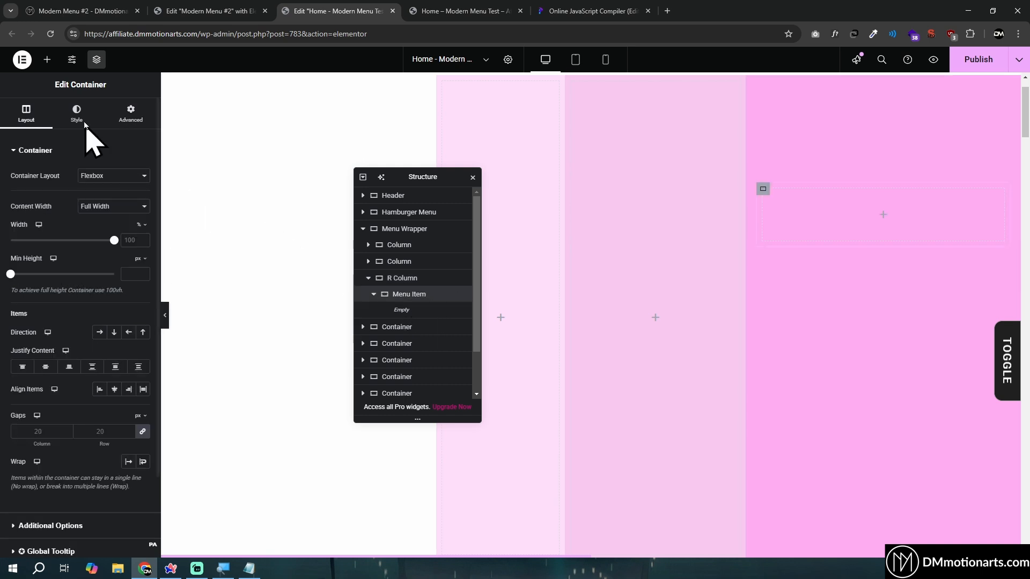
click(46, 59)
click(76, 130)
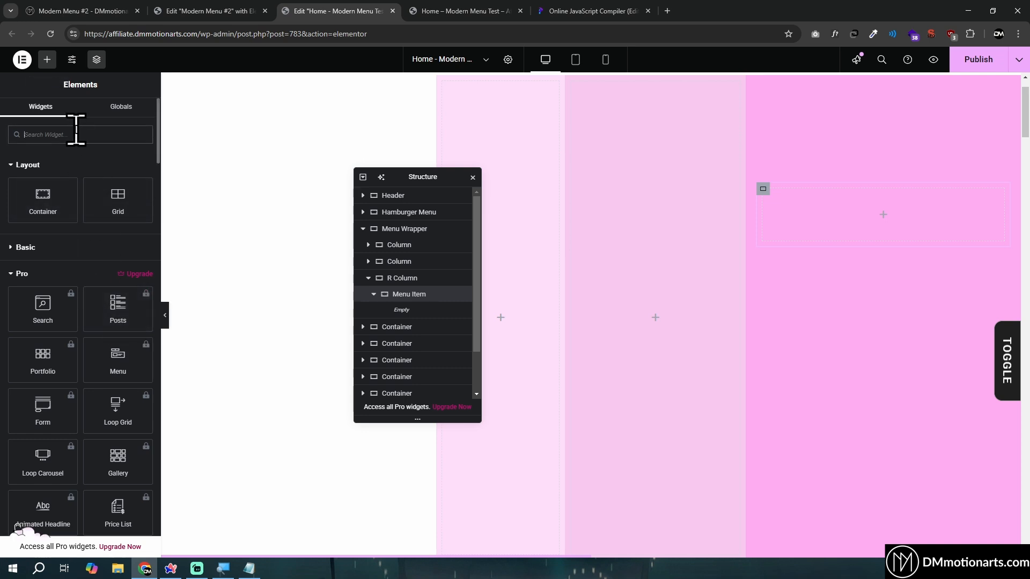
text(head)
click(50, 180)
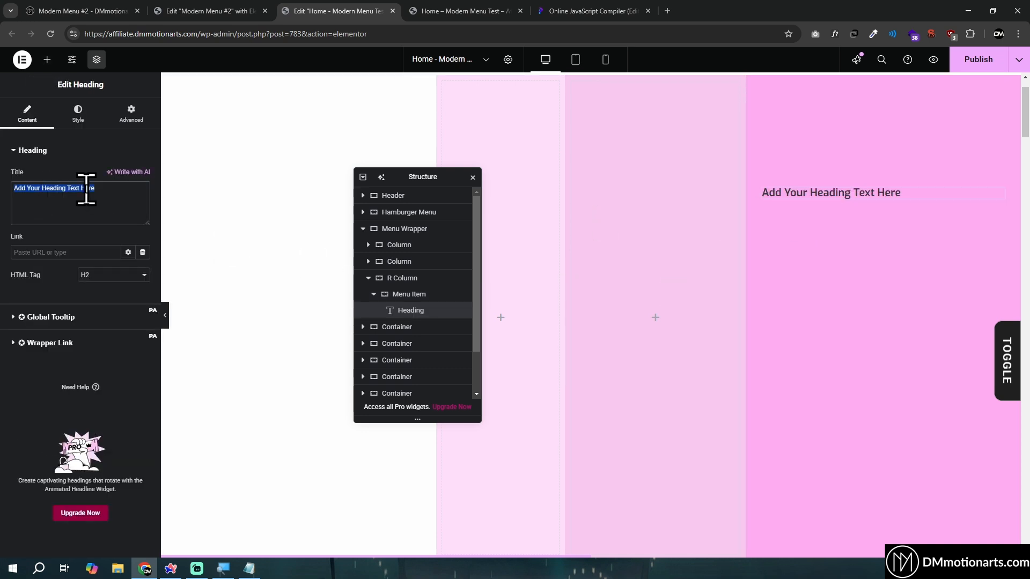
text(Ho)
Increase the Home heading's typography size to 67 px
click(800, 197)
click(89, 128)
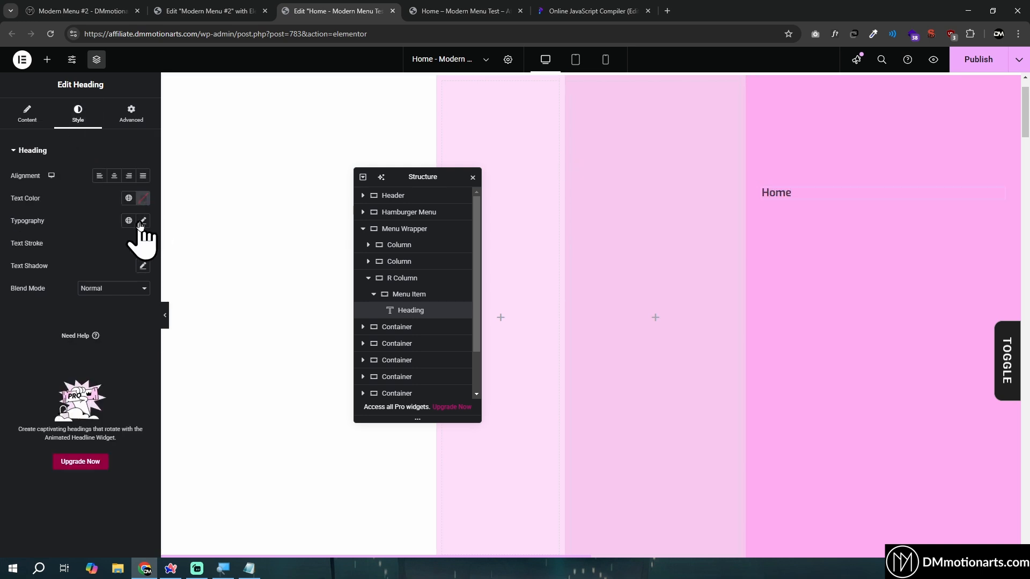
click(142, 220)
drag(18, 305, 52, 304)
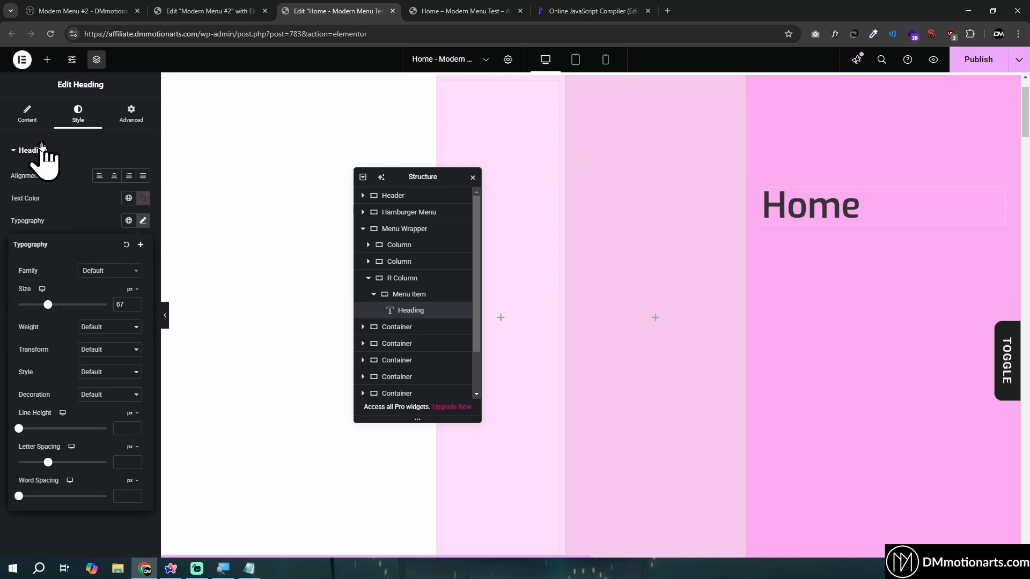
Set the Home heading's HTML tag to p
click(27, 114)
click(109, 277)
click(102, 393)
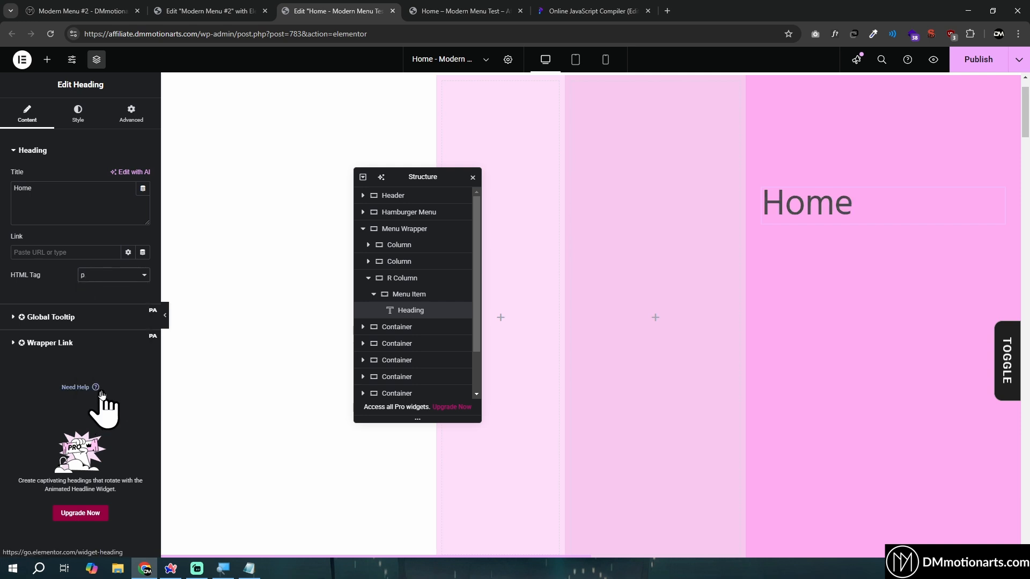
click(109, 275)
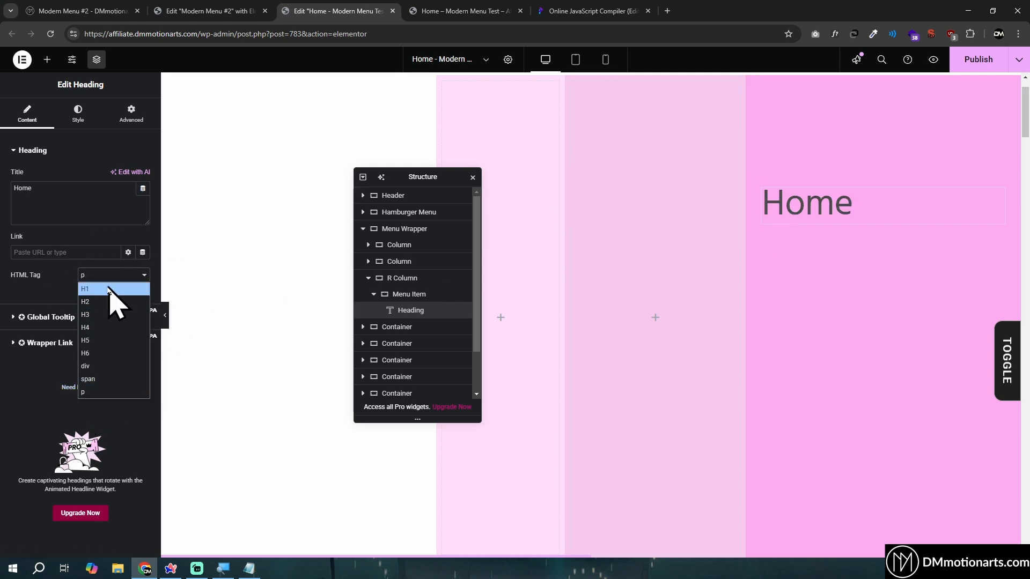
click(64, 288)
click(110, 277)
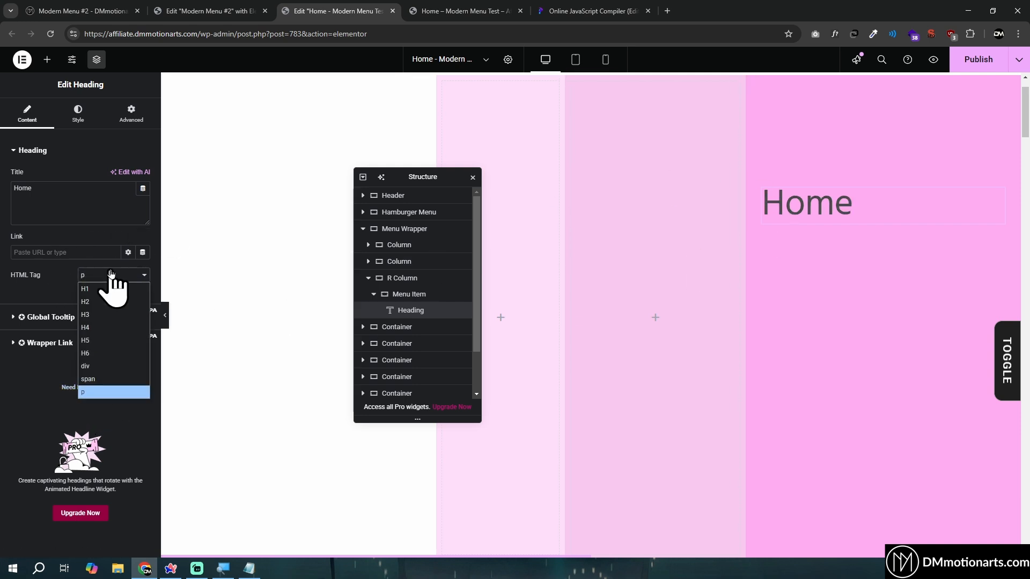
click(93, 392)
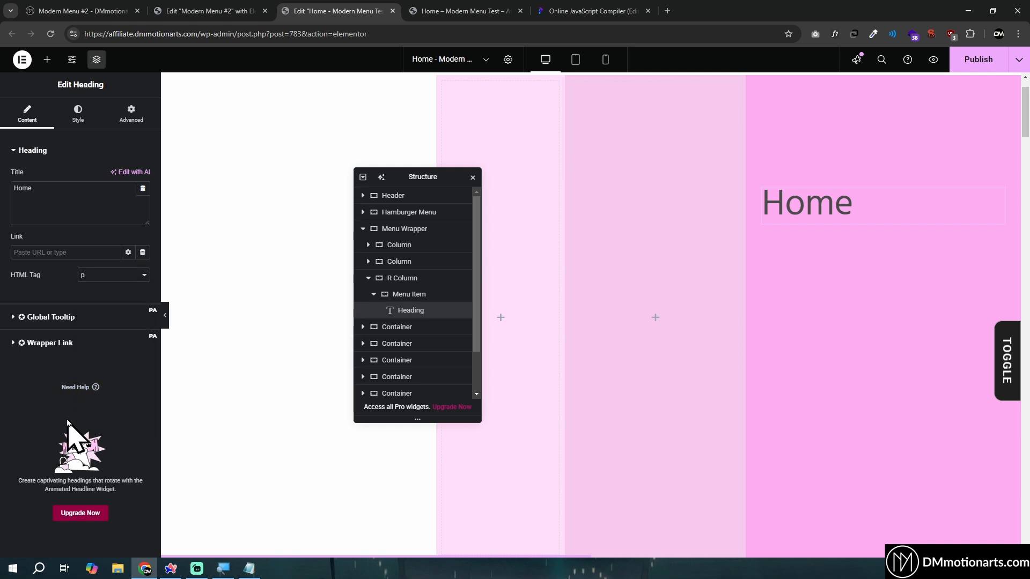
click(93, 114)
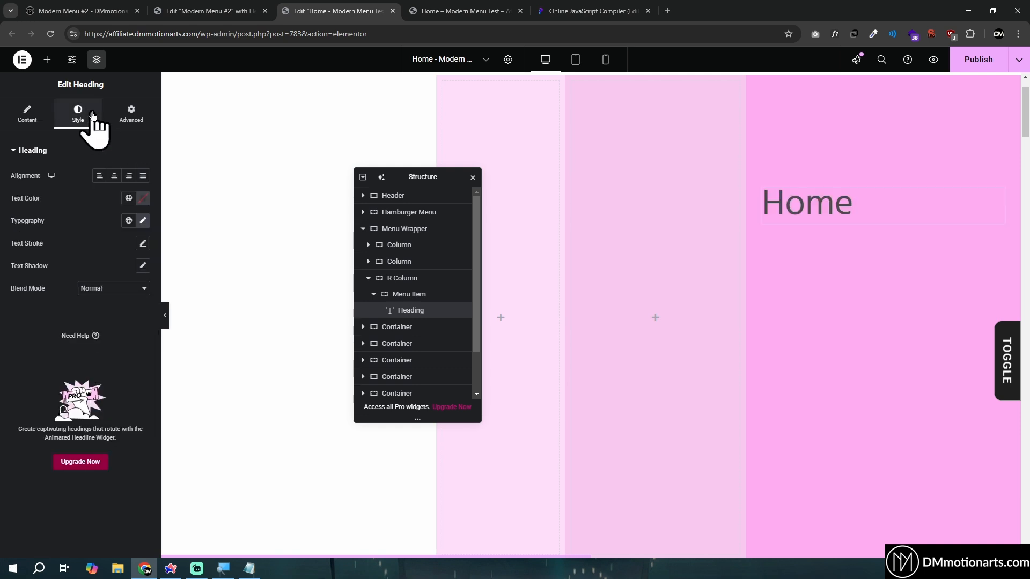
Set the Menu Wrapper container's HTML tag to nav
click(410, 231)
click(30, 525)
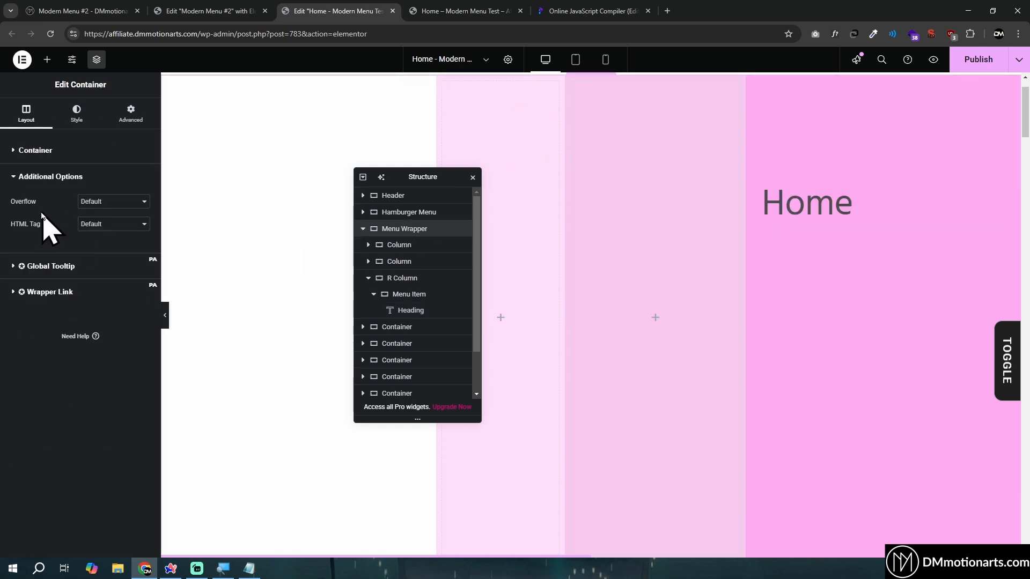
click(103, 222)
click(76, 342)
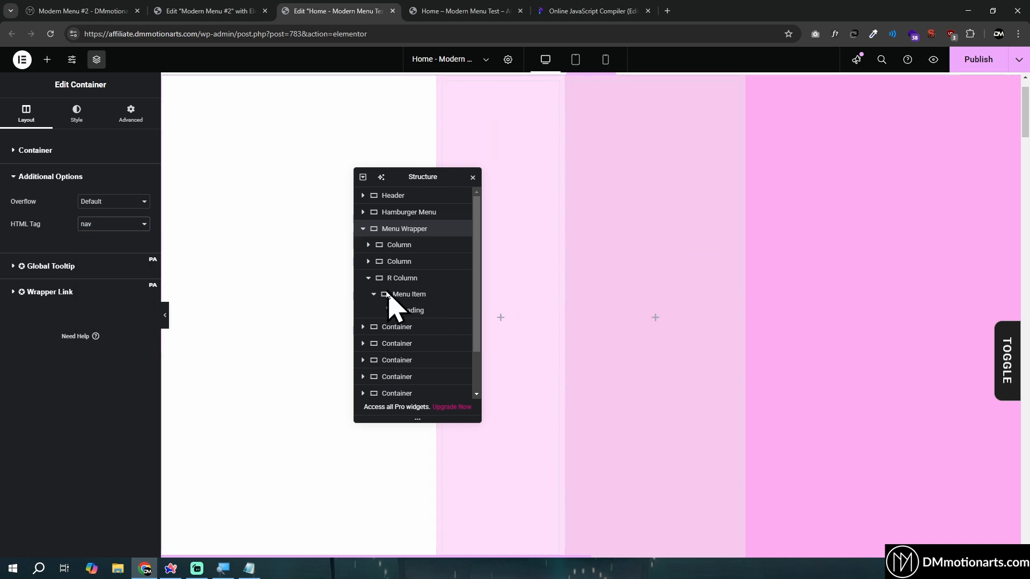
Add a Divider widget below the Home heading inside the Menu Item container
click(411, 310)
click(763, 189)
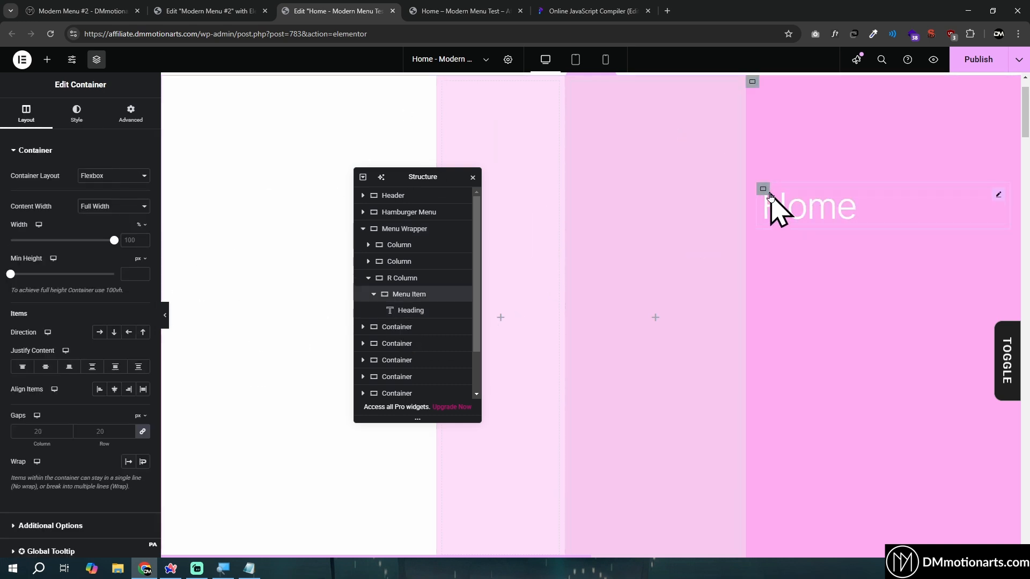
click(47, 60)
text(divi)
click(28, 162)
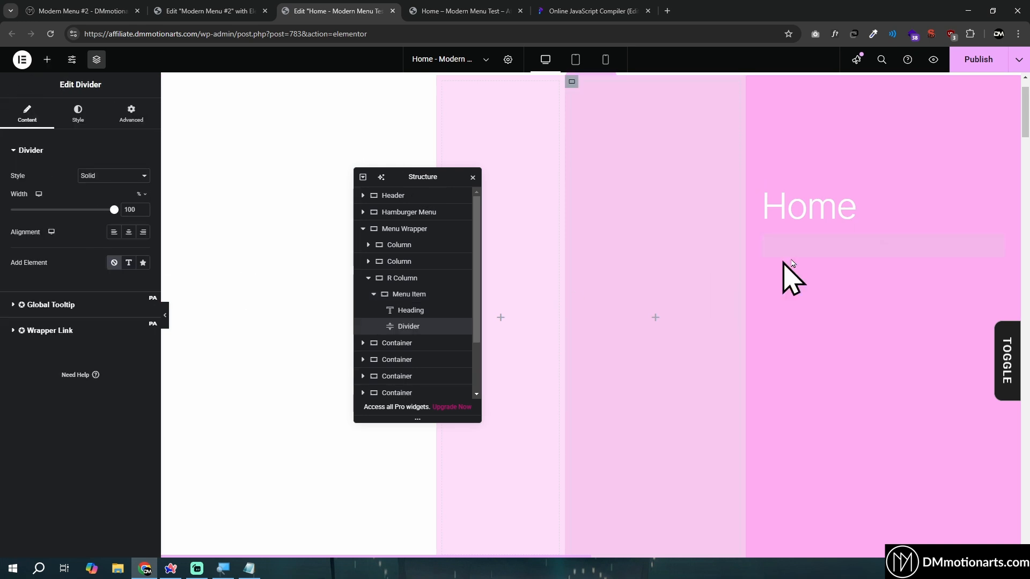
Style the divider white with a weight of 5 px
click(78, 112)
click(143, 176)
click(26, 336)
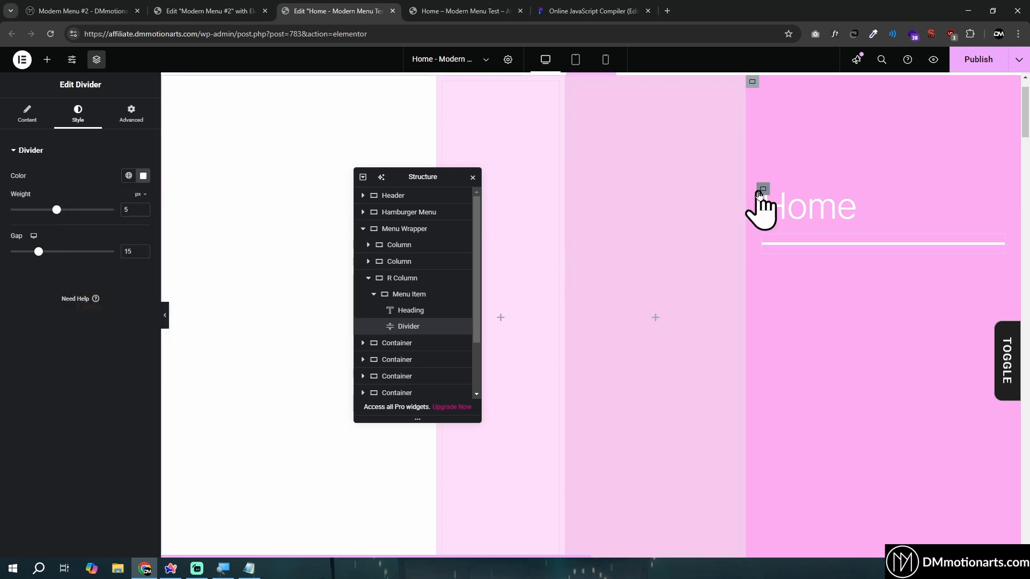
Arrange the Menu Item container's contents in a horizontal row and align them to the center
click(760, 191)
click(105, 332)
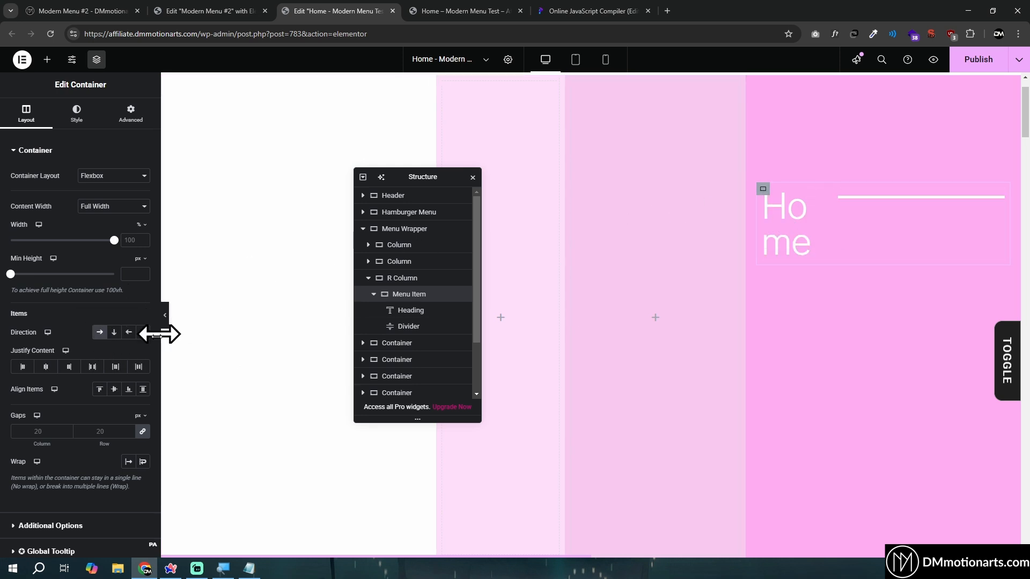
click(114, 390)
Give the divider beside the Home heading a custom width of 10%
click(961, 204)
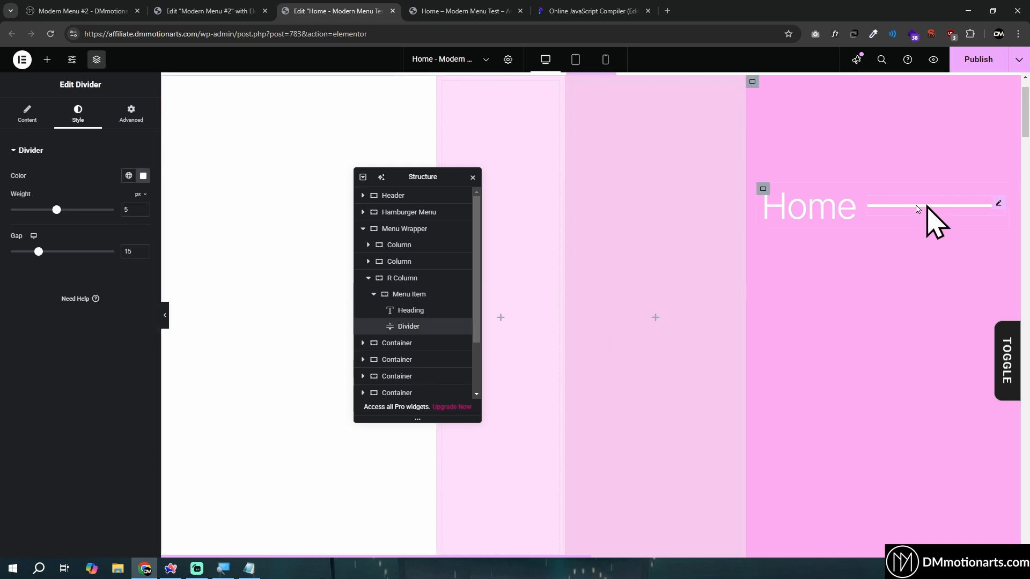
click(134, 130)
click(118, 262)
click(117, 296)
click(111, 261)
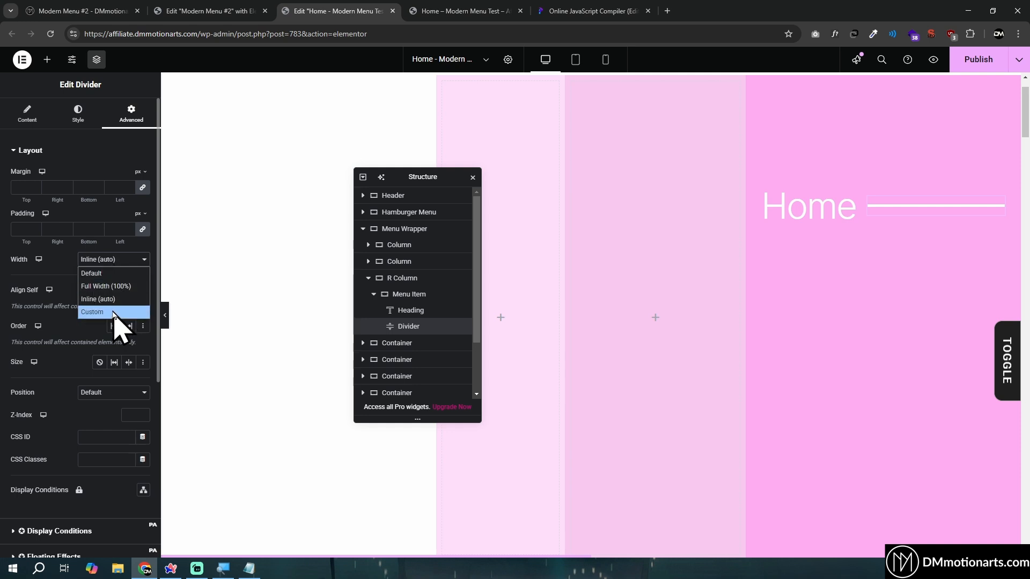
click(113, 310)
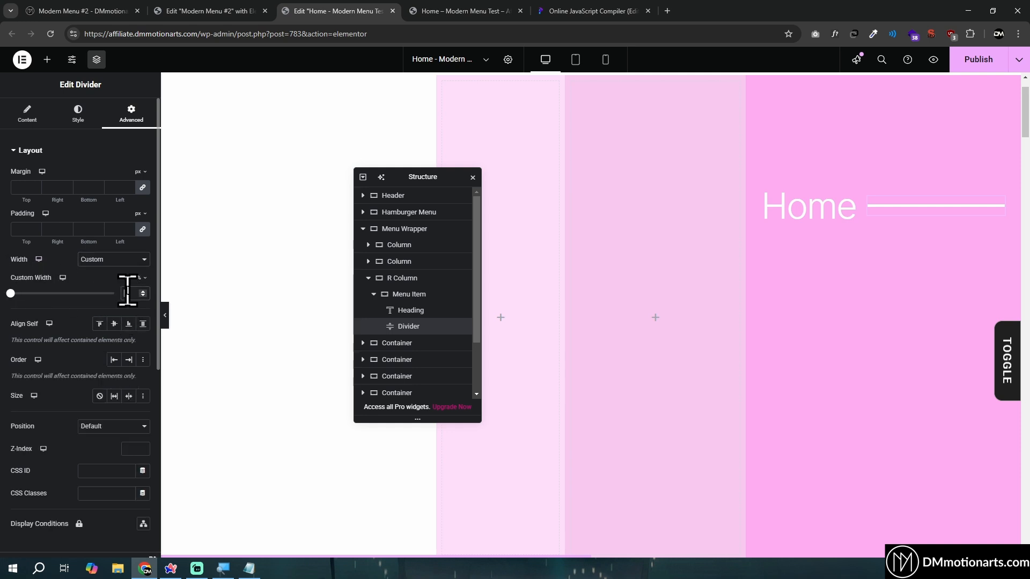
text(10)
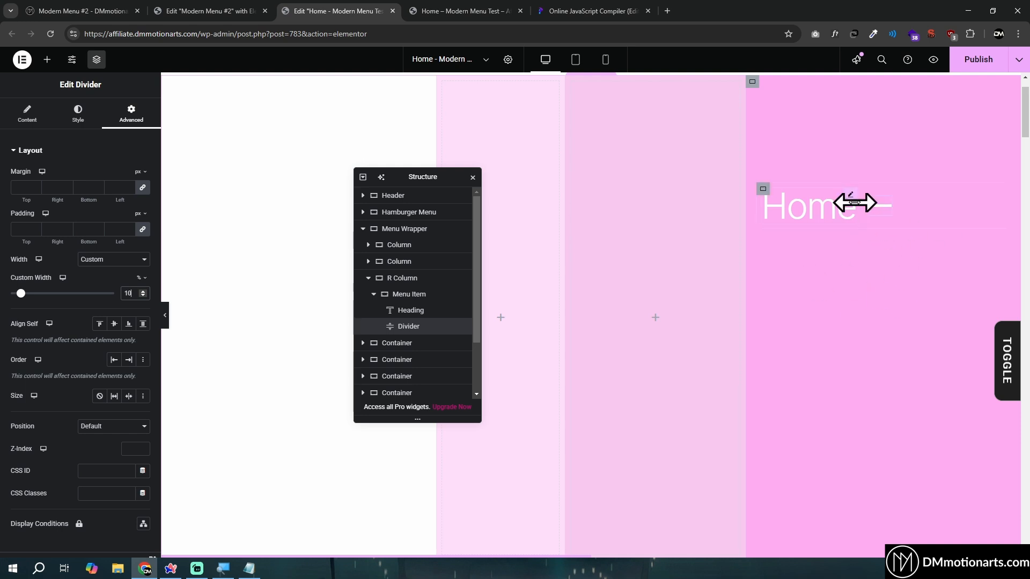
Examine R Column's background overlay settings and the flower decorations in the Modern Menu #2 reference layout
click(763, 190)
click(753, 83)
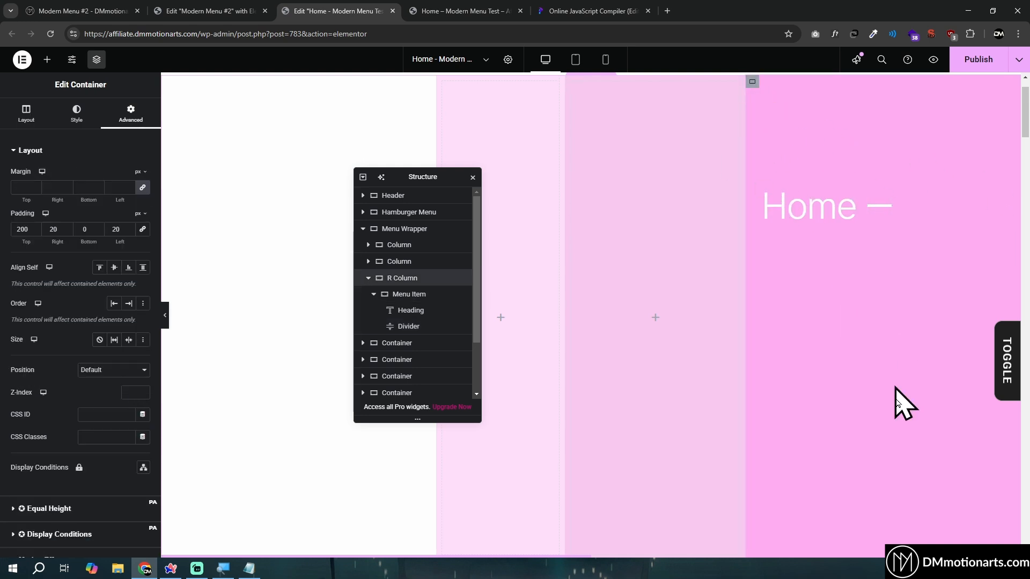
click(83, 107)
click(25, 347)
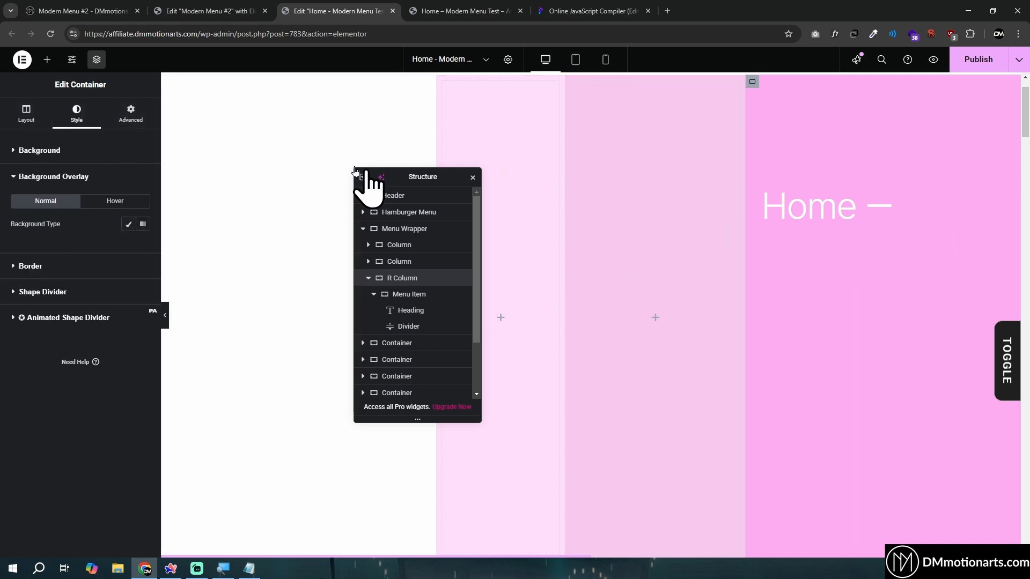
click(459, 11)
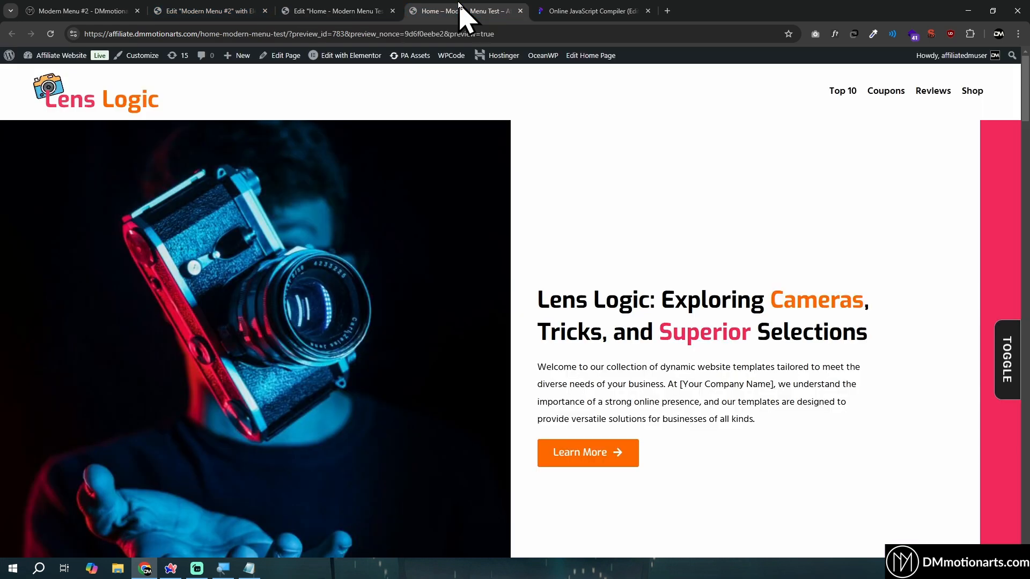
click(207, 10)
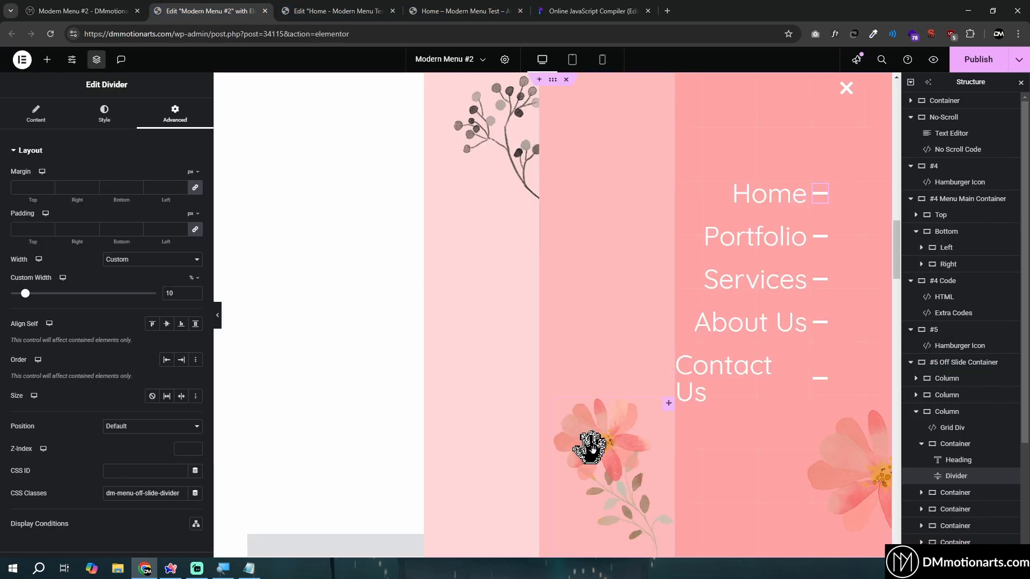
click(349, 10)
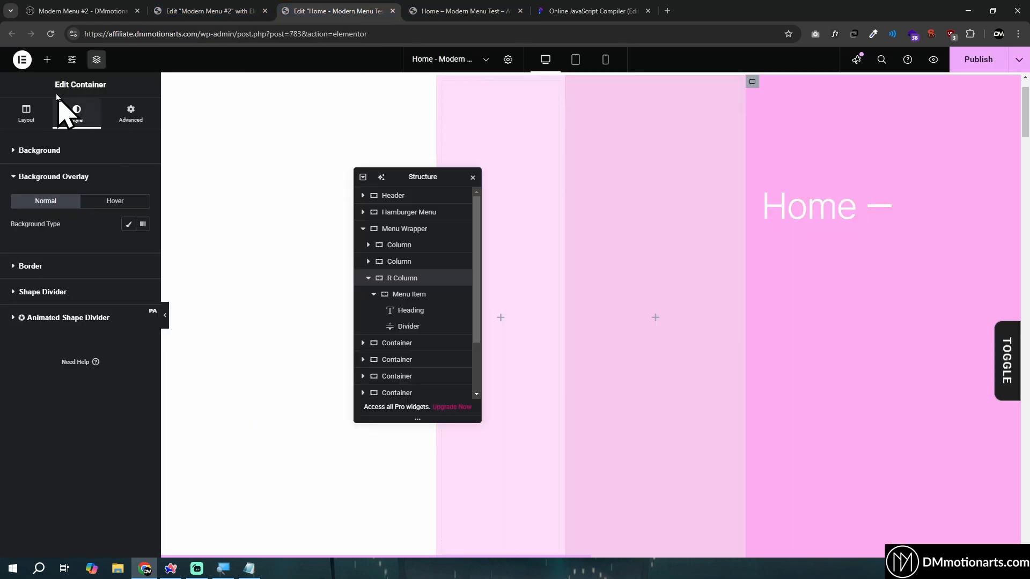
Add an Image widget to R Column directly below the Menu Item container
click(47, 59)
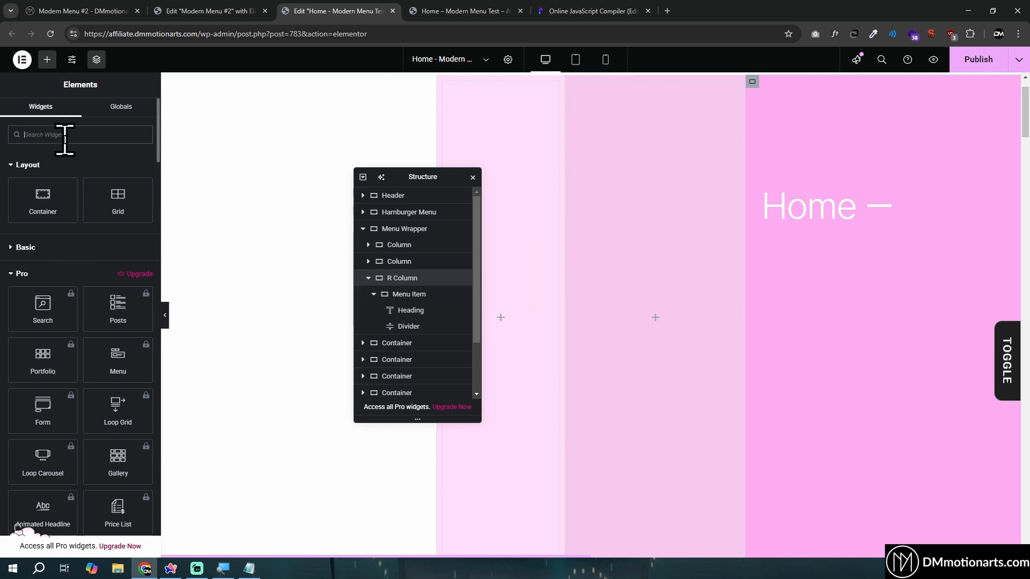
click(32, 251)
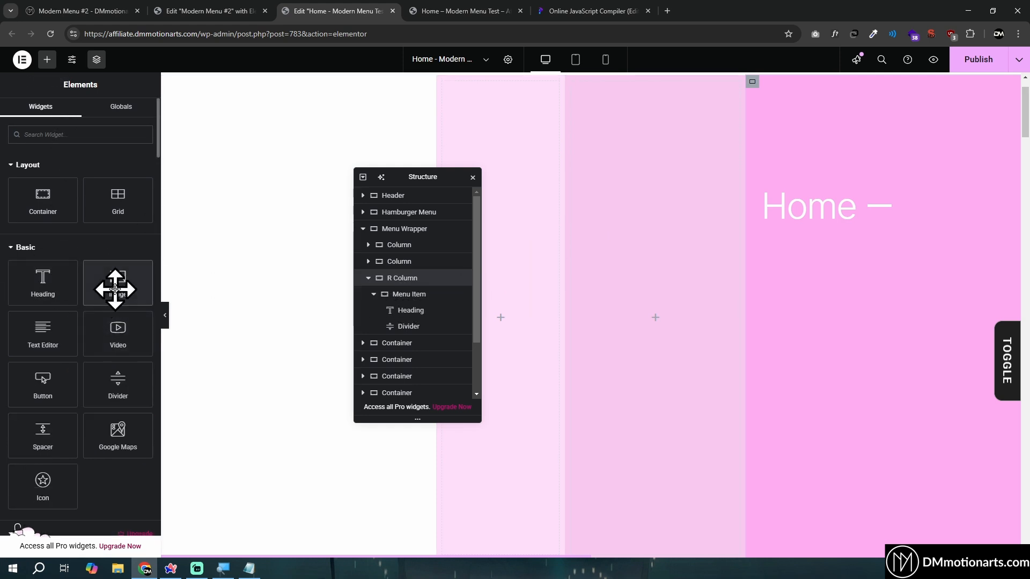
drag(113, 289, 800, 365)
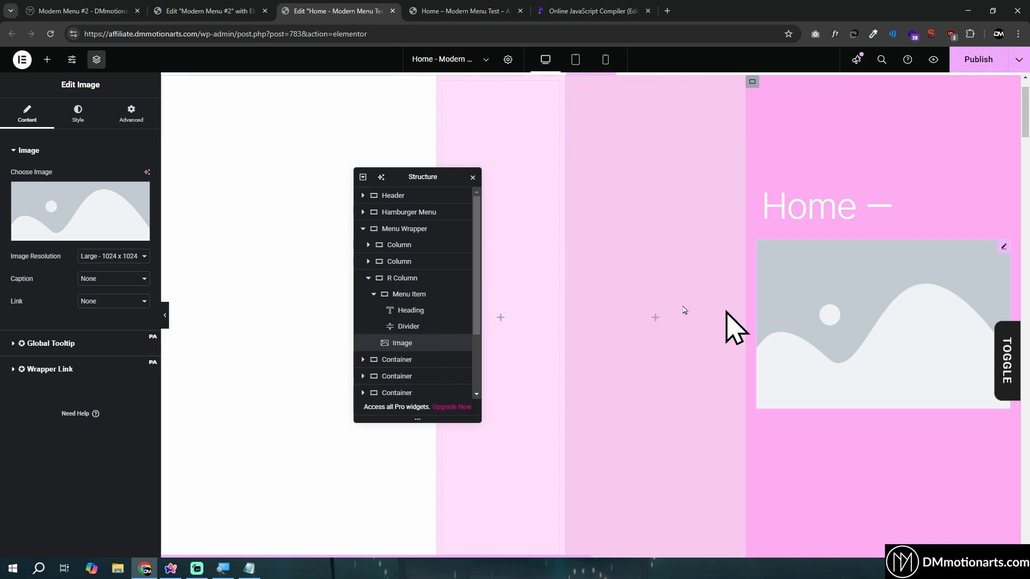
Choose thick-flower-shape.png from the media library as the new widget's image, checking the Modern Menu #2 reference
click(84, 198)
click(414, 358)
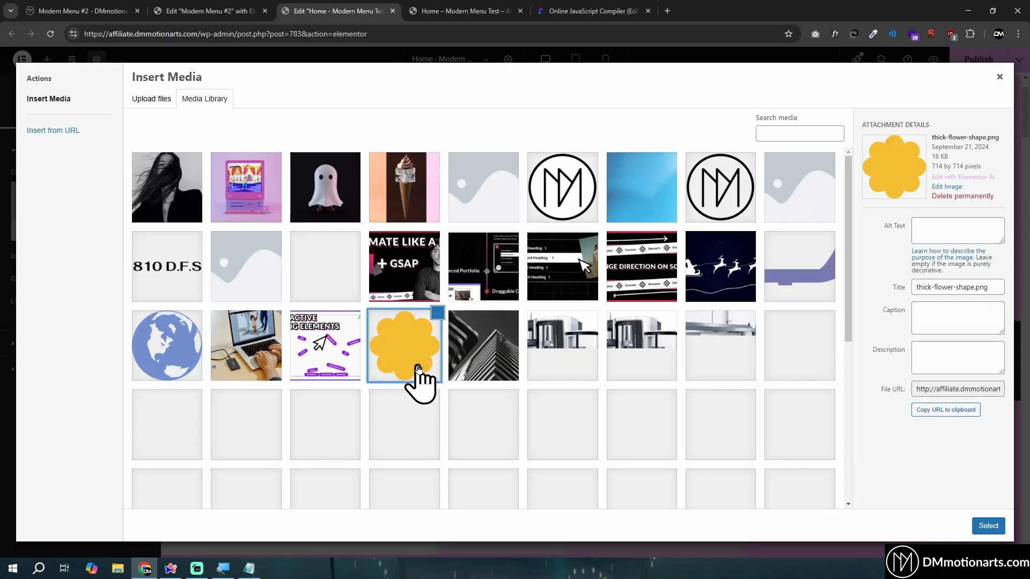
scroll(483, 376, down, 2)
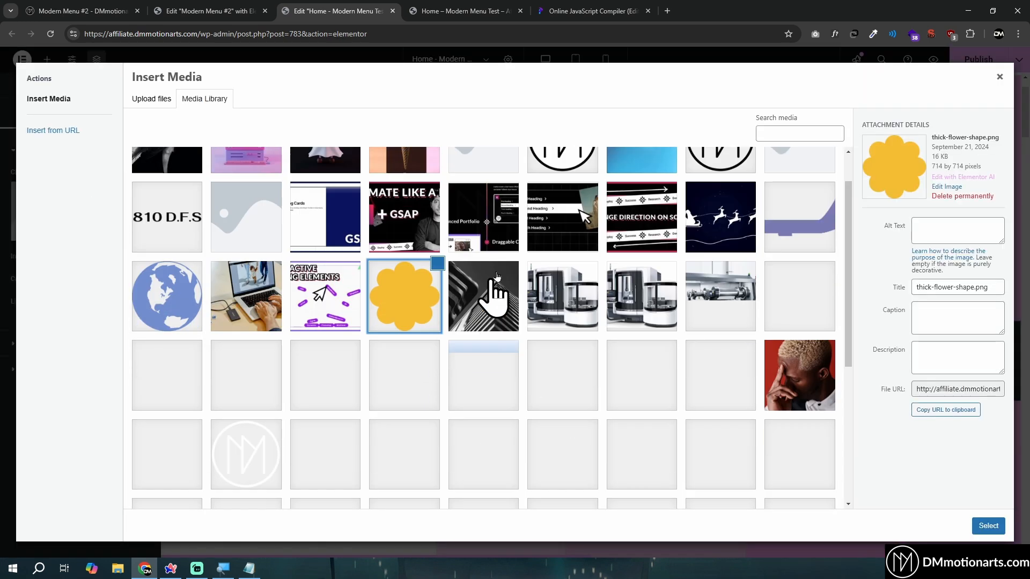
click(202, 13)
click(335, 11)
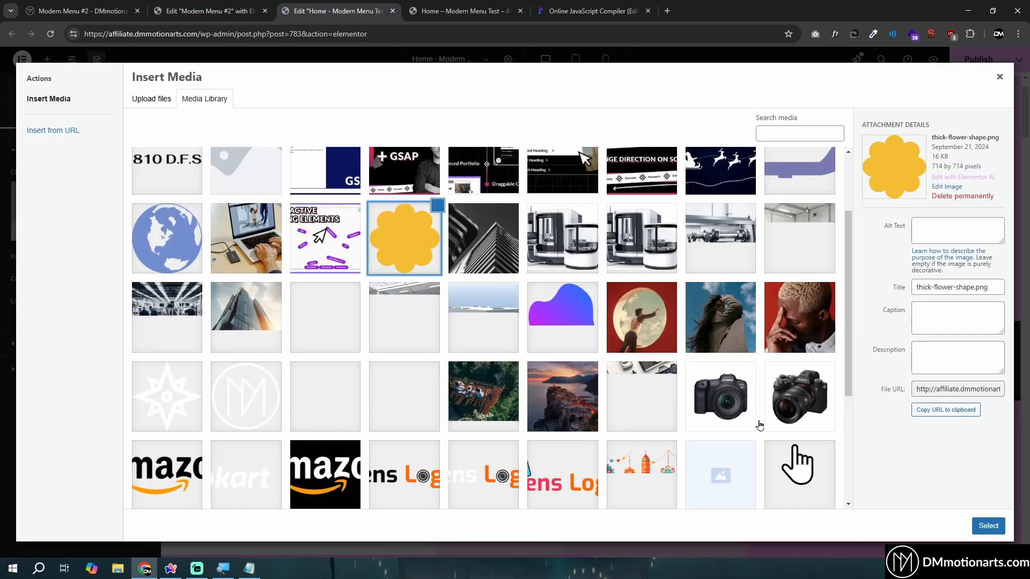
click(984, 527)
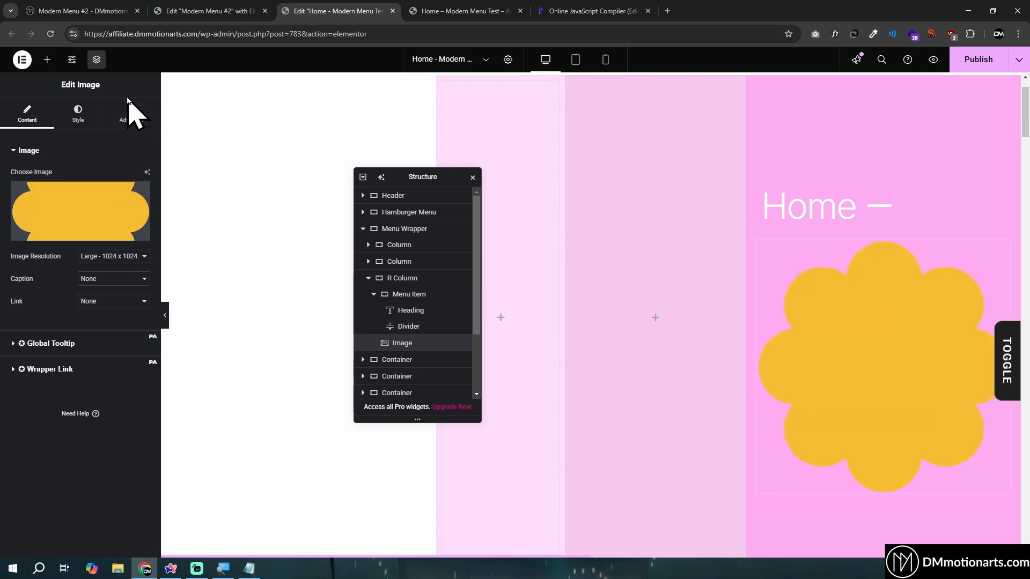
Set the flower image's resolution to Medium - 300 x 300 and its width to 100%
click(117, 256)
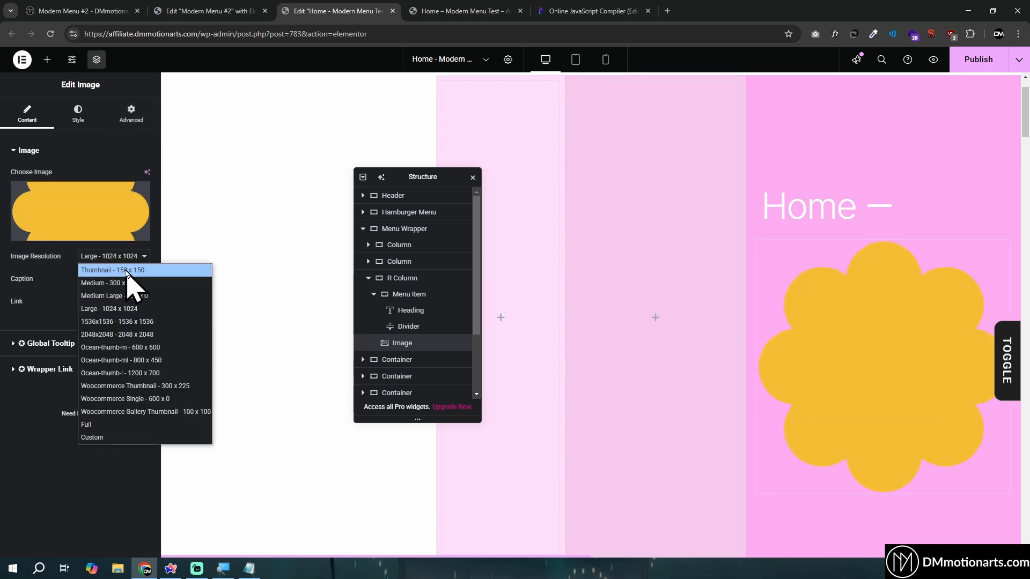
click(127, 271)
click(117, 256)
click(126, 284)
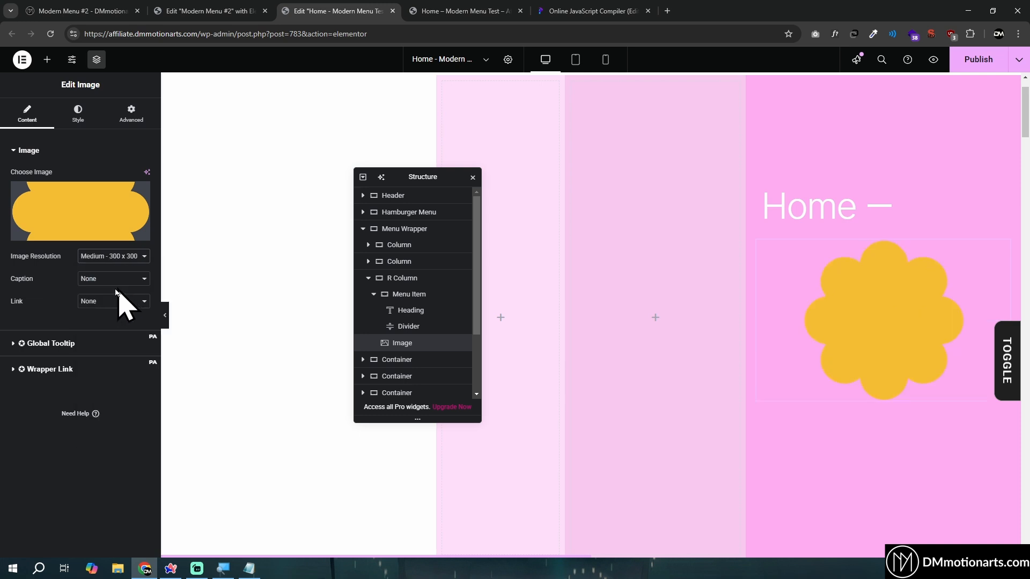
click(78, 114)
text(00)
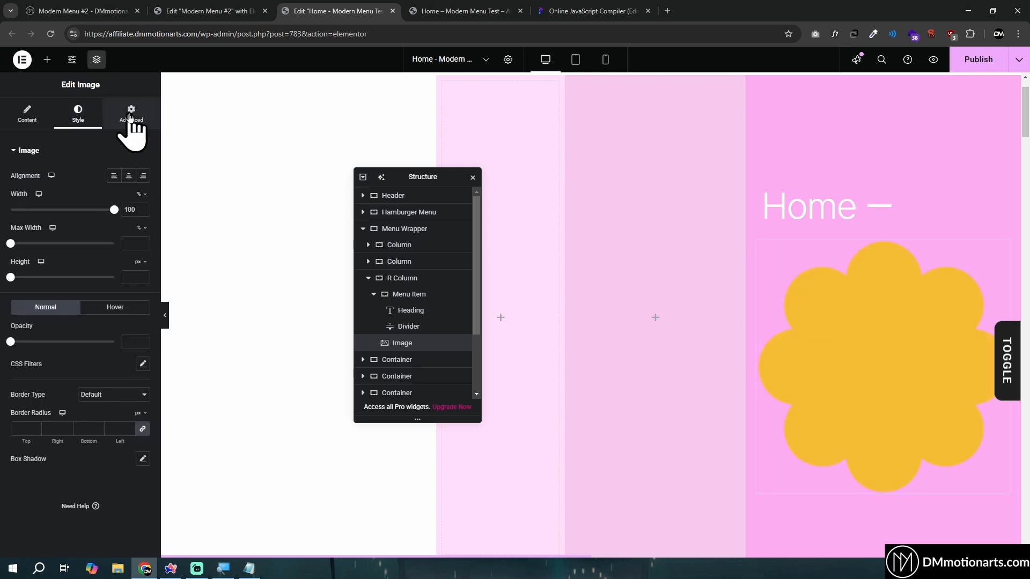
Position the flower image absolutely, with its horizontal orientation set to right and its vertical orientation set to bottom
click(131, 114)
click(112, 260)
click(109, 263)
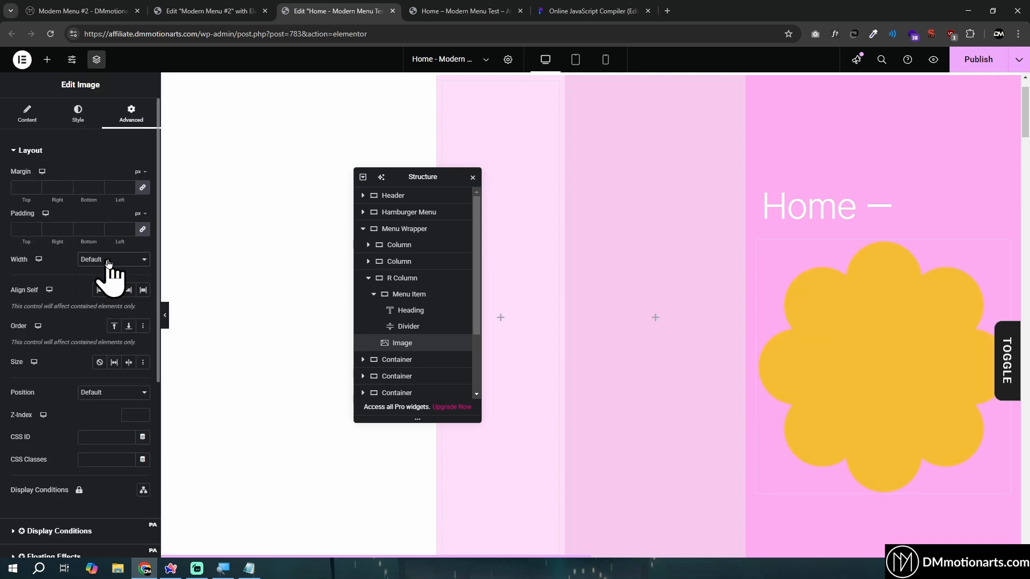
click(110, 394)
click(115, 419)
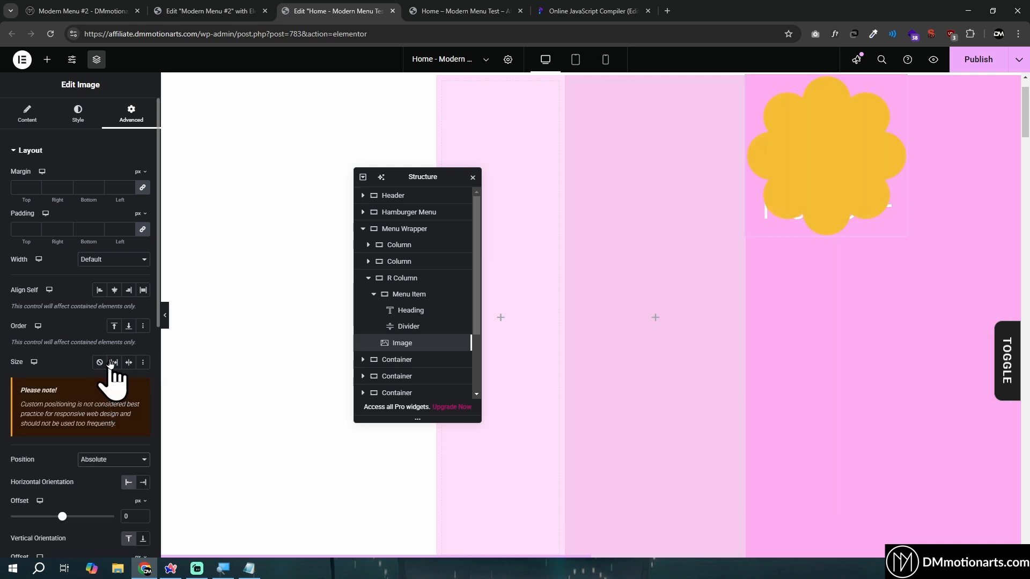
scroll(107, 348, down, 3)
click(143, 322)
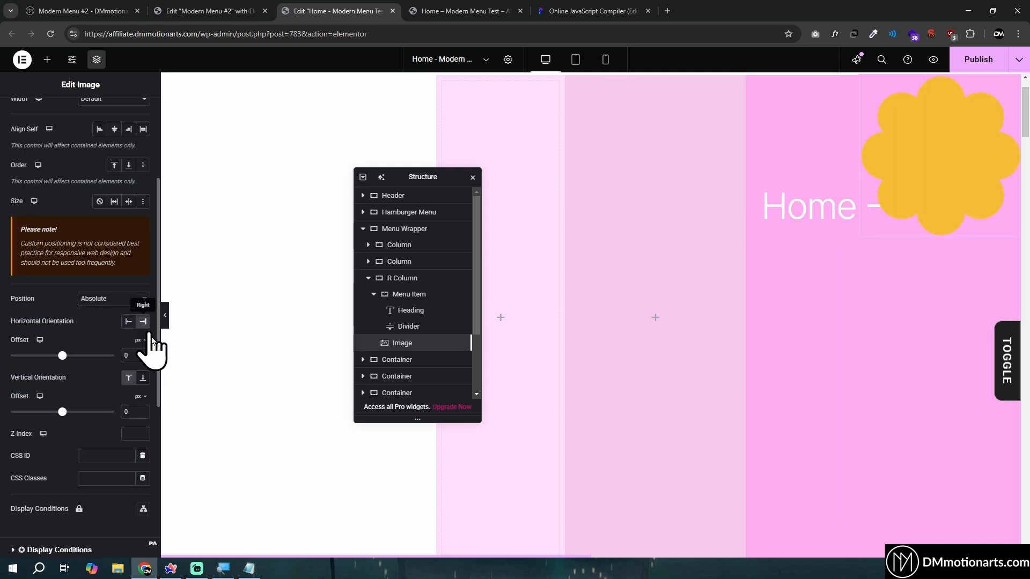
click(143, 379)
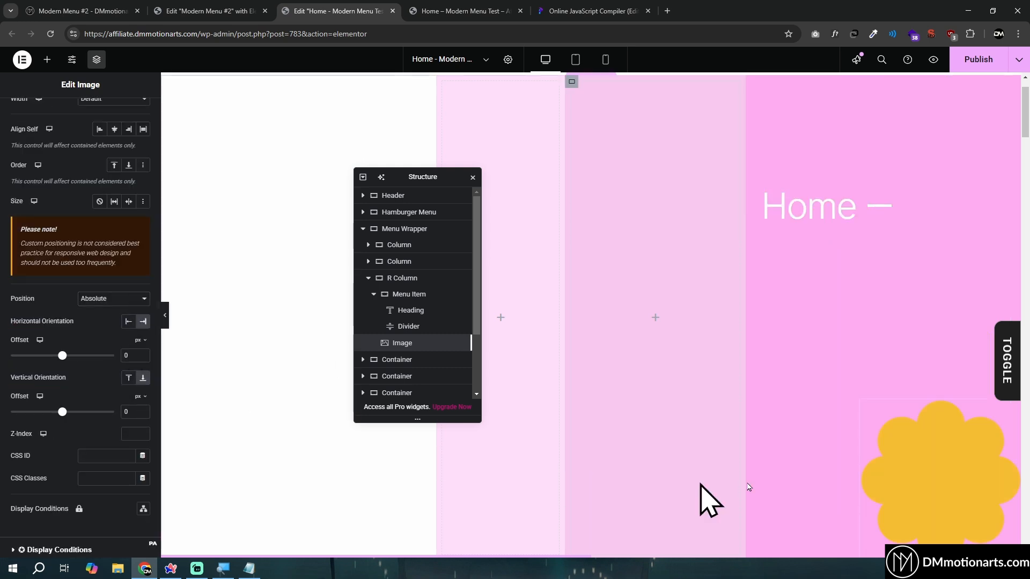
Switch the flower's offsets to percent, with -25% horizontally and -12% vertically
drag(68, 412, 66, 412)
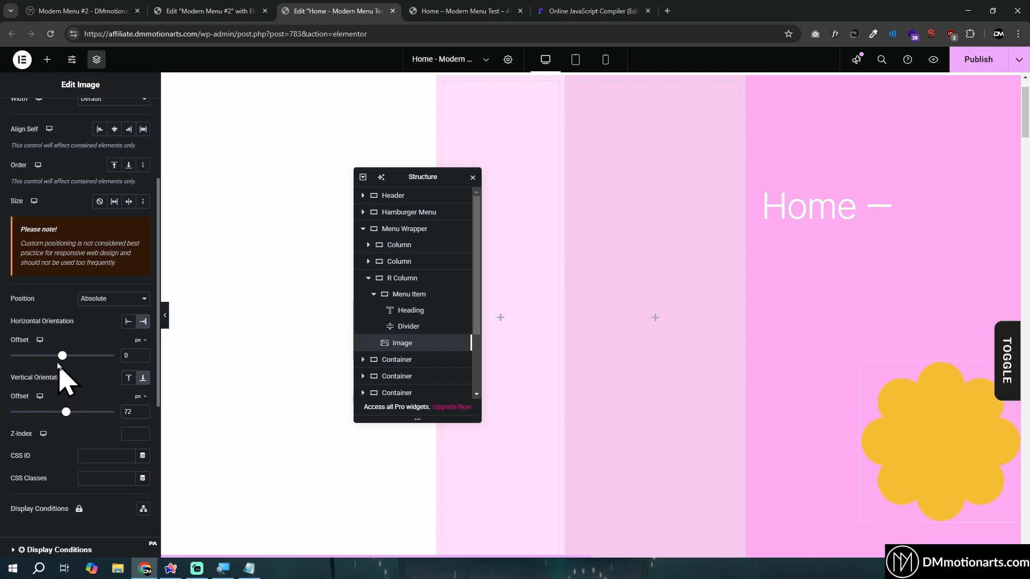
drag(71, 360, 63, 360)
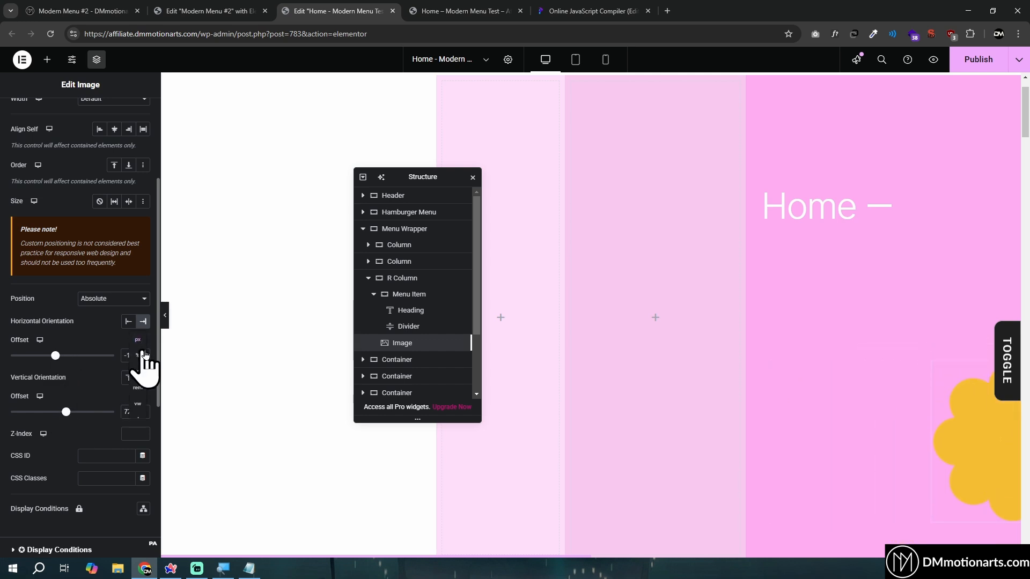
click(138, 356)
click(145, 403)
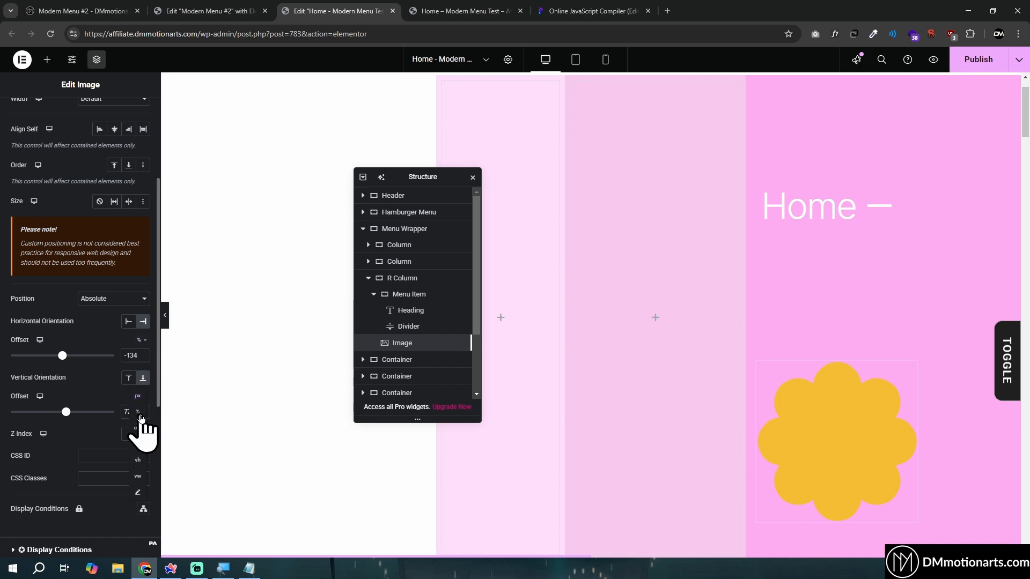
click(143, 424)
click(65, 357)
drag(70, 361, 56, 361)
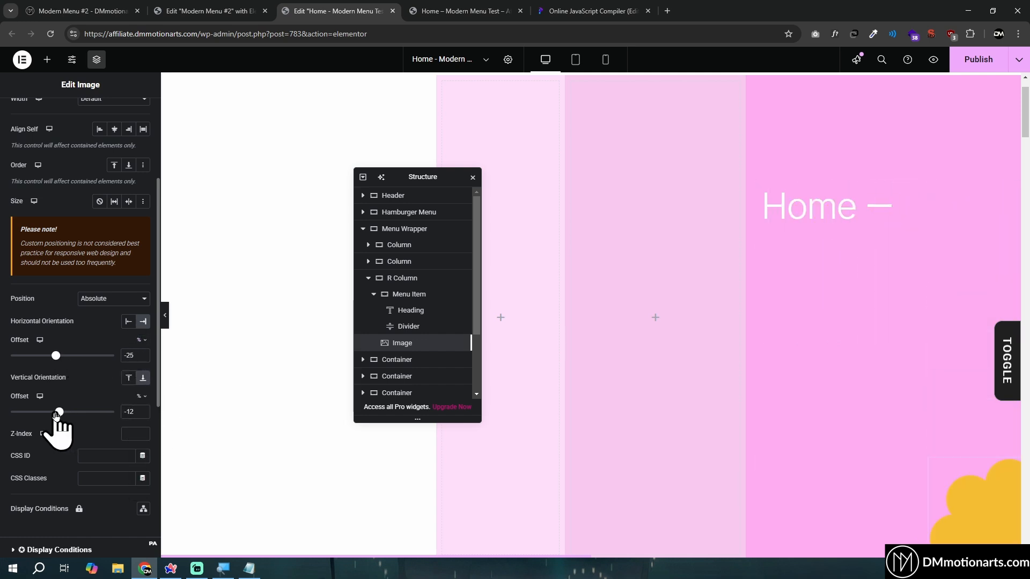
Give the R Column flower image a custom width of 65%
scroll(65, 346, up, 3)
click(94, 260)
click(101, 321)
mouse_move(97, 306)
mouse_down()
mouse_move(146, 304)
mouse_move(84, 306)
mouse_up()
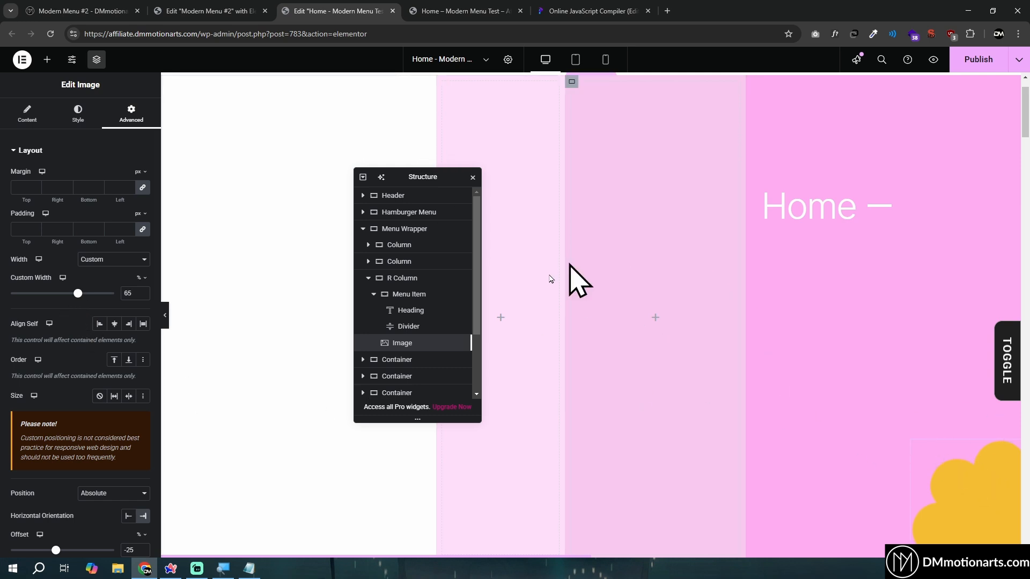
Copy the R Column flower image into the other two columns of the Menu Wrapper
right_click(917, 468)
click(919, 281)
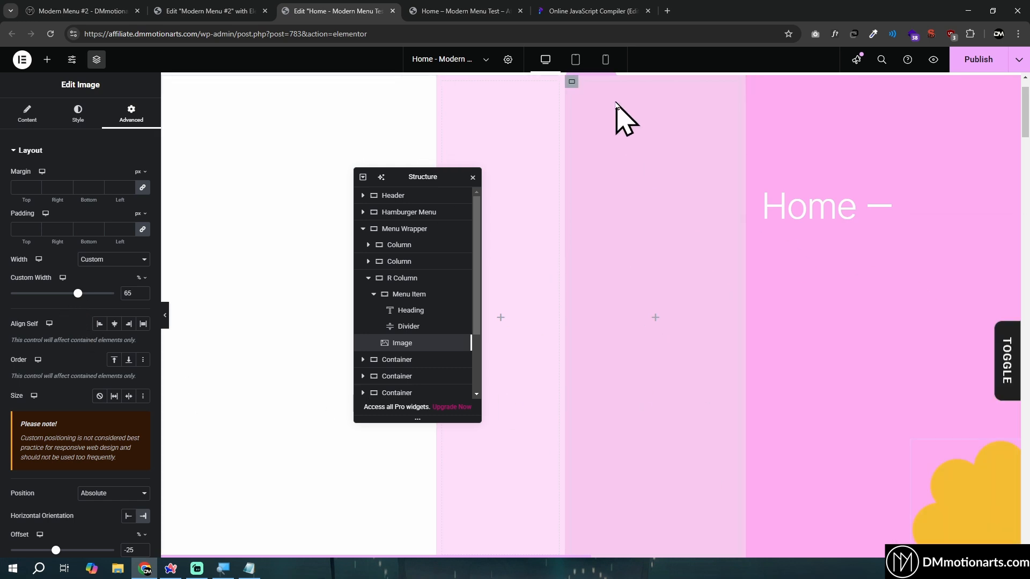
right_click(571, 86)
click(601, 179)
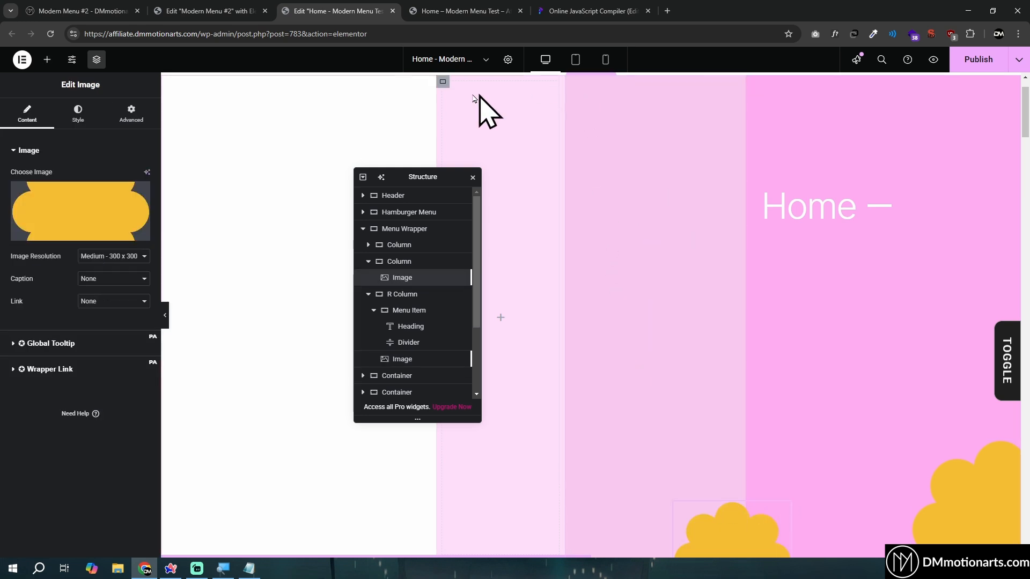
click(449, 86)
right_click(448, 86)
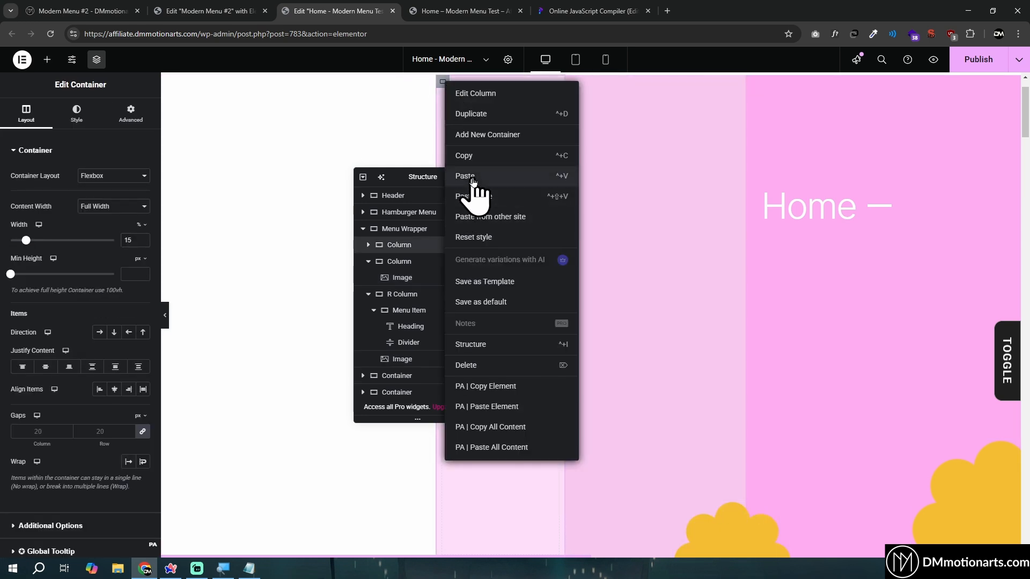
click(465, 177)
drag(407, 176, 292, 168)
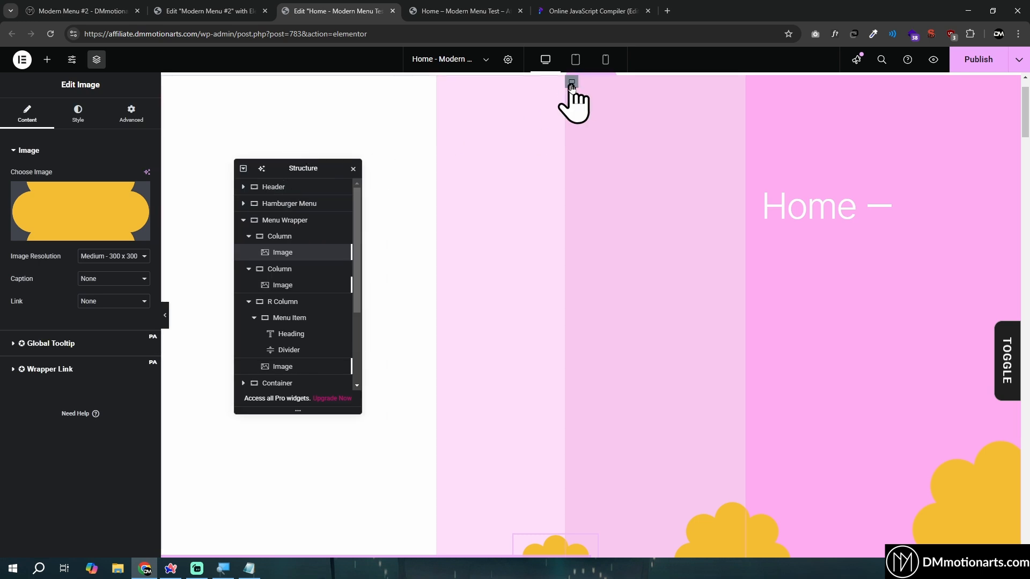
Set the overflow of the first and middle columns to Hidden so their flowers are clipped
click(572, 82)
click(33, 550)
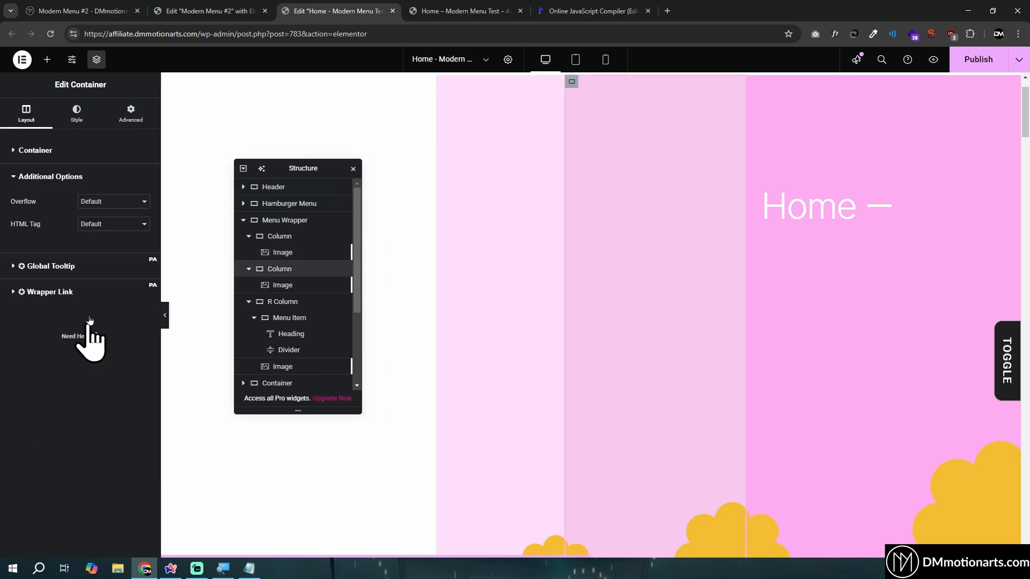
click(109, 202)
click(102, 228)
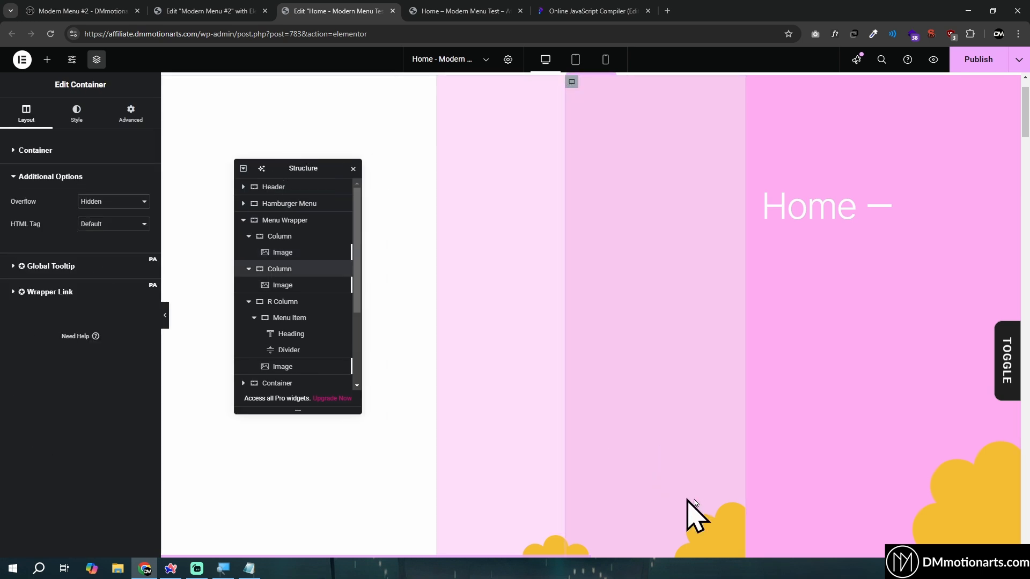
click(442, 83)
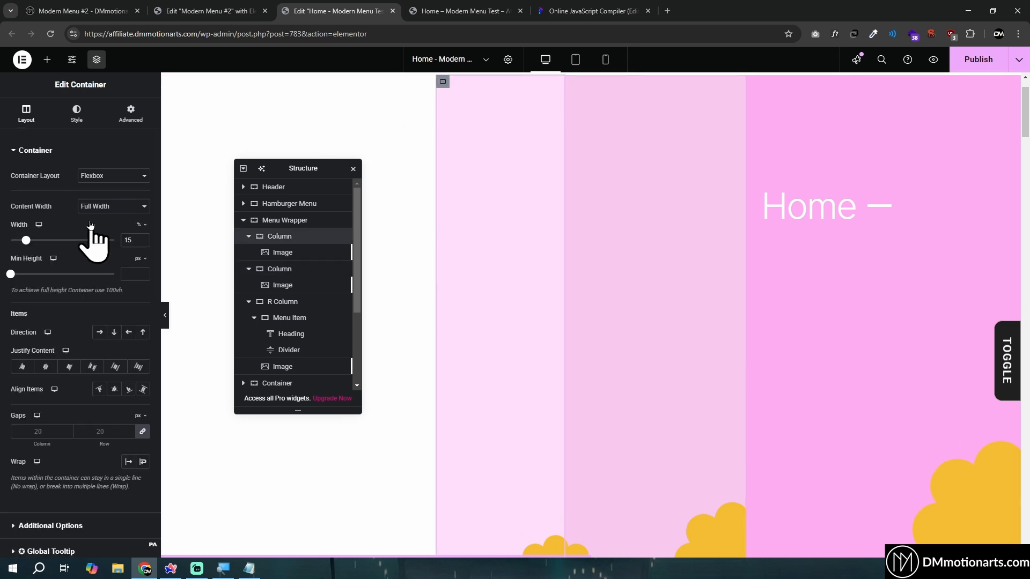
click(42, 553)
click(110, 211)
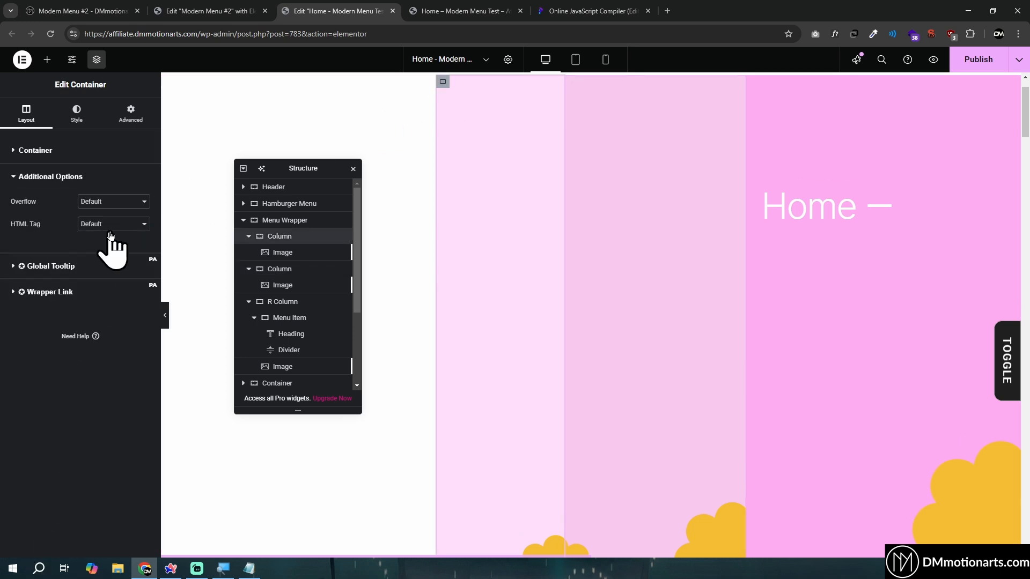
click(112, 228)
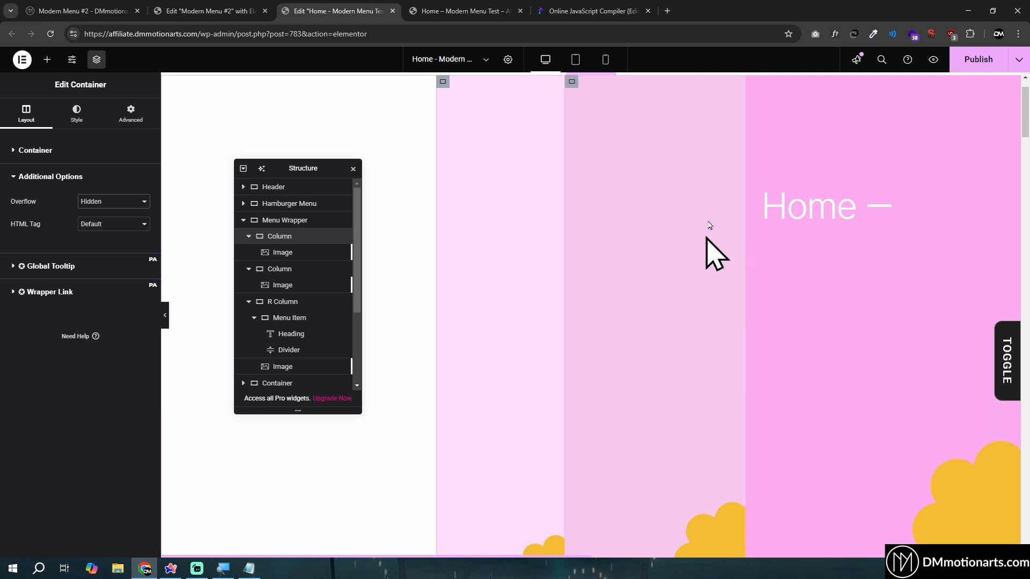
Give the middle column's flower a custom width of 100%, a horizontal offset of 51% and a vertical offset of 25%
click(700, 530)
click(138, 115)
scroll(85, 330, down, 1)
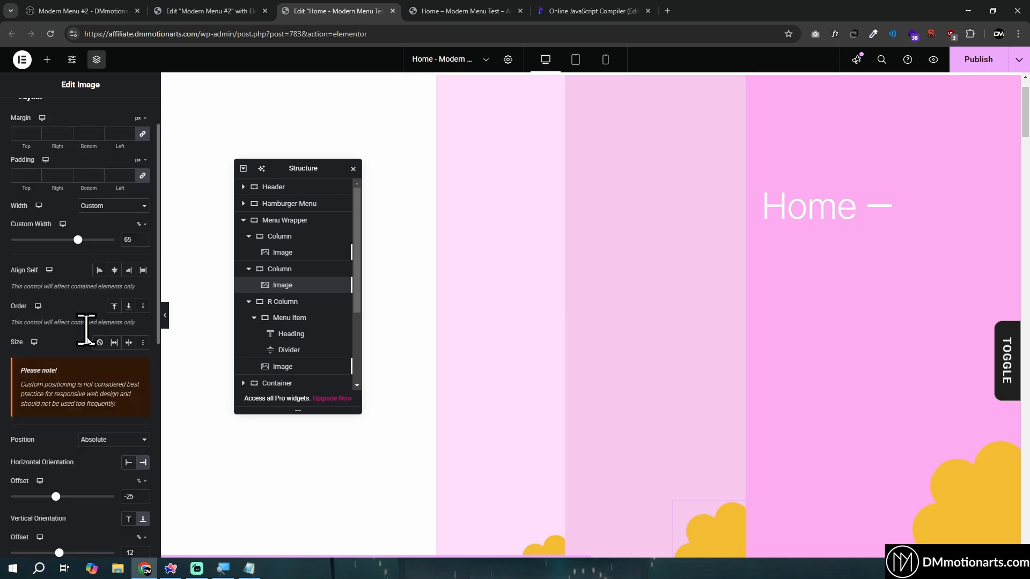
scroll(81, 450, down, 3)
drag(59, 392, 69, 390)
drag(56, 336, 81, 337)
scroll(96, 248, up, 4)
drag(78, 293, 128, 306)
scroll(86, 423, down, 3)
drag(80, 390, 76, 390)
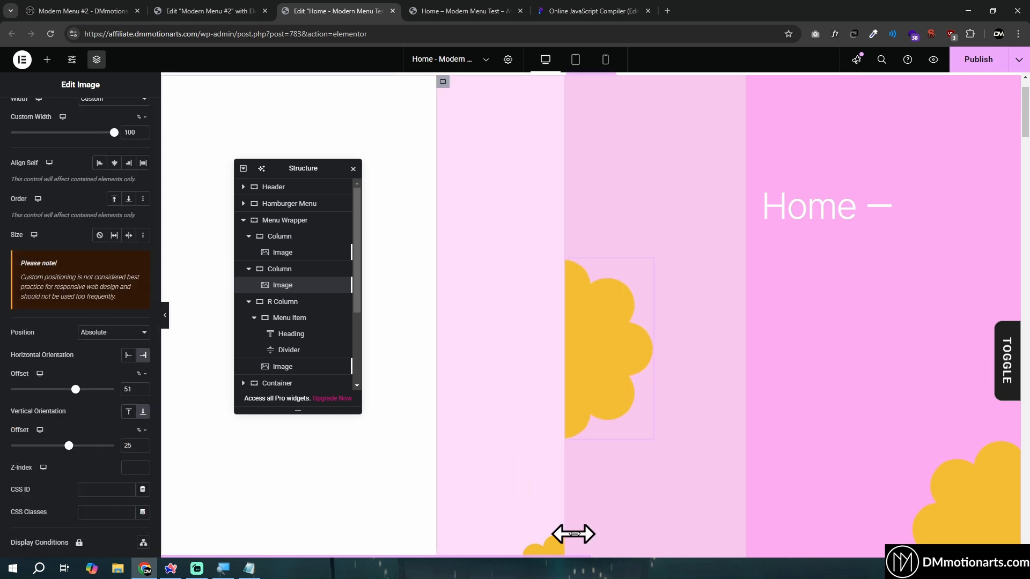
Examine the flower placement and Grid Div code of the Modern Menu #2 reference, in its editor and on its published page
click(212, 7)
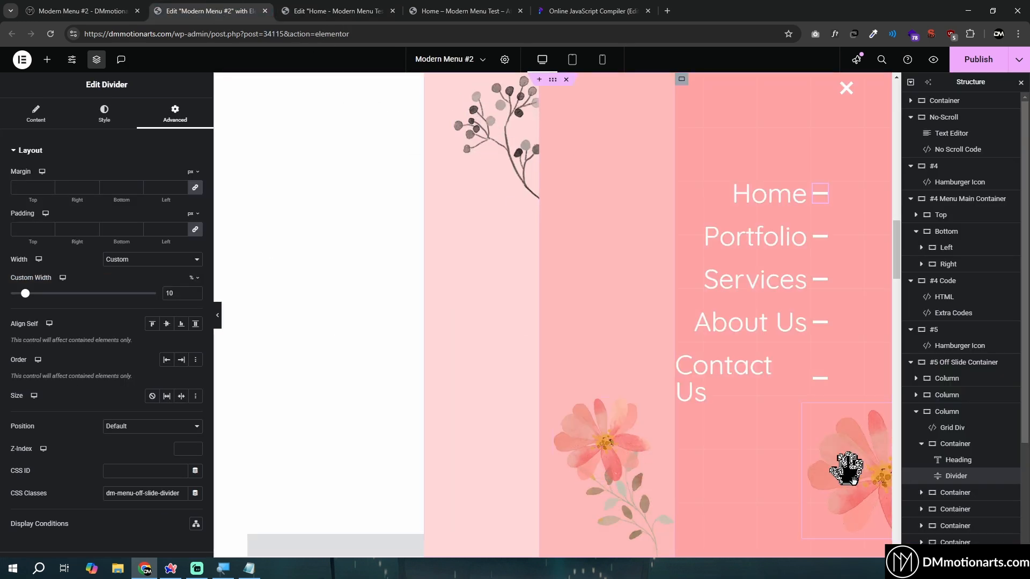
click(322, 11)
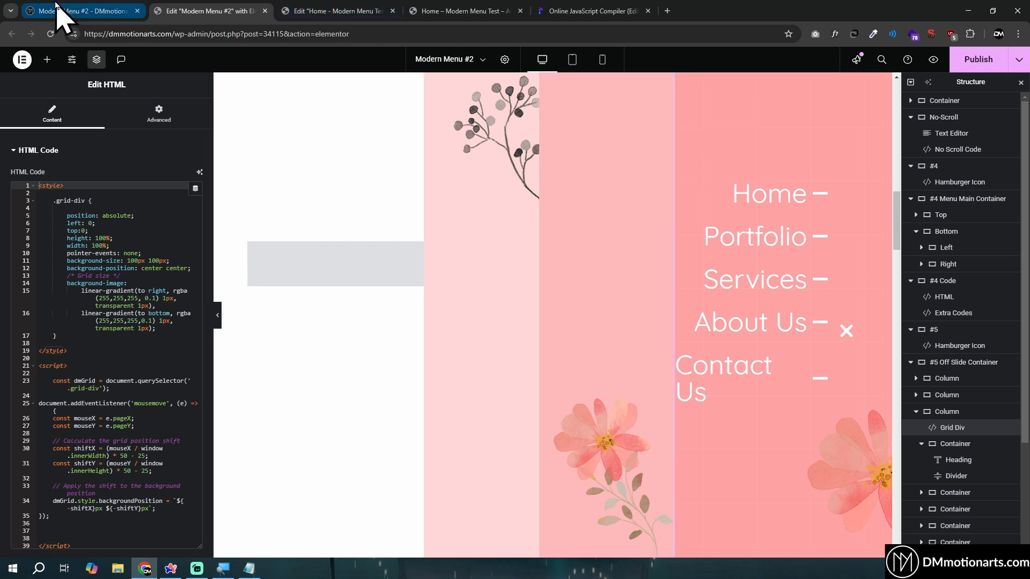
click(123, 12)
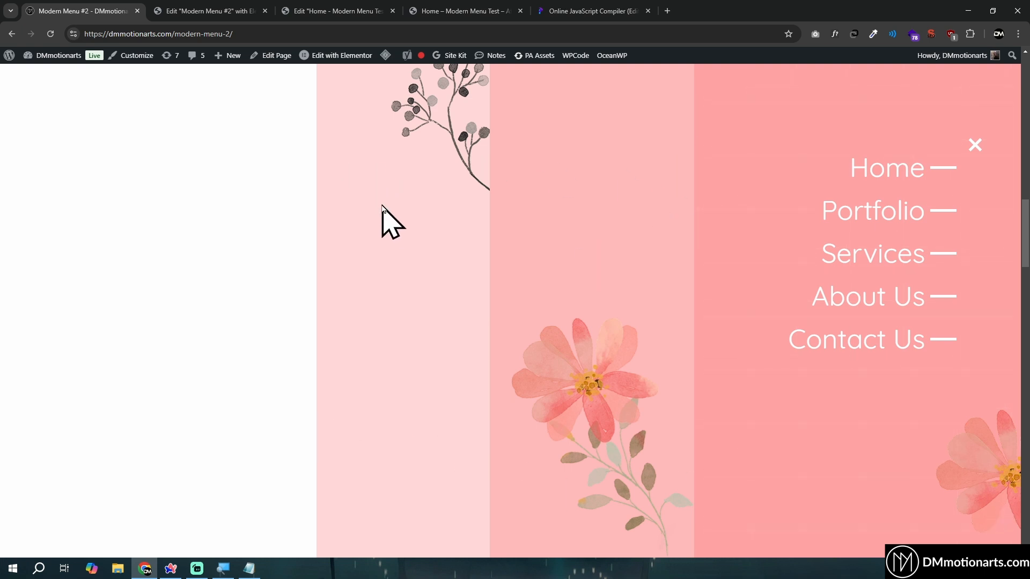
click(462, 13)
click(329, 20)
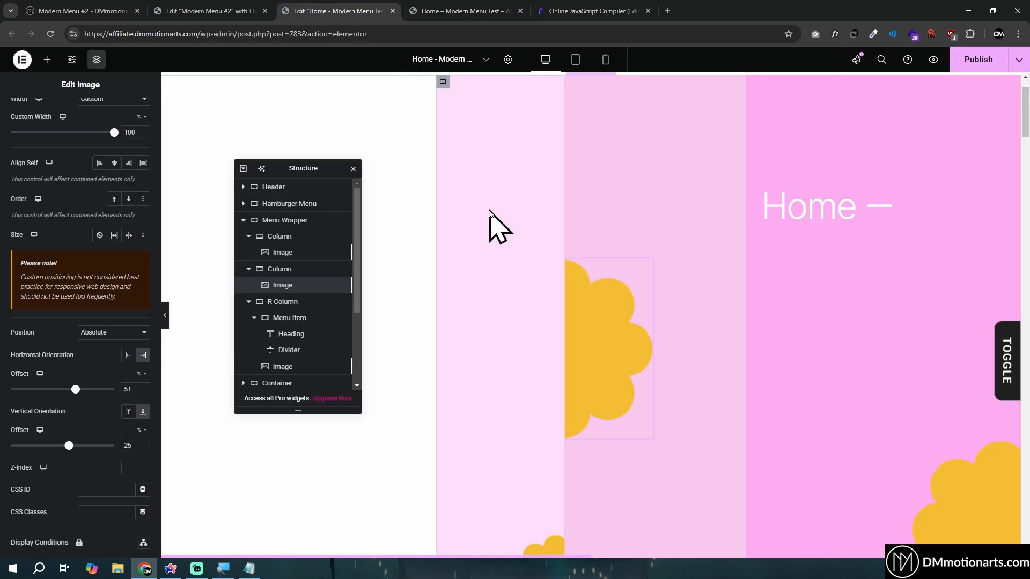
Add an HTML widget to R Column, place it above the Menu Item container and rename it Grid Div
click(283, 306)
click(48, 59)
text(html)
click(32, 176)
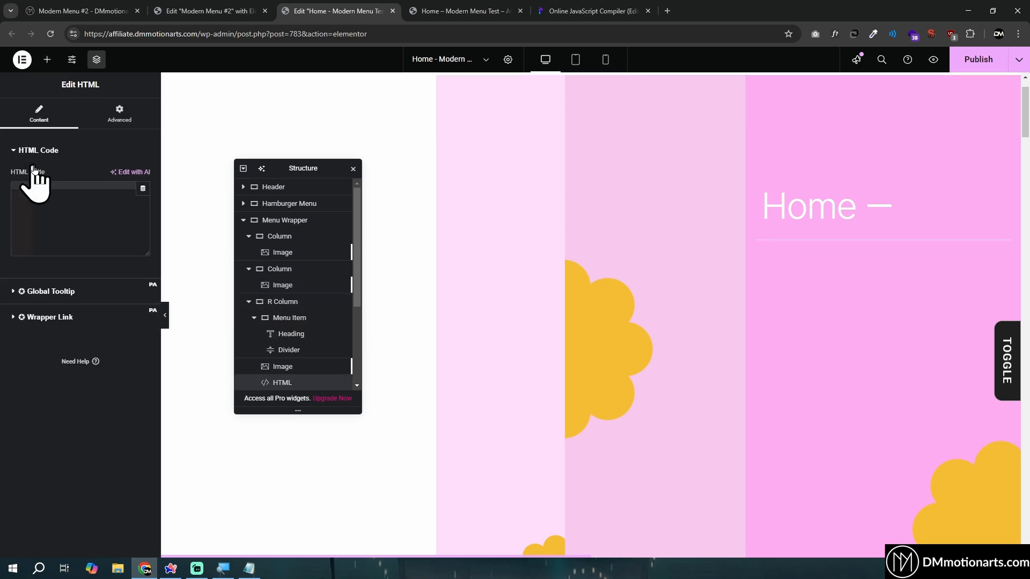
drag(281, 329, 284, 268)
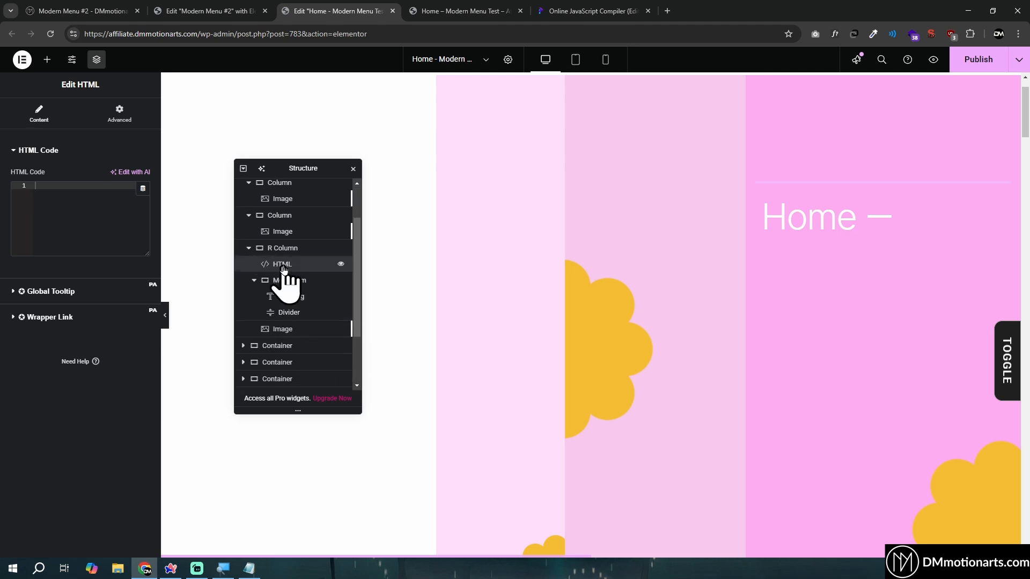
text(Grid Div)
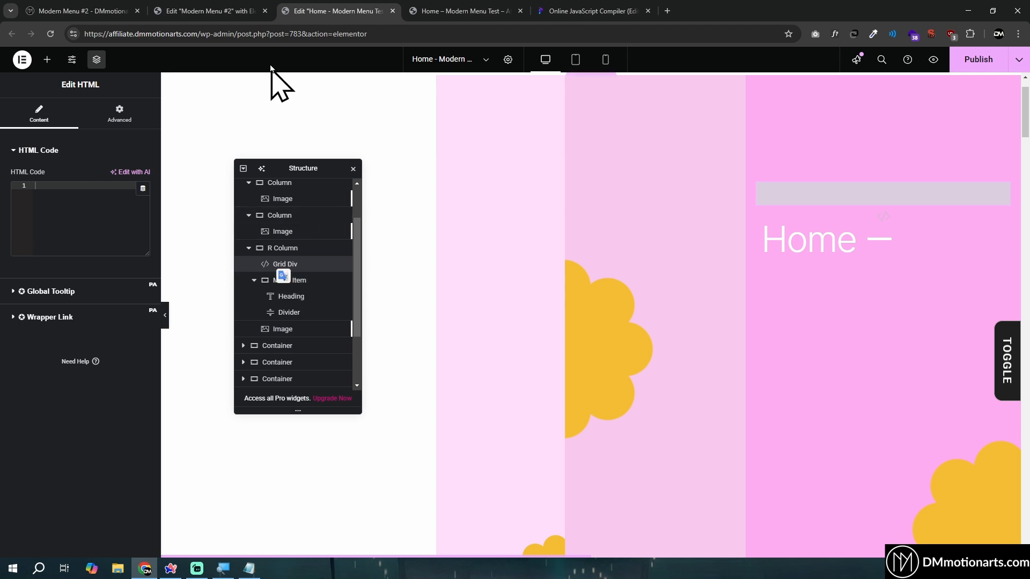
Copy the entire Grid Div code from the Modern Menu #2 reference into the new Grid Div widget
click(217, 12)
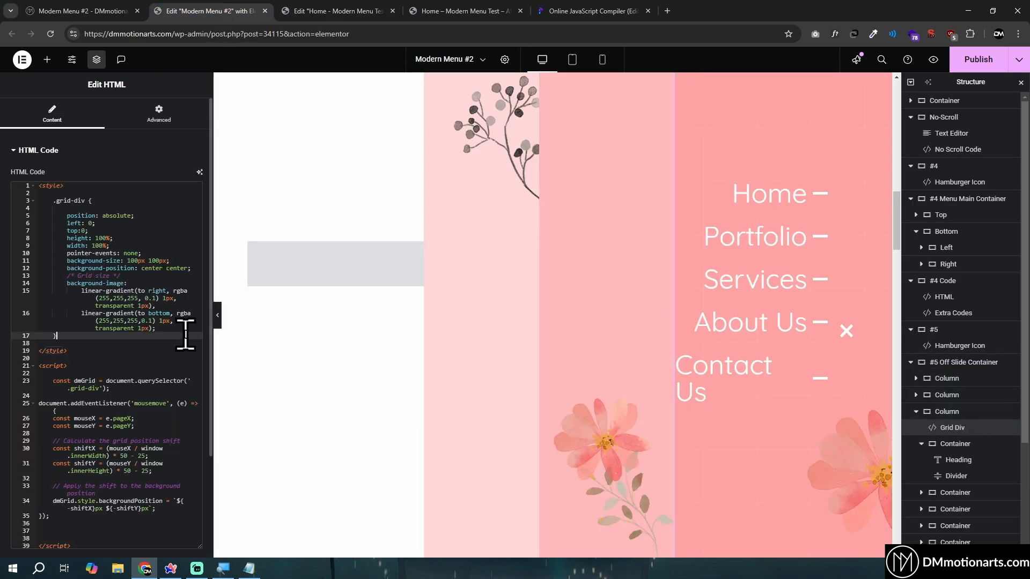
click(184, 333)
key(ctrl+a)
key(ctrl+c)
click(322, 8)
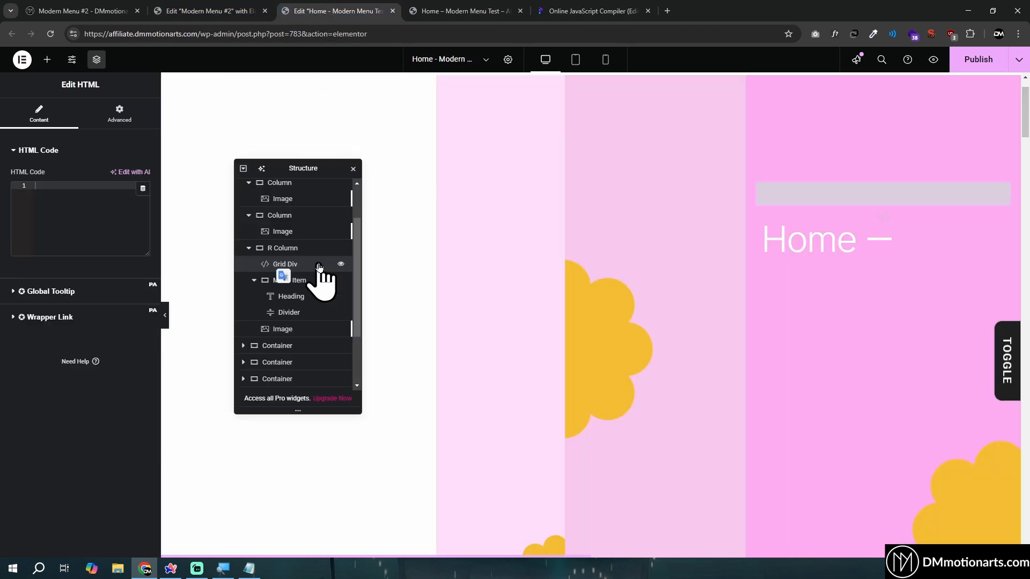
key(ctrl+v)
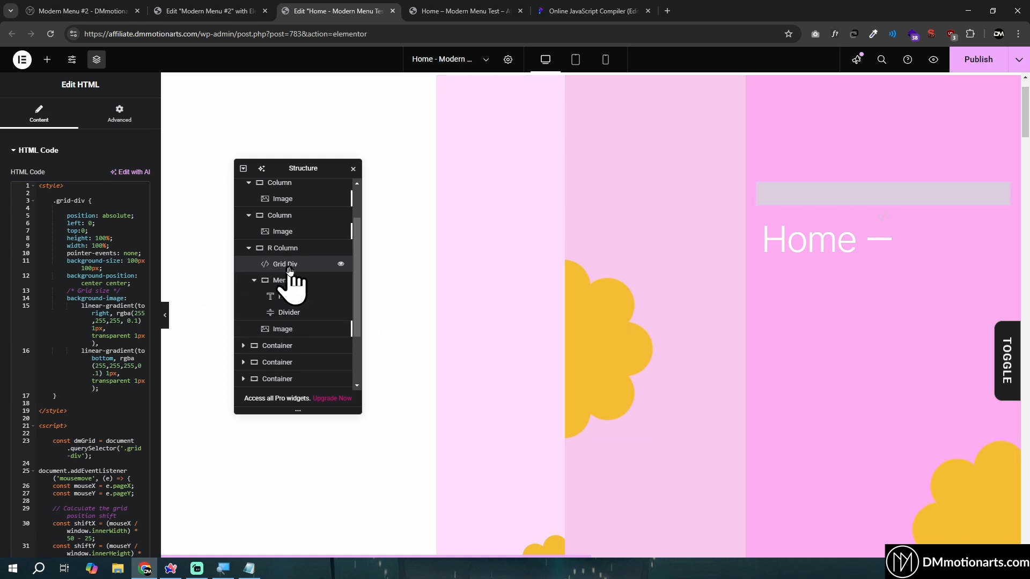
Assign the CSS class grid-div from the pasted code to the Grid Div widget
click(56, 200)
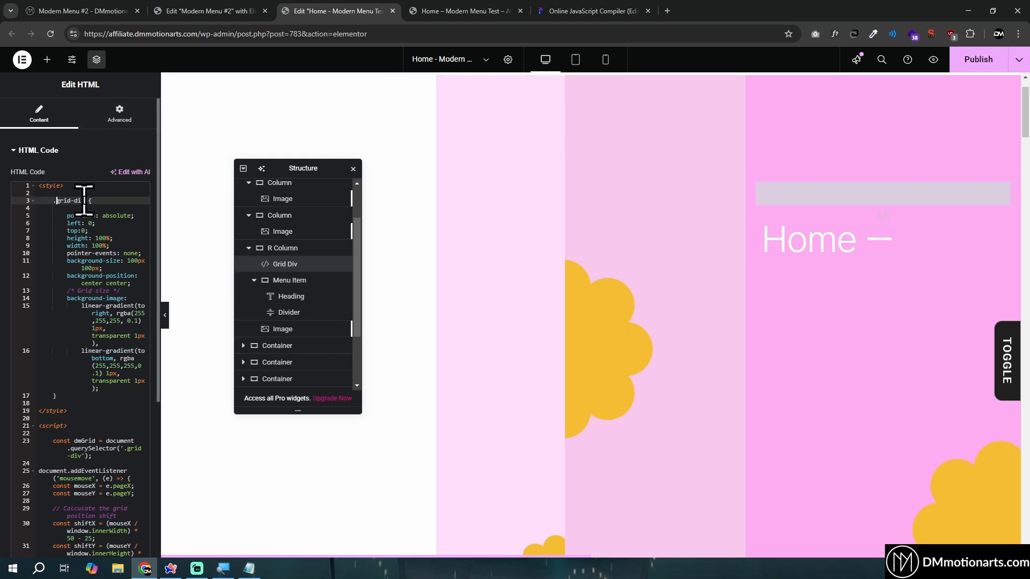
click(123, 120)
click(123, 459)
text(grid-div)
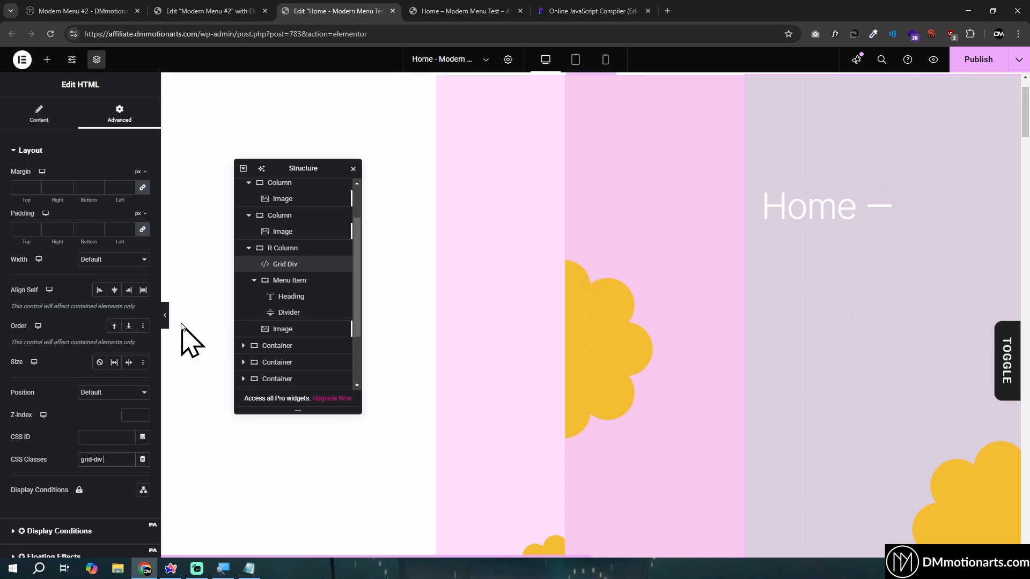
Examine the Grid Div background in the full-width editor canvas and in the page preview
click(165, 322)
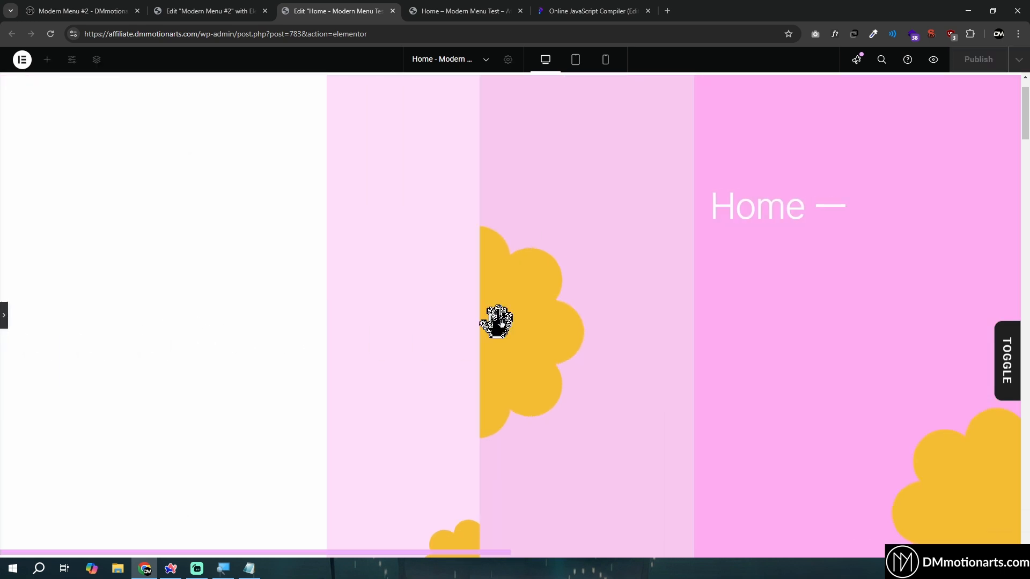
click(4, 316)
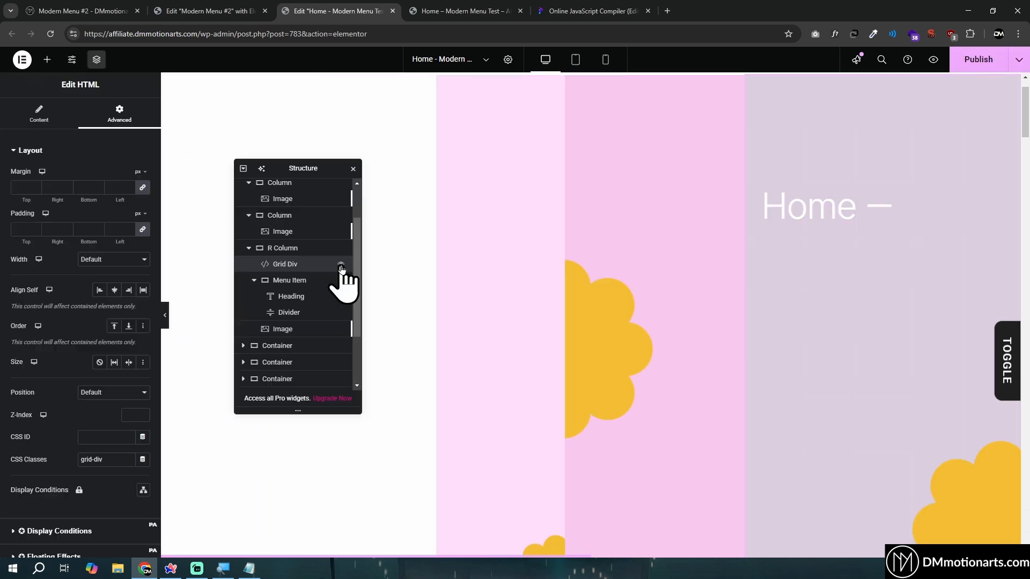
click(933, 63)
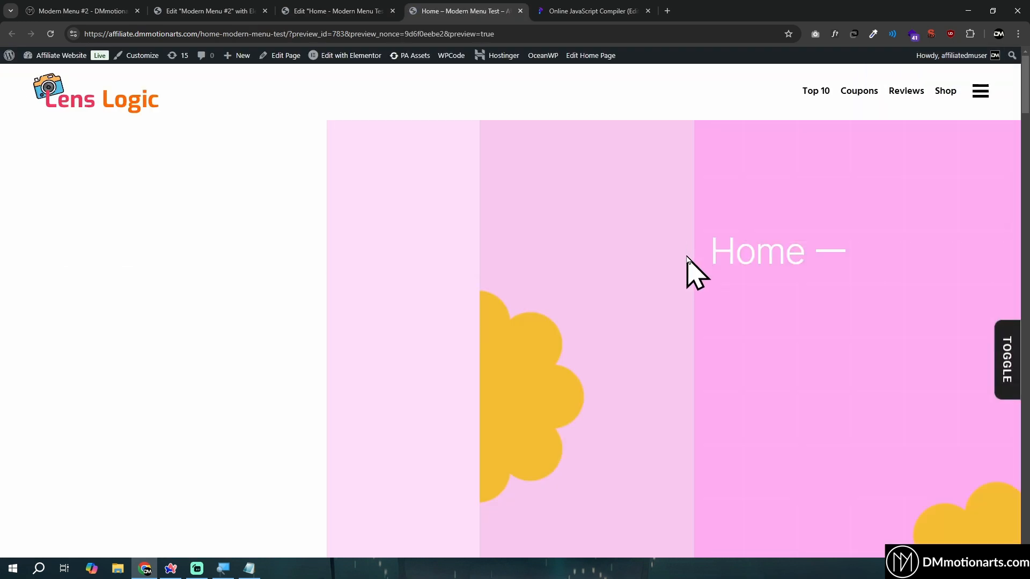
scroll(629, 338, up, 3)
key(ctrl+shift+Tab)
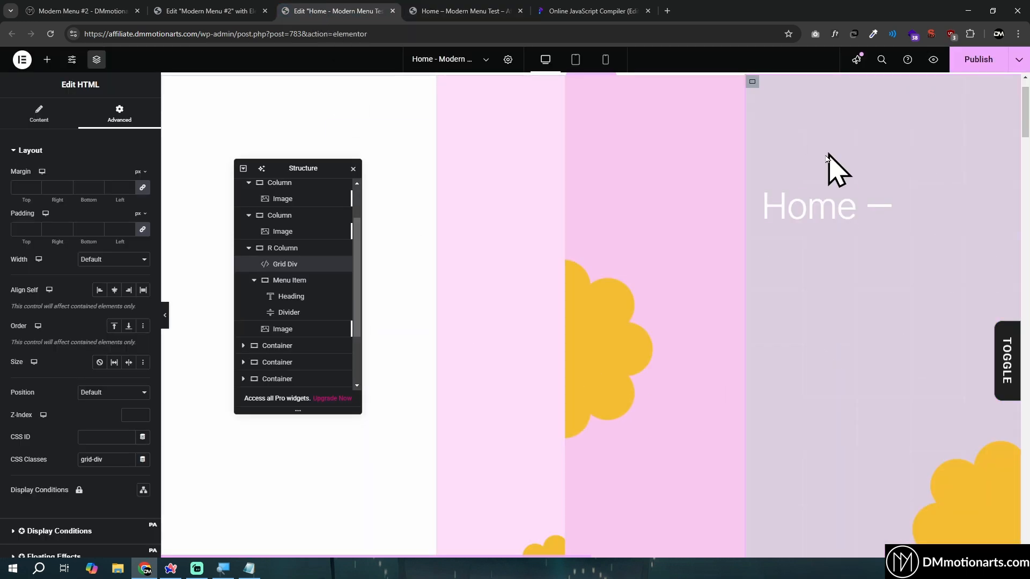
Hide the Grid Div widget in the editor canvas so the elements beneath it are selectable
click(340, 264)
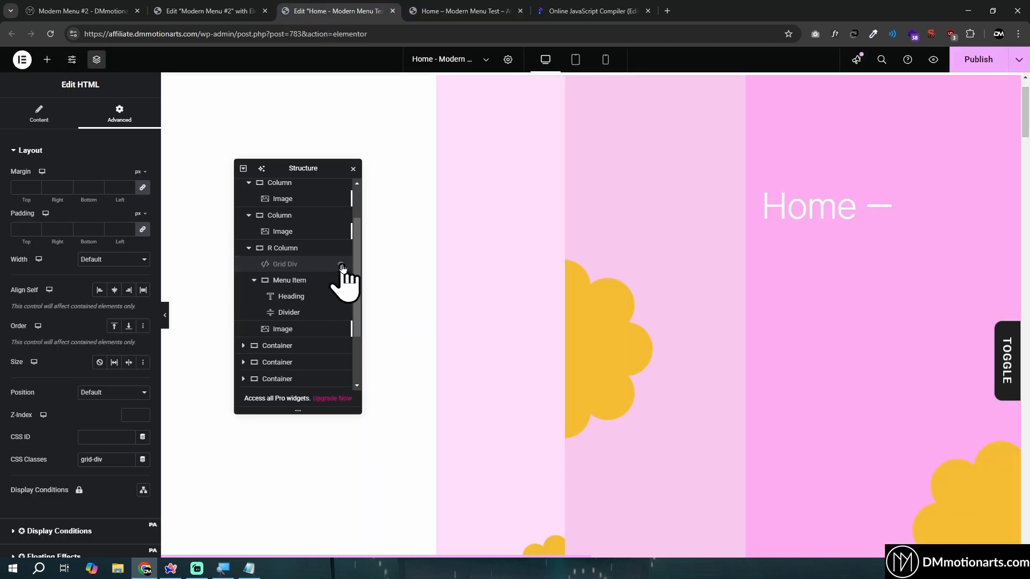
scroll(504, 281, down, 3)
scroll(505, 281, up, 4)
scroll(504, 281, down, 1)
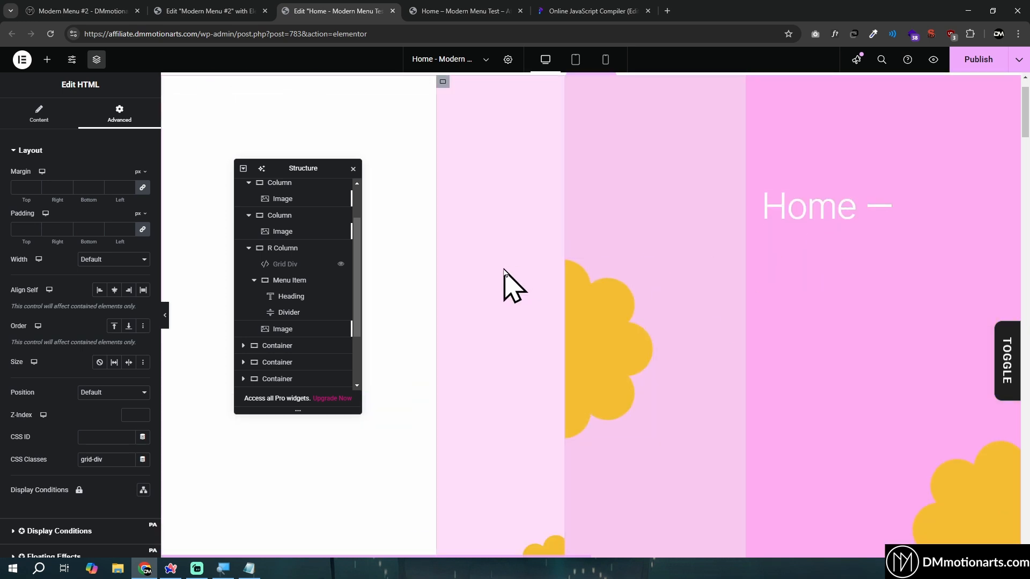
Copy the class dm-menu-off-slide-toggle from the Notepad list and assign it to the Menu Icon widget's CSS classes
key(alt+Tab)
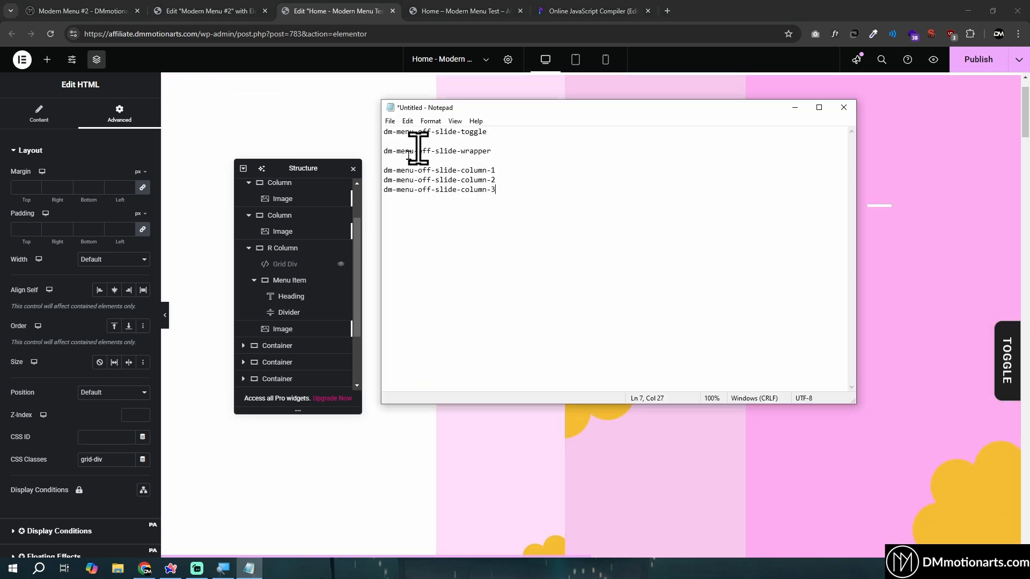
drag(504, 131, 386, 132)
key(ctrl+c)
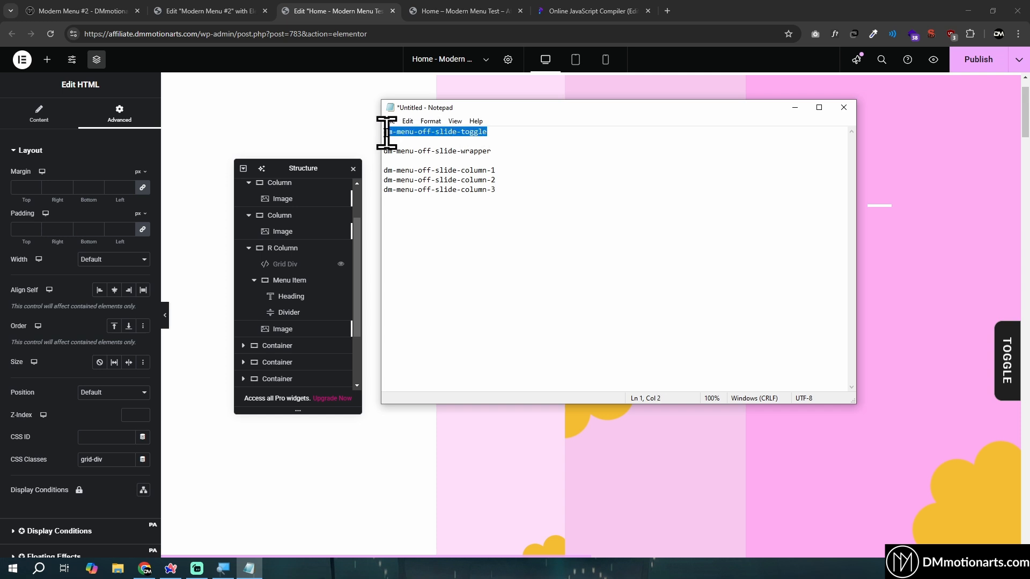
key(alt+Tab)
scroll(927, 288, up, 1)
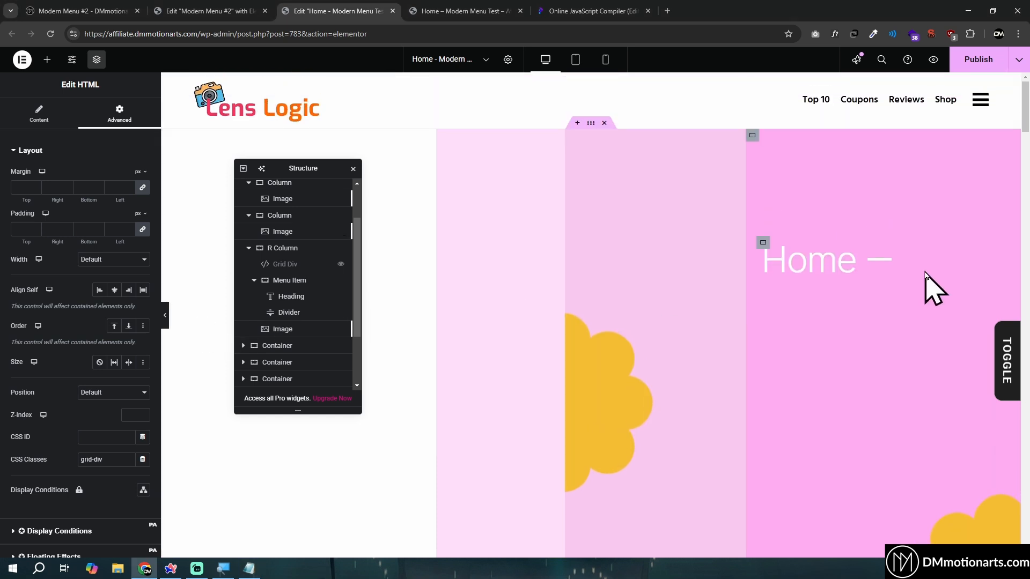
click(983, 105)
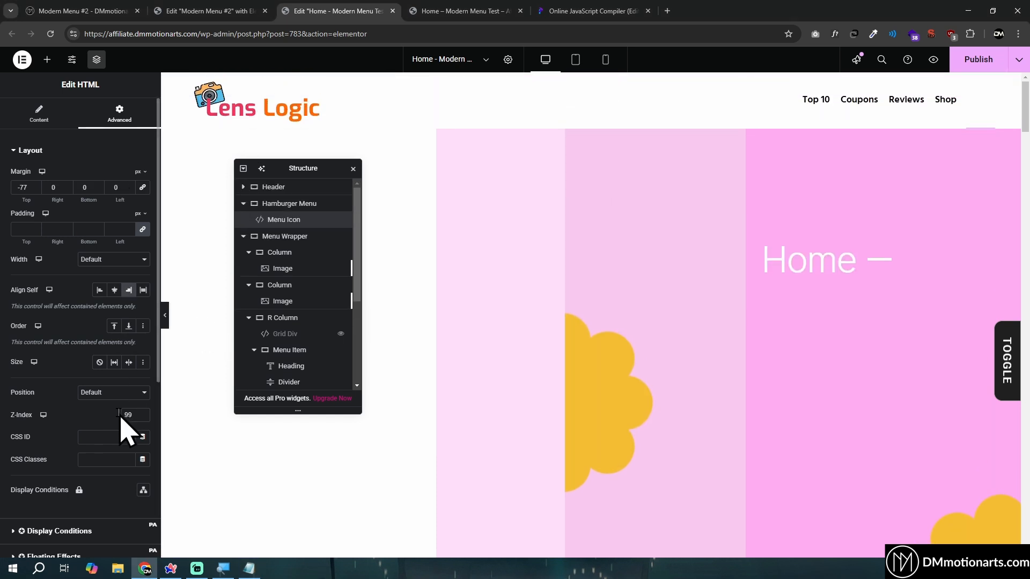
scroll(124, 425, down, 2)
click(91, 352)
key(ctrl+v)
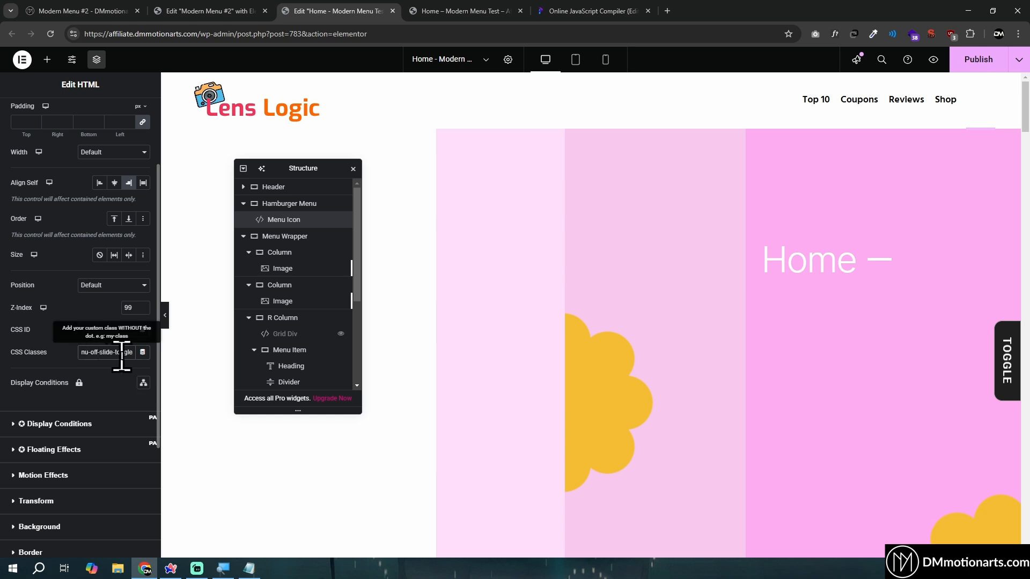
Copy the class dm-menu-off-slide-wrapper from the Notepad list and assign it to the Menu Wrapper container's CSS classes
click(255, 568)
drag(387, 151, 478, 150)
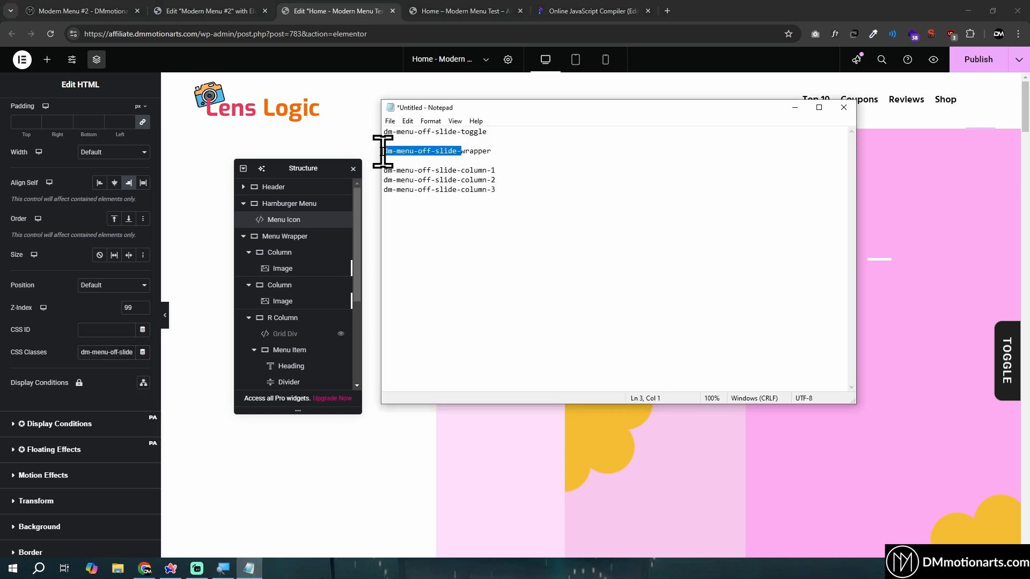
click(297, 221)
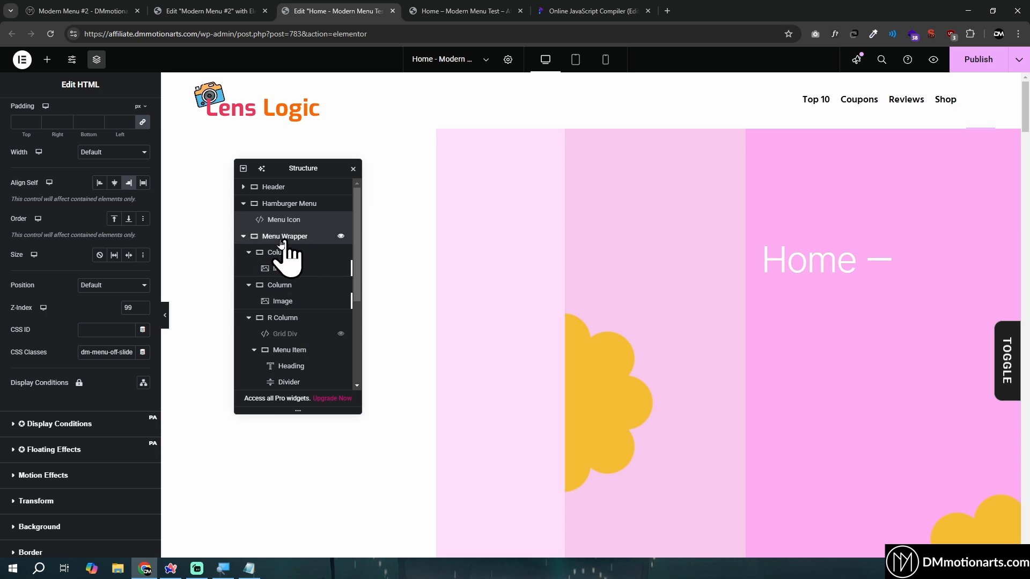
click(283, 236)
click(243, 236)
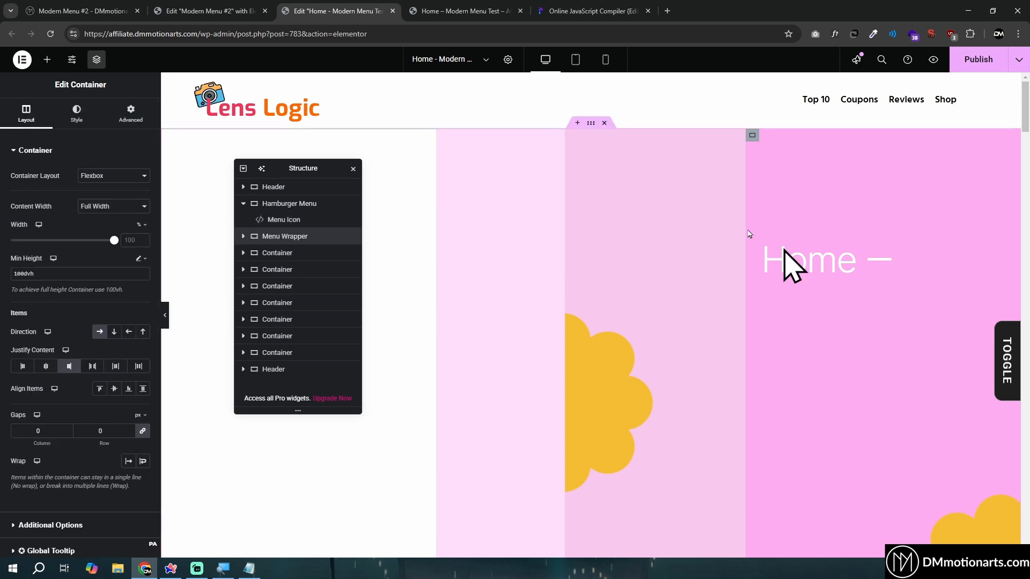
click(130, 114)
text(dm-menu-off-slide-)
Copy dm-menu-off-slide-column-1 from Notepad, collapse the Menu Wrapper's columns in the structure, and assign the class to the first Column
click(249, 568)
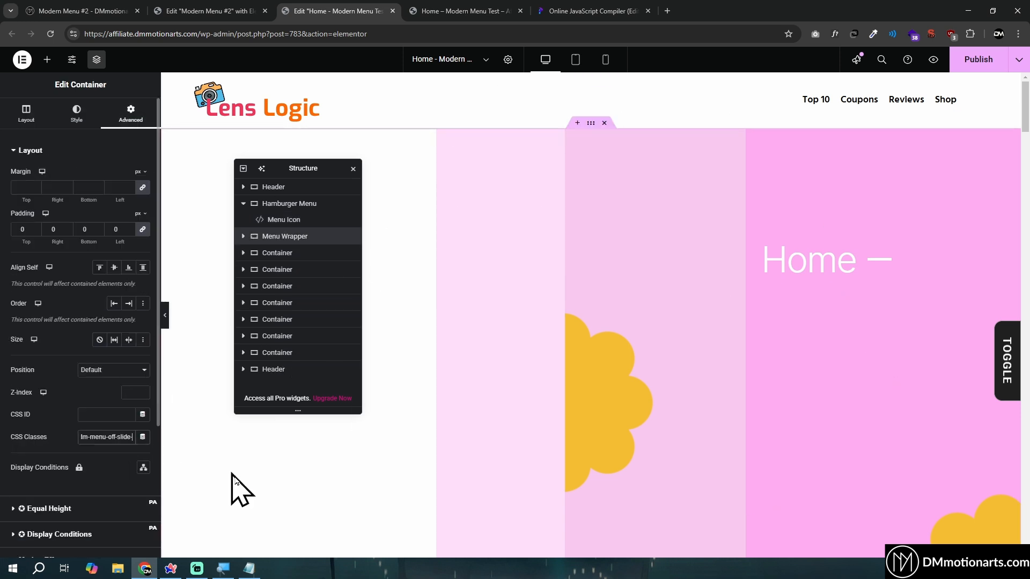
drag(510, 172, 397, 172)
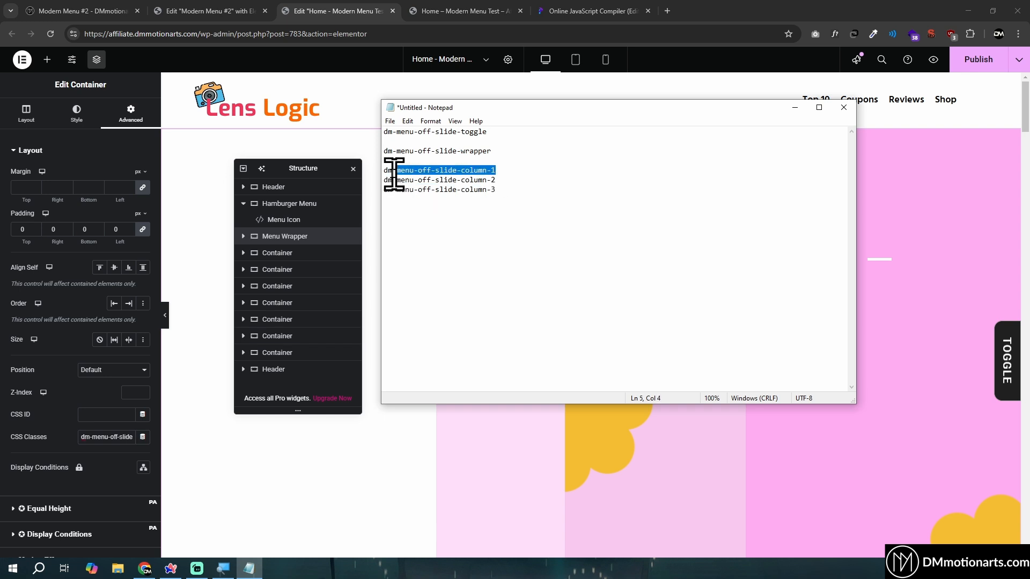
click(244, 236)
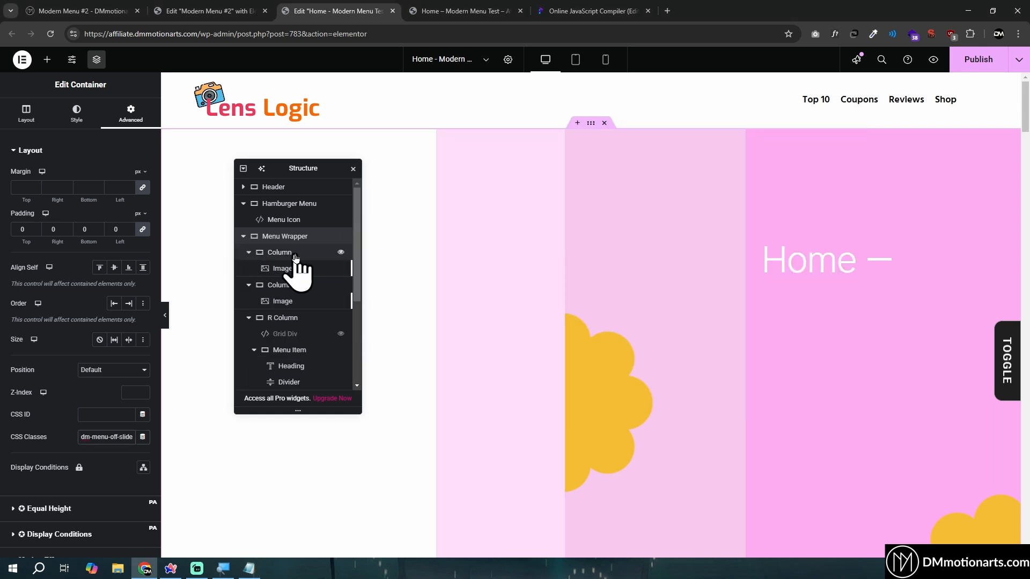
click(254, 257)
click(249, 253)
click(249, 270)
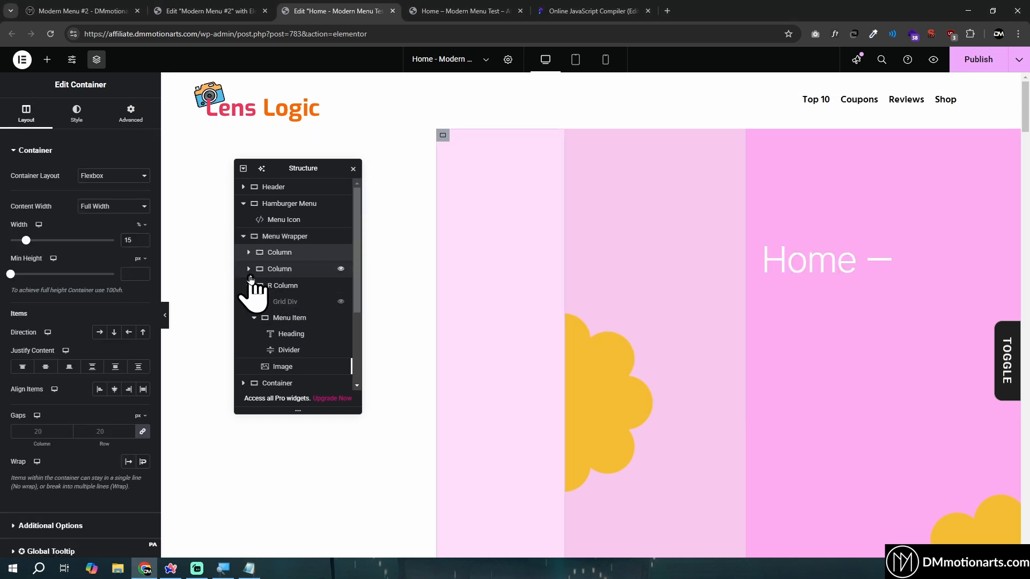
click(248, 286)
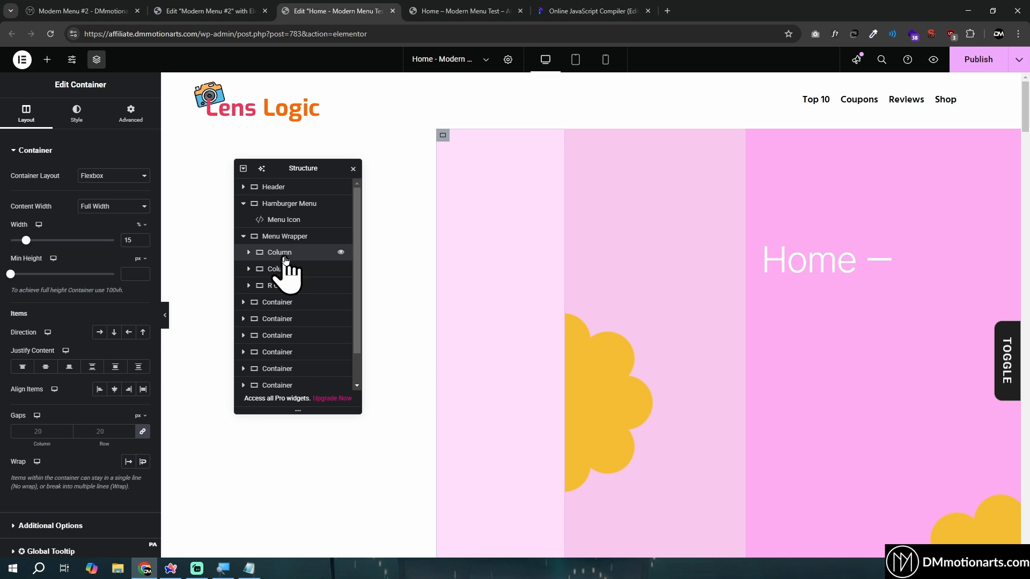
click(131, 114)
click(121, 439)
text(dm-menu-off-slide-column-1)
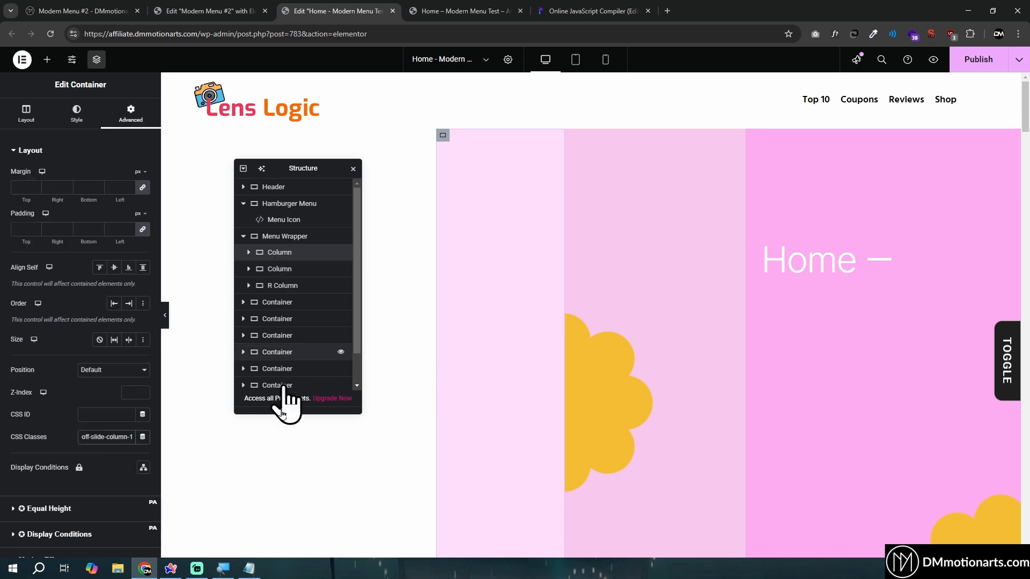
Copy the class dm-menu-off-slide-column-2 from the Notepad list and assign it to the second Column's CSS classes
click(250, 567)
drag(497, 180, 419, 180)
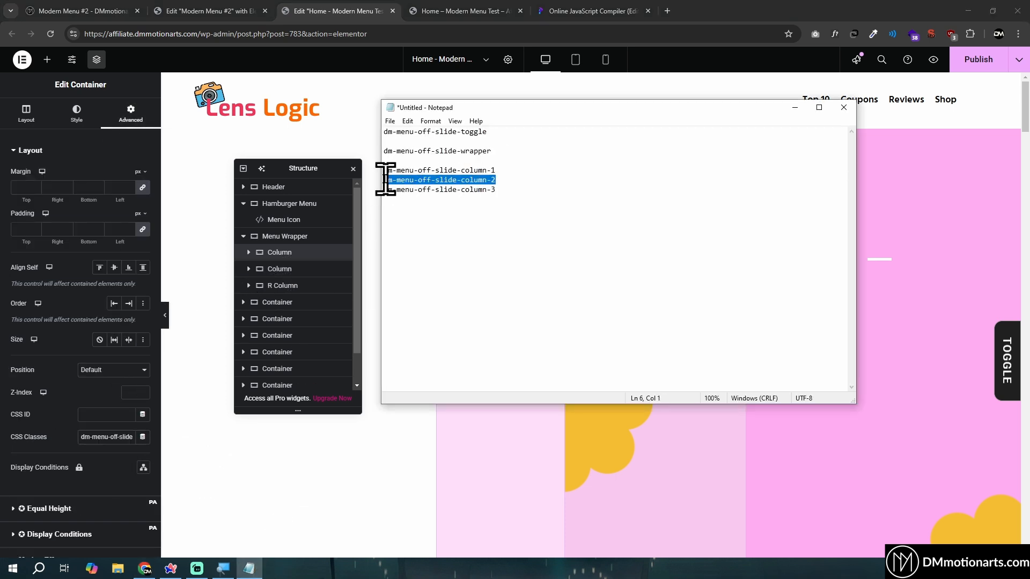
click(272, 270)
click(129, 115)
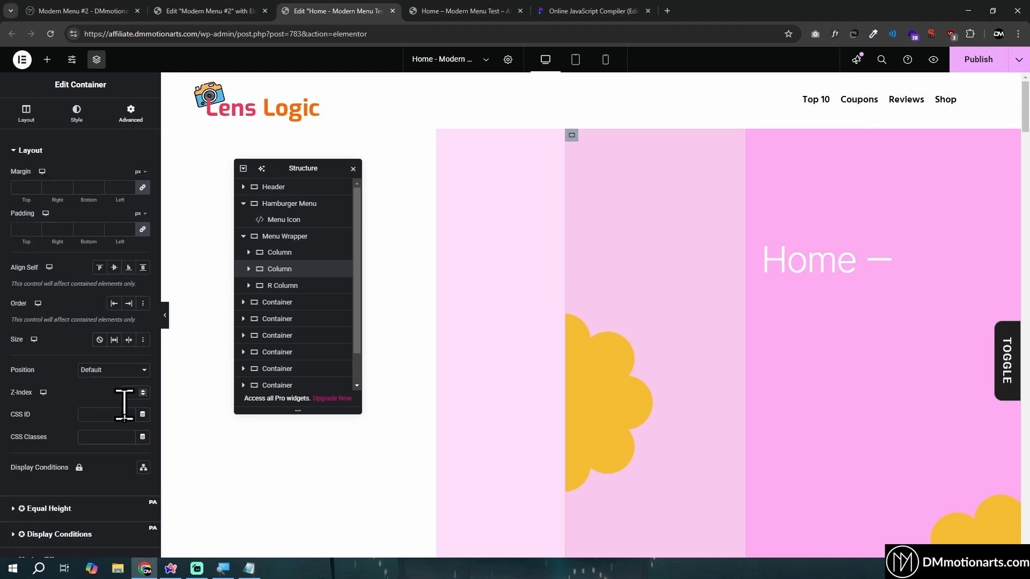
click(112, 438)
text(dm-menu-off-slide-column-2)
Copy the class dm-menu-off-slide-column-3 from the Notepad list and assign it to R Column's CSS classes
click(249, 568)
drag(497, 189, 397, 191)
click(275, 285)
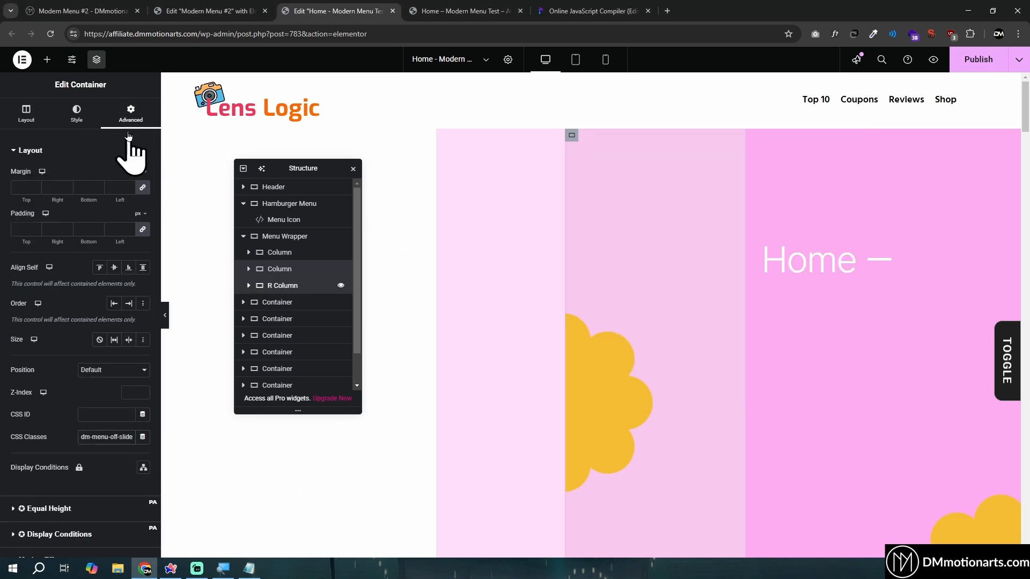
click(129, 115)
click(107, 436)
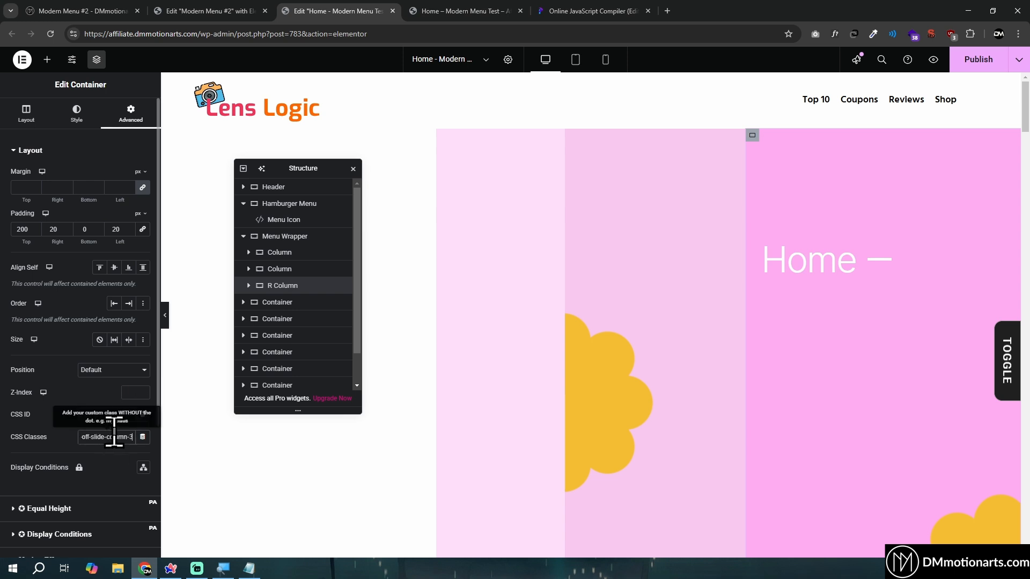
Set the Menu Wrapper container's position to Fixed and check how it behaves while the page scrolls
click(244, 236)
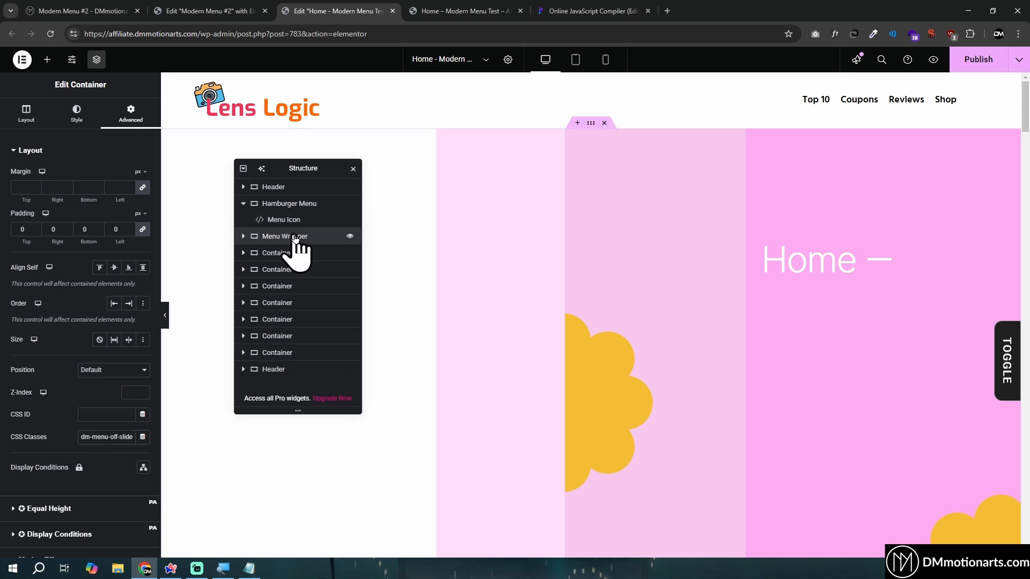
click(107, 370)
click(115, 410)
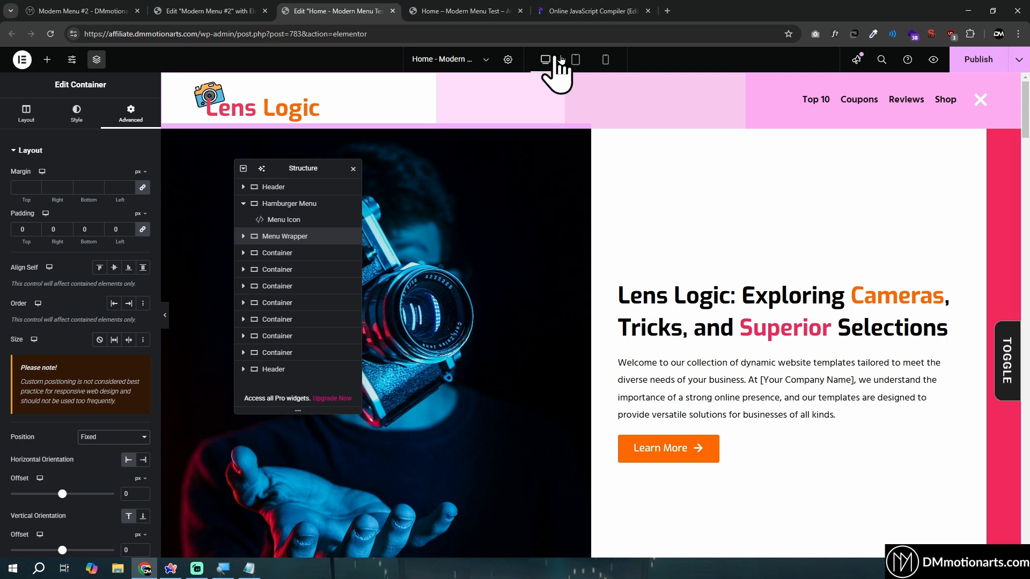
scroll(604, 230, down, 7)
scroll(609, 253, up, 7)
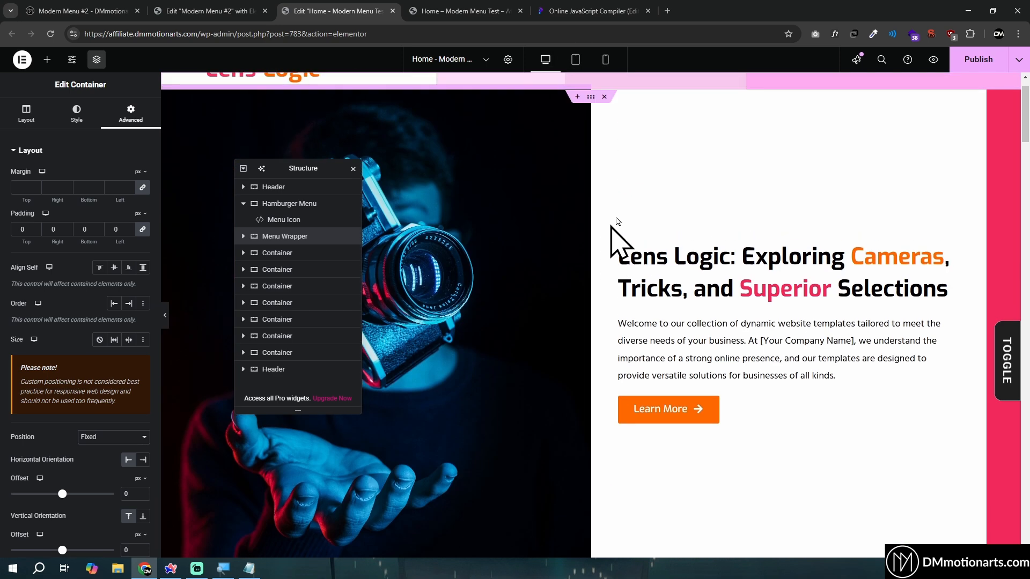
Try z-index values of 99 and 9 on the Menu Wrapper and clear the value again
scroll(104, 333, down, 5)
click(132, 304)
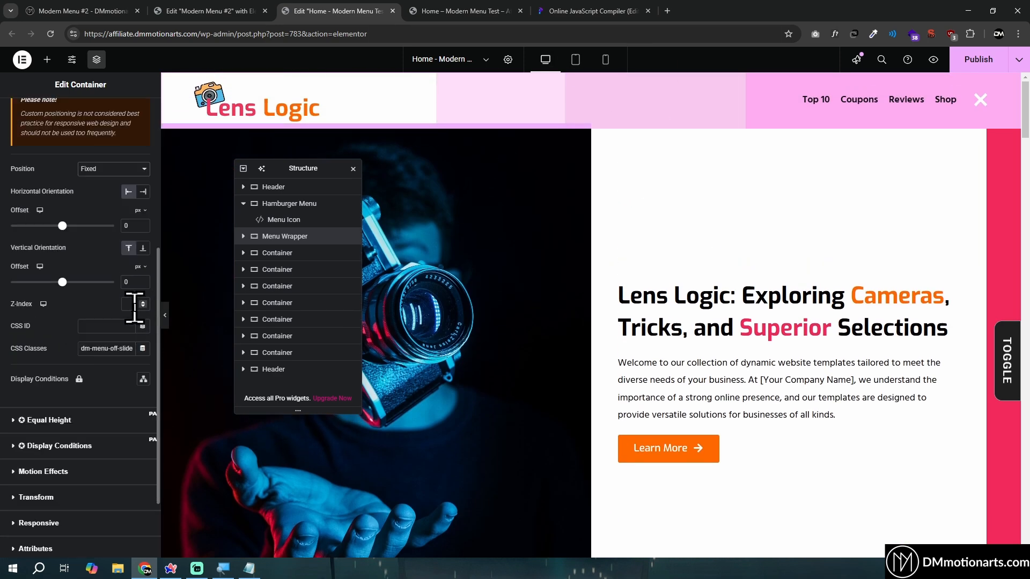
text(99)
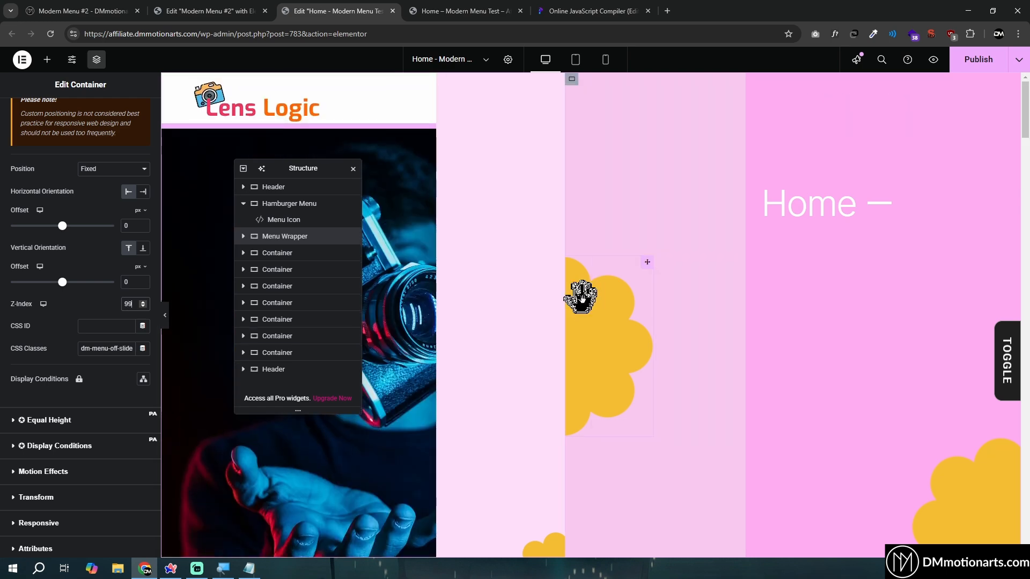
text(9)
key(BackSpace)
key(BackSpace)
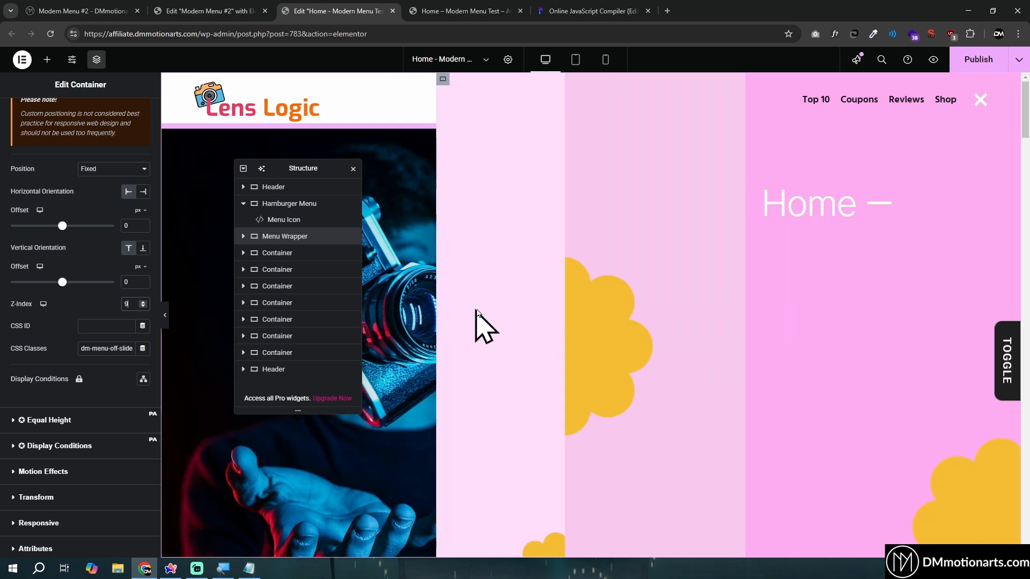
key(BackSpace)
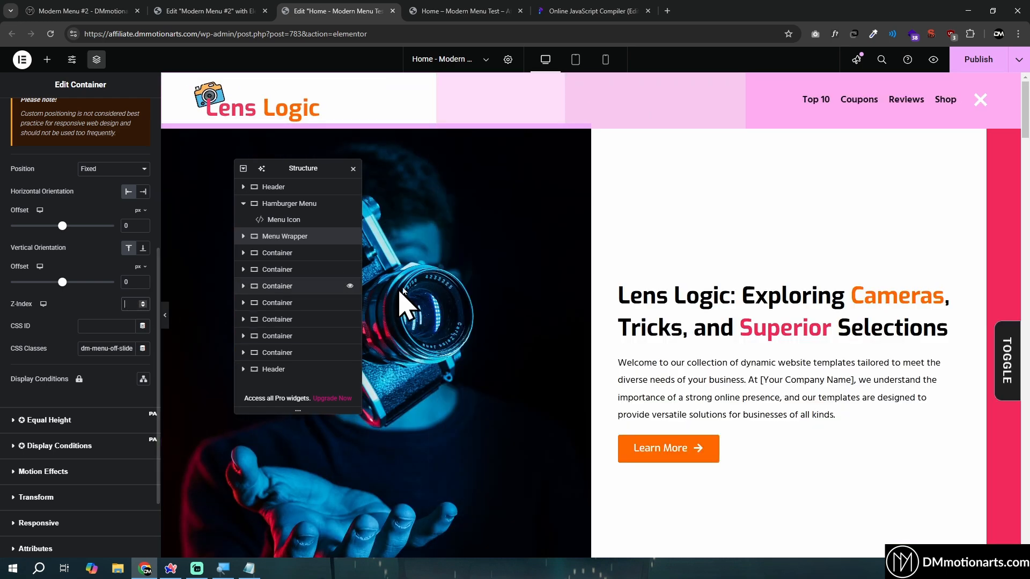
Check the Menu Icon's z-index and set the Menu Wrapper's z-index to 98 to keep it beneath the icon
click(284, 220)
scroll(134, 271, down, 3)
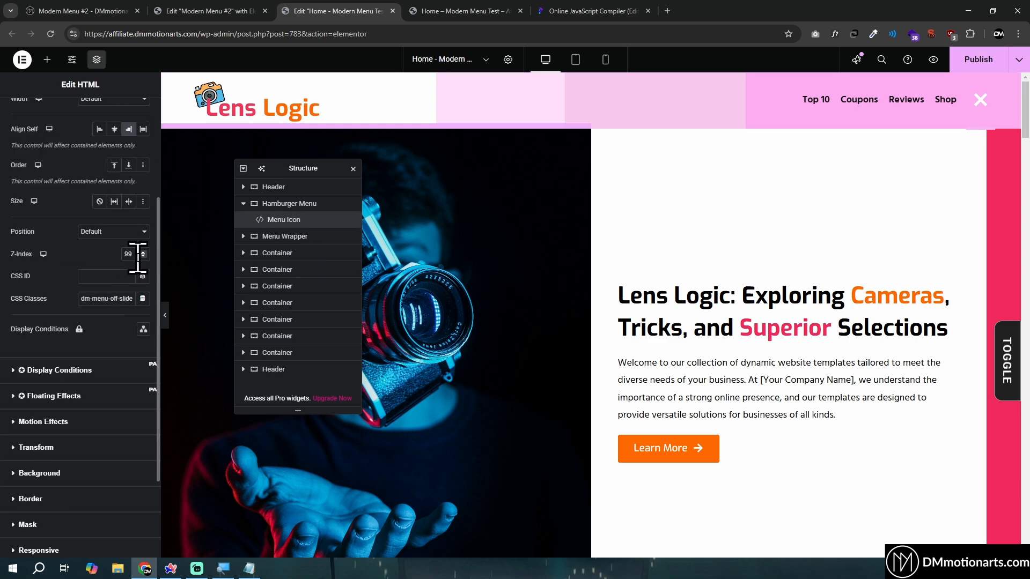
click(285, 236)
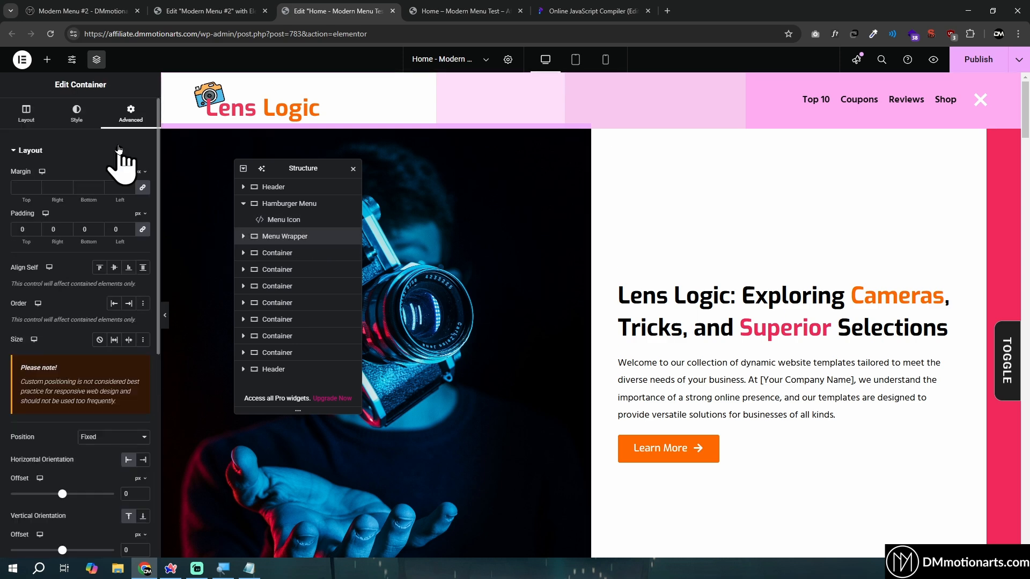
scroll(137, 333, down, 5)
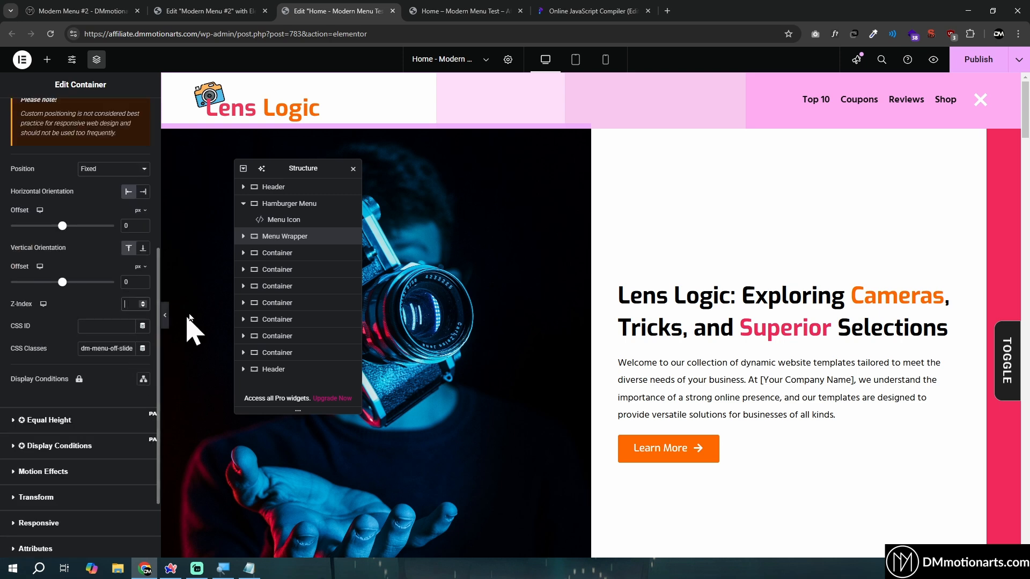
text(98)
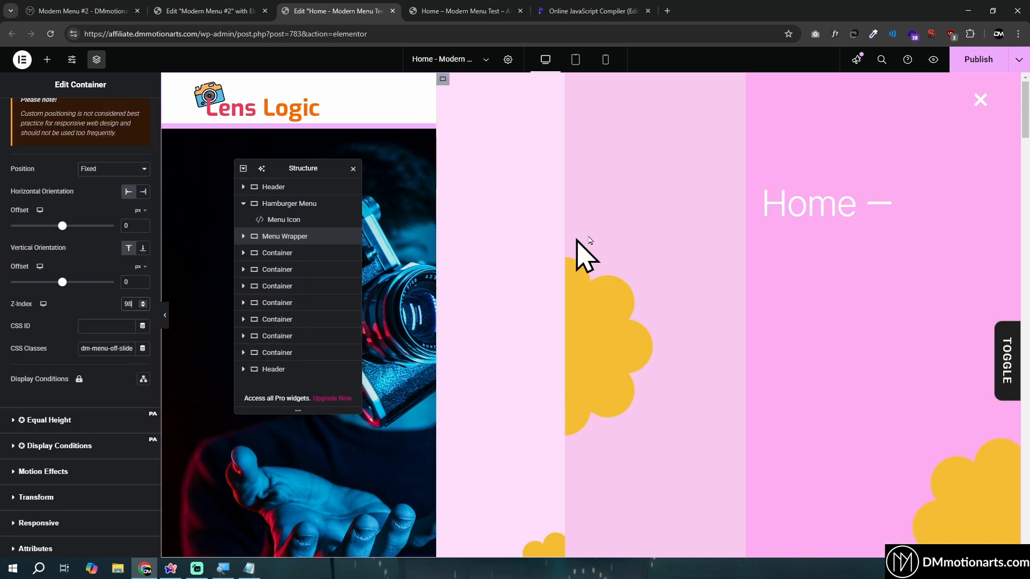
Set the z-index of the first Header container to 97, beneath the Menu Wrapper
click(284, 187)
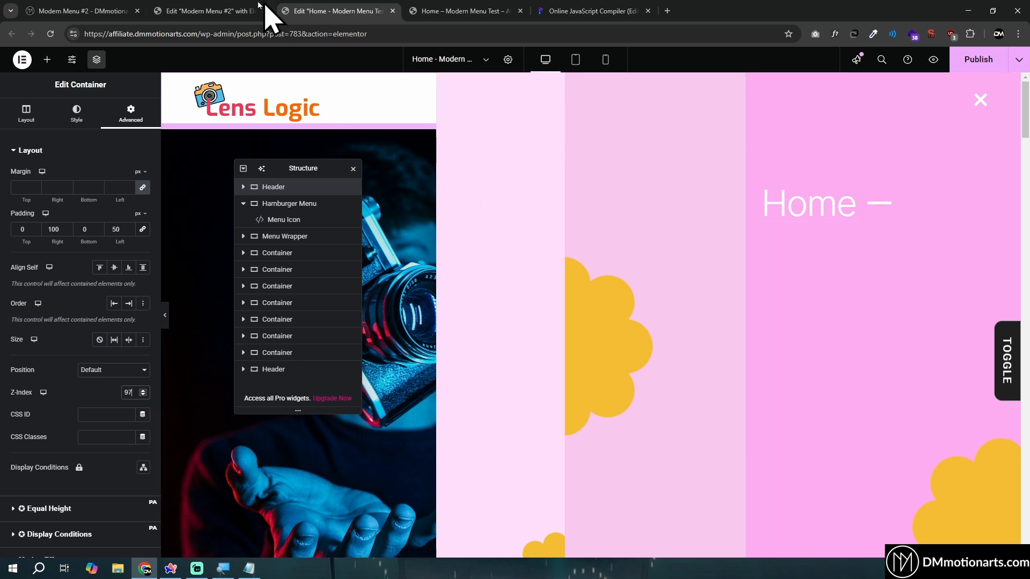
Copy the class dm-menu-off-slide-page from the Notepad list and assign it to the Home heading's CSS classes
key(alt+Tab)
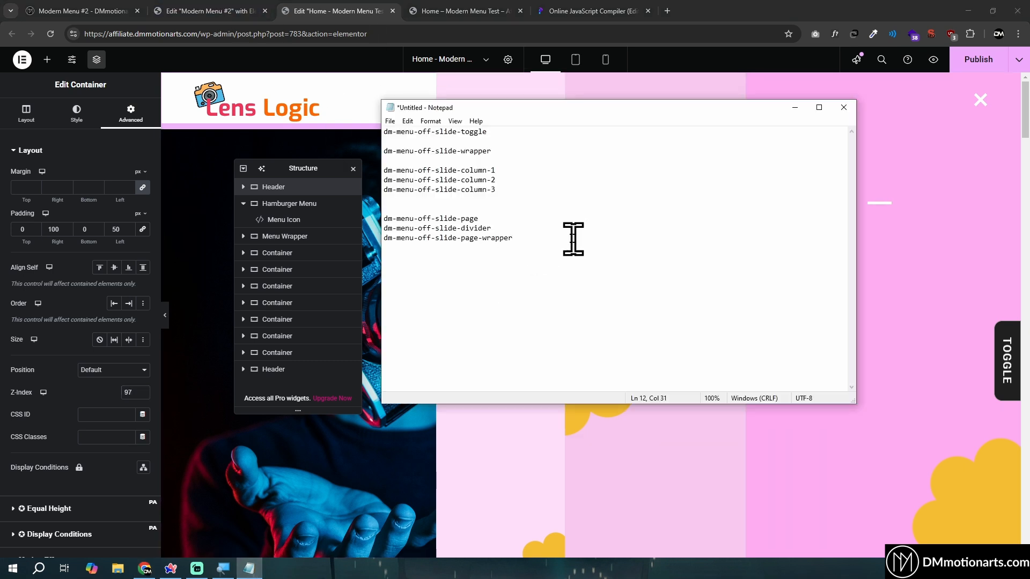
drag(551, 113, 405, 130)
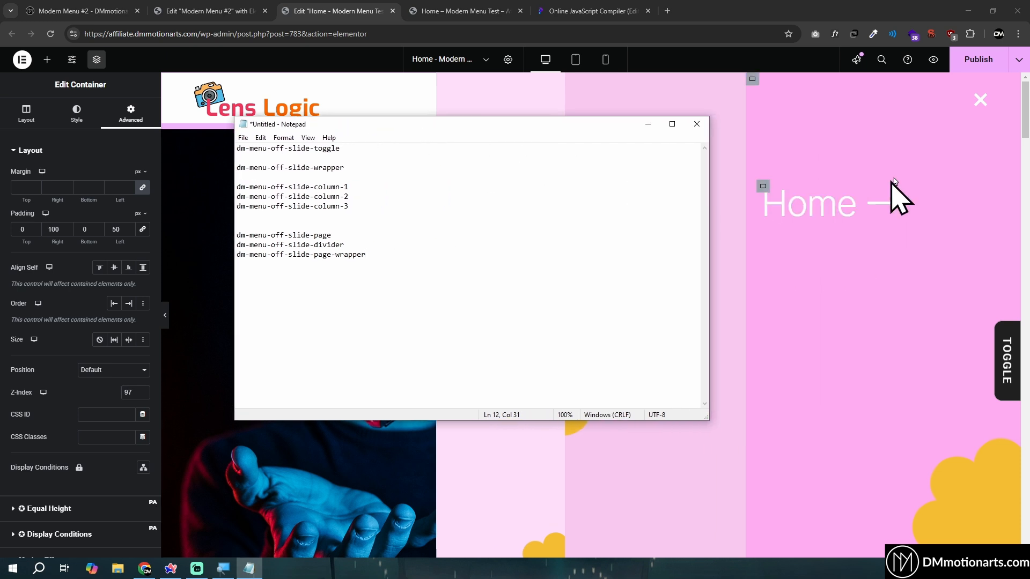
double_click(304, 236)
key(ctrl+c)
key(alt+Tab)
key(alt+Tab)
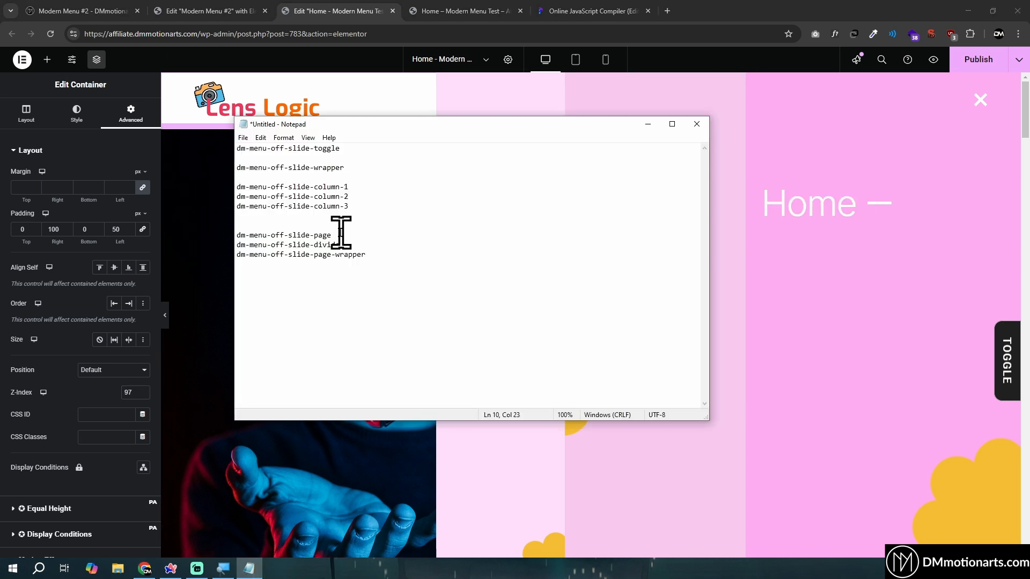
drag(333, 235, 245, 235)
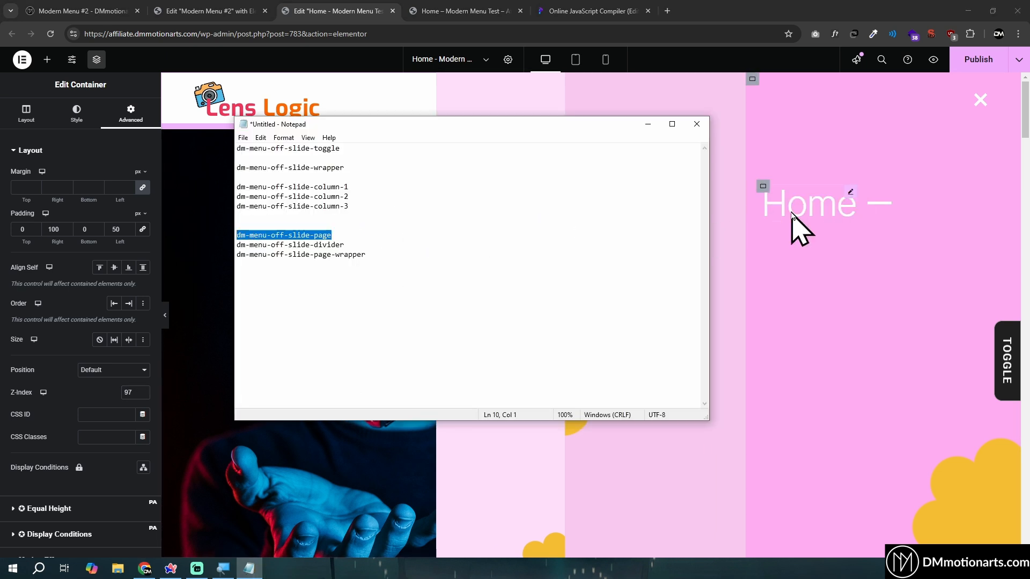
click(793, 215)
click(131, 115)
click(110, 459)
key(ctrl+v)
Copy dm-menu-off-slide-divider from the Notepad list and assign it to the CSS classes of the divider beside the Home heading
click(250, 569)
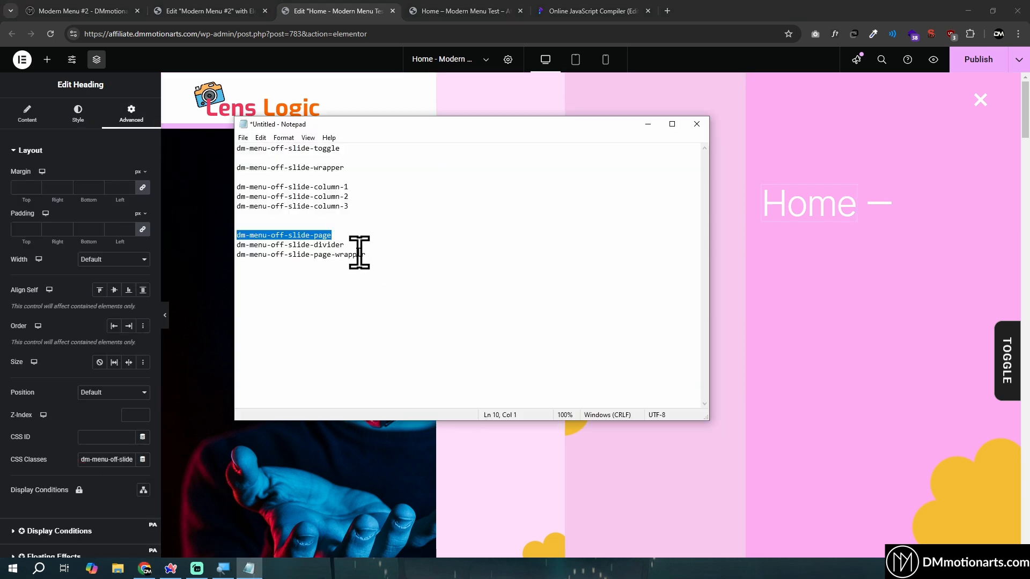
drag(358, 246, 235, 246)
key(ctrl+c)
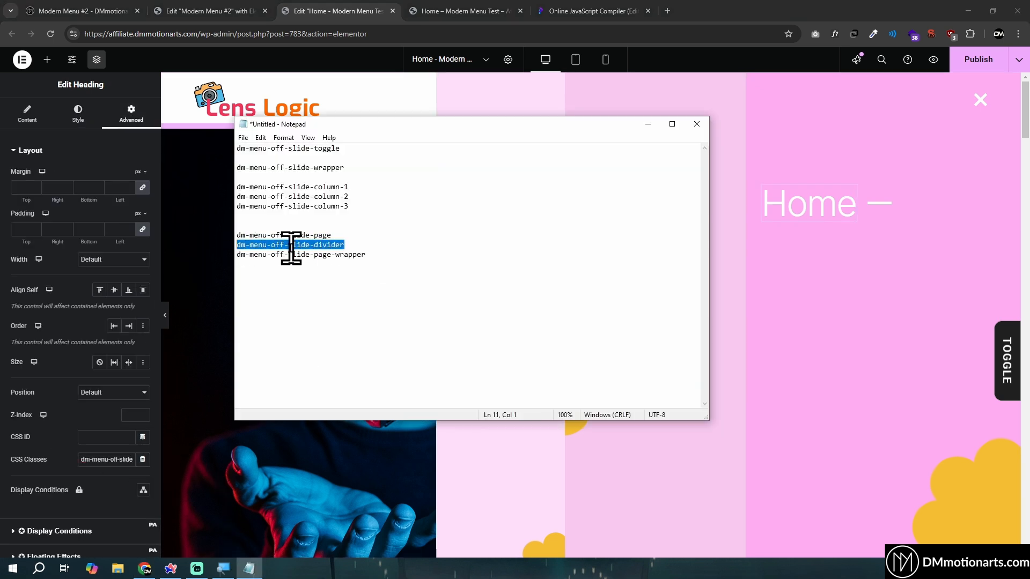
click(881, 204)
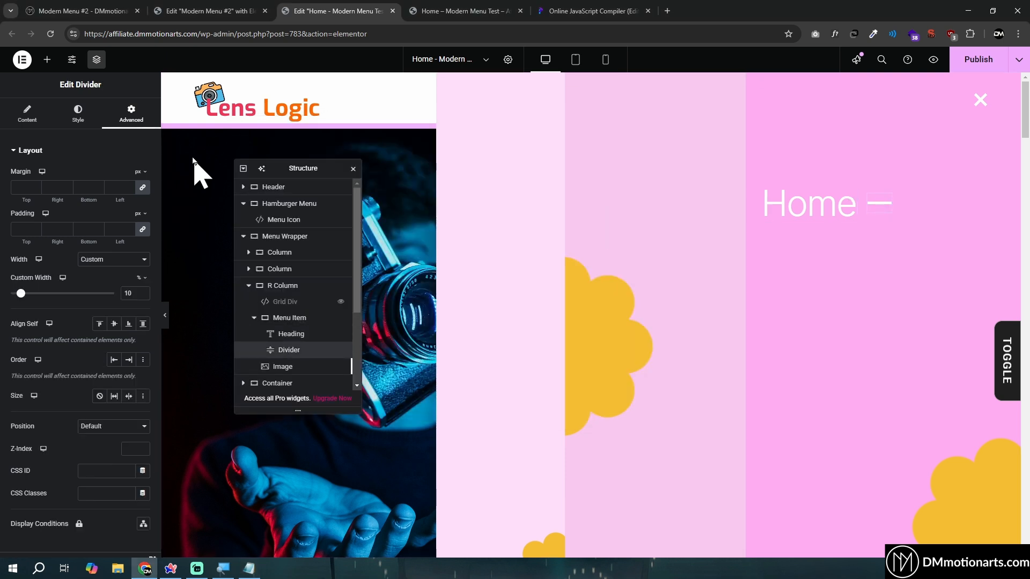
click(98, 493)
key(ctrl+v)
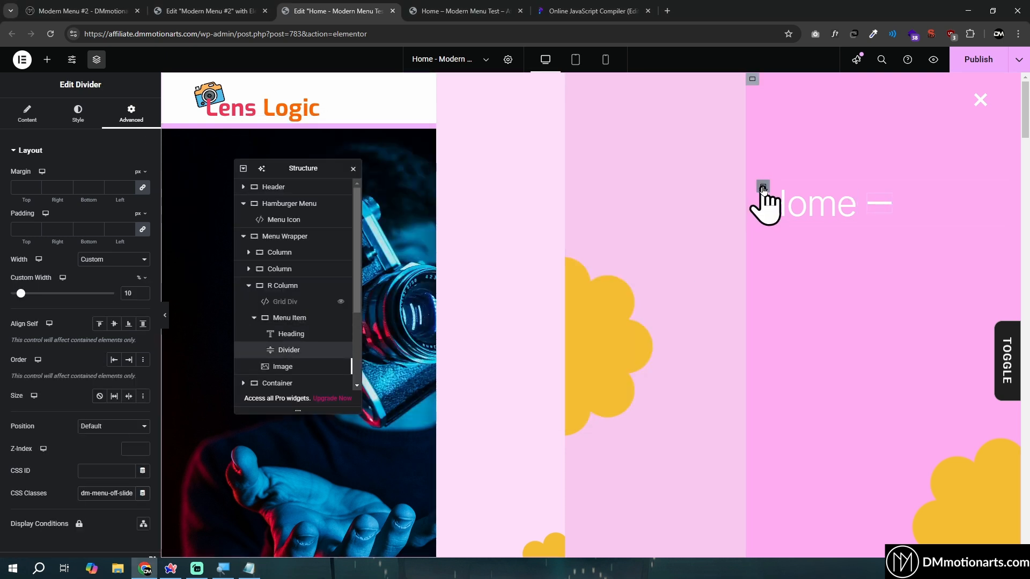
Copy dm-menu-off-slide-page-wrapper from Notepad and assign it to the Menu Item container's CSS classes
click(763, 186)
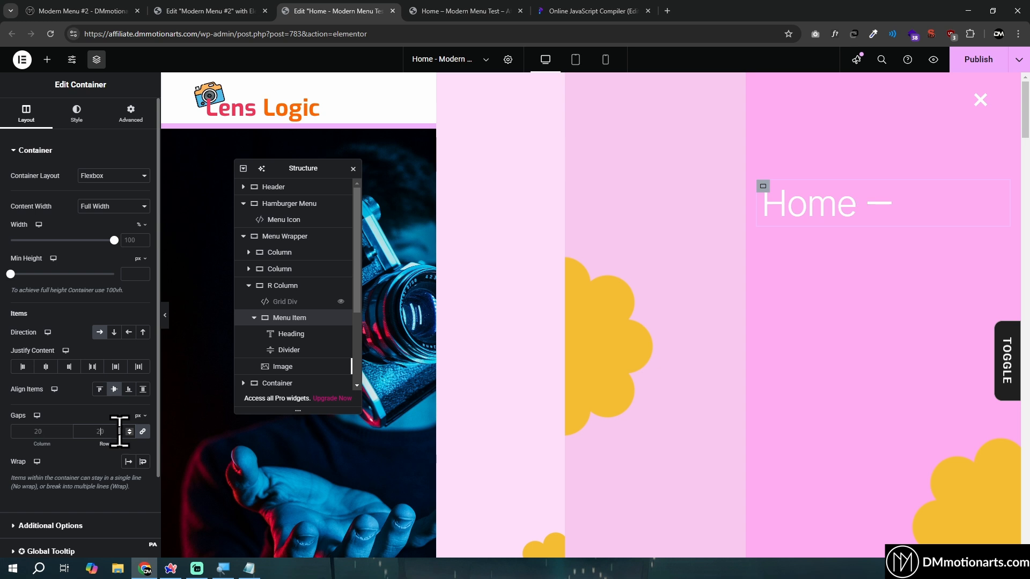
click(249, 568)
drag(370, 255, 243, 254)
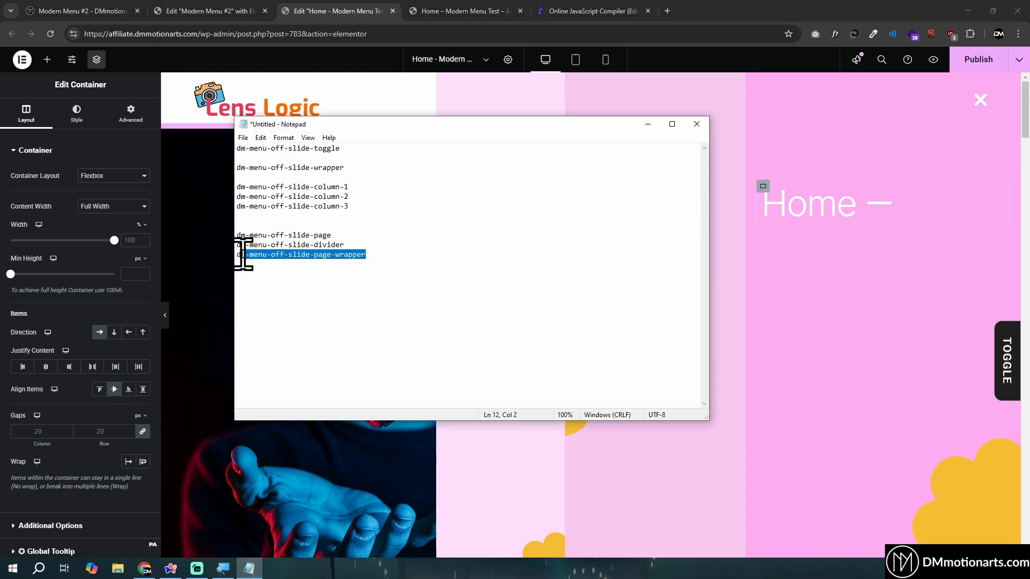
click(867, 336)
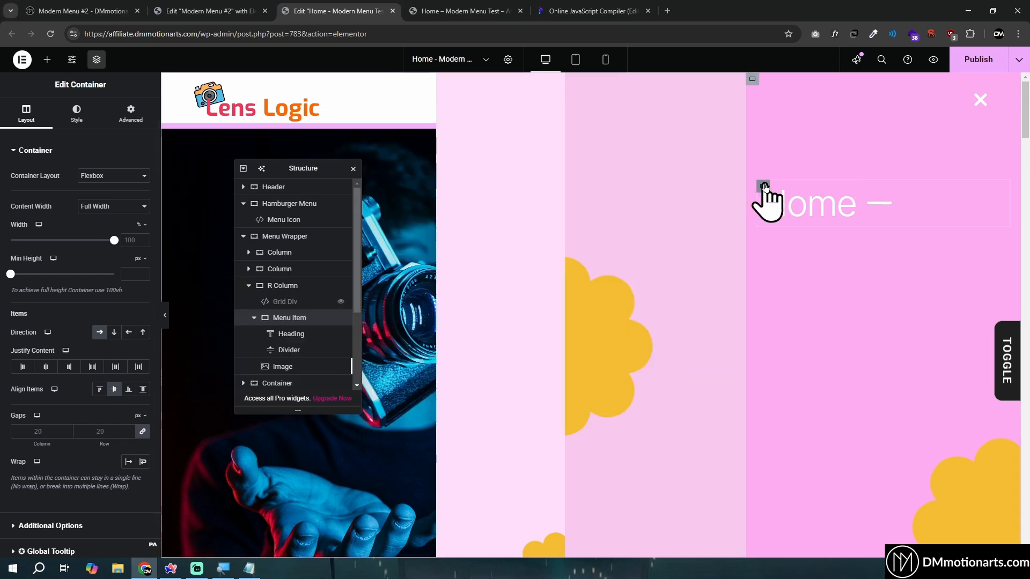
click(131, 114)
click(120, 437)
key(ctrl+v)
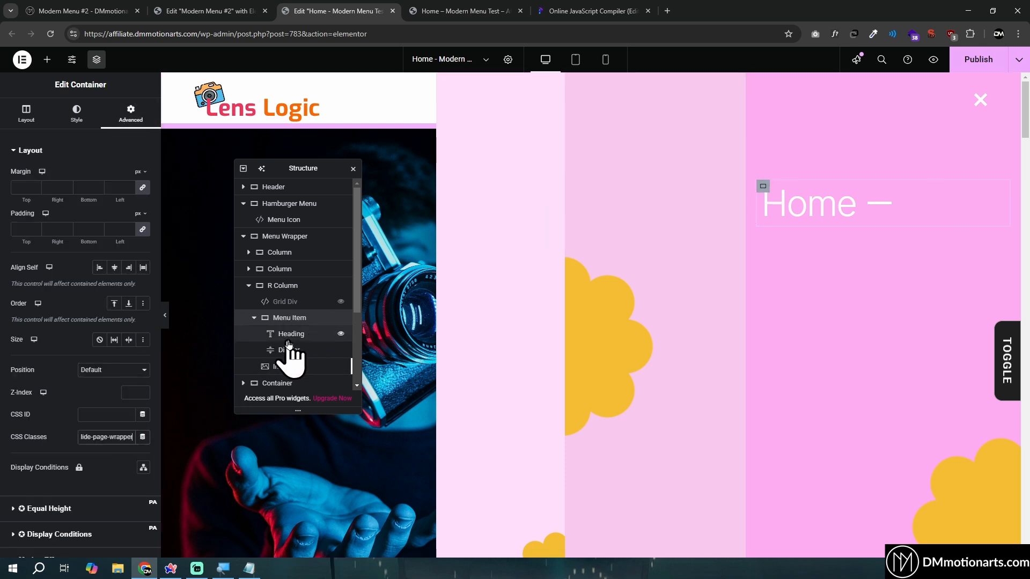
Duplicate the Menu Item container twice inside R Column
click(255, 319)
right_click(302, 321)
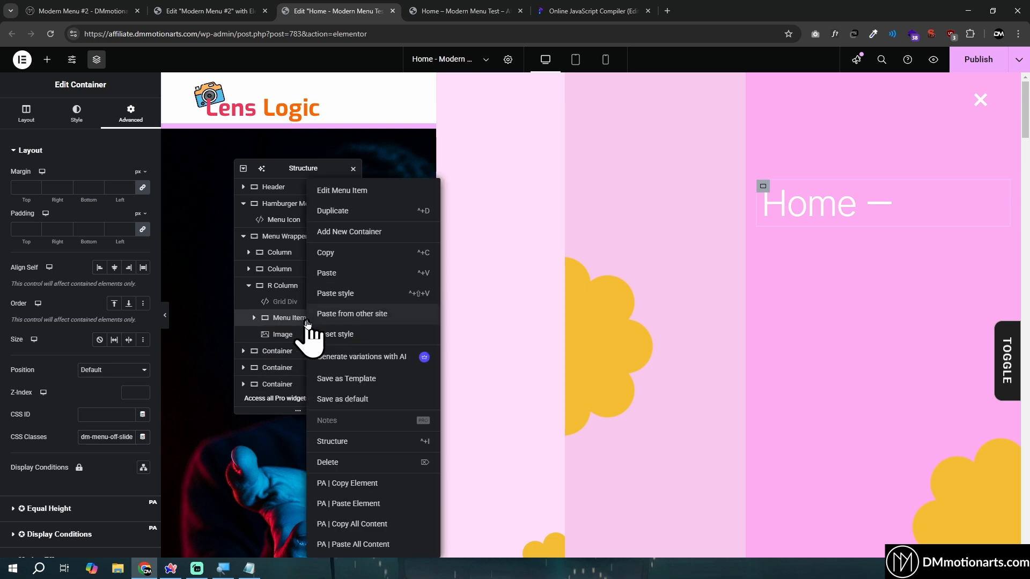
click(337, 214)
right_click(301, 336)
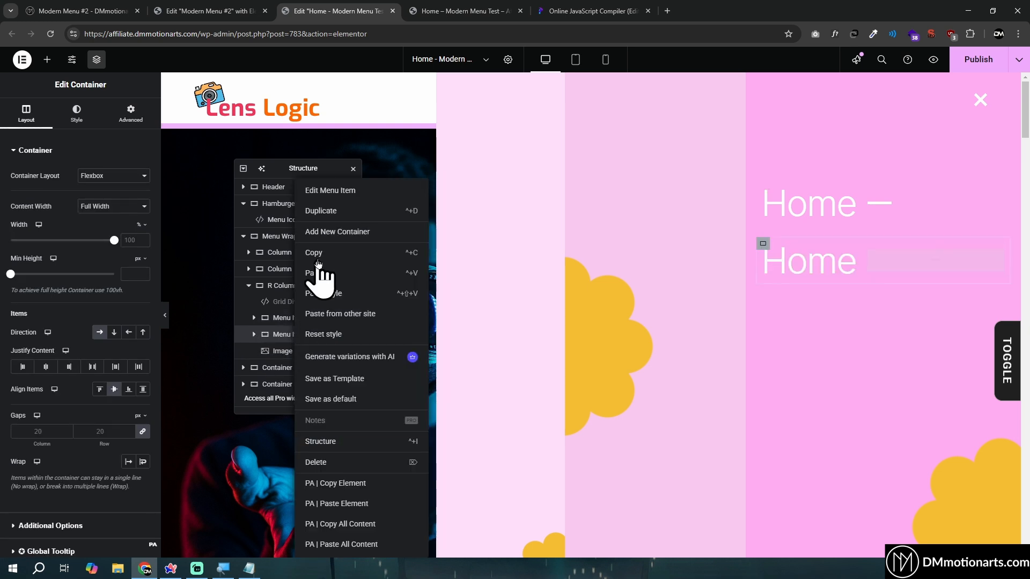
click(327, 213)
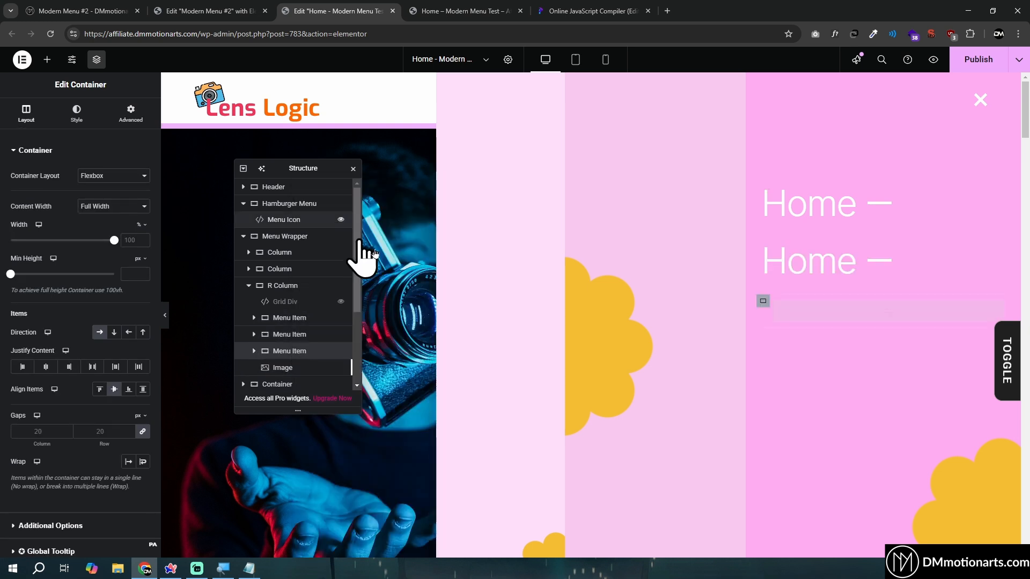
Change the headings of the two duplicated menu items to About and Team, and collapse the expanded structure tree
click(807, 261)
double_click(807, 261)
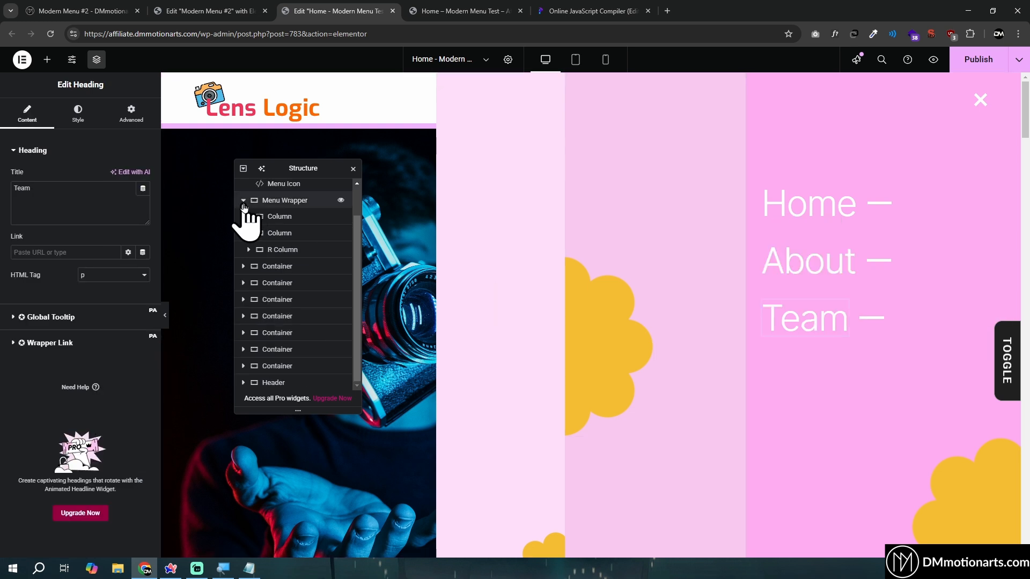
click(243, 201)
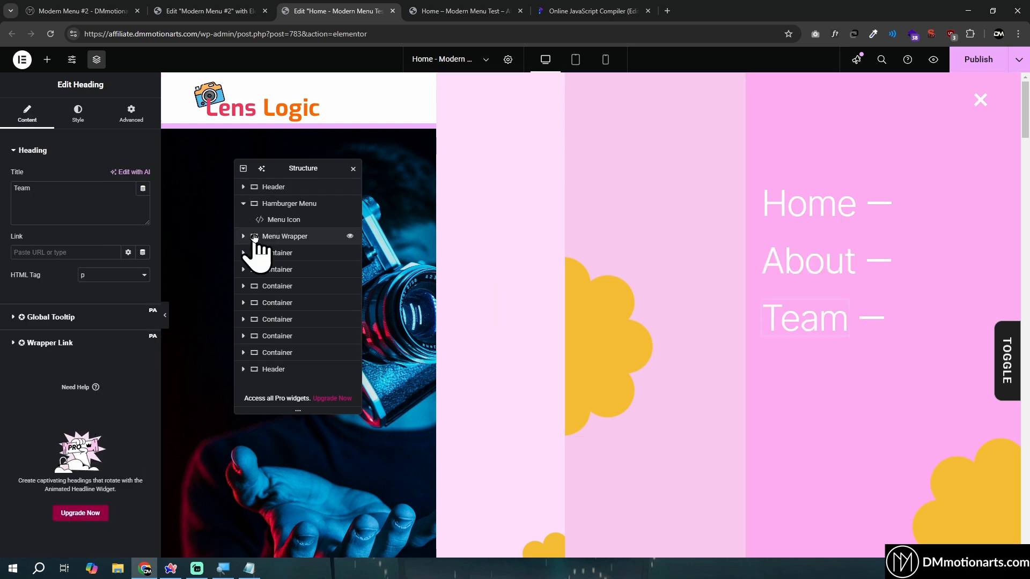
click(243, 203)
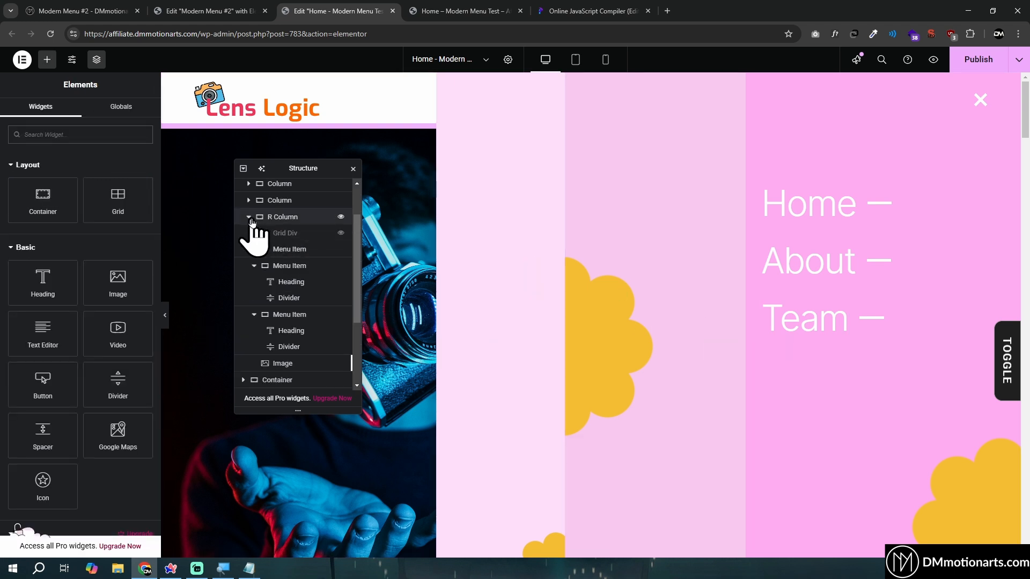
click(248, 216)
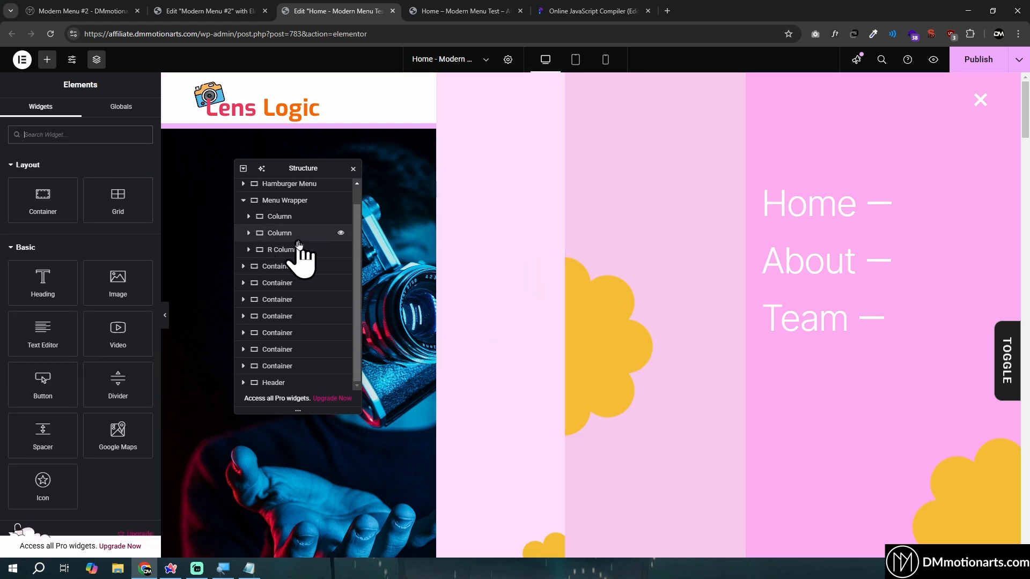
click(275, 201)
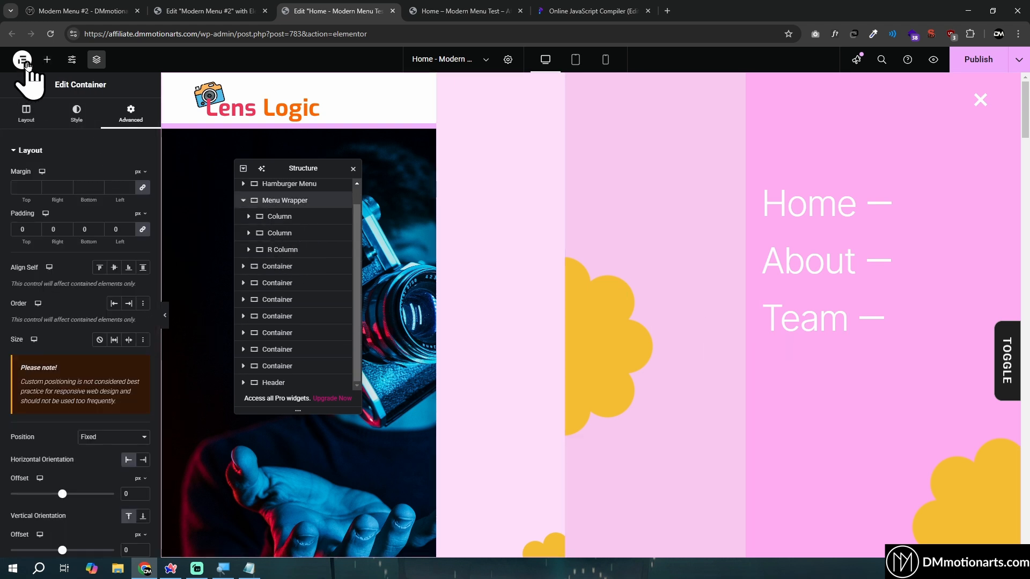
click(46, 60)
text(html)
click(42, 161)
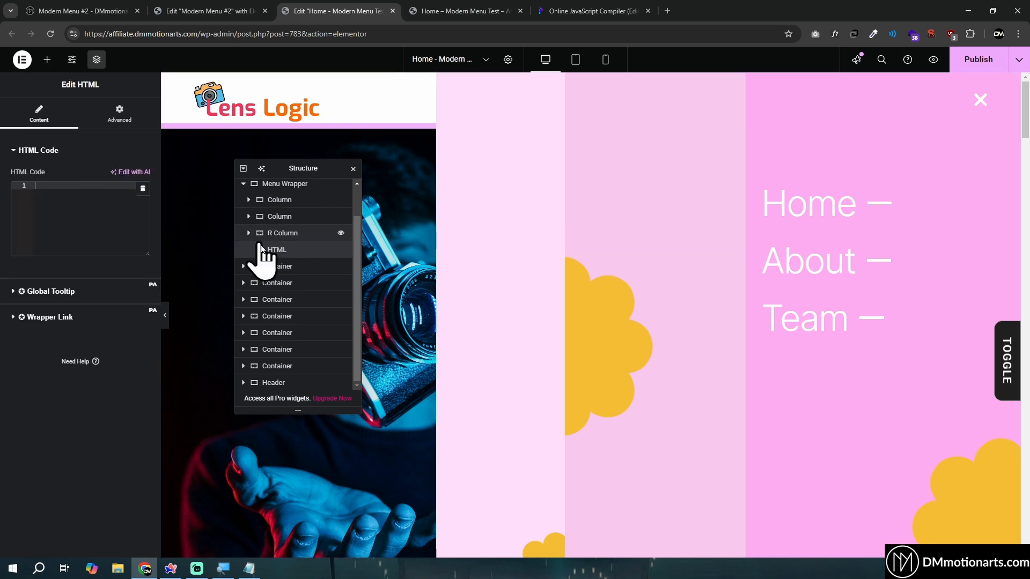
scroll(301, 252, up, 1)
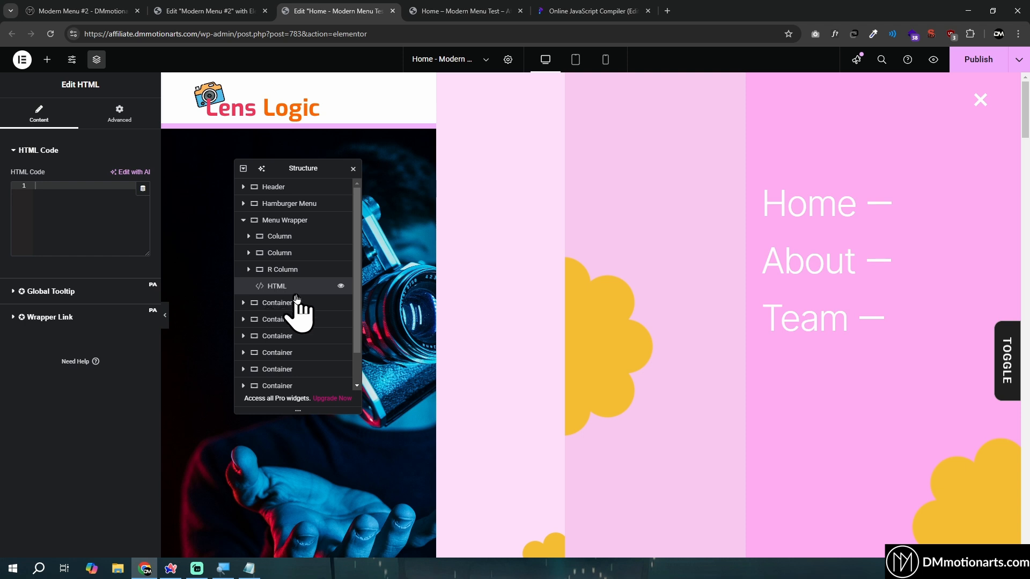
key(Delete)
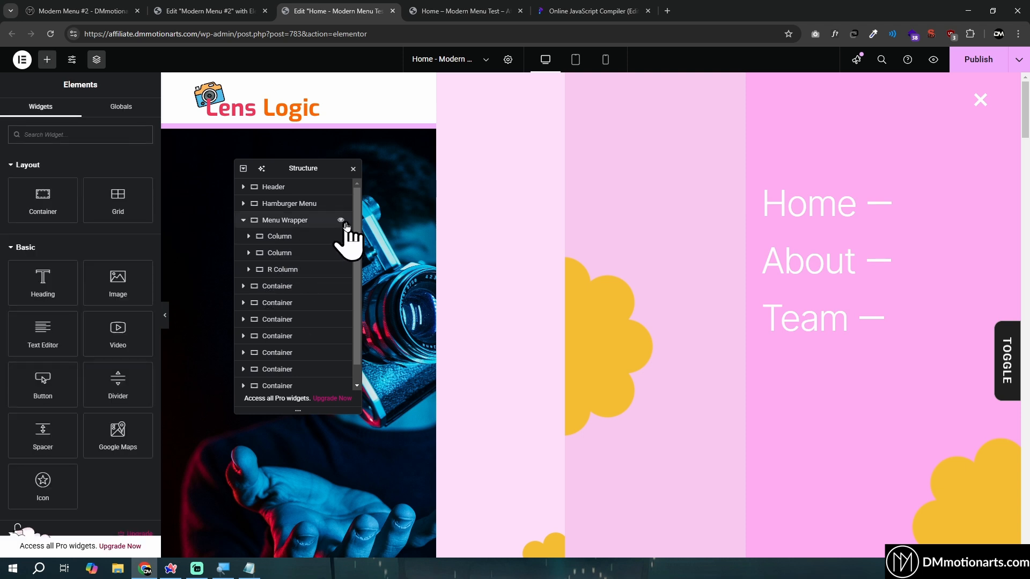
Hide the Menu Wrapper in the editor and collapse its contents in the structure tree
click(343, 224)
click(341, 221)
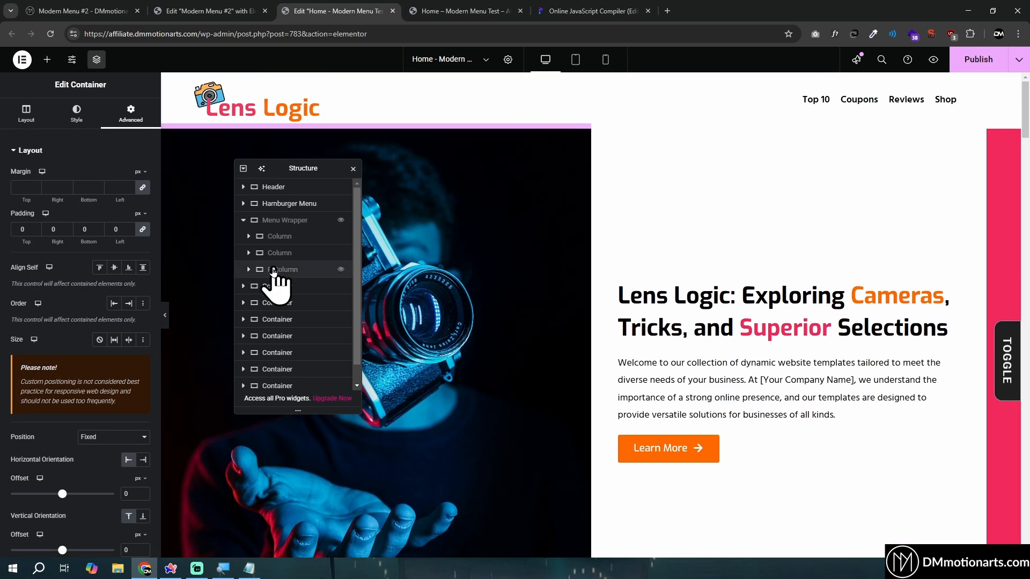
click(244, 220)
Insert a new single-column Flexbox container directly between the site header and the camera hero section
click(570, 134)
click(577, 179)
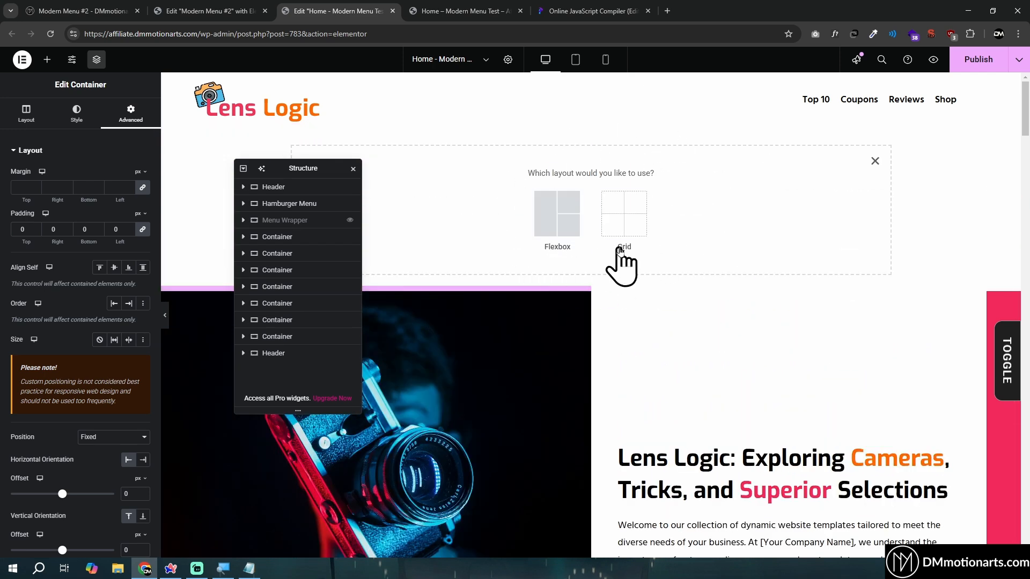
click(552, 225)
click(448, 207)
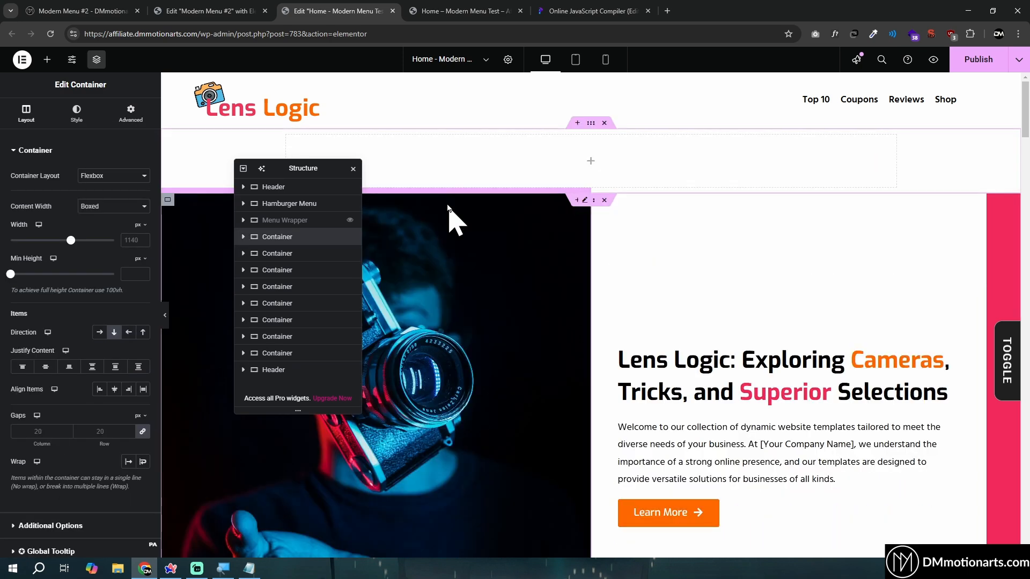
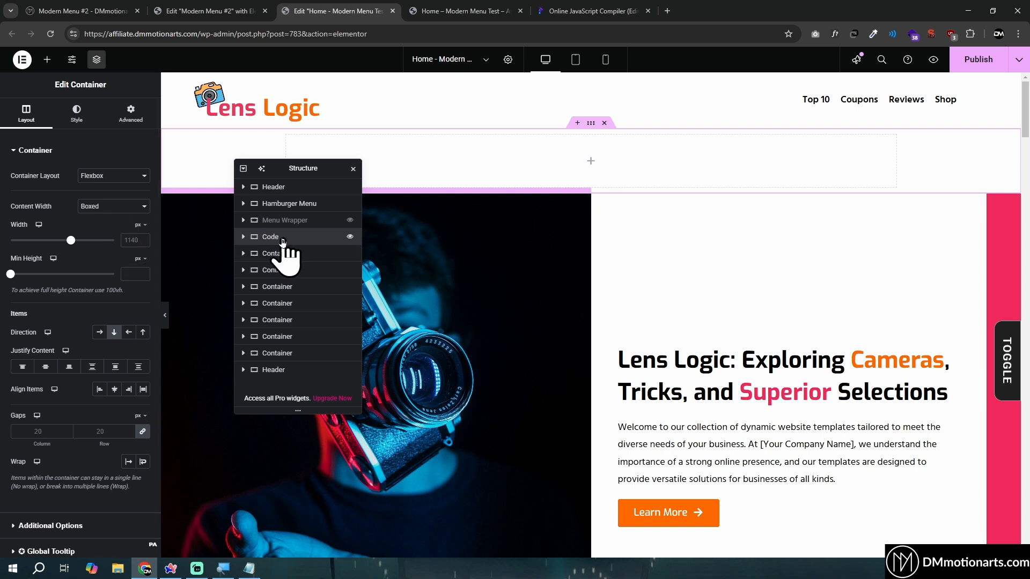
Set the Code container's minimum height to 0 and its padding to 0 on all sides
click(129, 273)
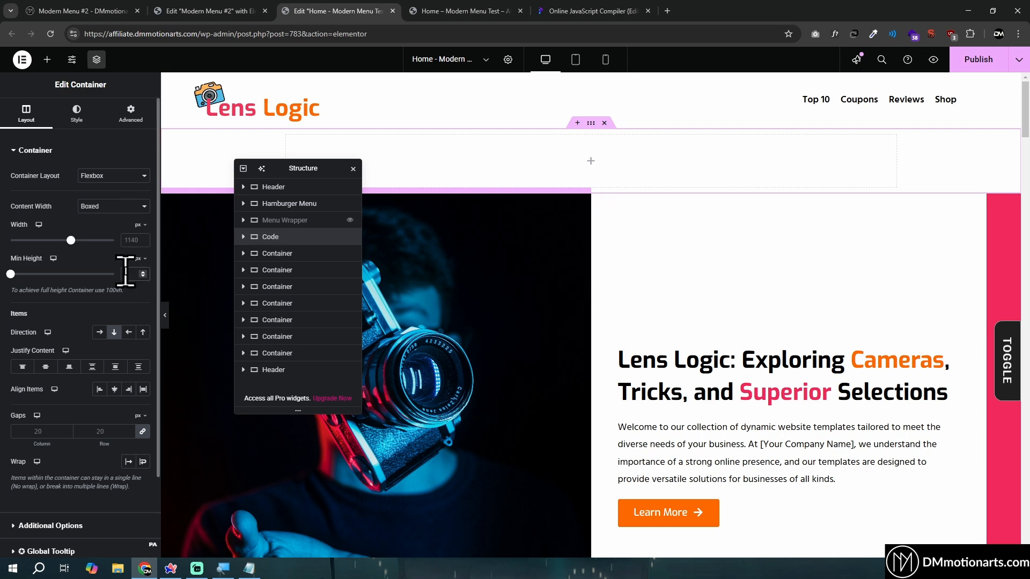
click(350, 220)
click(350, 220)
click(350, 220)
click(351, 221)
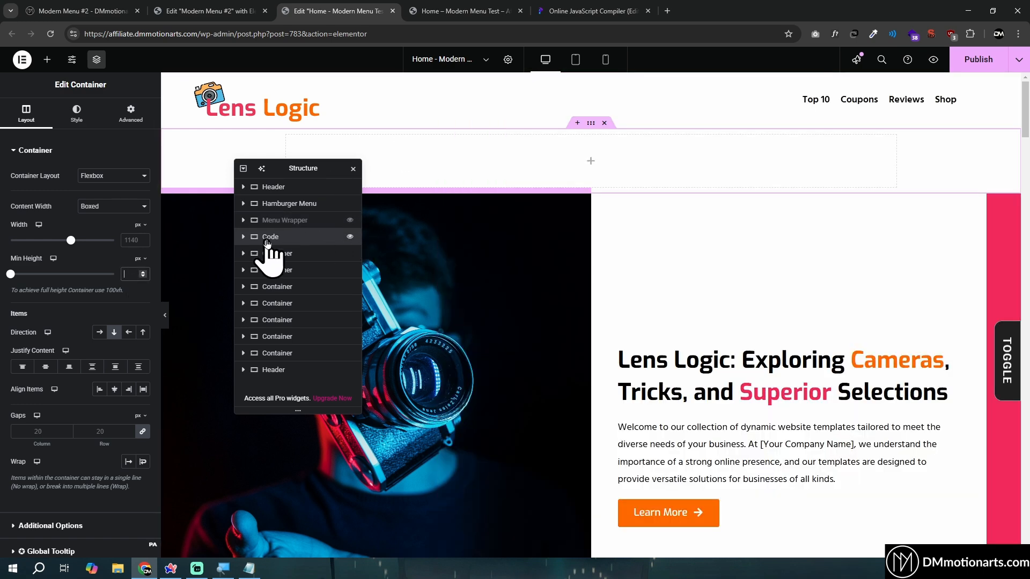
click(131, 274)
text(0)
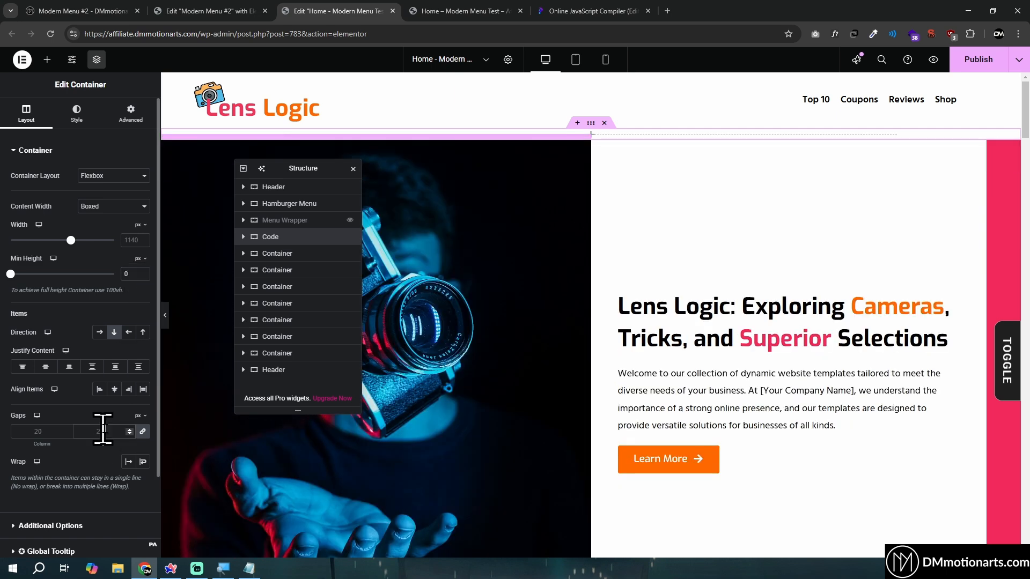
click(133, 118)
click(117, 230)
text(0)
Find the HTML widget and place it inside the empty Code container
click(245, 237)
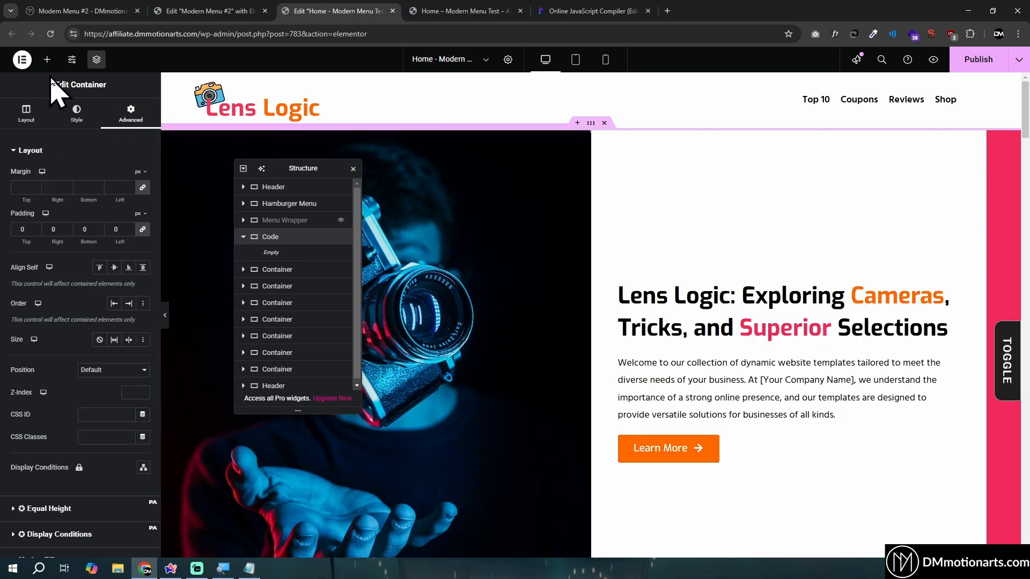
click(47, 59)
text(html)
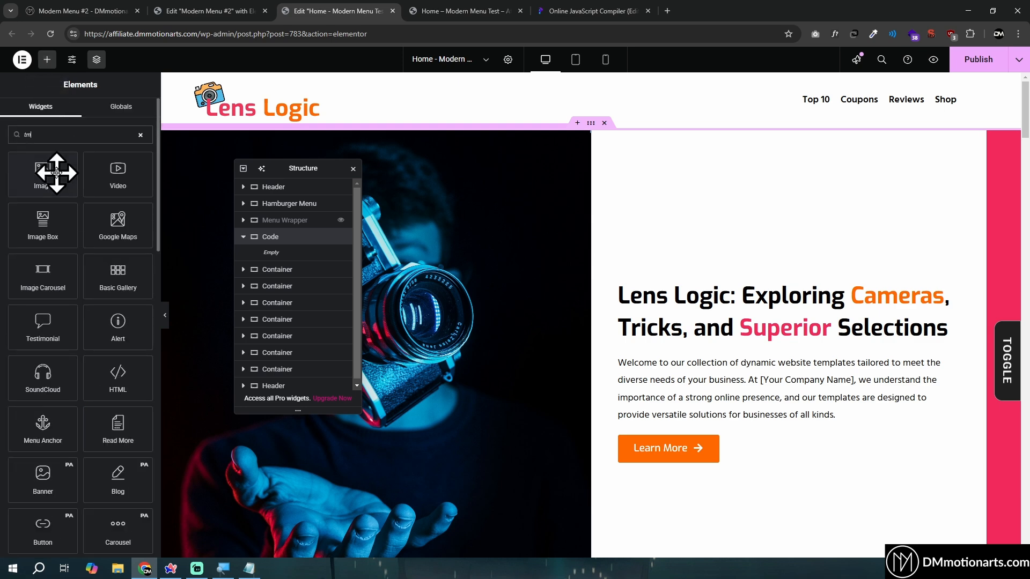
drag(52, 175, 276, 260)
Copy the Code v2 snippet from the Modern Menu #2 editor and paste it into the new HTML widget of the Home page
click(207, 11)
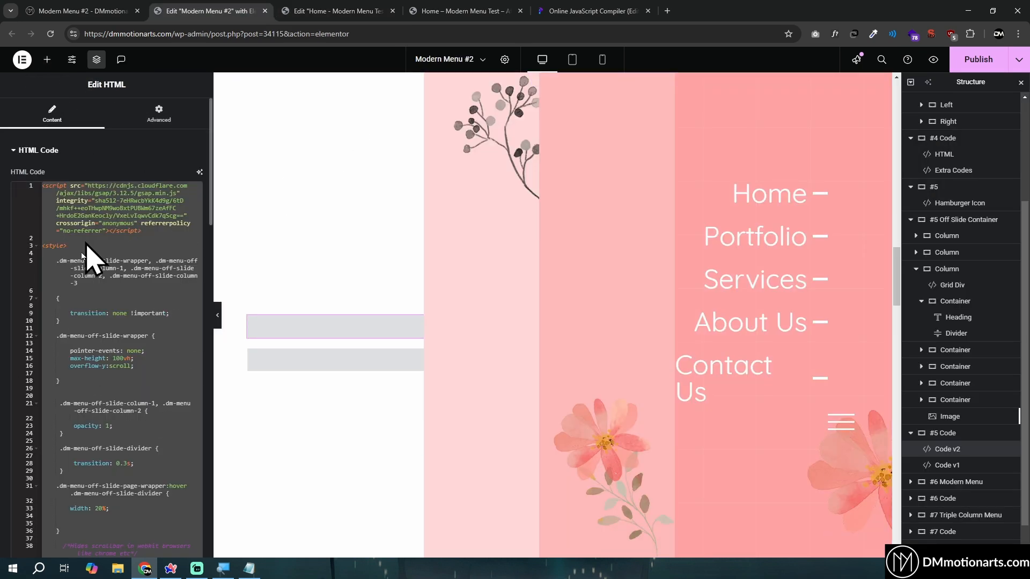
click(326, 12)
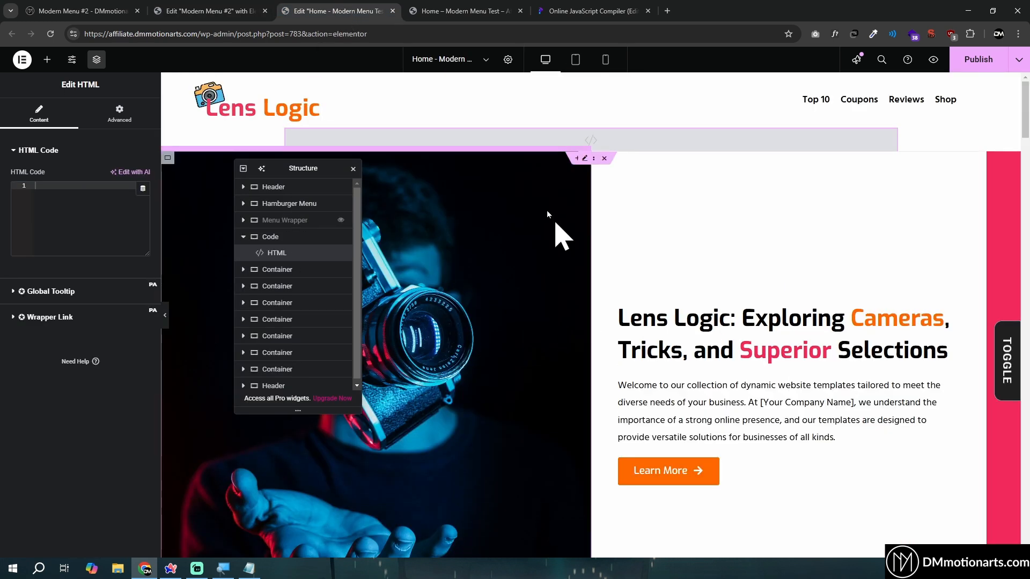
key(ctrl+v)
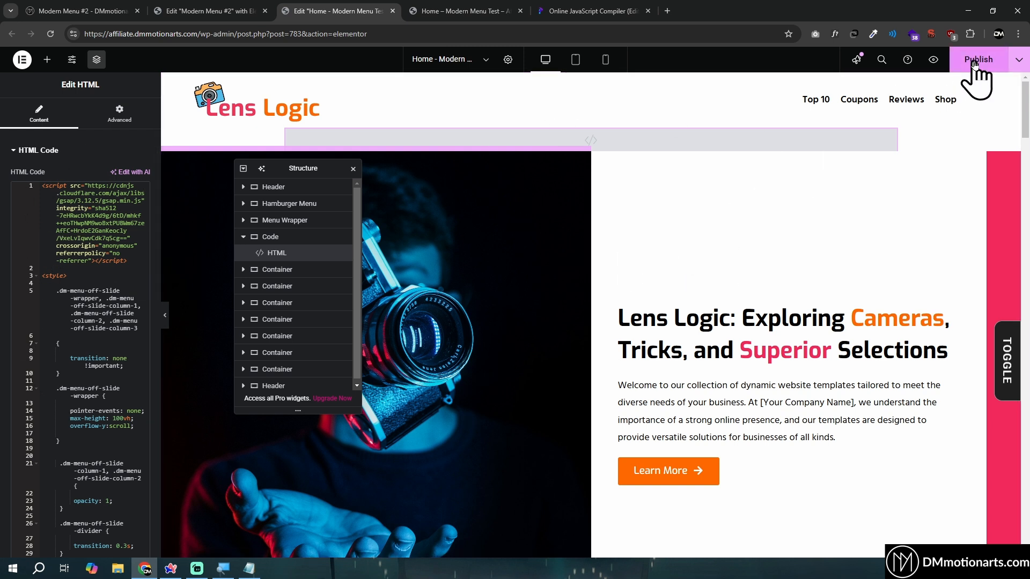
Replace the Menu Wrapper's CSS class with dm-menu-off-slide-wrapper, copied from the Notepad class list
click(268, 236)
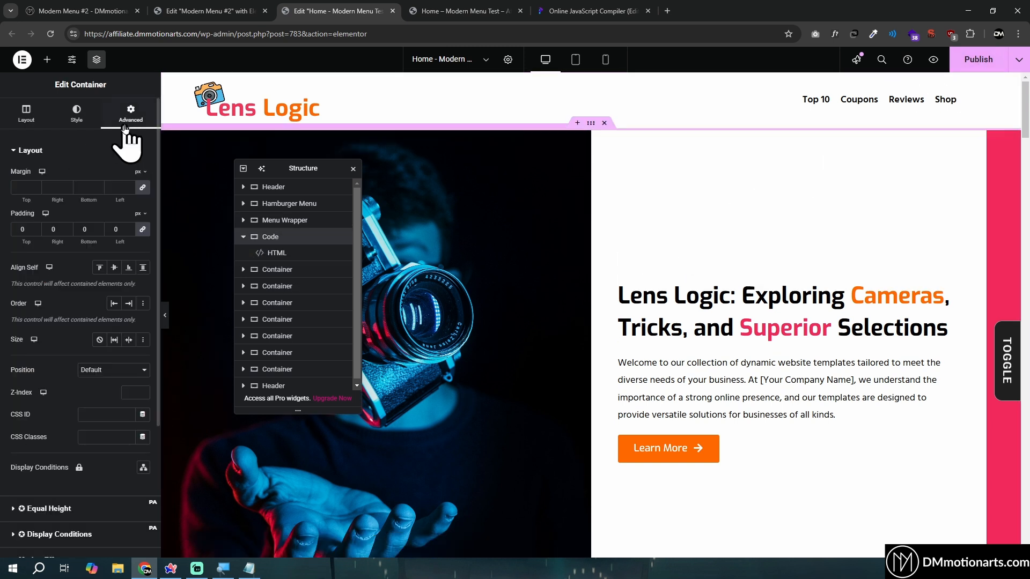
click(127, 115)
scroll(72, 402, down, 5)
click(34, 428)
click(136, 341)
click(134, 360)
drag(344, 167, 237, 167)
key(ctrl+c)
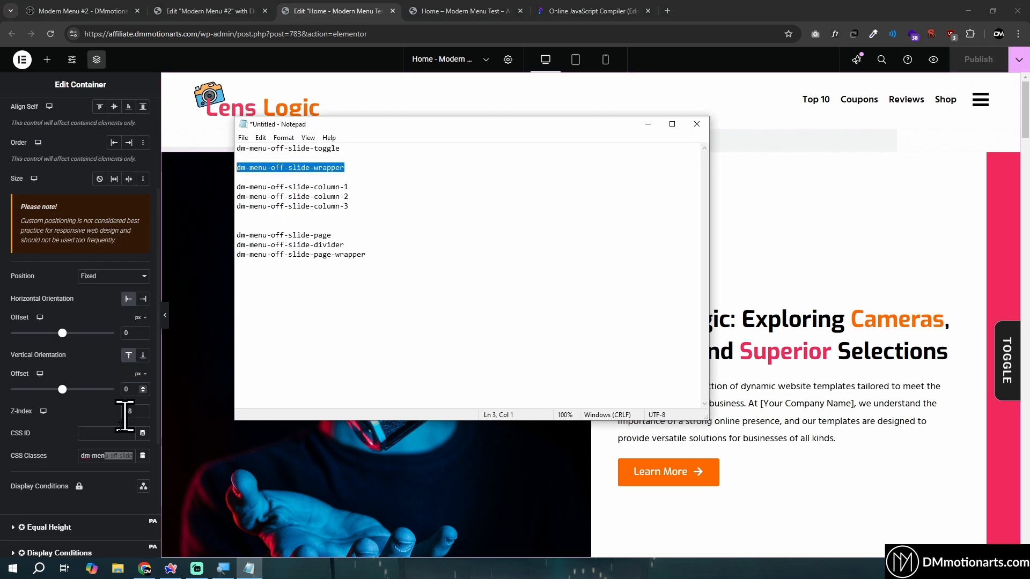
click(107, 456)
key(ctrl+a)
key(ctrl+v)
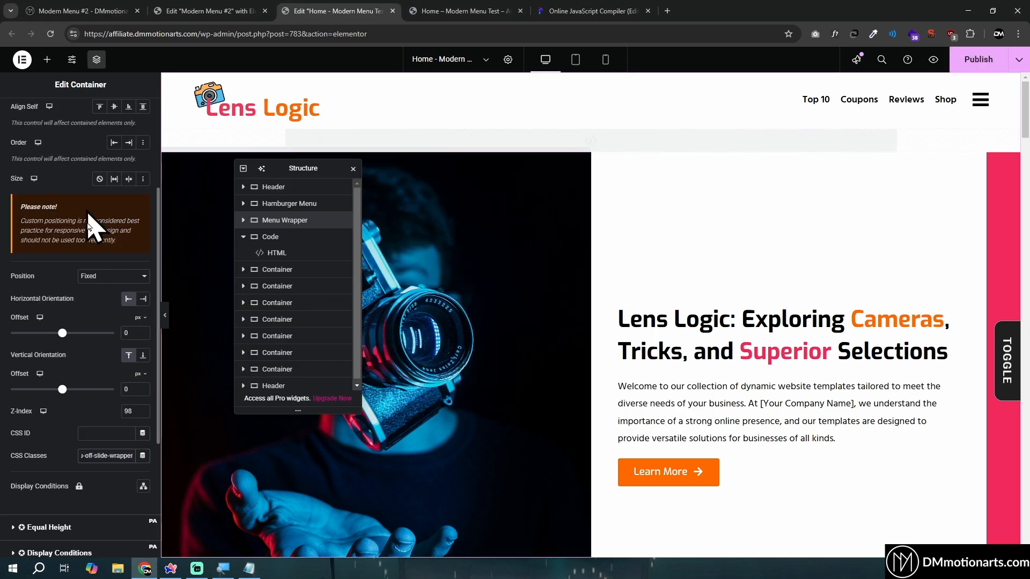
scroll(99, 264, up, 5)
scroll(91, 363, down, 6)
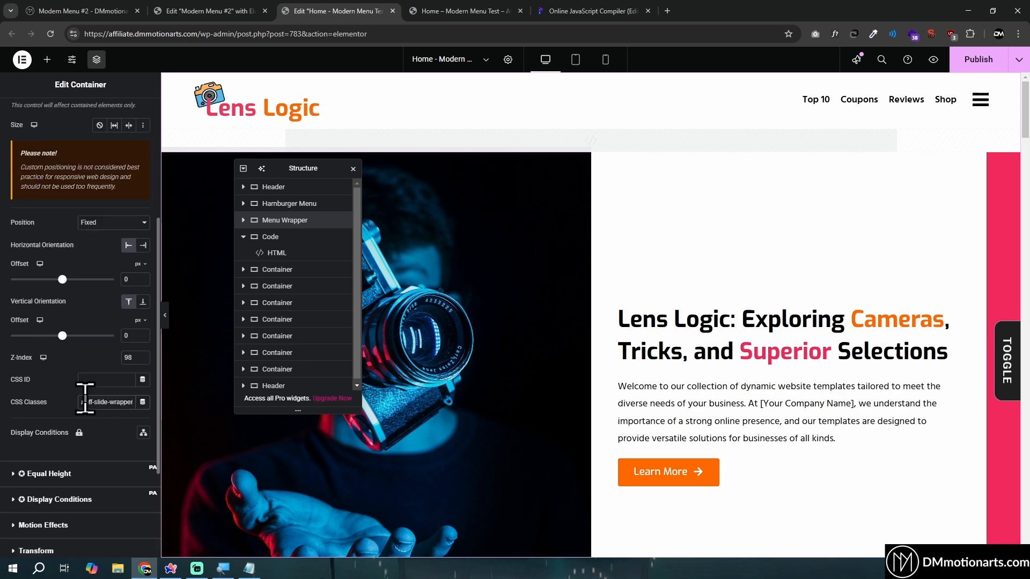
Preview the page, test opening and closing the hamburger menu, and compare it with the Modern Menu #2 page
click(936, 61)
key(alt+Tab)
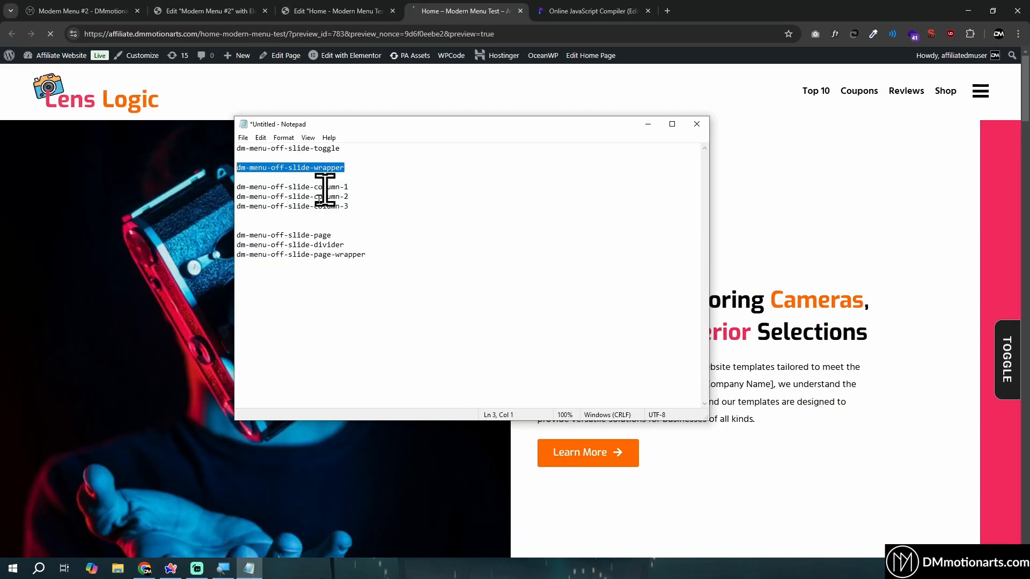
click(127, 249)
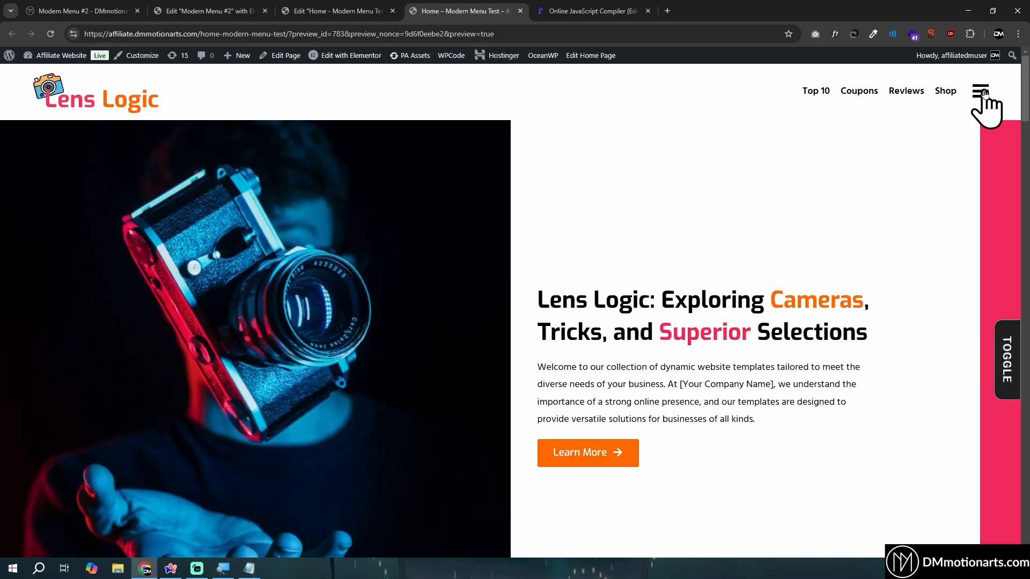
click(981, 92)
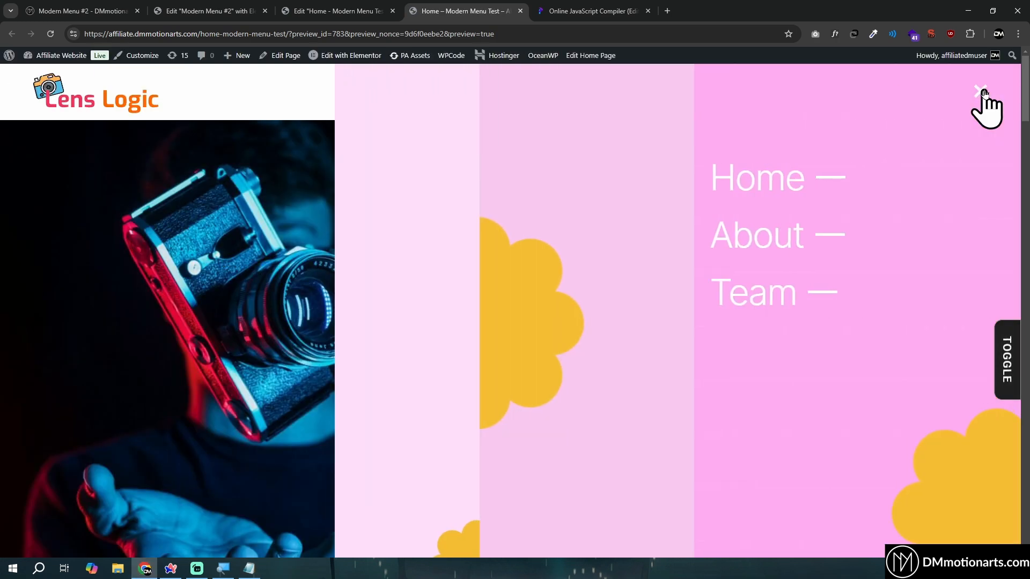
click(984, 92)
click(982, 94)
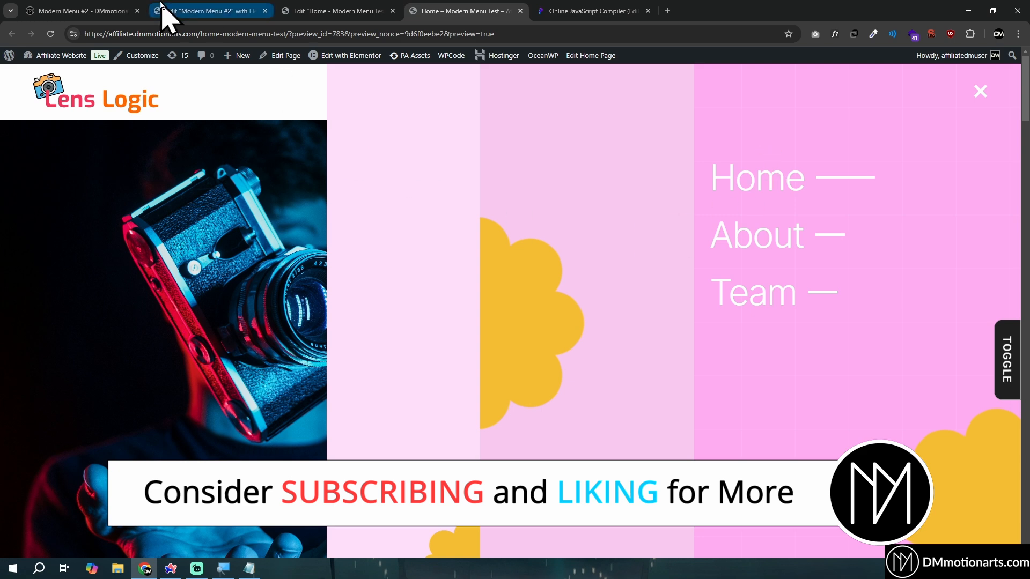
click(110, 11)
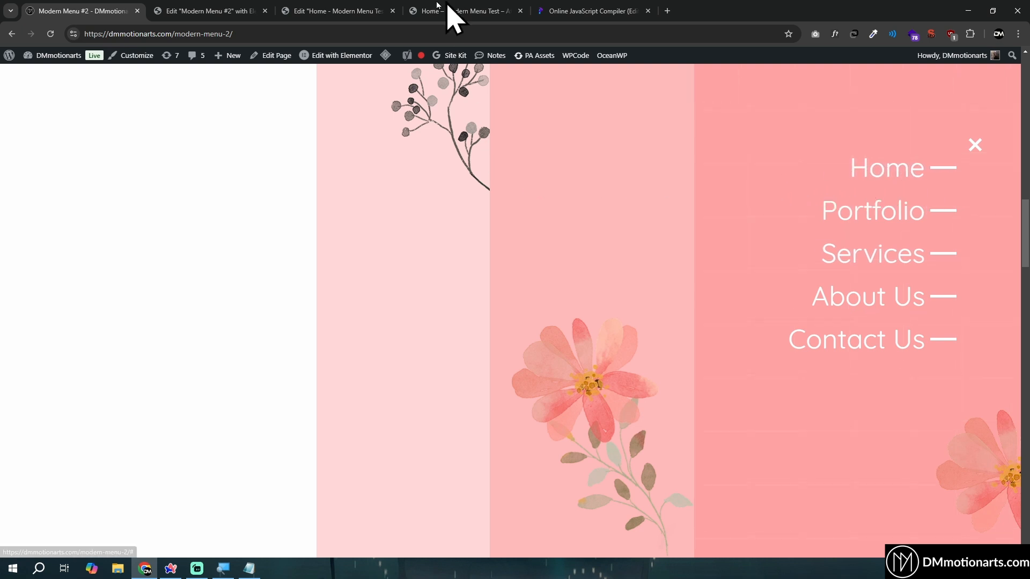
Justify the contents of the Home, About and Team menu items to the end and preview the page
click(338, 11)
drag(933, 111, 554, 149)
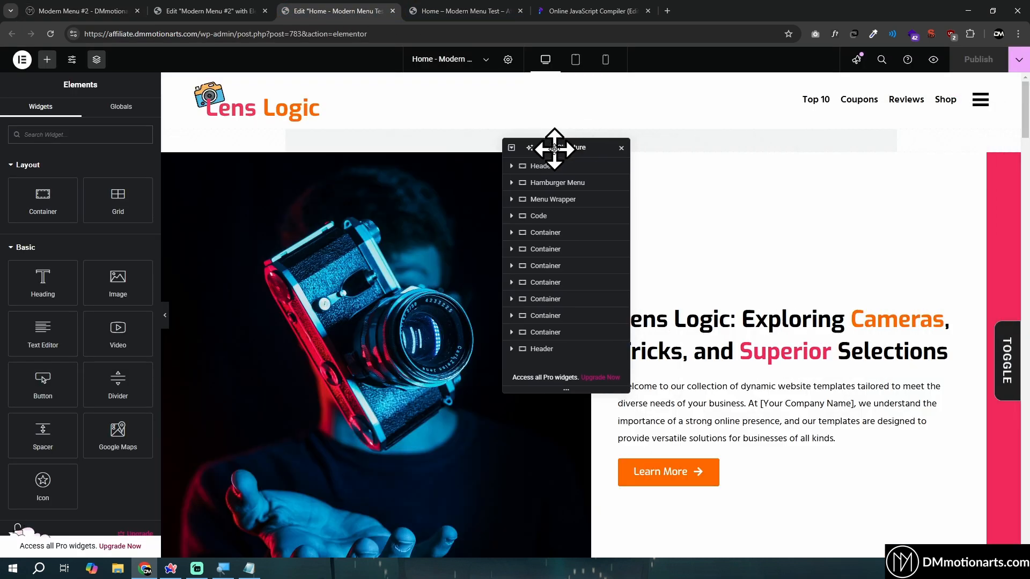
click(981, 101)
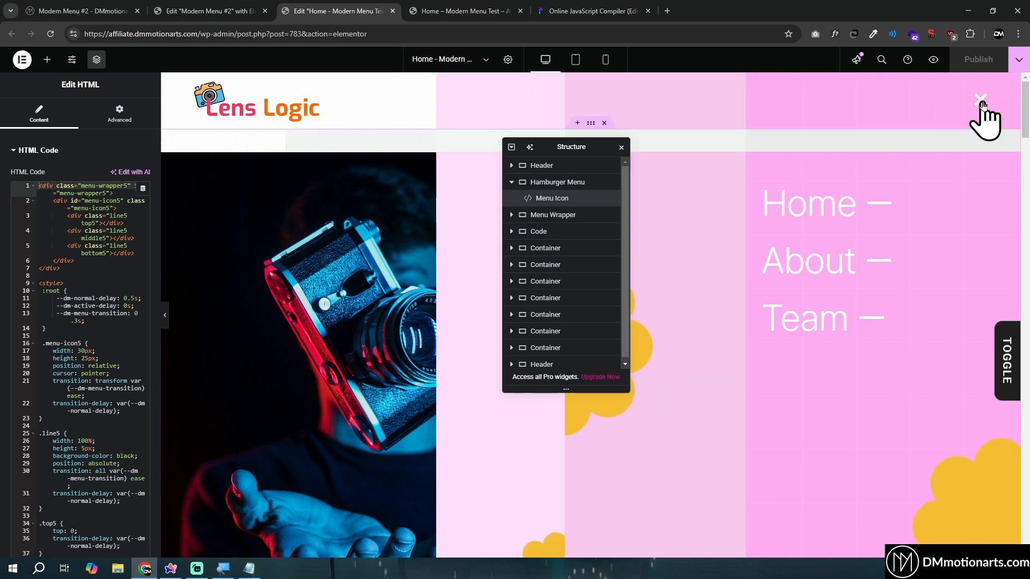
click(981, 101)
click(989, 106)
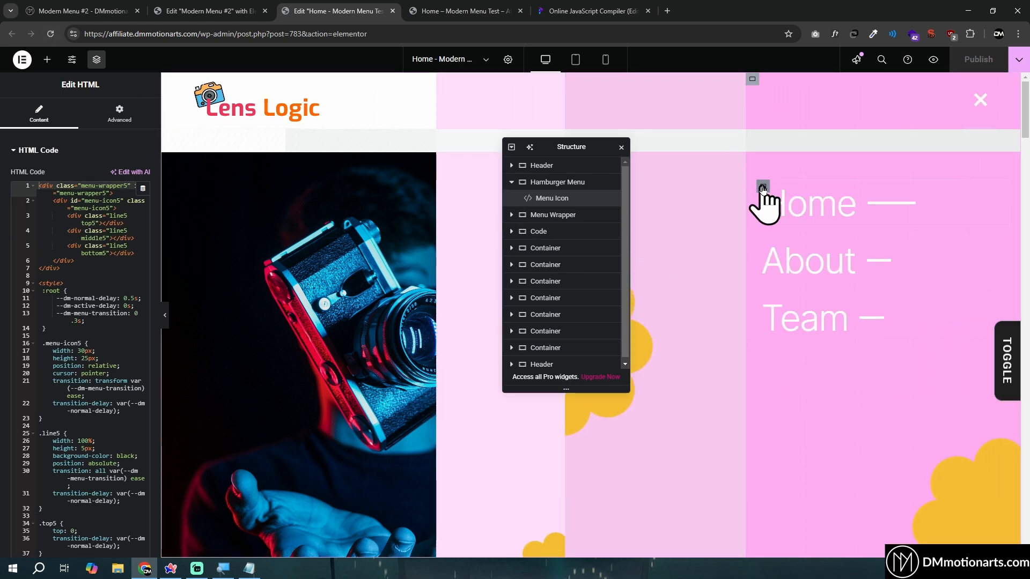
click(762, 187)
click(69, 367)
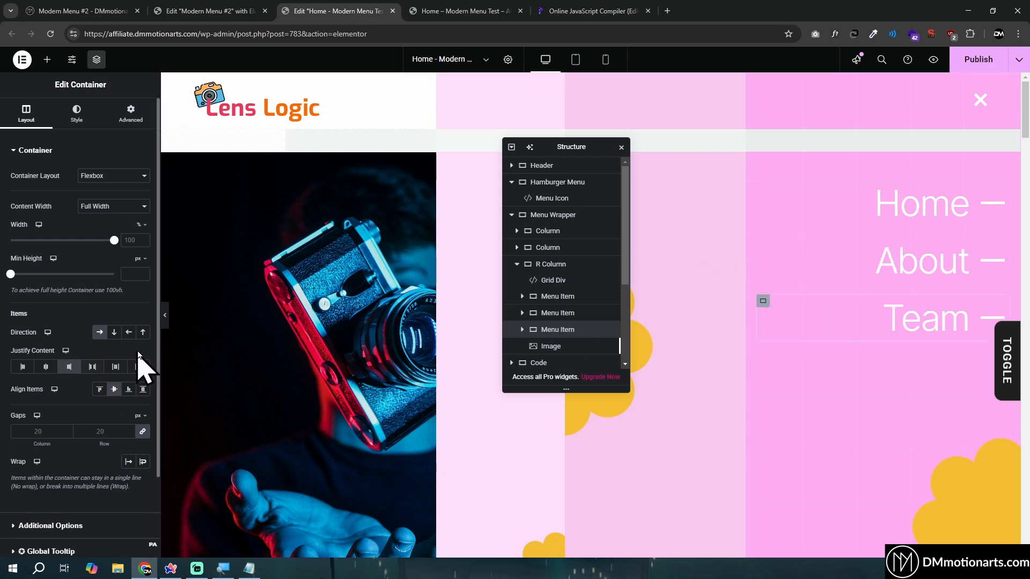
click(934, 60)
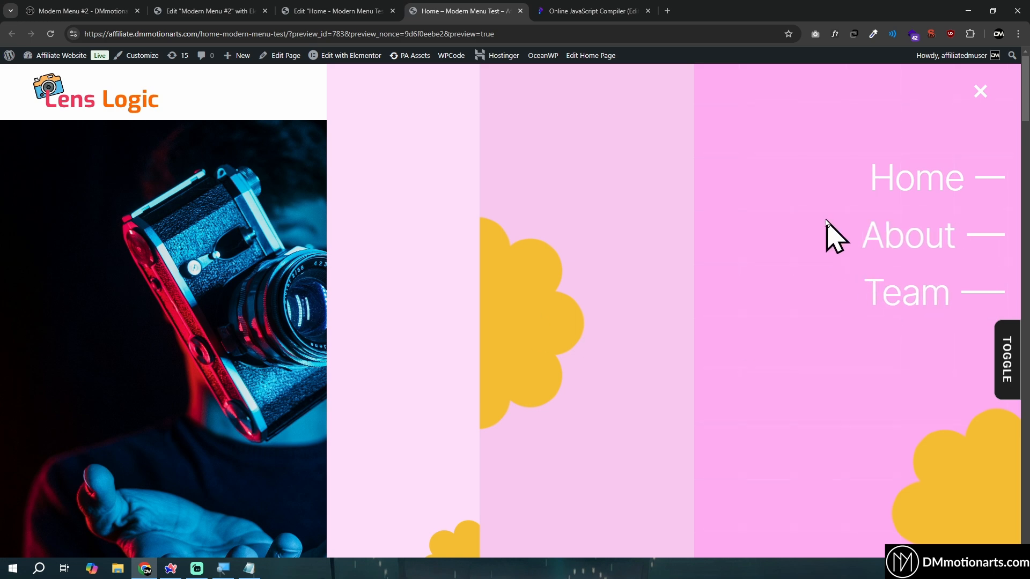
key(ctrl+shift+Tab)
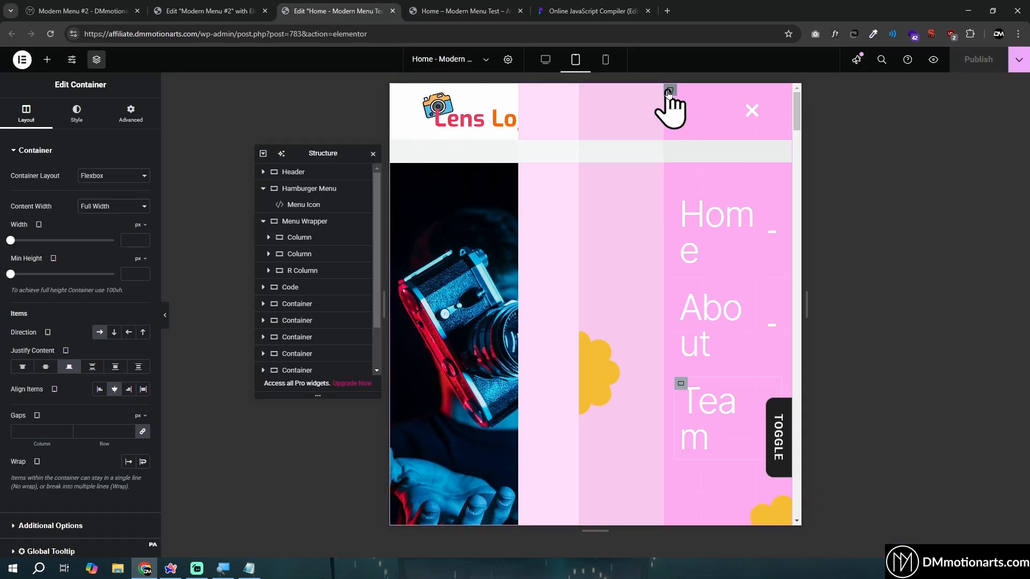
In the tablet view, set R Column's width to 46%
click(669, 90)
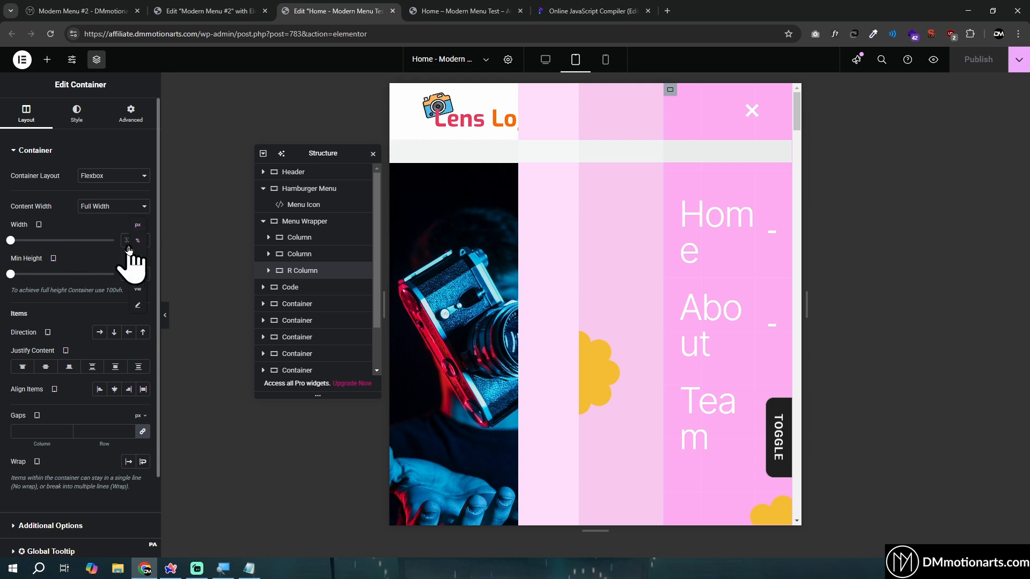
click(131, 239)
drag(45, 241, 58, 240)
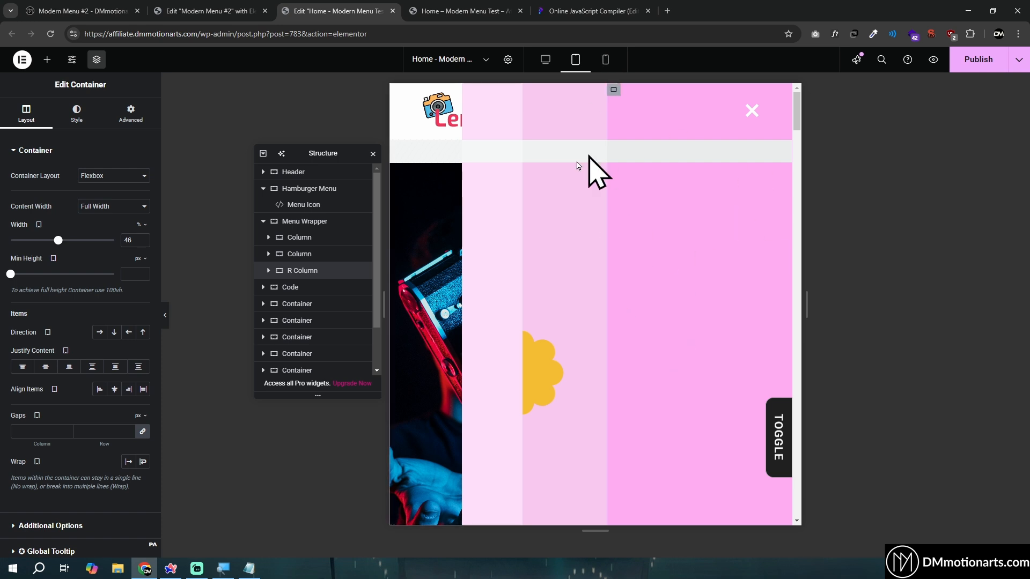
In the mobile view, set the middle menu column's width to 20% and the first column's width to 5%
click(605, 64)
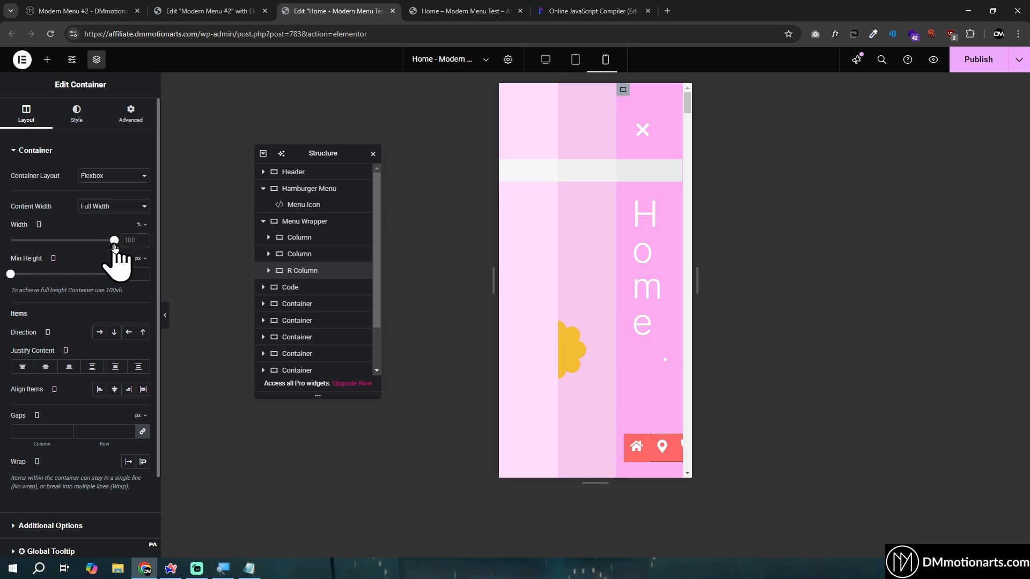
click(569, 96)
click(141, 225)
click(138, 241)
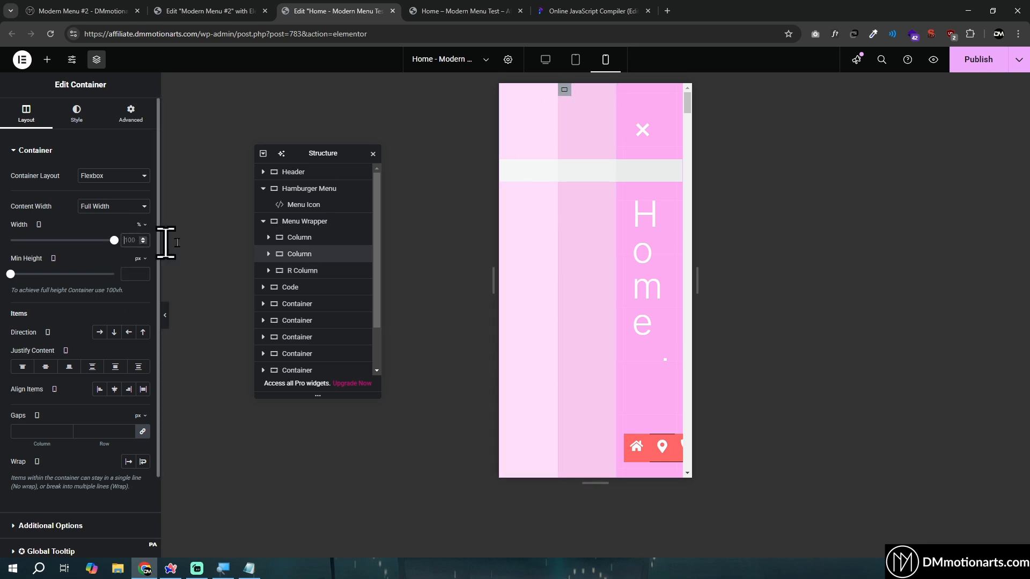
text(20)
click(505, 90)
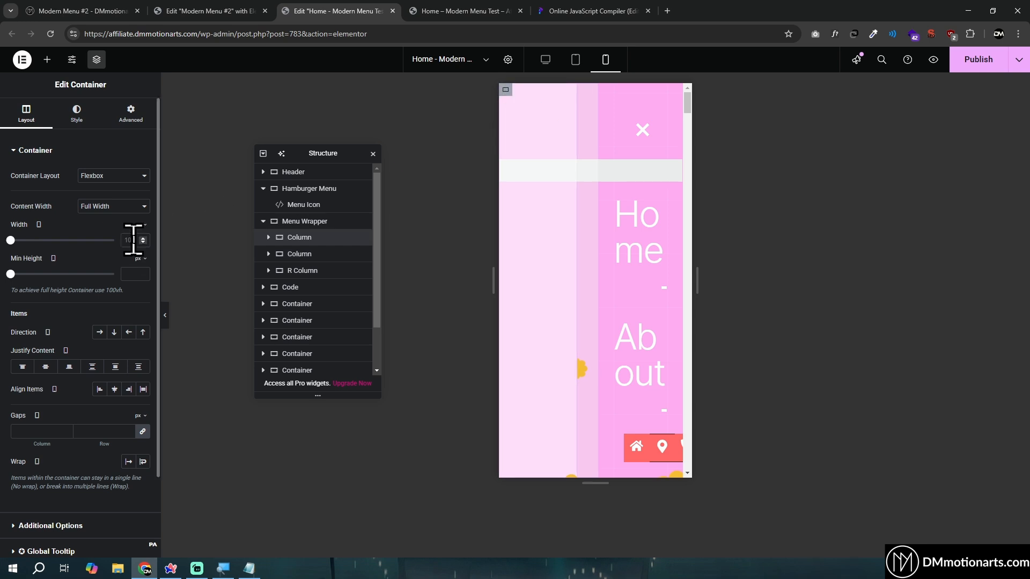
click(131, 240)
text(5)
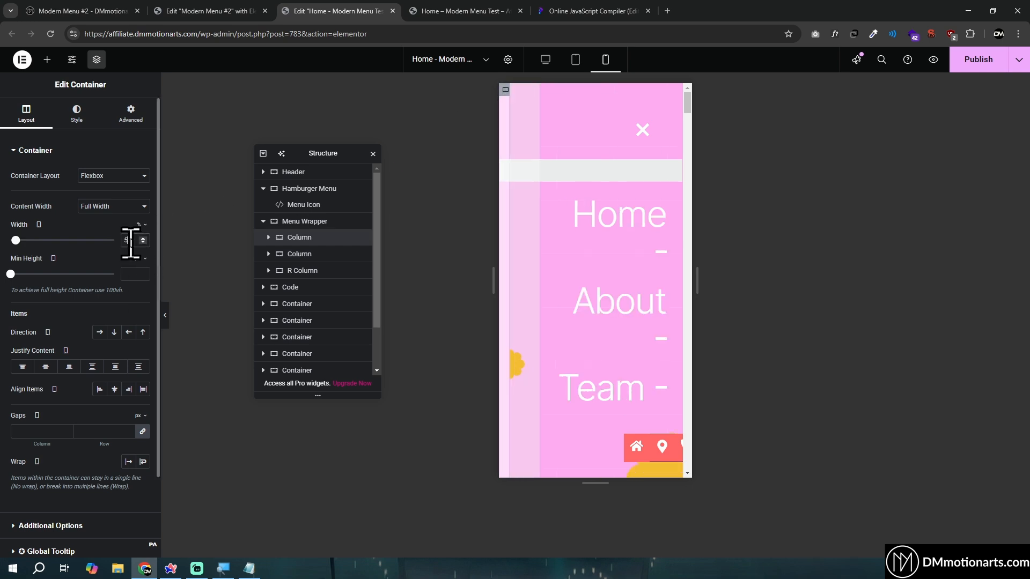
Try R Column mobile widths of 30% and 40%, and settle on 50%
click(550, 92)
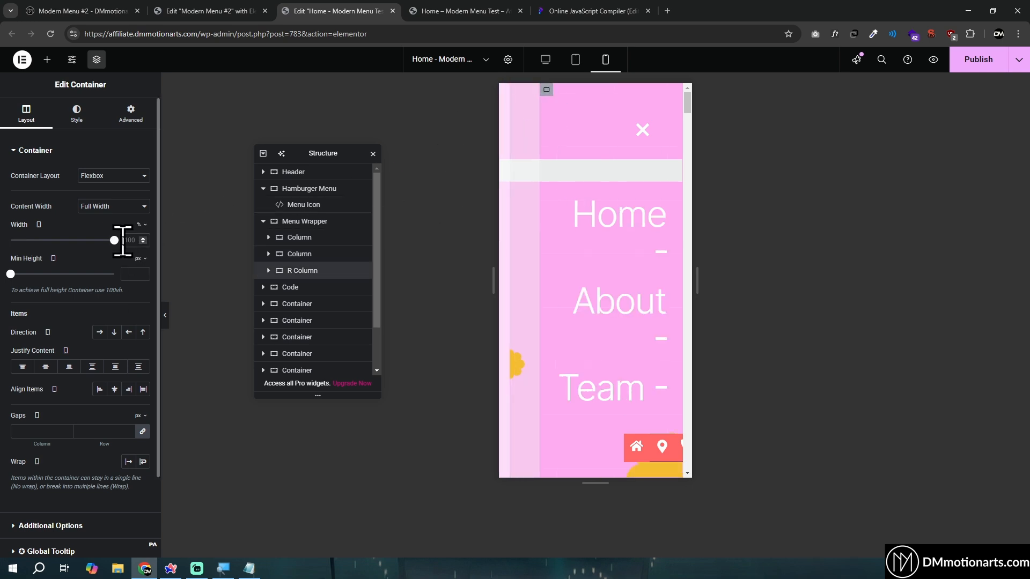
text(30)
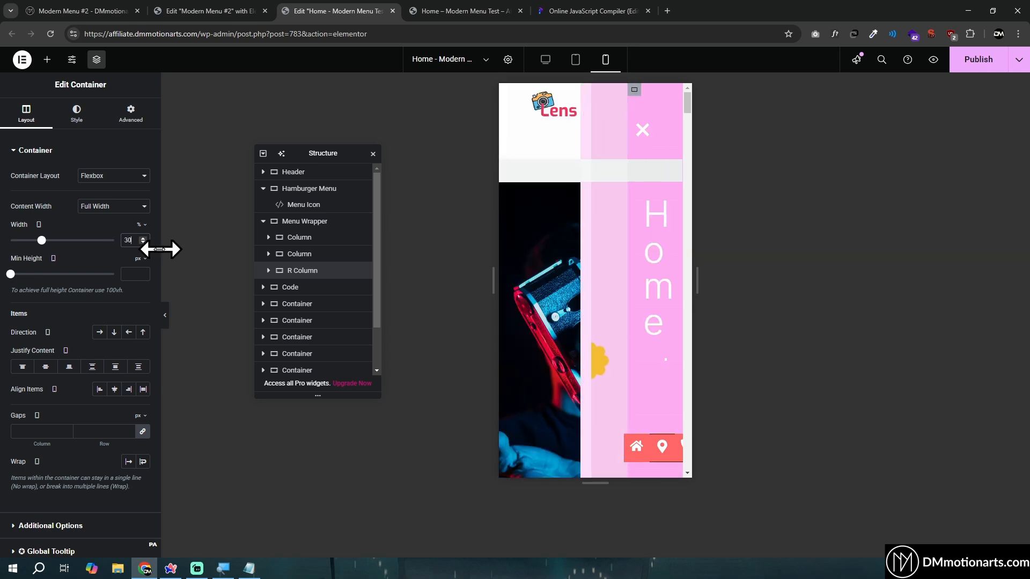
text(40)
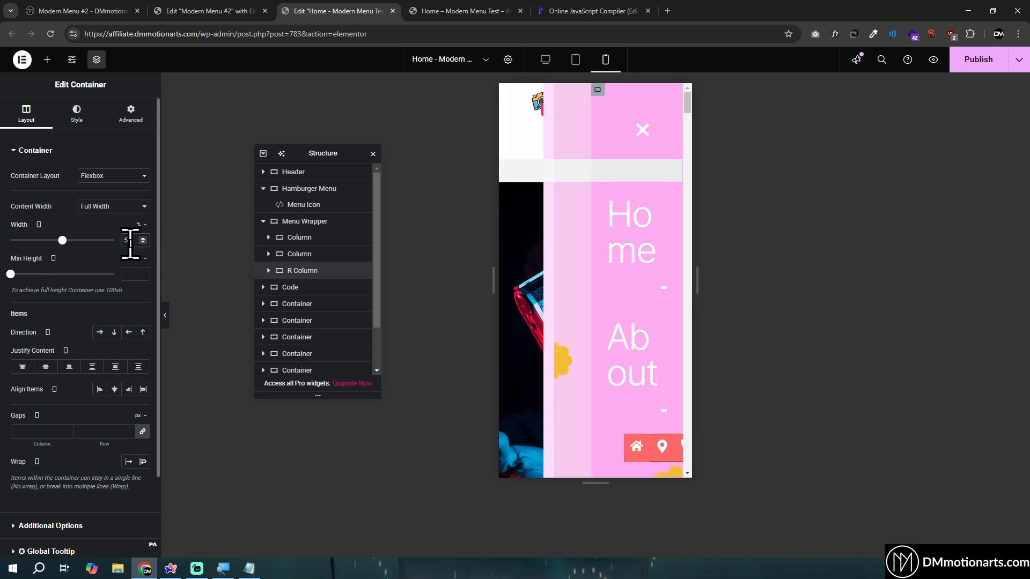
Set the mobile width of both the middle and the first menu column to 25%
click(563, 108)
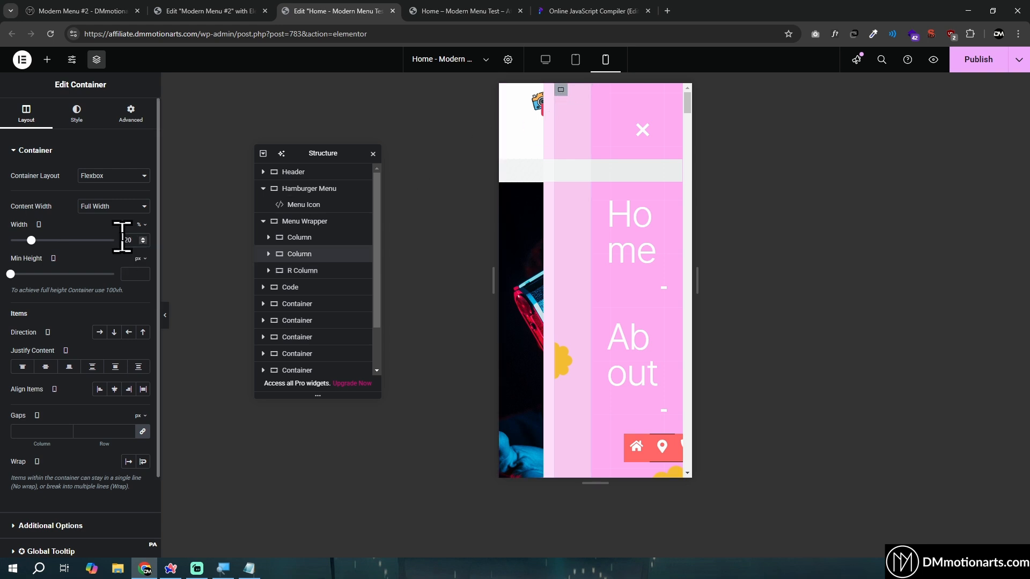
text(25)
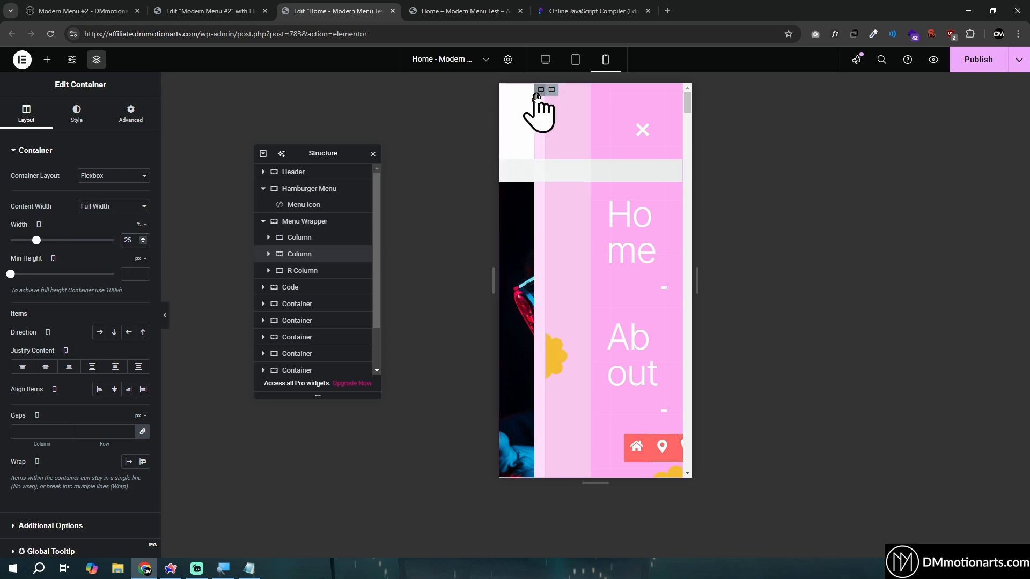
double_click(126, 240)
text(25)
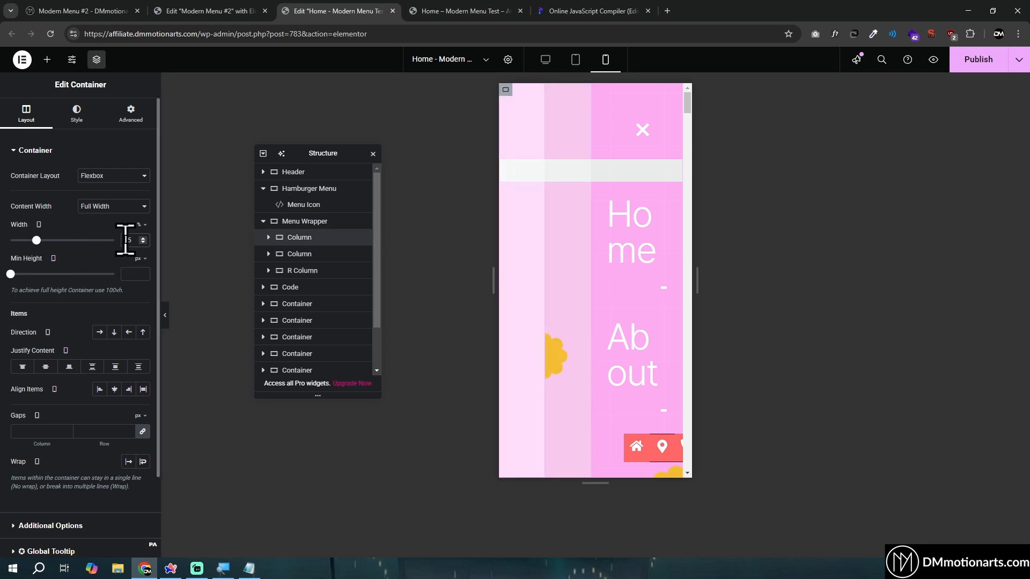
Set the mobile width of the first menu column to 10% and the middle column to 30%
double_click(126, 239)
text(10)
click(551, 89)
double_click(128, 240)
text(30)
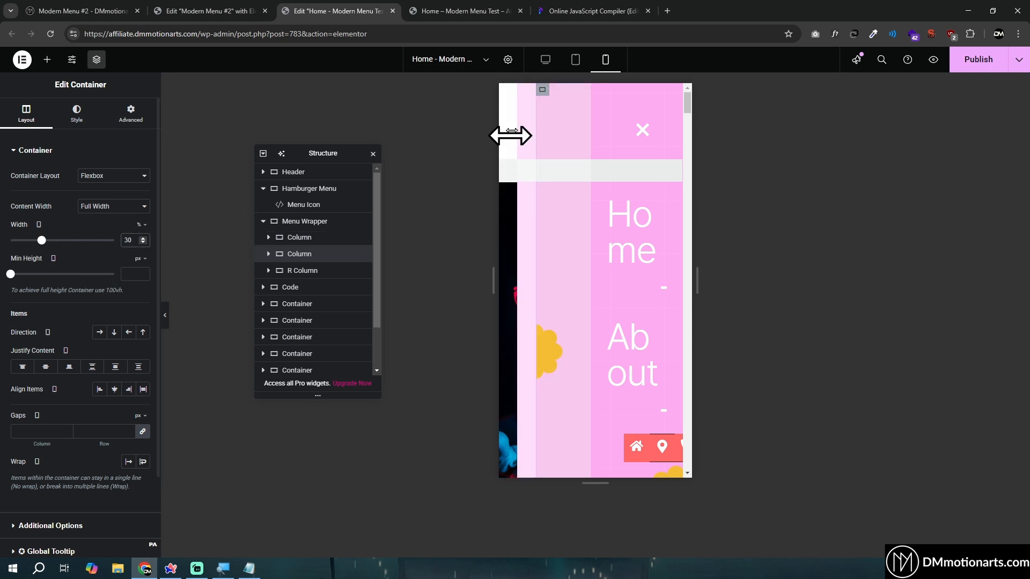
Set R Column's mobile width to 60% and the Menu Wrapper's mobile wrapping to No Wrap
click(301, 270)
text(60)
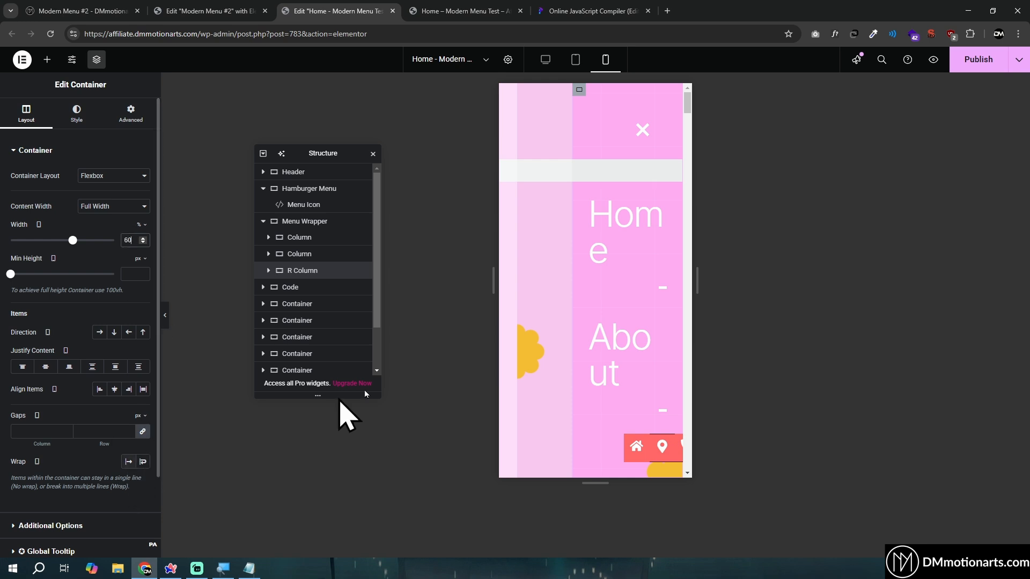
click(307, 221)
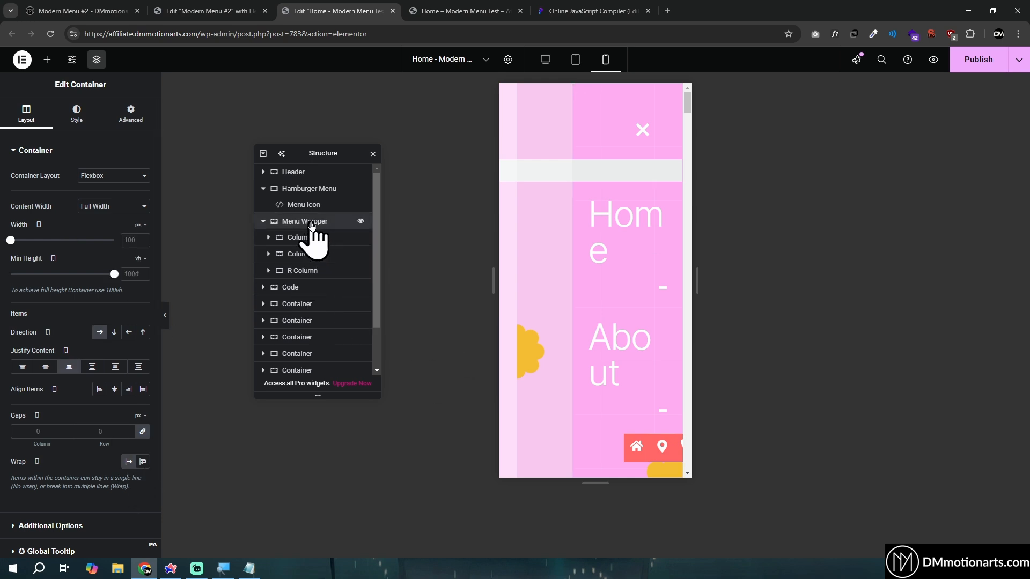
click(127, 463)
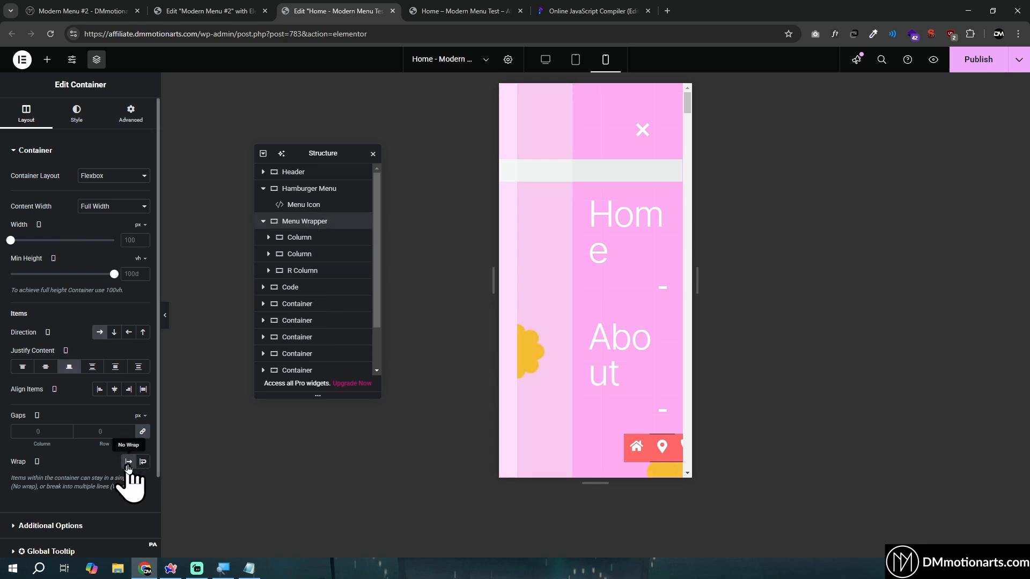
Reduce the Home heading's mobile font size to 42 px and return to the desktop view
click(618, 225)
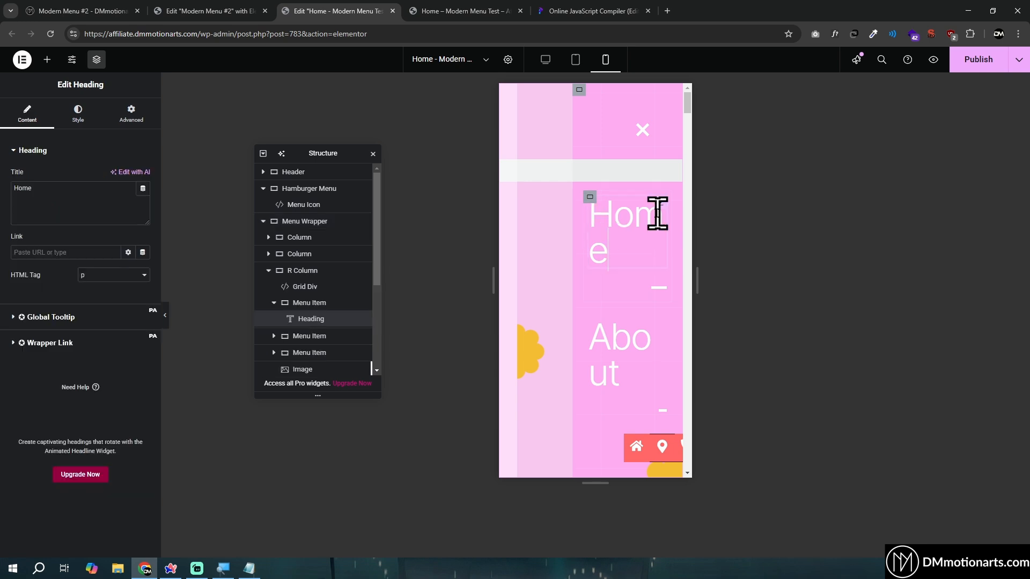
click(78, 115)
click(143, 220)
drag(49, 305, 33, 306)
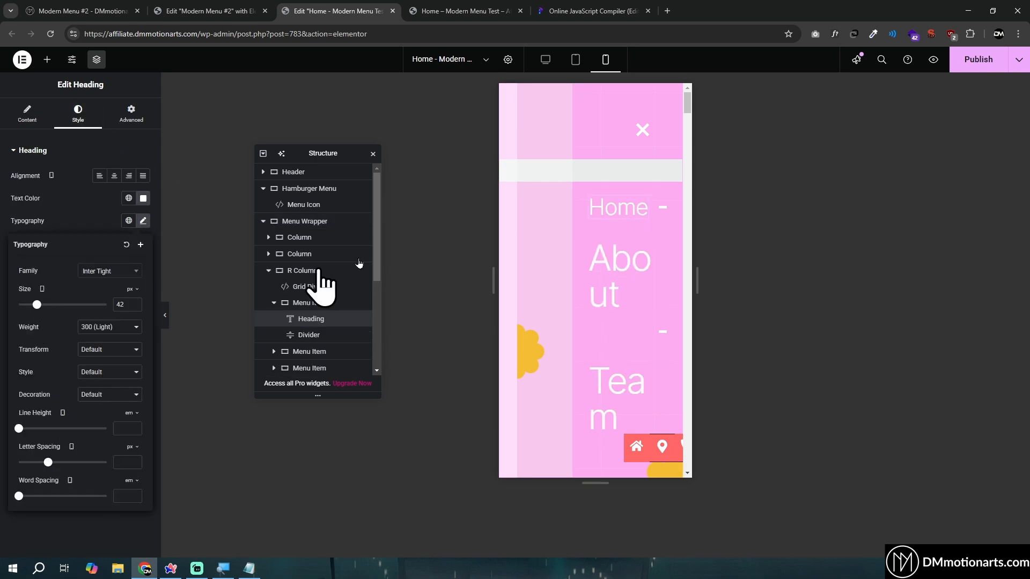
click(535, 68)
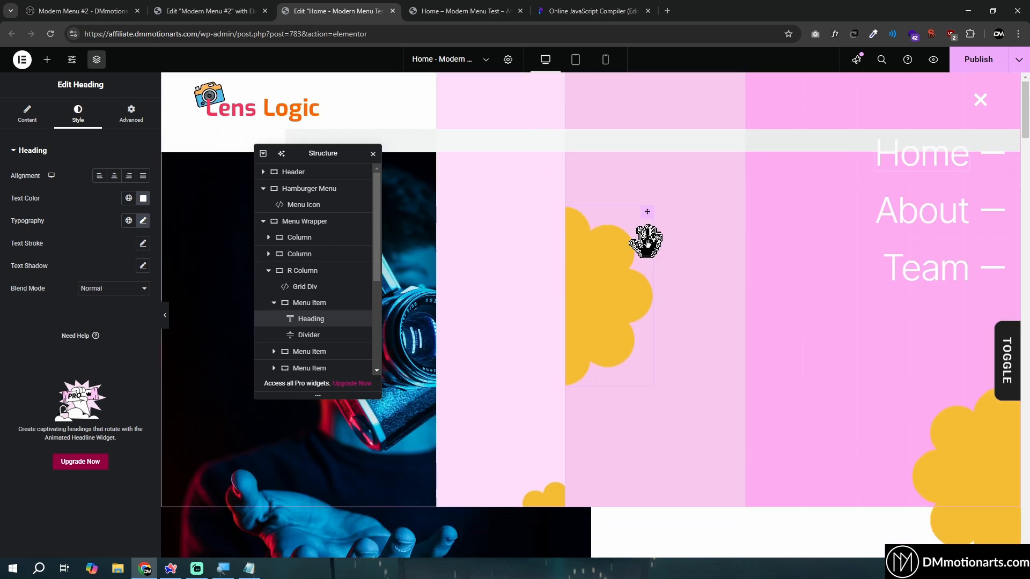
On the preview page, test closing and reopening the slide-in menu and scrolling with it open
click(418, 11)
scroll(747, 329, down, 5)
scroll(739, 322, down, 5)
scroll(739, 322, up, 10)
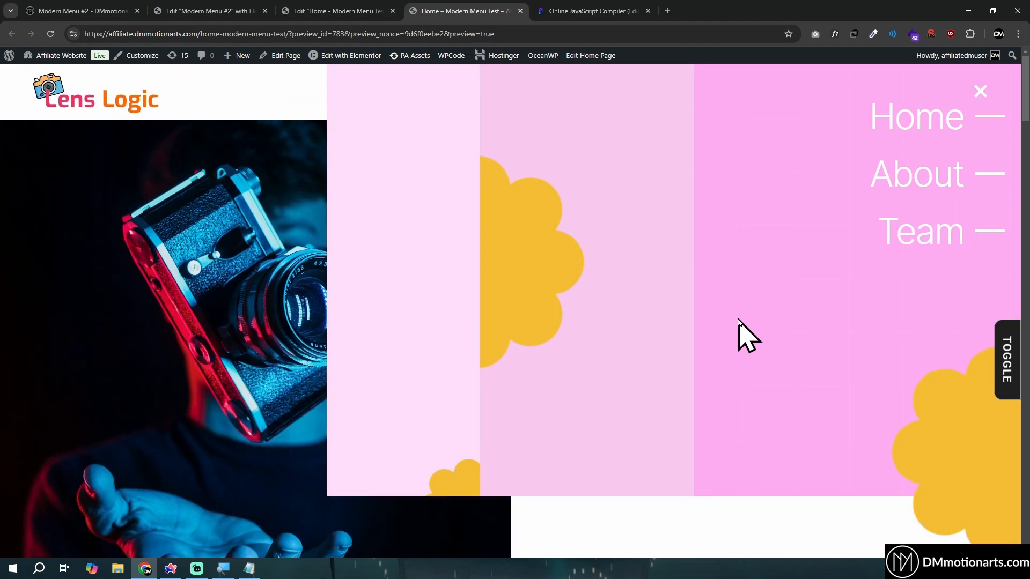
click(981, 92)
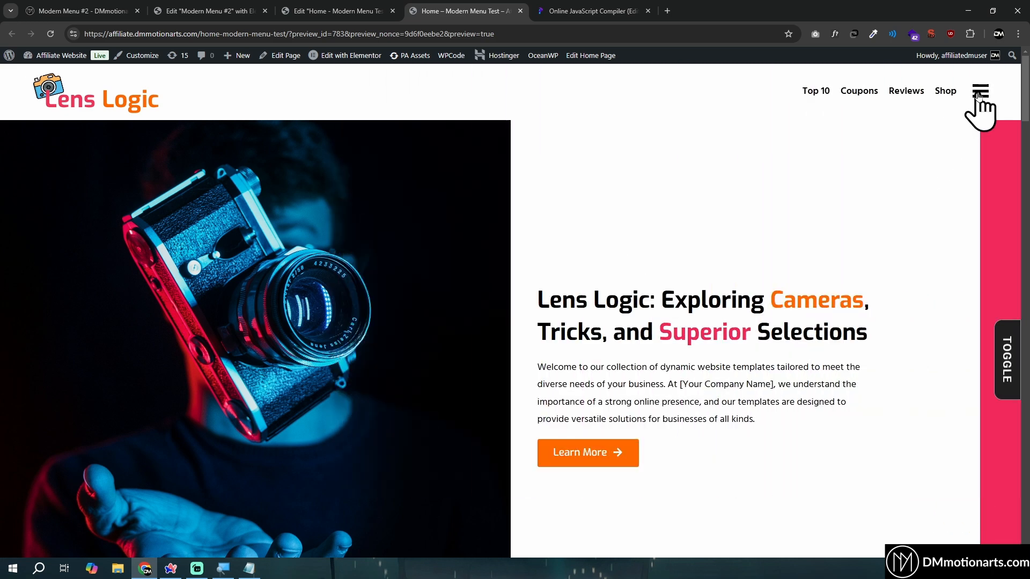
click(981, 98)
click(985, 94)
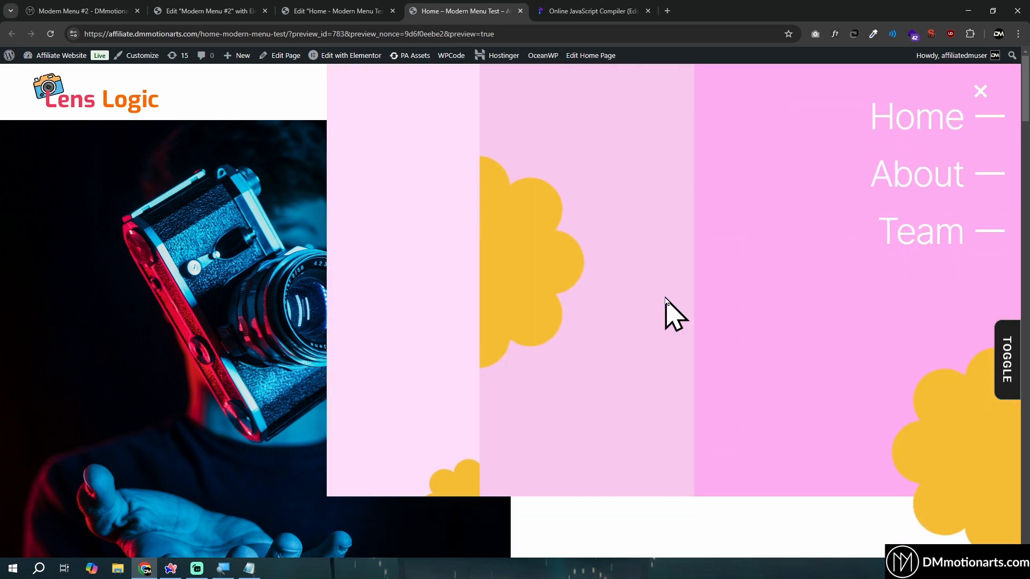
scroll(470, 338, up, 2)
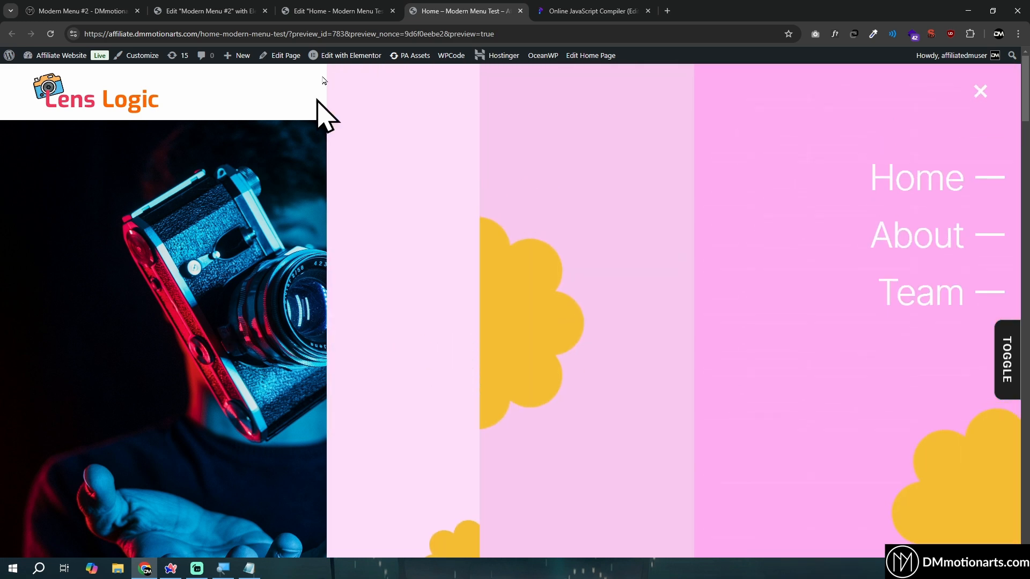
Set R Column's overflow to Hidden in the page editor, and bring up the Menu Wrapper's layout settings
click(346, 7)
click(756, 82)
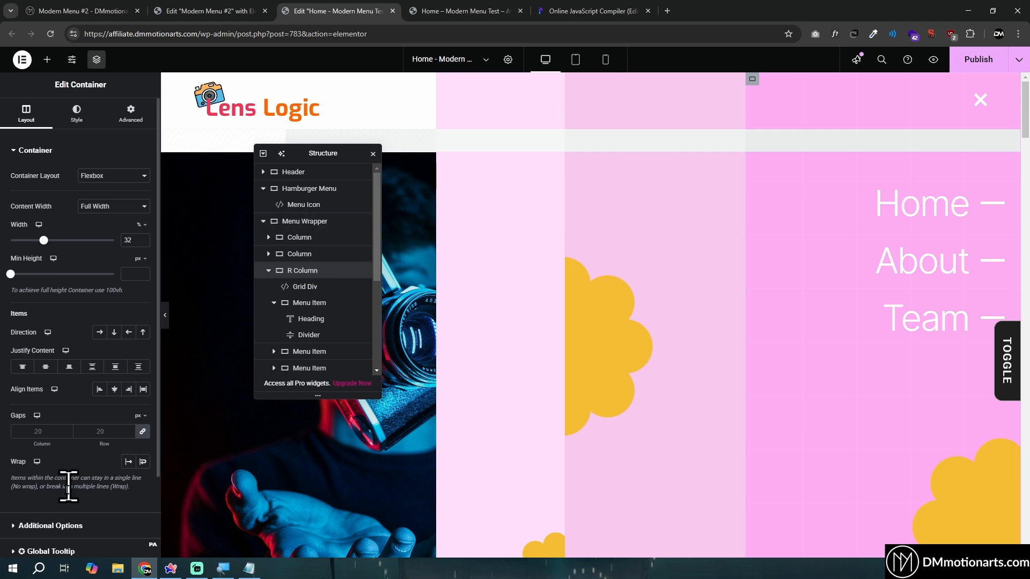
click(42, 527)
click(115, 201)
click(120, 229)
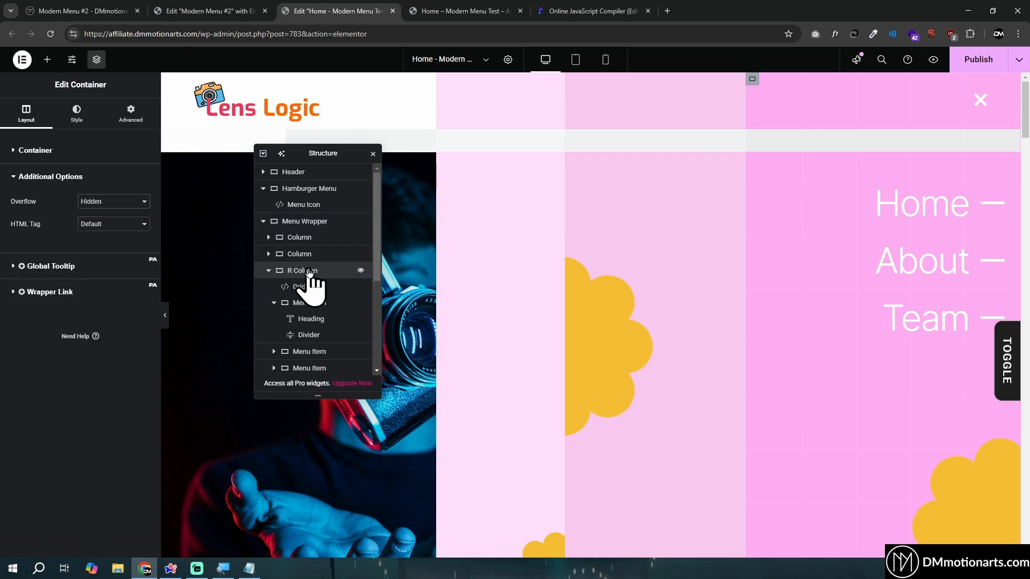
click(311, 222)
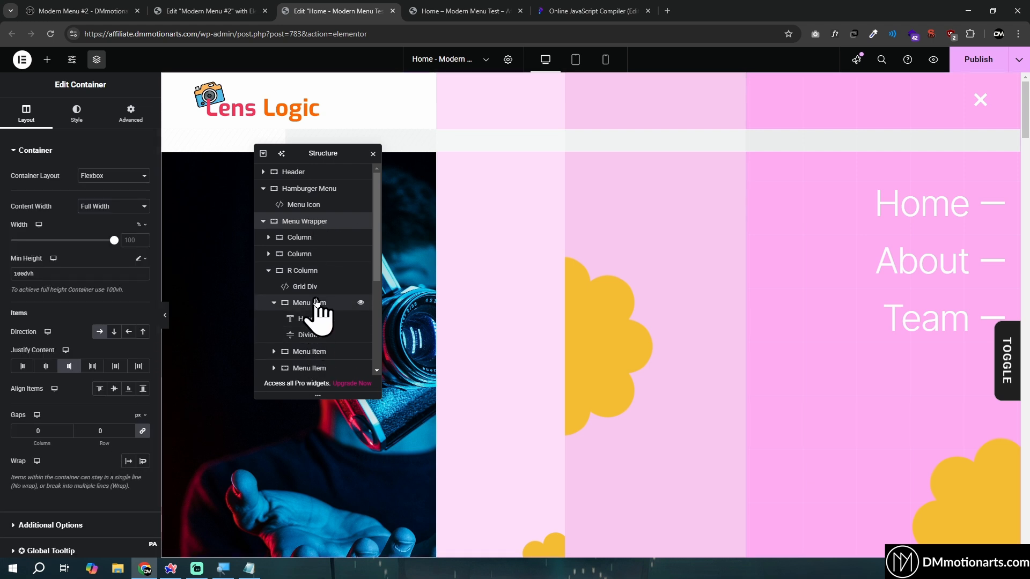
scroll(317, 303, down, 2)
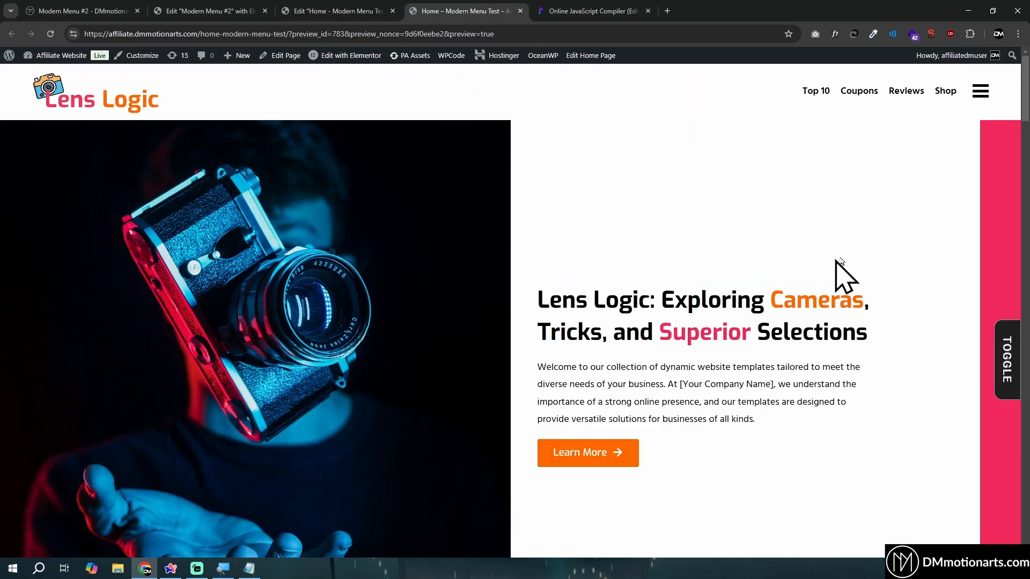
On the preview page, examine page scrolling behind the open slide-in menu and again with the menu closed
click(980, 93)
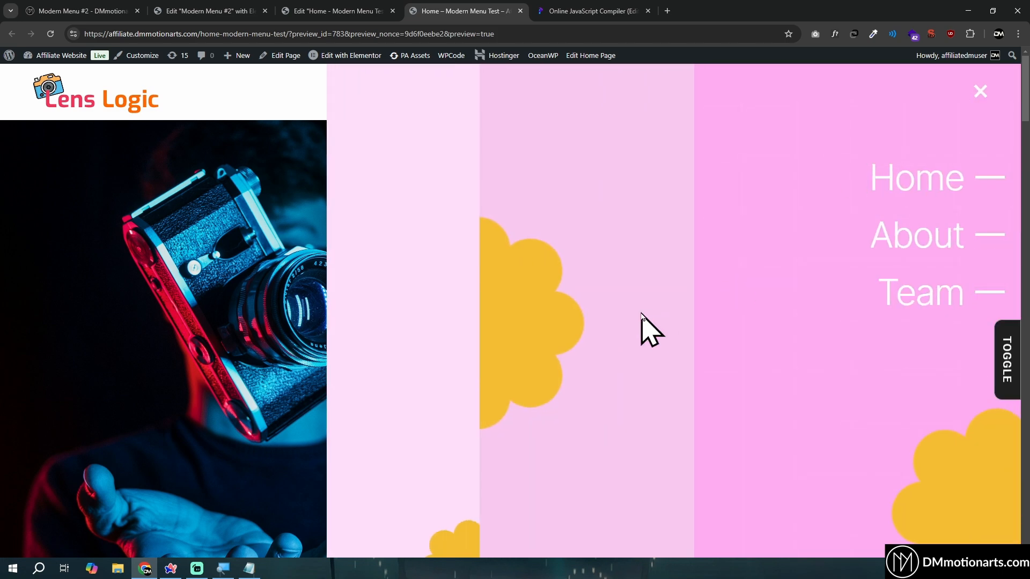
scroll(490, 361, down, 6)
scroll(279, 337, up, 8)
scroll(279, 338, down, 20)
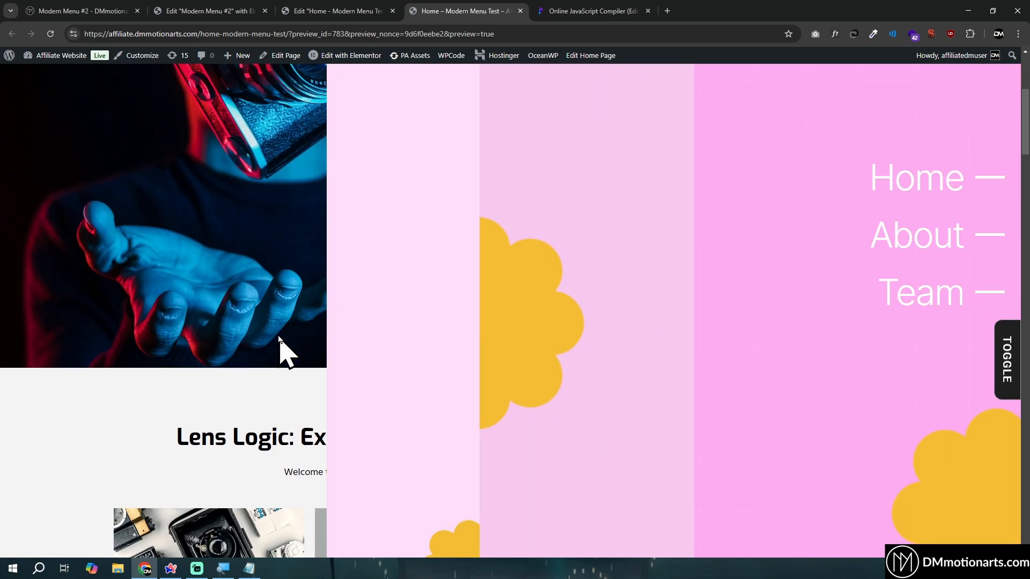
scroll(574, 403, down, 5)
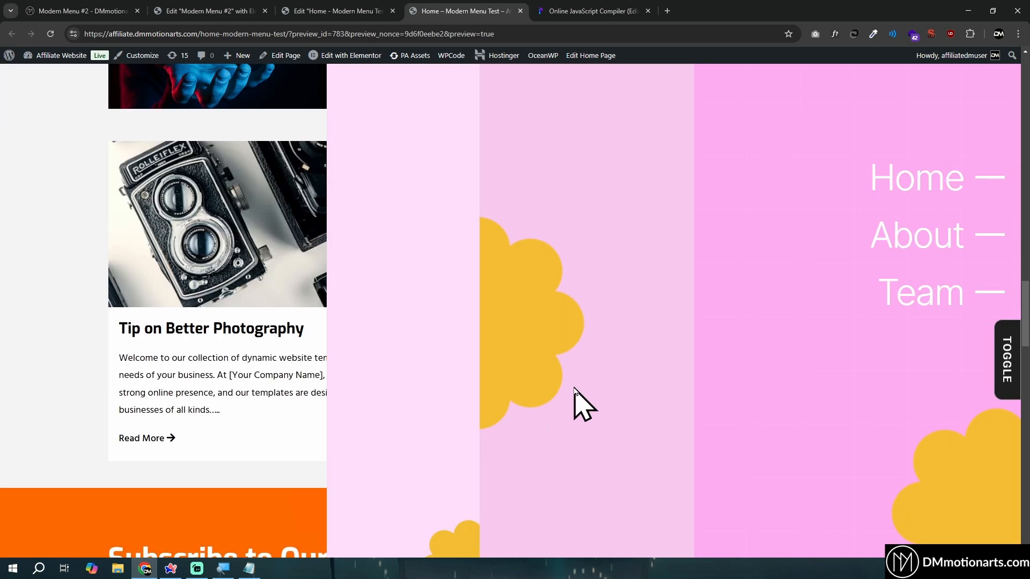
scroll(575, 403, up, 20)
scroll(759, 285, up, 5)
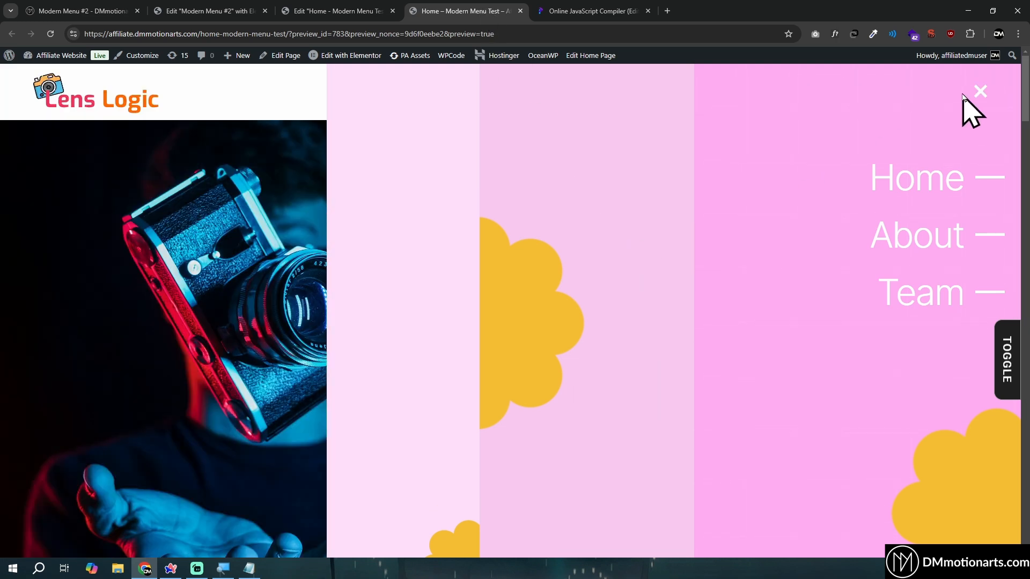
click(978, 90)
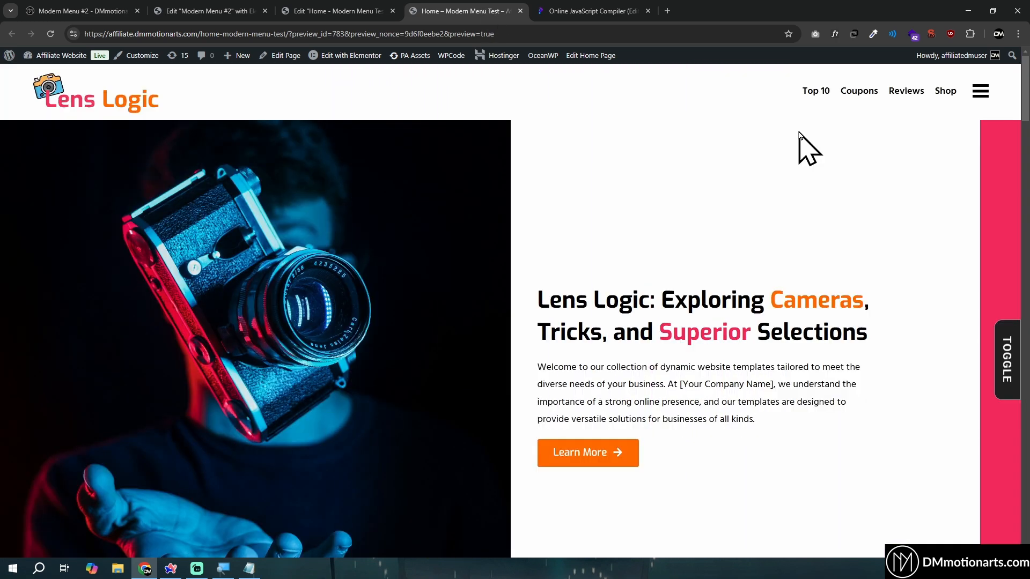
scroll(699, 278, down, 15)
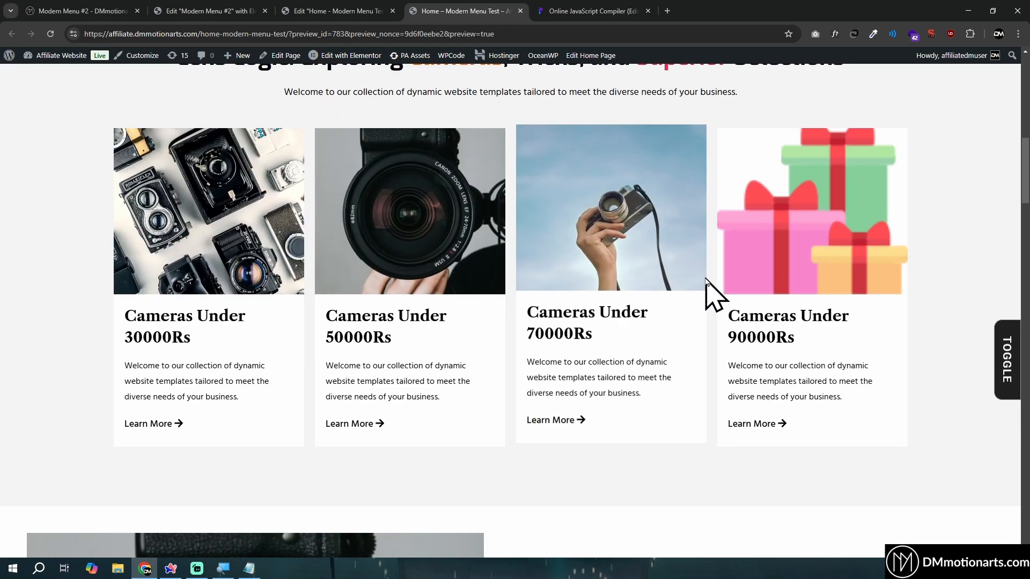
scroll(719, 331, down, 16)
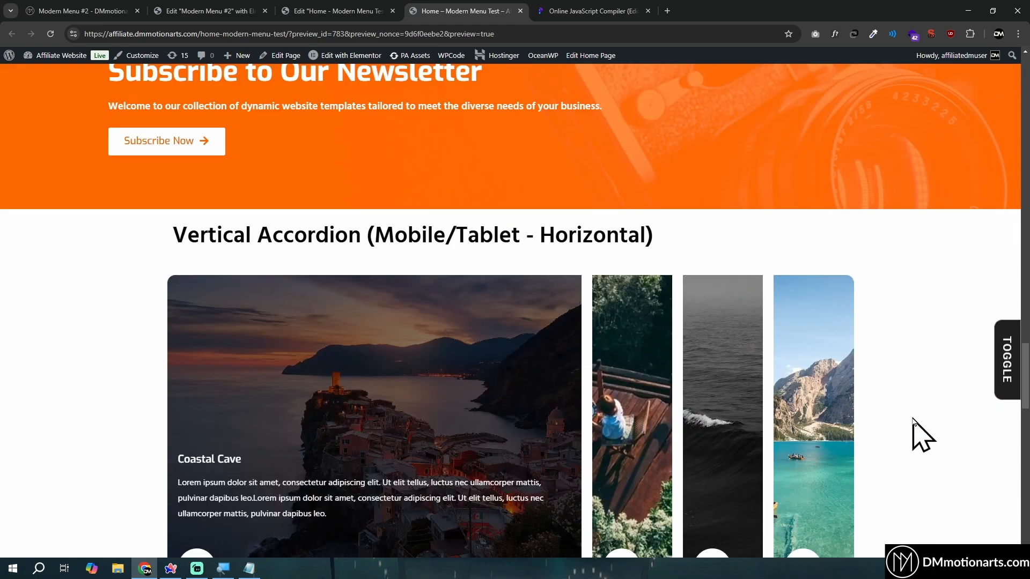
middle_click(910, 417)
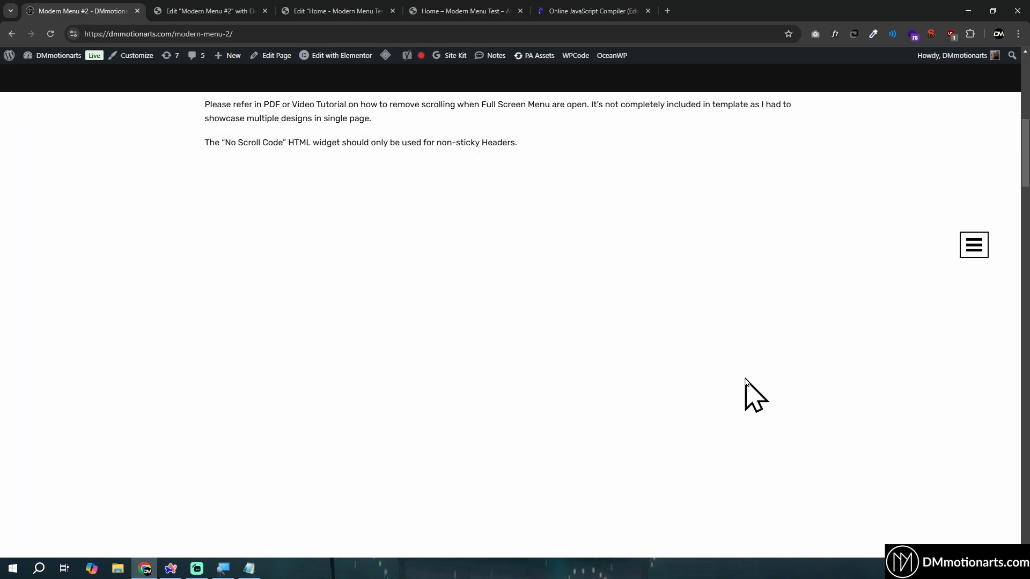
Read the No Scroll Code note about non-sticky headers on the Modern Menu #2 page, and recheck scrolling on the preview page
drag(349, 135, 552, 145)
click(428, 146)
click(532, 146)
click(344, 12)
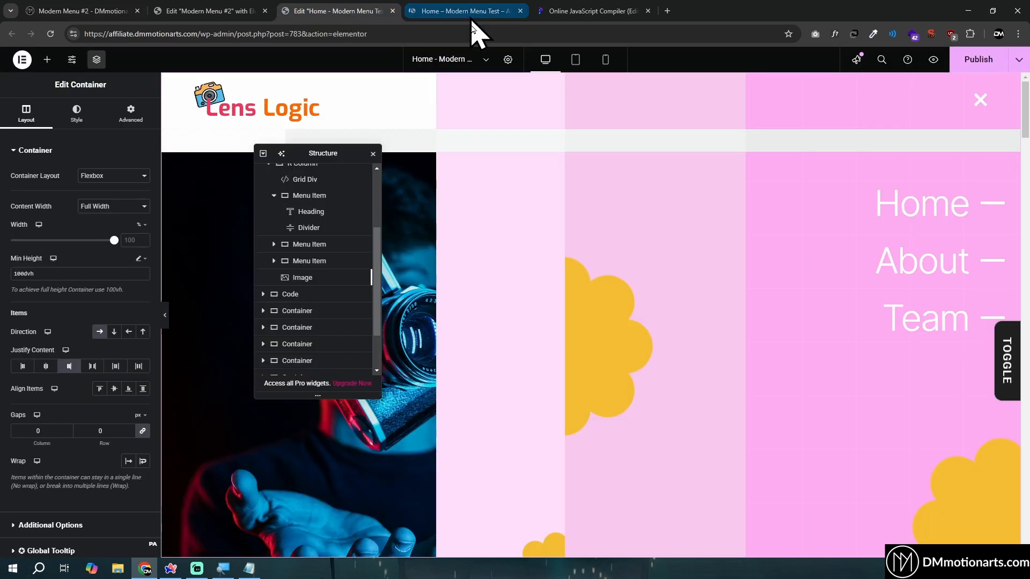
click(509, 7)
scroll(747, 375, down, 5)
scroll(711, 378, up, 5)
click(338, 10)
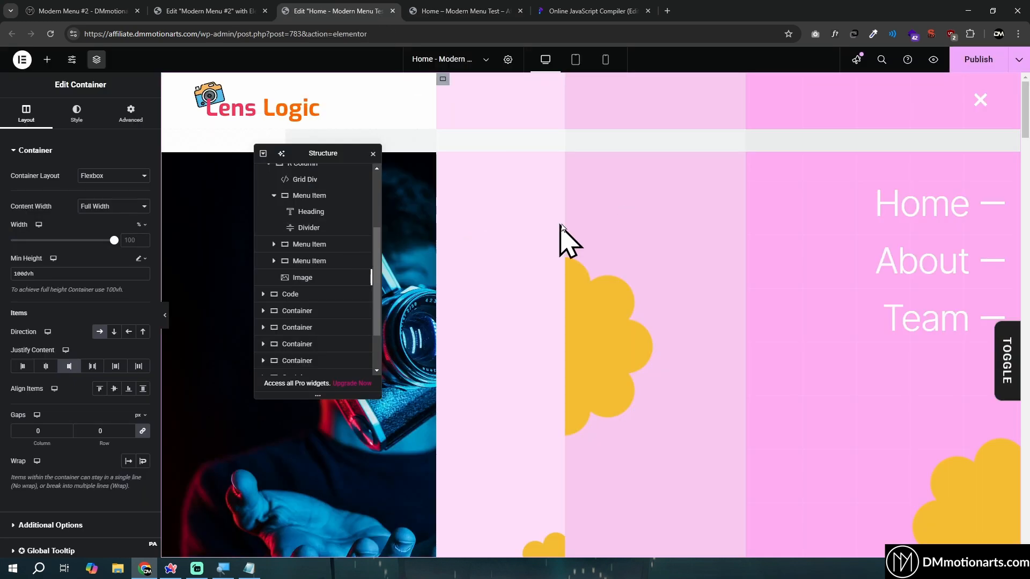
Add an HTML widget above the existing one in the Code container and name it "no scroll"
scroll(321, 206, up, 3)
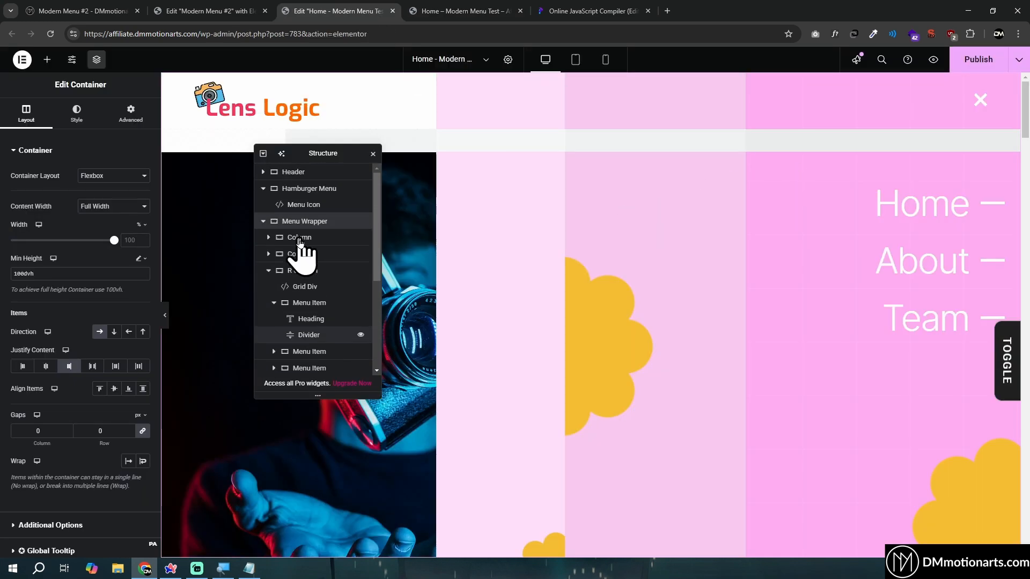
click(983, 103)
click(262, 188)
click(263, 206)
click(263, 222)
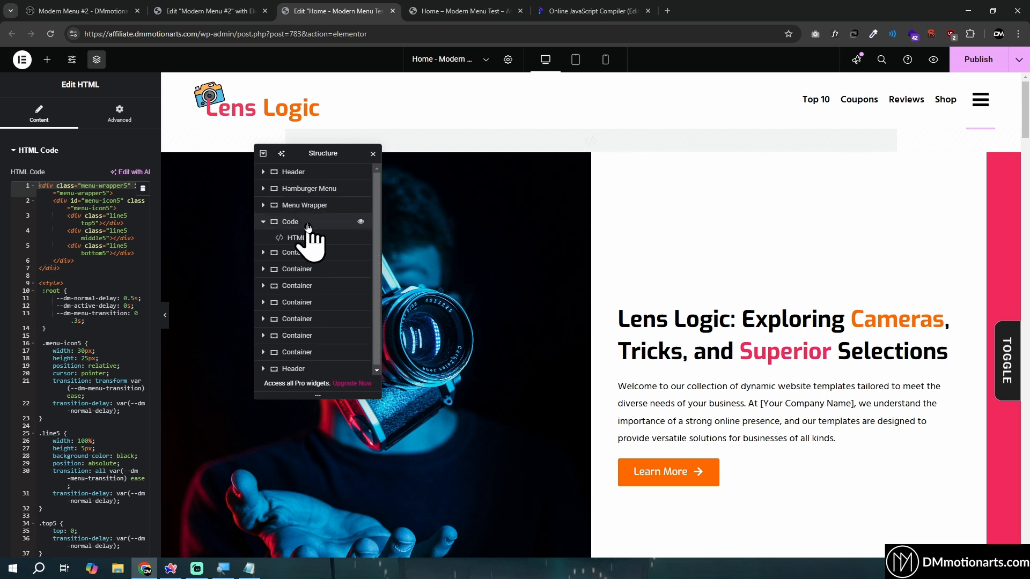
click(297, 225)
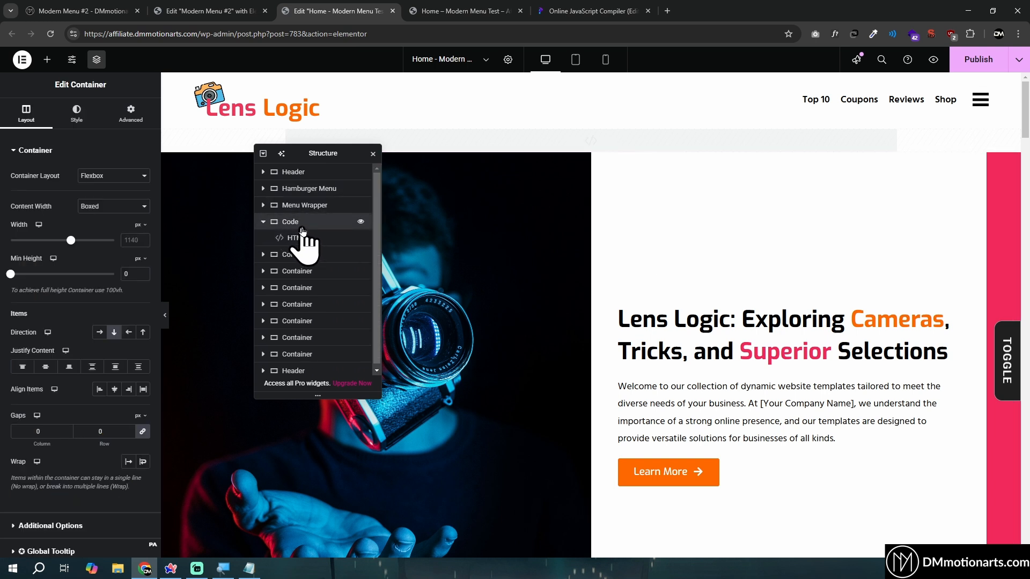
click(47, 59)
text(html)
drag(46, 168, 328, 249)
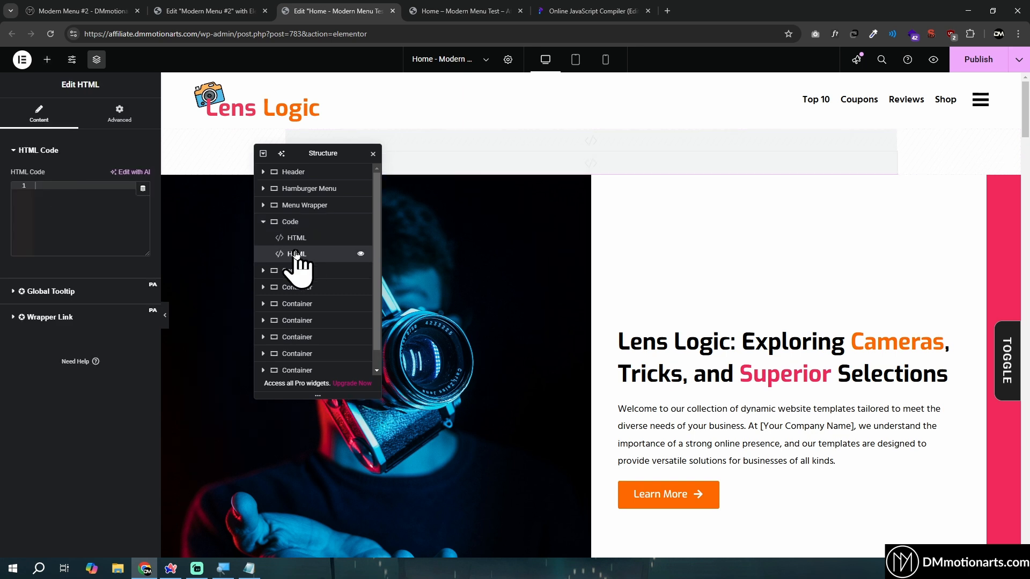
text(m)
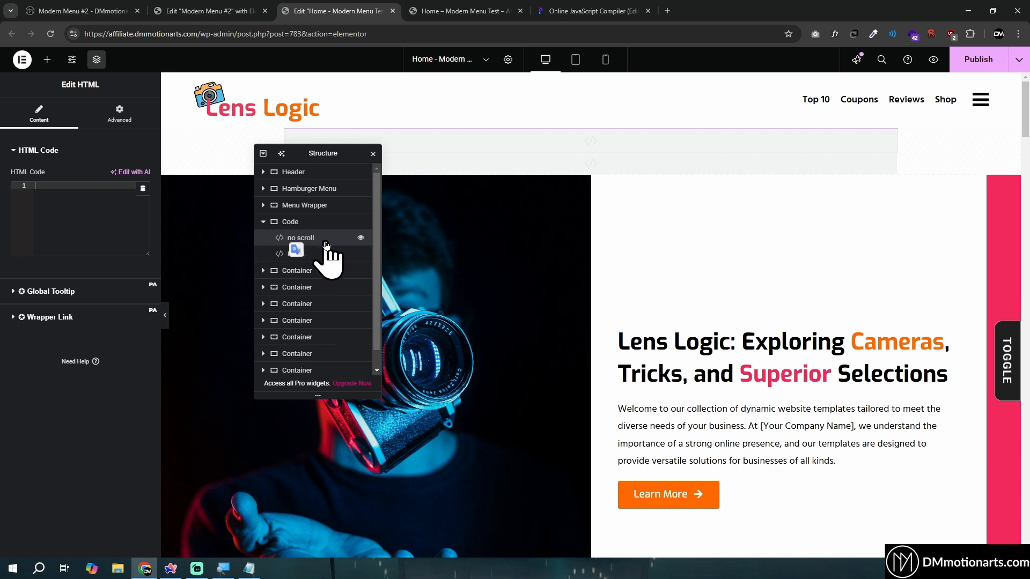
Copy the full code of the No Scroll Code widget in the Modern Menu #2 template into the new "no scroll" widget
click(203, 10)
scroll(960, 215, up, 3)
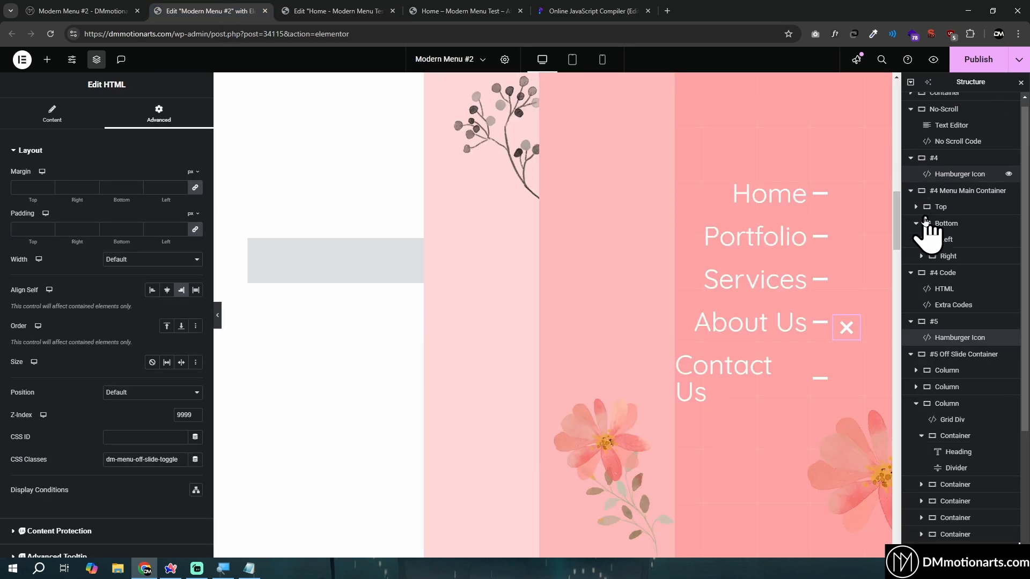
click(941, 150)
click(71, 228)
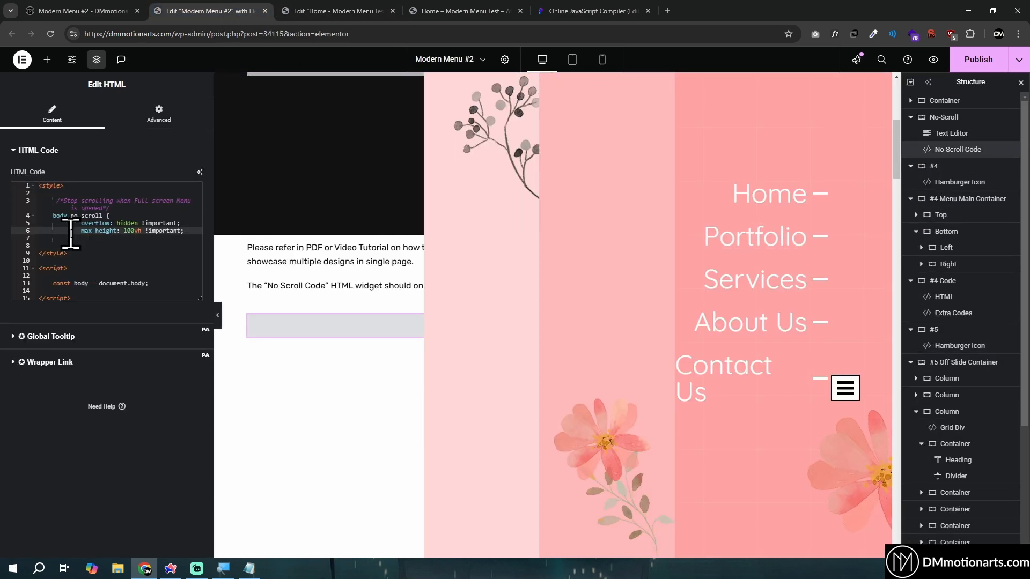
key(ctrl+a)
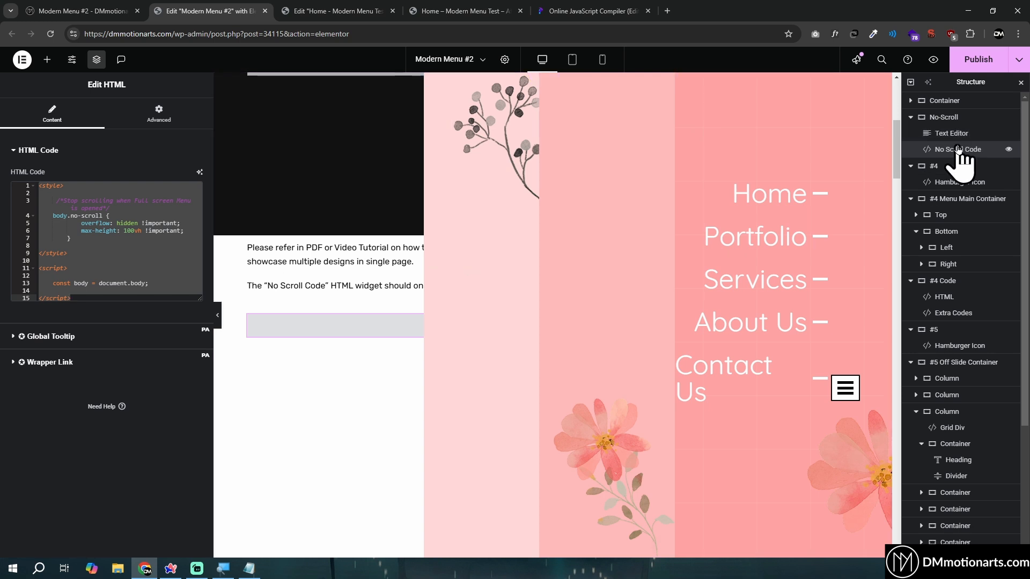
click(325, 10)
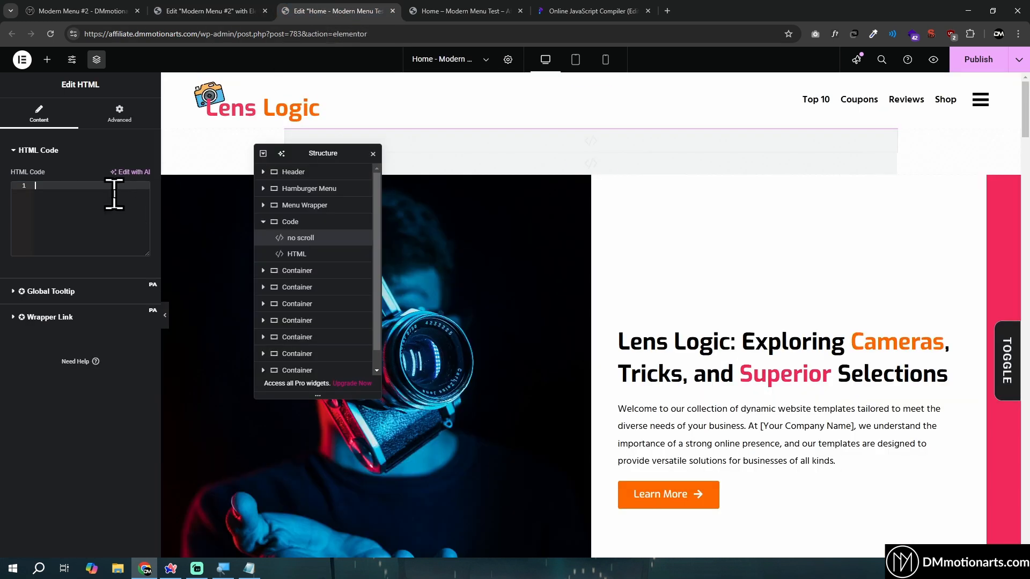
text(<style>      /*Stop scrolling when Full screen Menu opened*/     body.no-scroll {             overflow: hidden !important;             max-height: 100vh !important;         }  </style>  <script>      const body = document.body;  </script>)
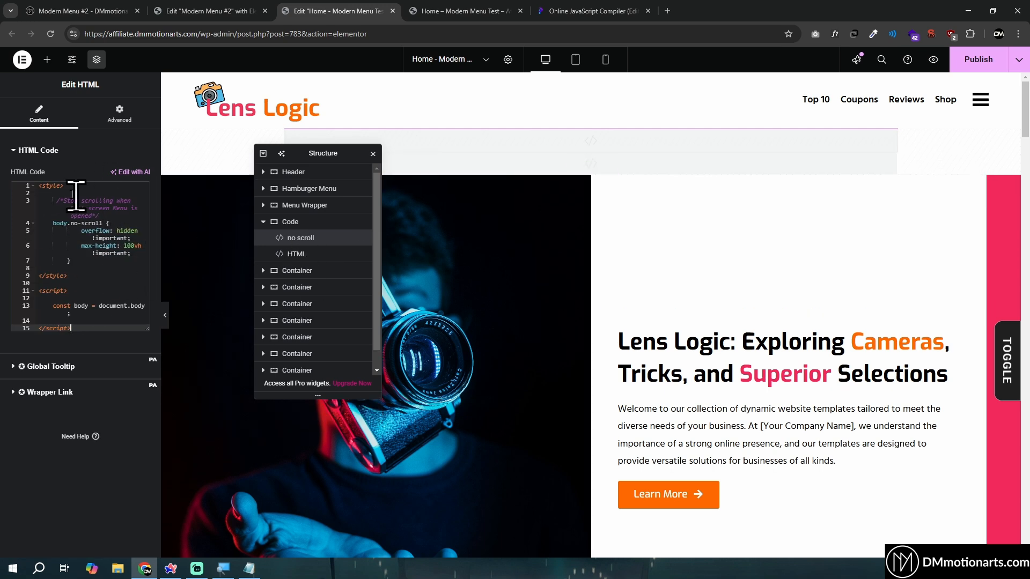
Uncomment the body.classList.remove('no-scroll') and body.classList.add('no-scroll') lines in the existing HTML widget's script
click(298, 255)
scroll(68, 277, down, 1)
scroll(68, 277, down, 15)
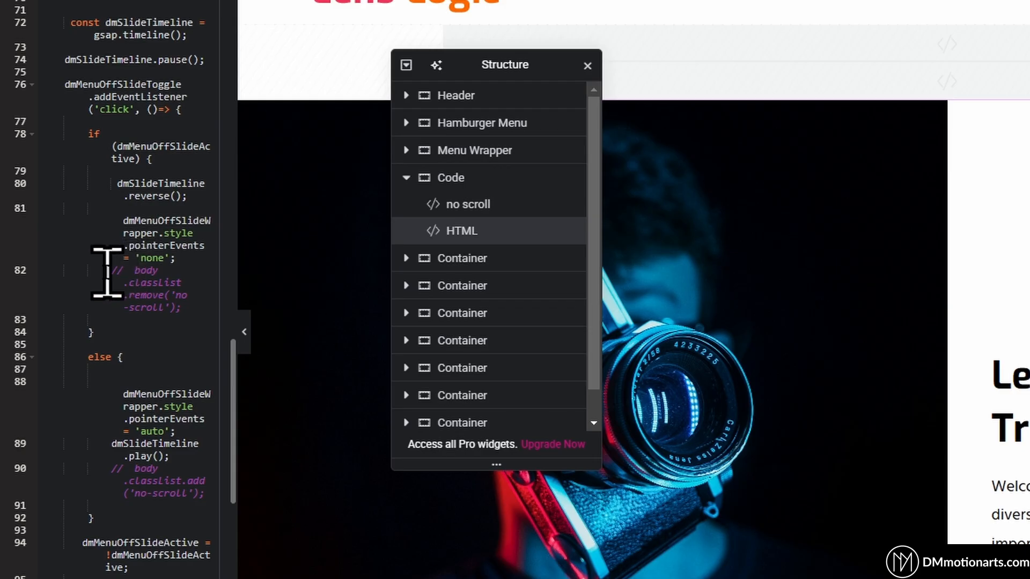
click(80, 278)
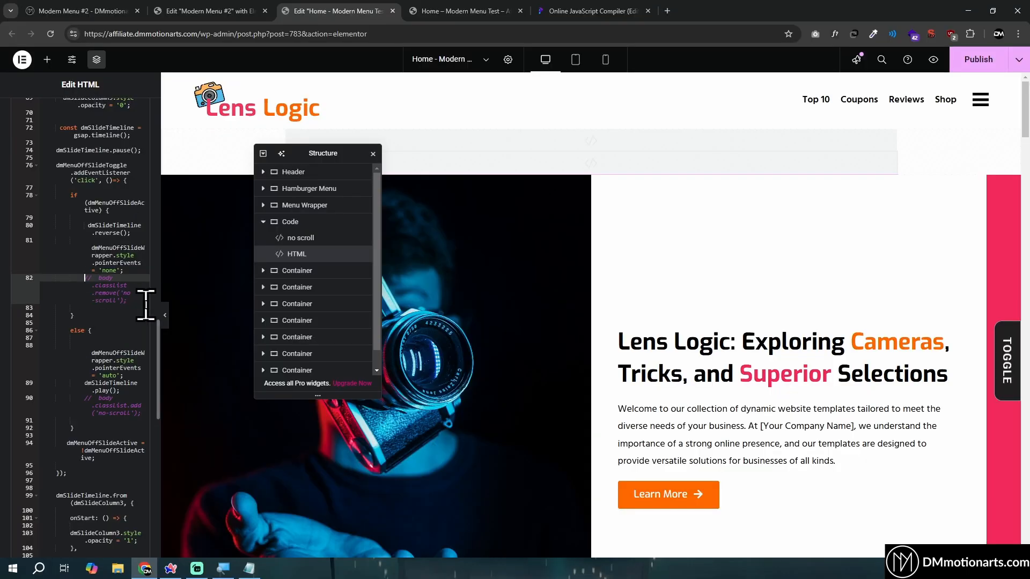
key(Delete)
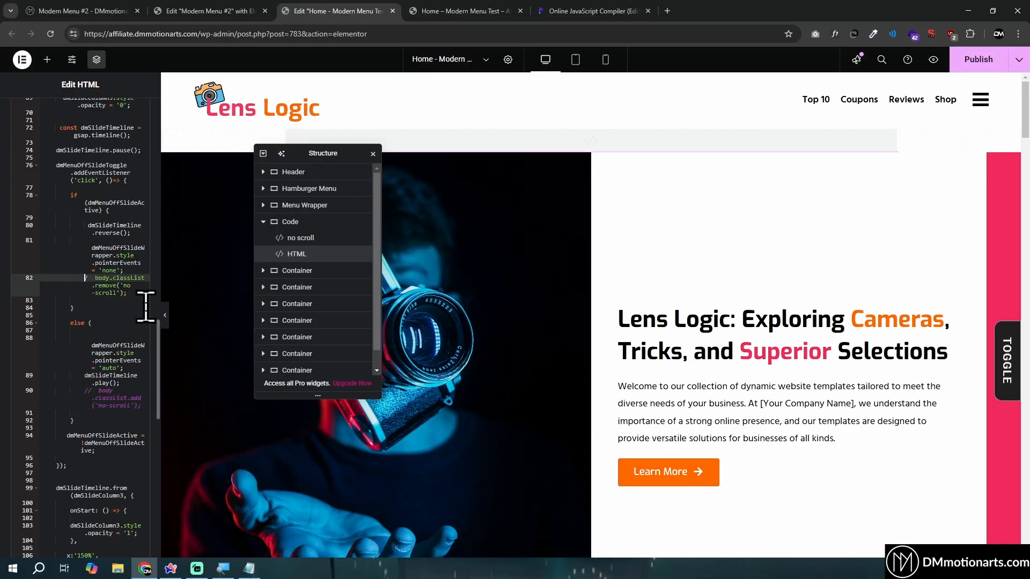
click(81, 397)
key(Delete)
key(Delete)
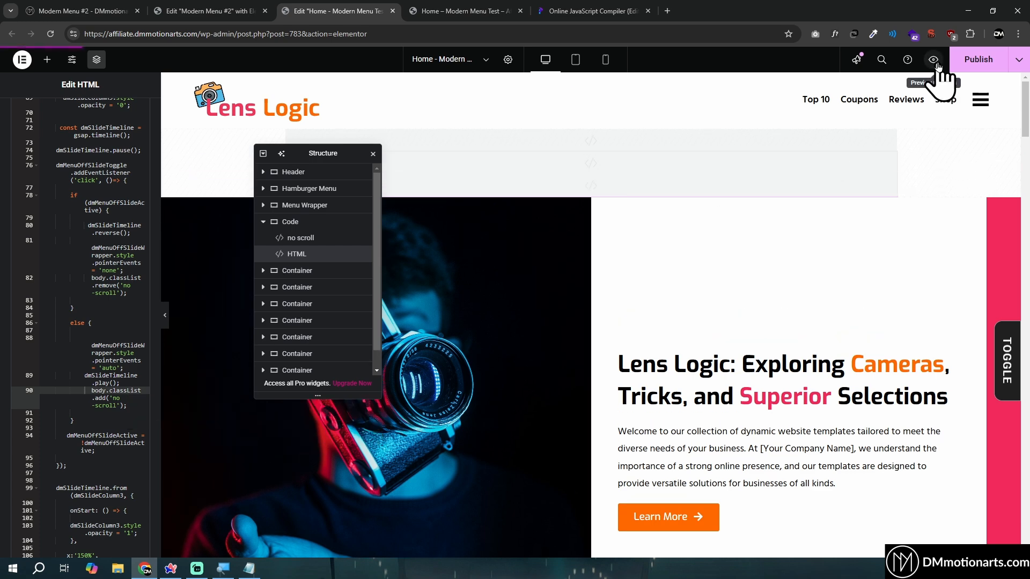
Preview the page and examine page scrolling with the slide-in menu open and again with it closed
click(934, 60)
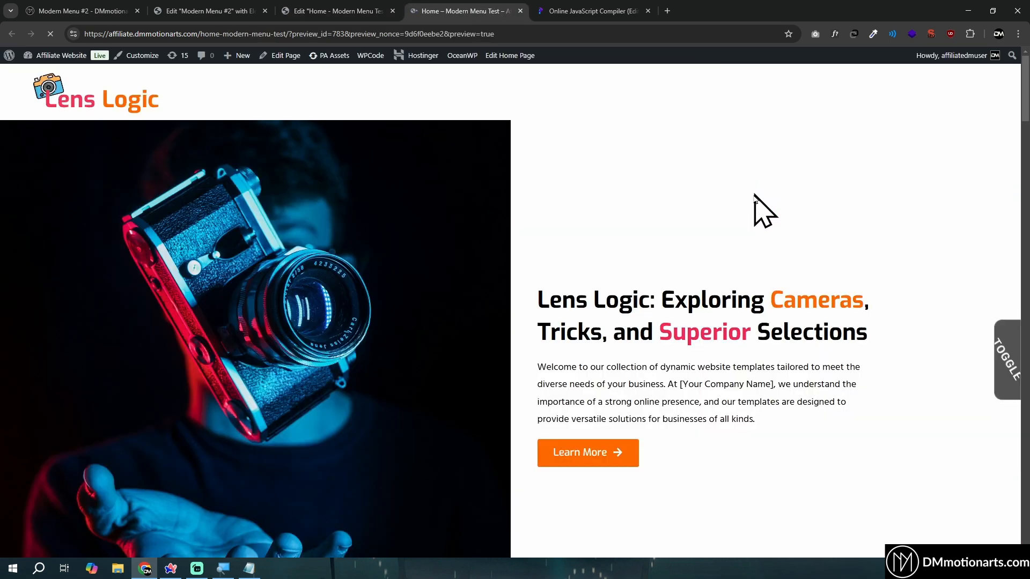
scroll(689, 333, down, 2)
scroll(689, 375, down, 8)
scroll(690, 397, up, 10)
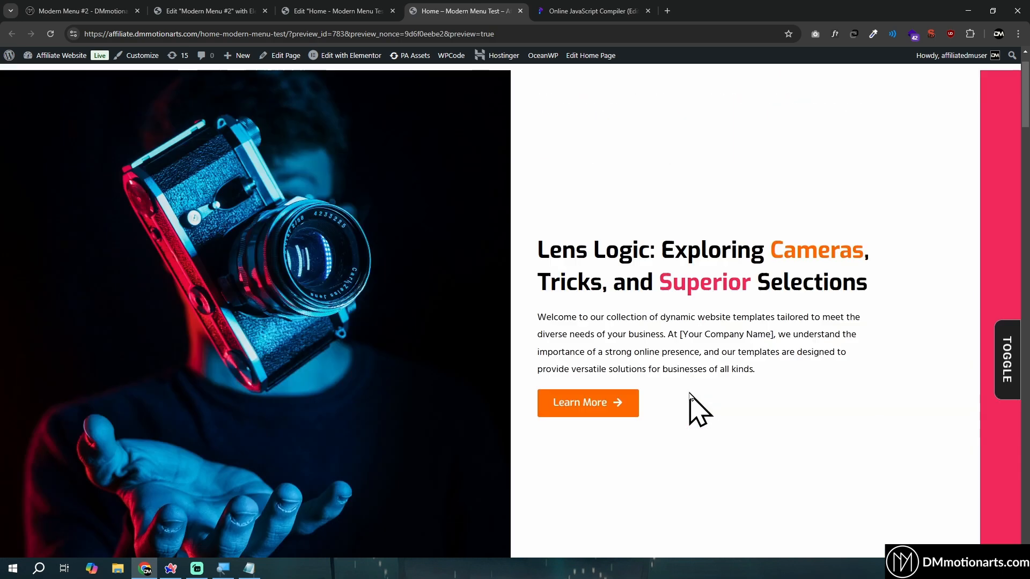
click(980, 91)
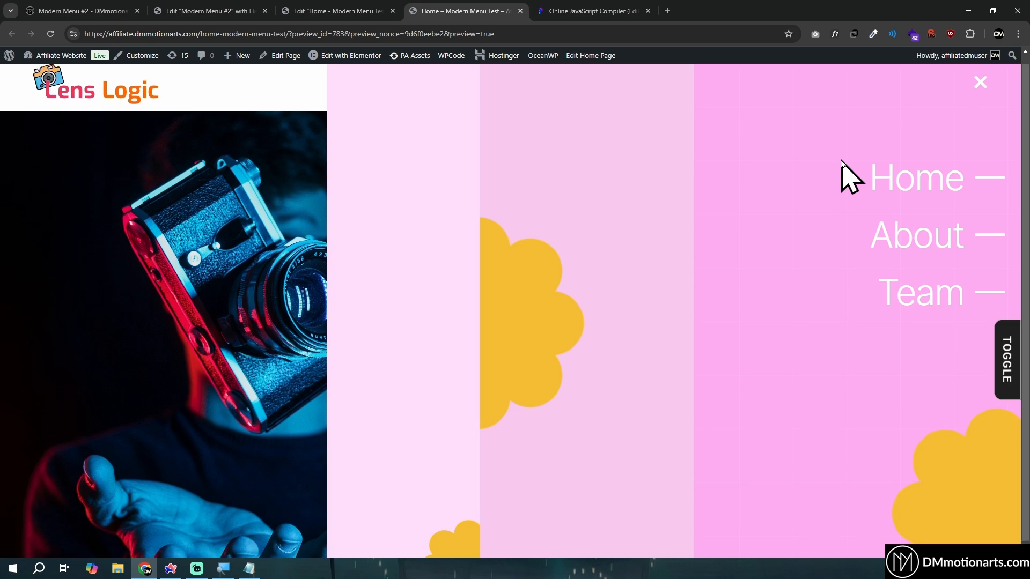
click(990, 87)
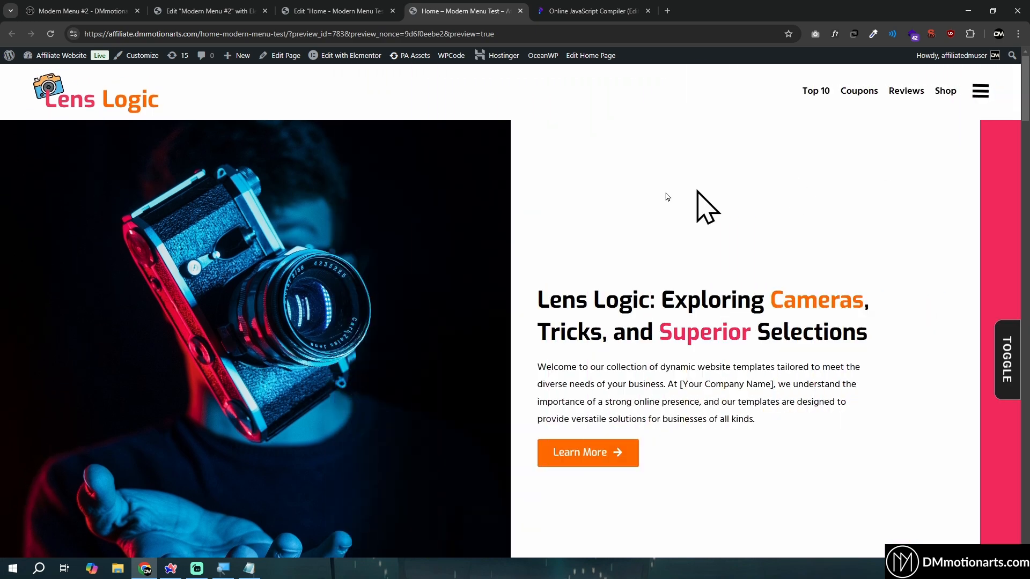
scroll(839, 361, down, 8)
scroll(839, 361, up, 8)
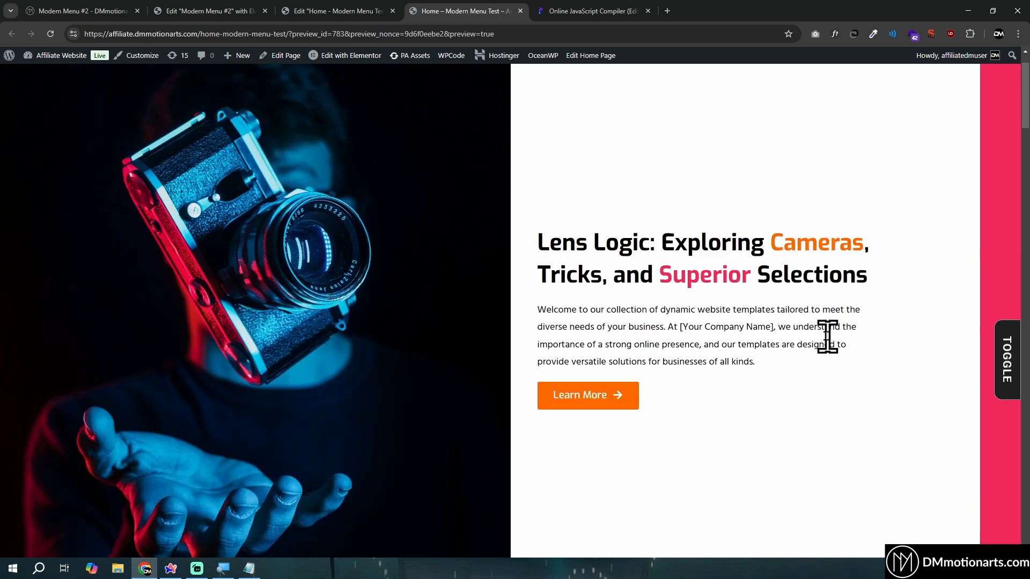
Delete the "no scroll" widget from the Code container of the Home page
click(204, 11)
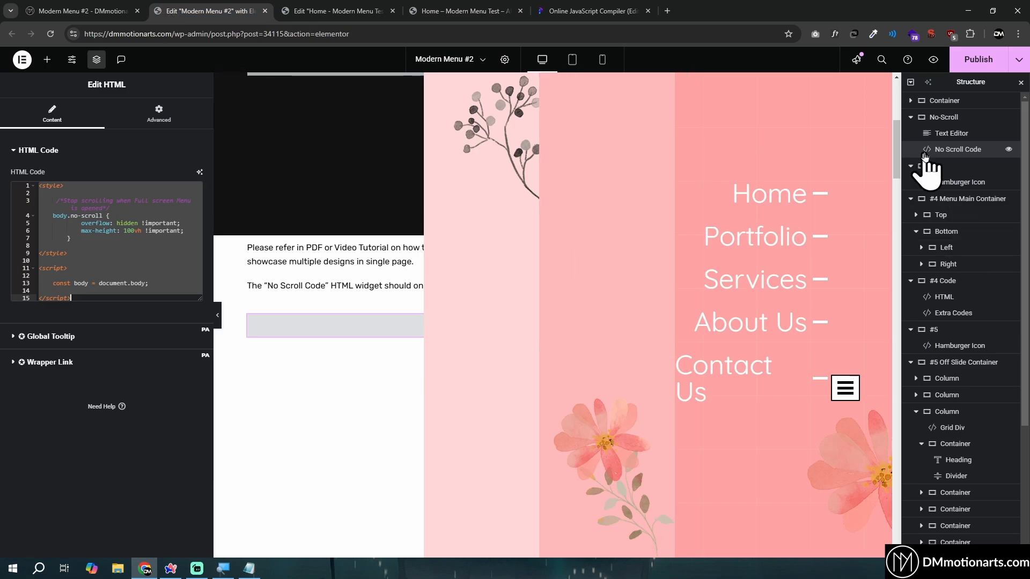
click(338, 11)
click(308, 239)
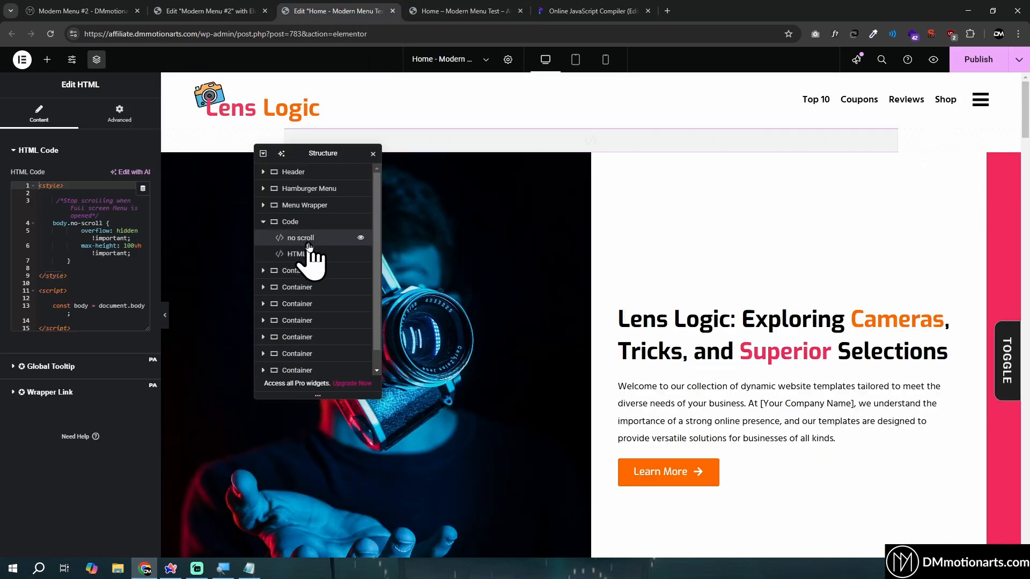
right_click(305, 244)
click(333, 463)
Comment out the body.classList remove and add 'no-scroll' lines in the HTML widget's script again
click(306, 241)
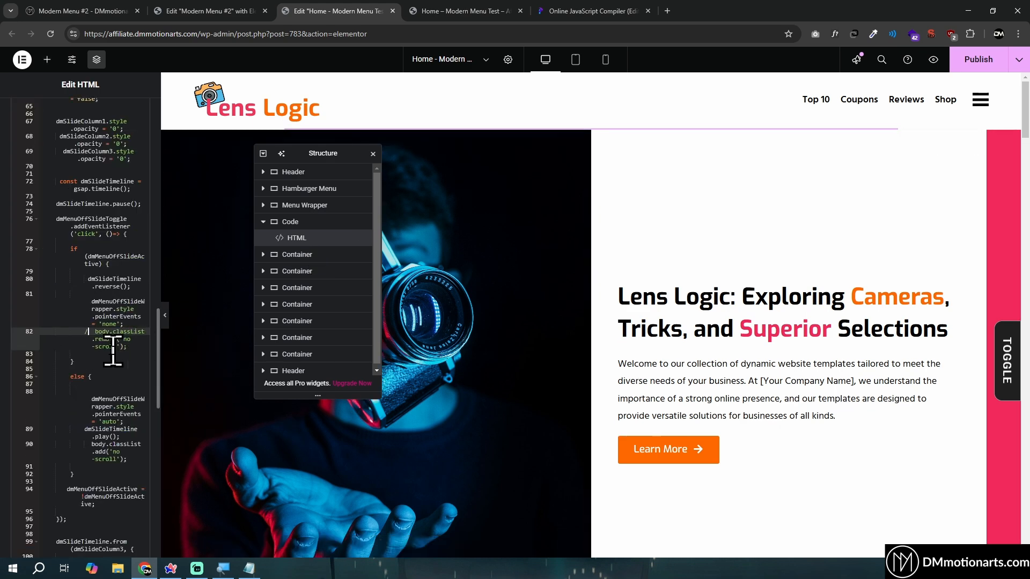
key(ctrl+slash)
click(78, 452)
key(ctrl+slash)
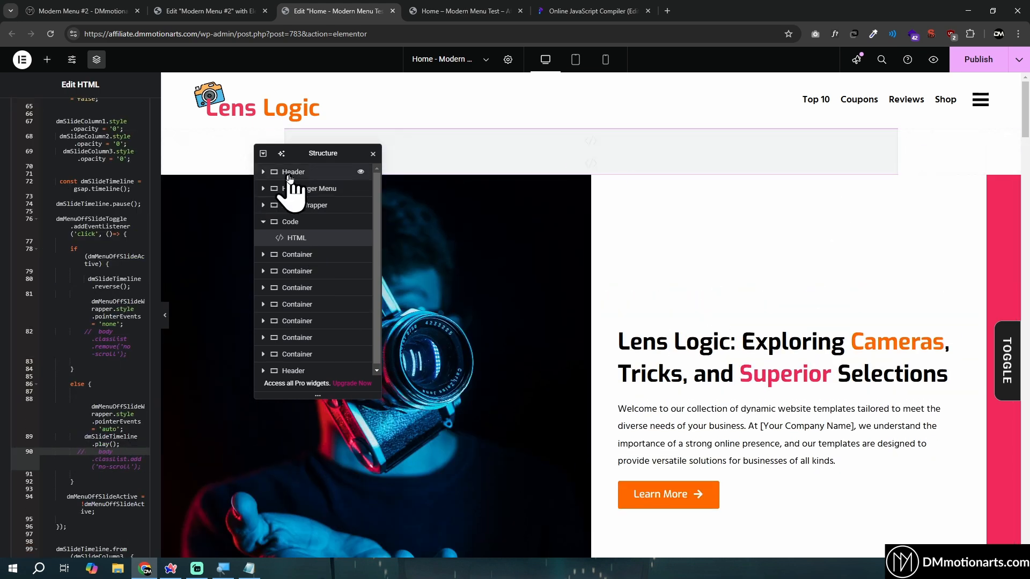
Set the Menu Icon widget's top margin to 0
click(981, 101)
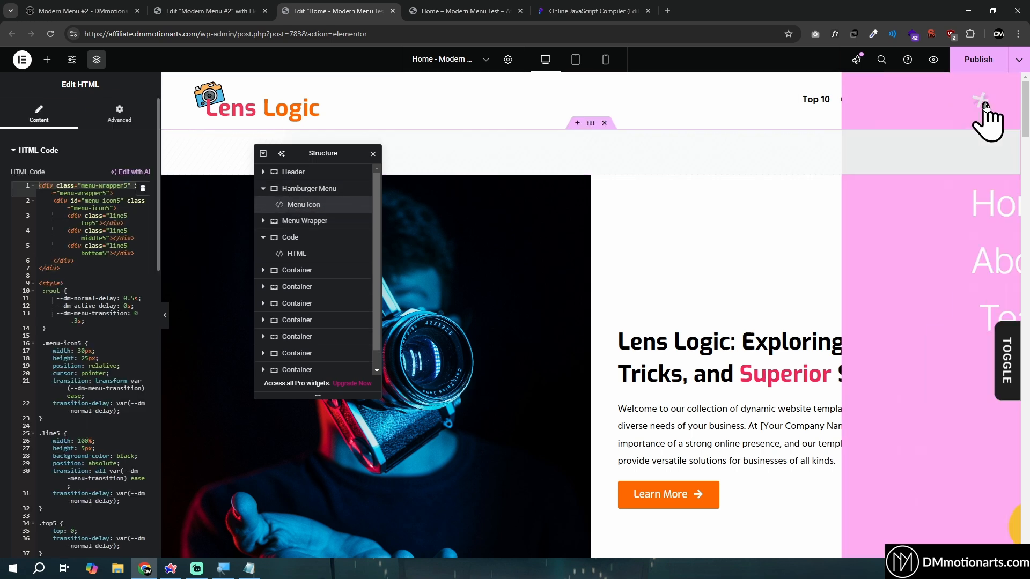
click(981, 101)
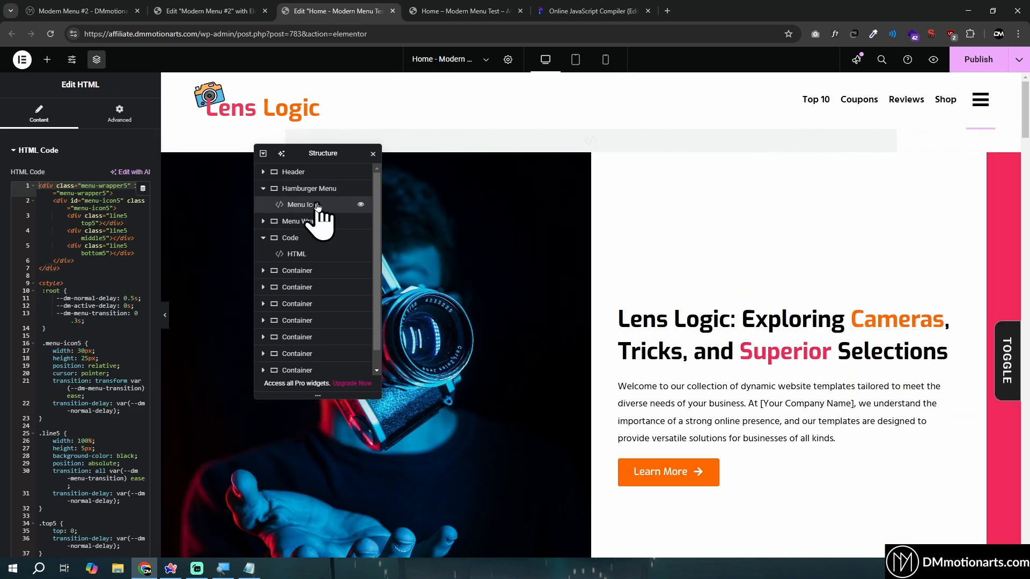
click(119, 117)
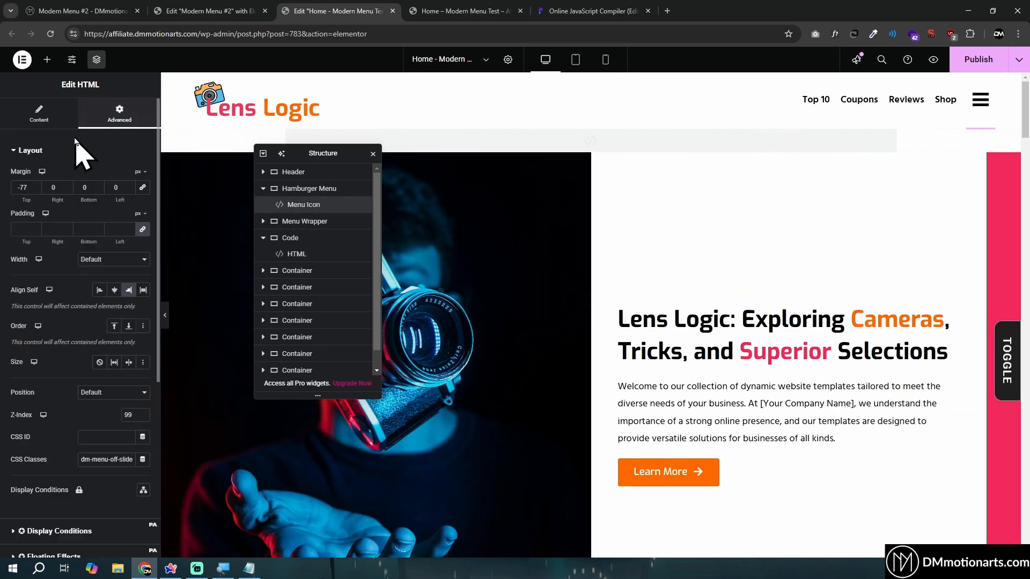
key(ctrl+a)
text(0)
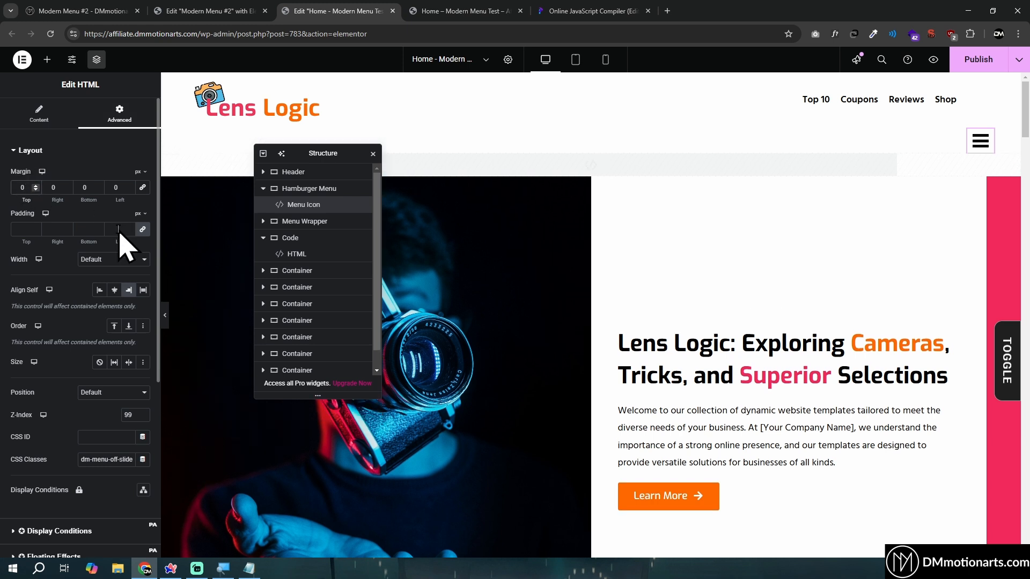
click(116, 401)
click(103, 435)
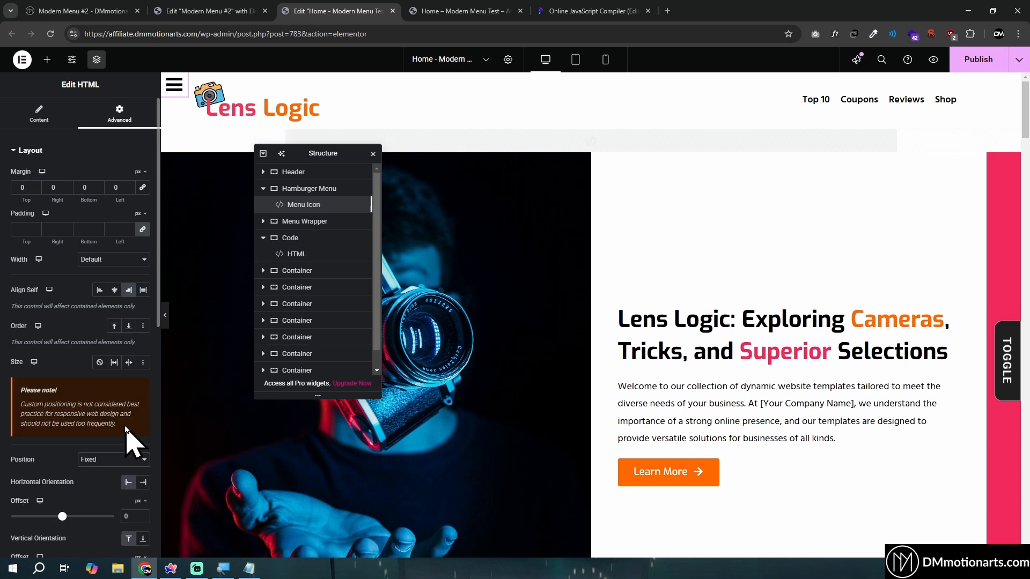
click(113, 459)
click(102, 472)
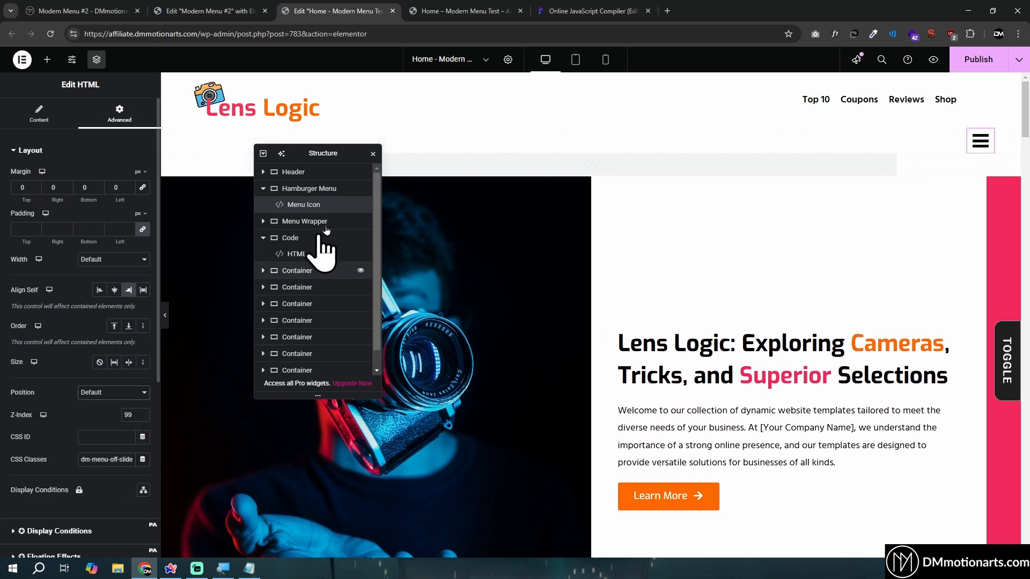
Set the Header container's position to Fixed in its advanced layout settings
click(304, 172)
click(130, 114)
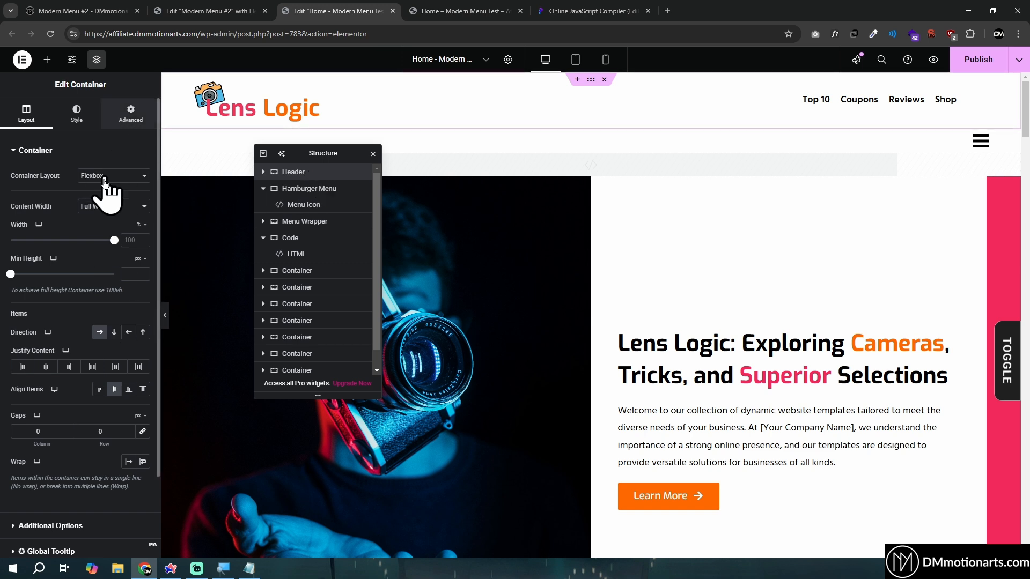
scroll(63, 337, down, 5)
click(82, 377)
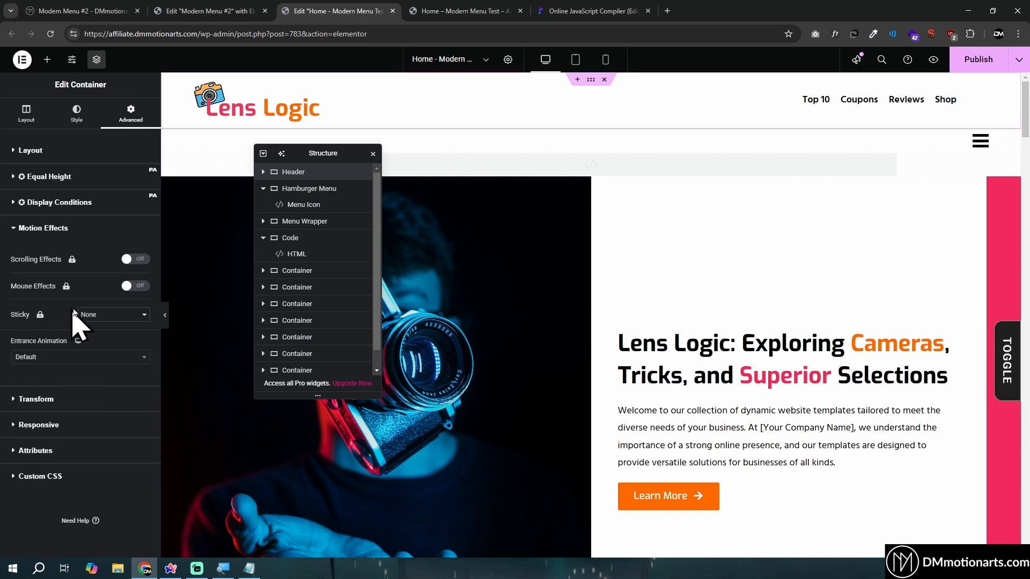
click(32, 152)
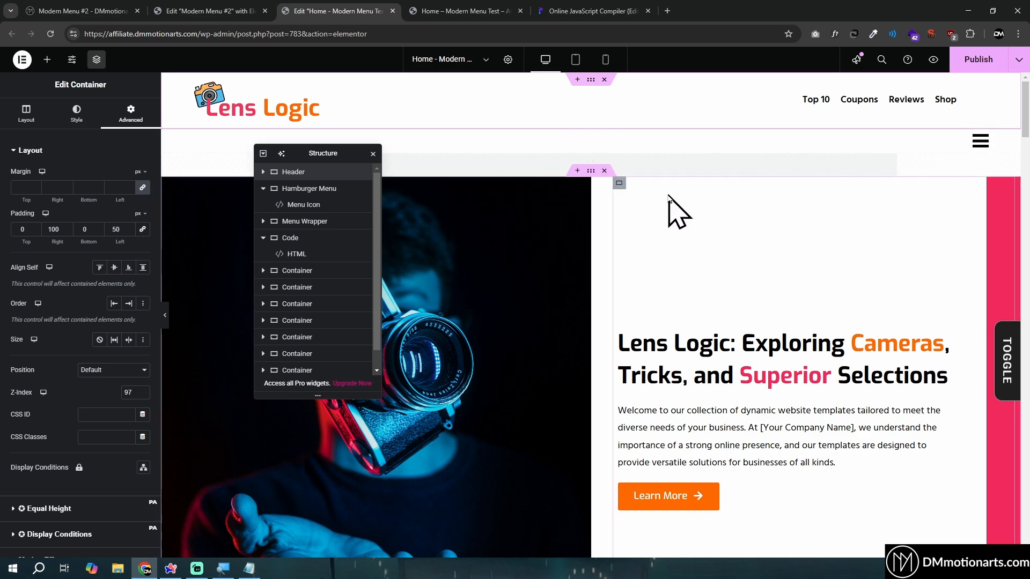
scroll(75, 333, down, 3)
click(107, 188)
click(116, 228)
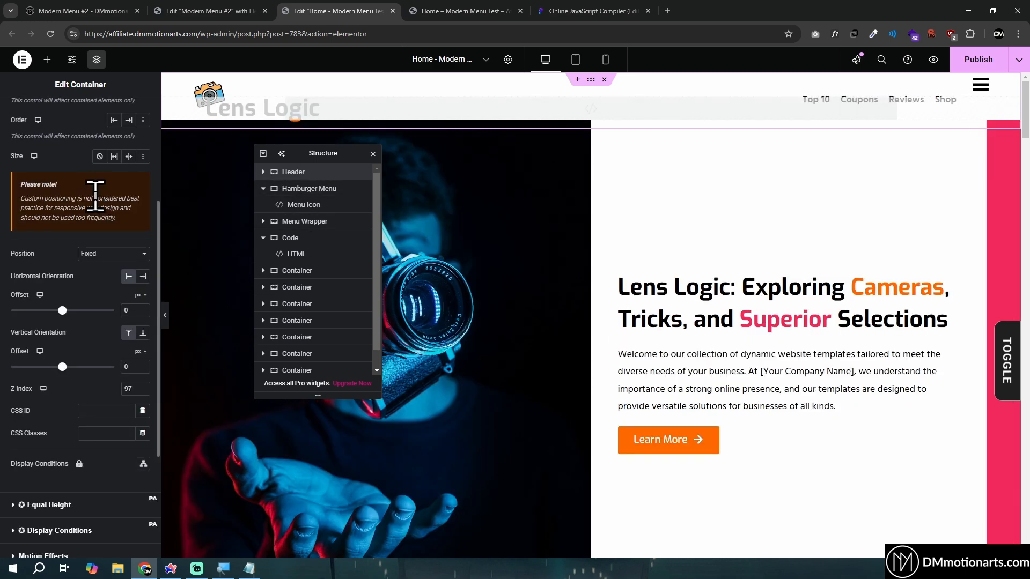
Give the Header container a solid white #FFFFFF background and check it while scrolling the page
scroll(91, 253, down, 1)
scroll(586, 329, down, 5)
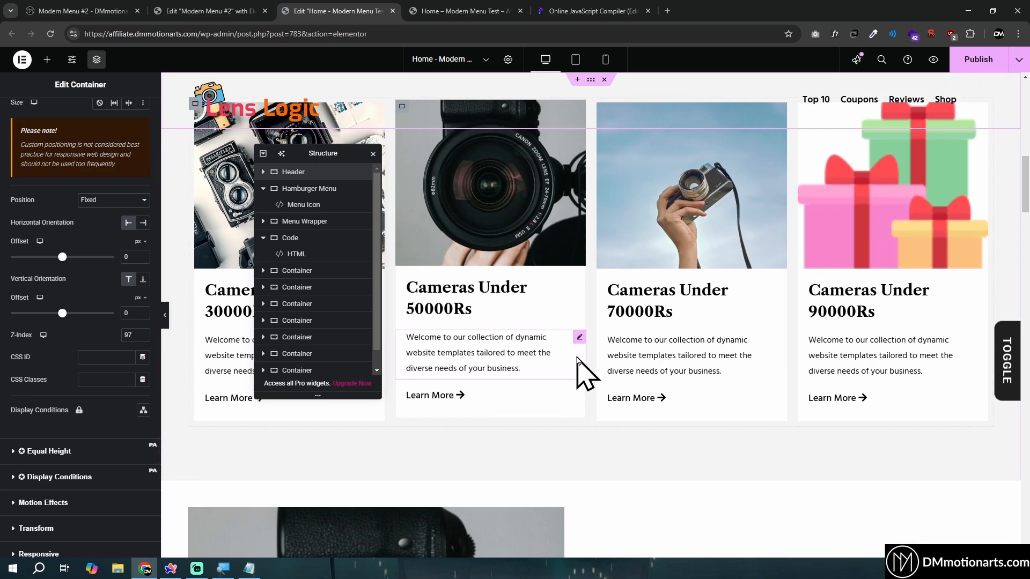
scroll(586, 368, up, 5)
scroll(64, 123, up, 4)
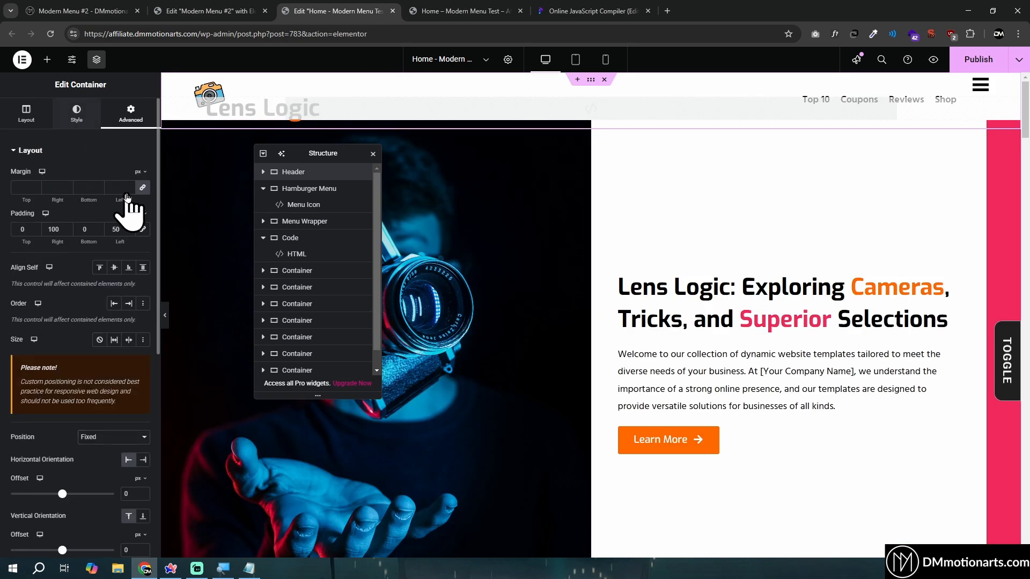
click(76, 114)
click(99, 198)
click(143, 221)
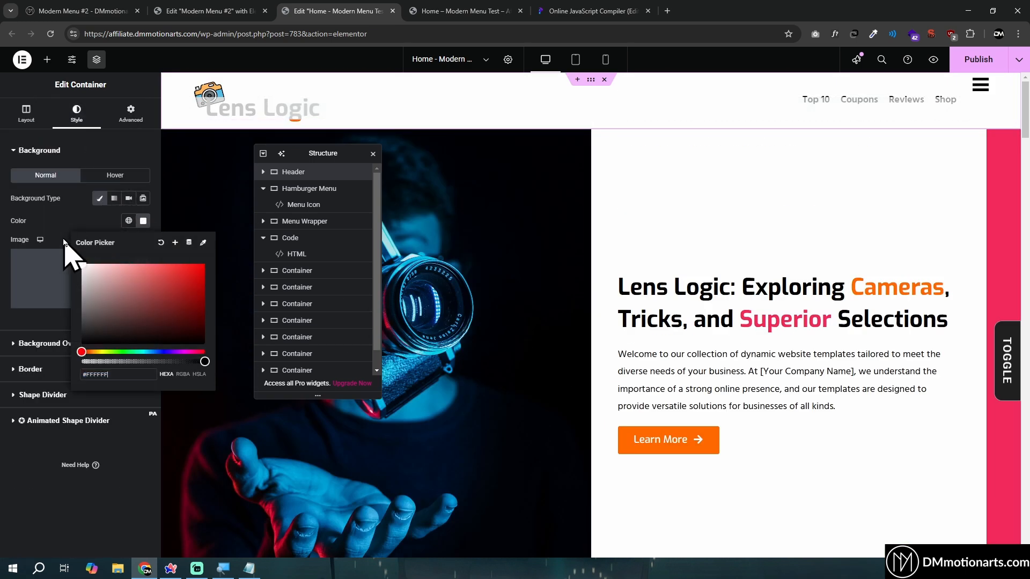
click(449, 272)
scroll(742, 271, down, 5)
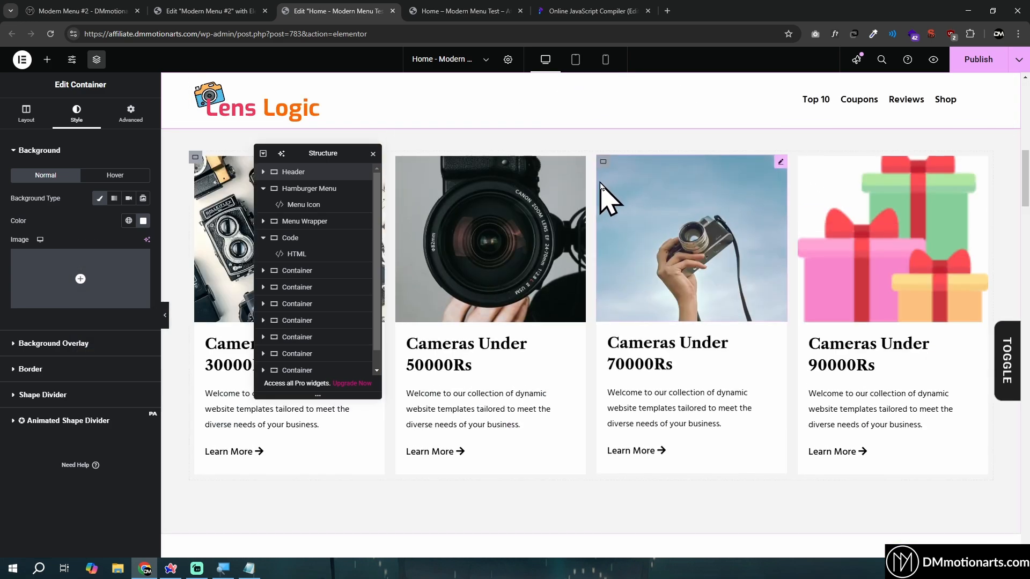
scroll(604, 188, up, 5)
Make the Menu Icon widget Fixed, anchored to the right with a 50 px horizontal offset and a 30 px vertical offset
click(311, 205)
click(115, 396)
click(106, 441)
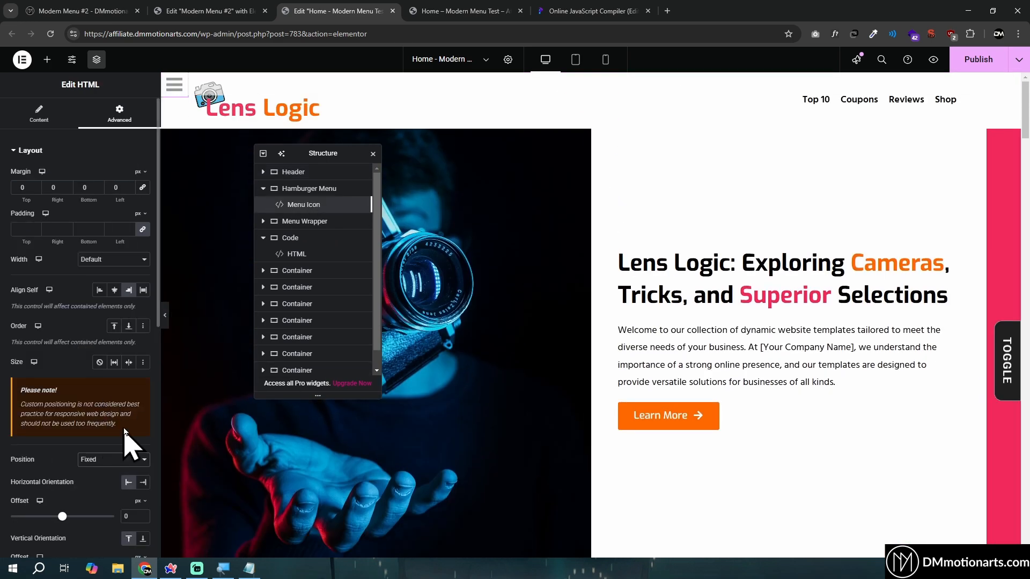
scroll(149, 345, down, 3)
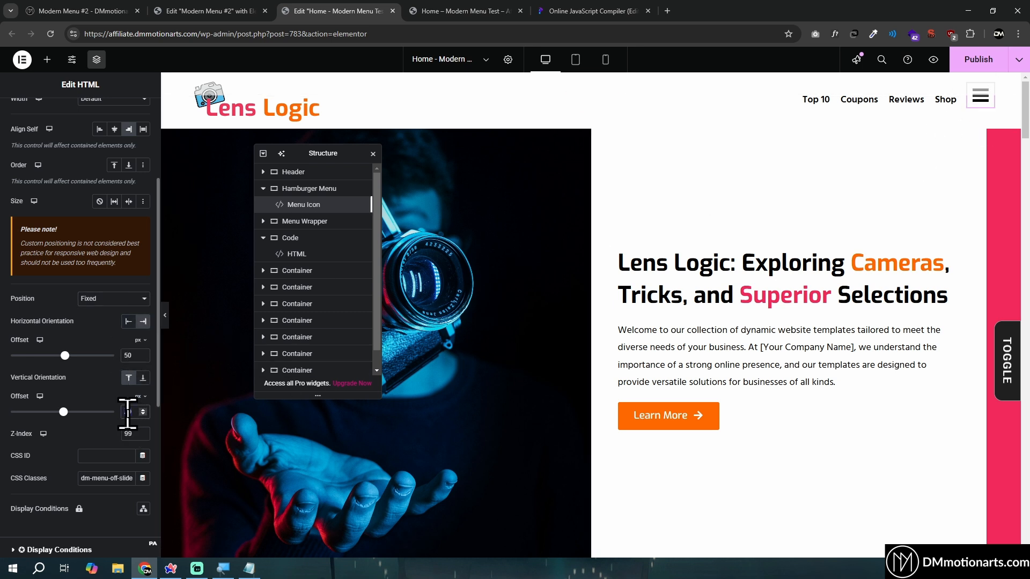
scroll(616, 414, down, 4)
scroll(620, 413, up, 4)
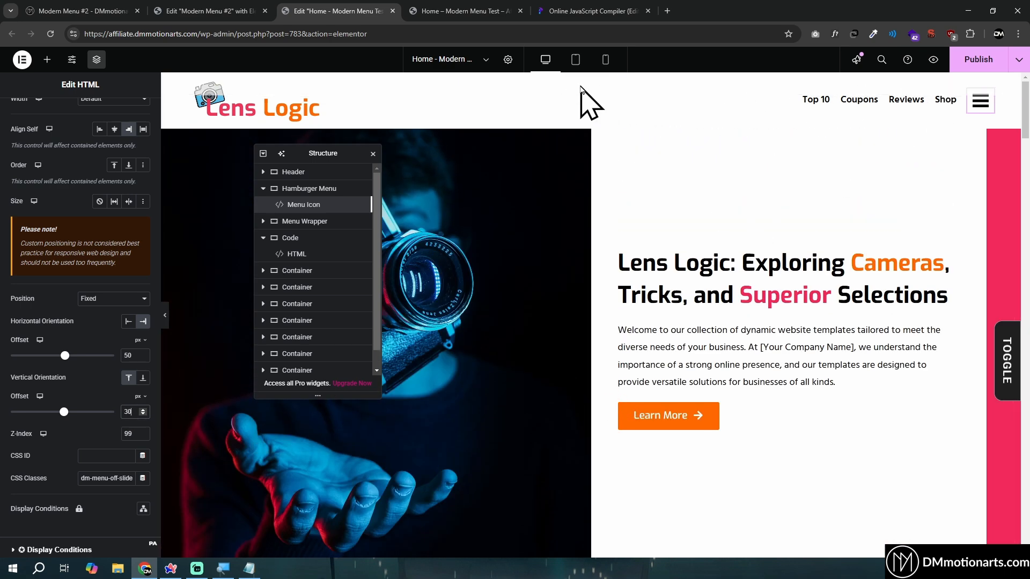
Examine the fixed header and Menu Icon while scrolling the page, and open the page preview
scroll(944, 151, down, 3)
scroll(858, 135, up, 3)
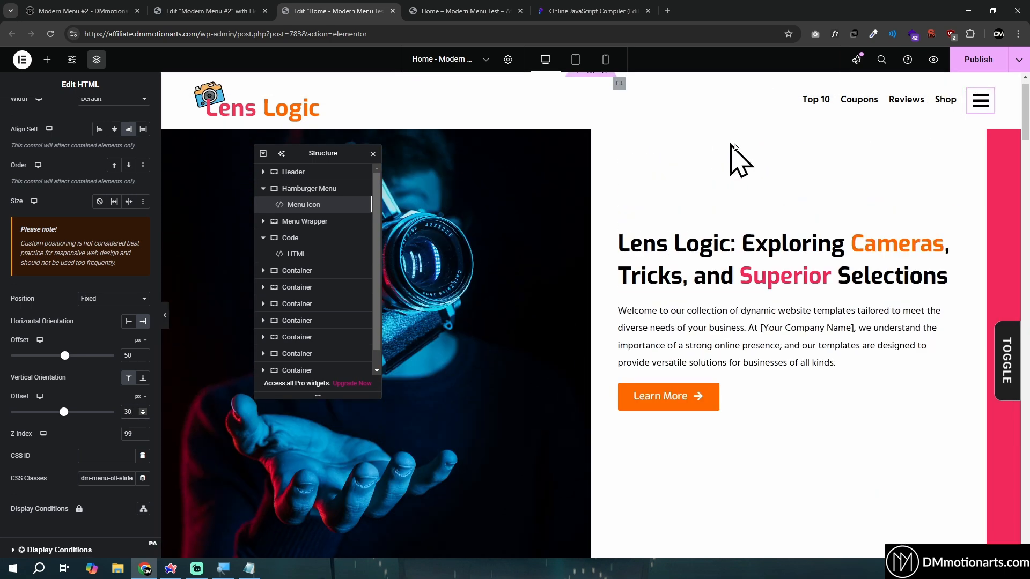
scroll(800, 226, down, 9)
scroll(807, 291, up, 8)
scroll(488, 214, up, 1)
scroll(766, 253, down, 10)
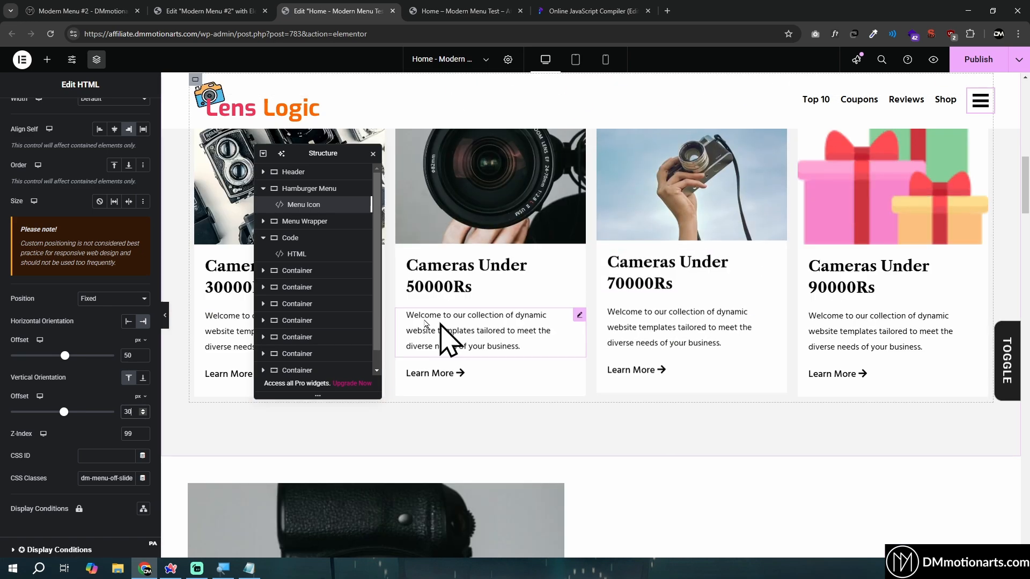
scroll(704, 311, up, 6)
scroll(704, 310, up, 5)
click(291, 175)
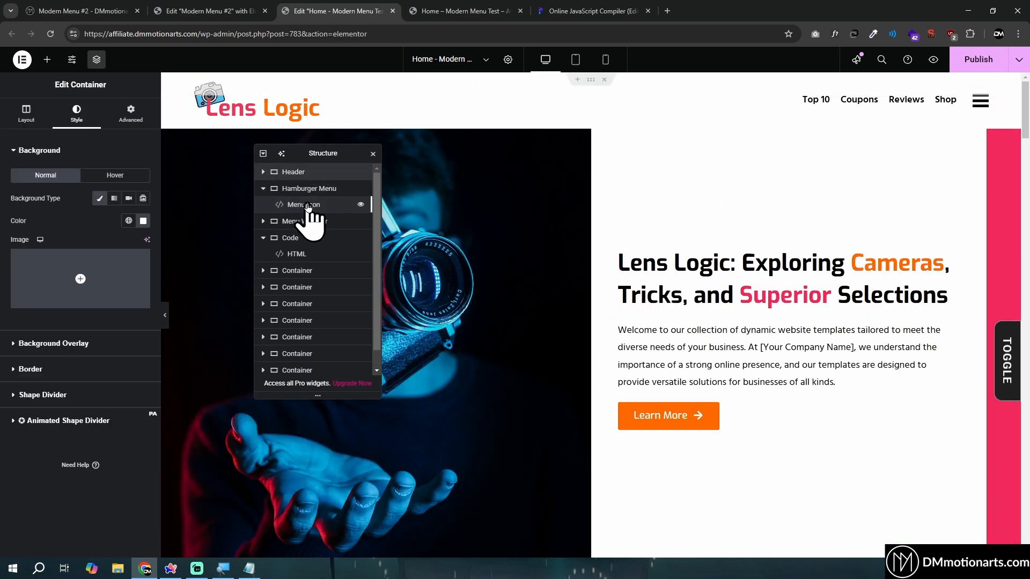
click(304, 206)
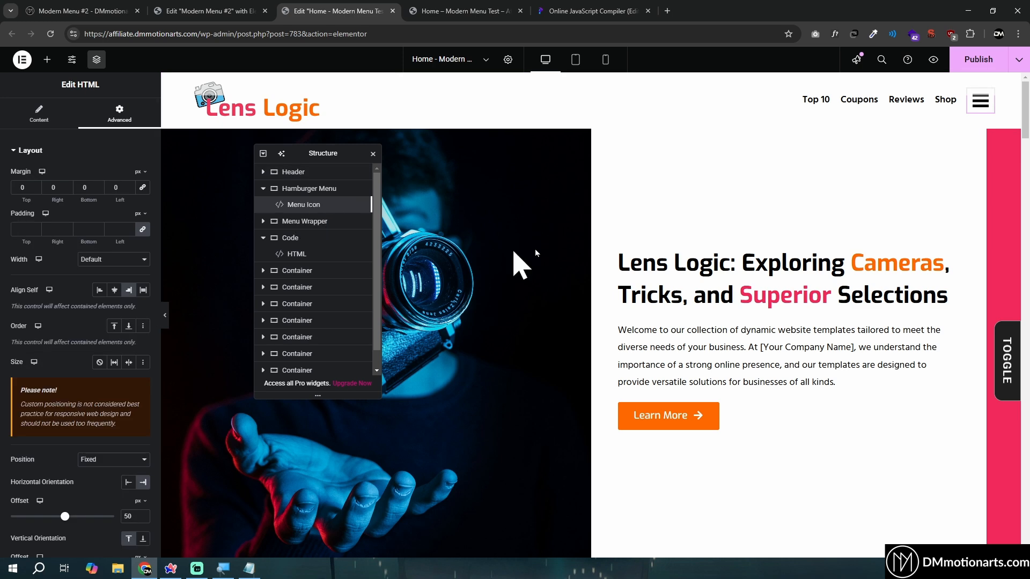
scroll(605, 264, down, 10)
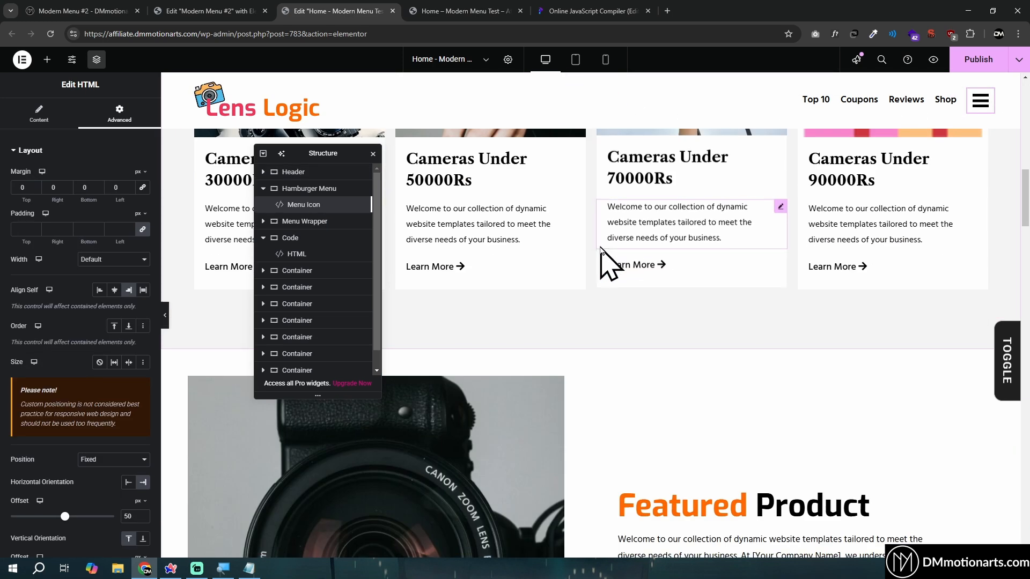
click(934, 60)
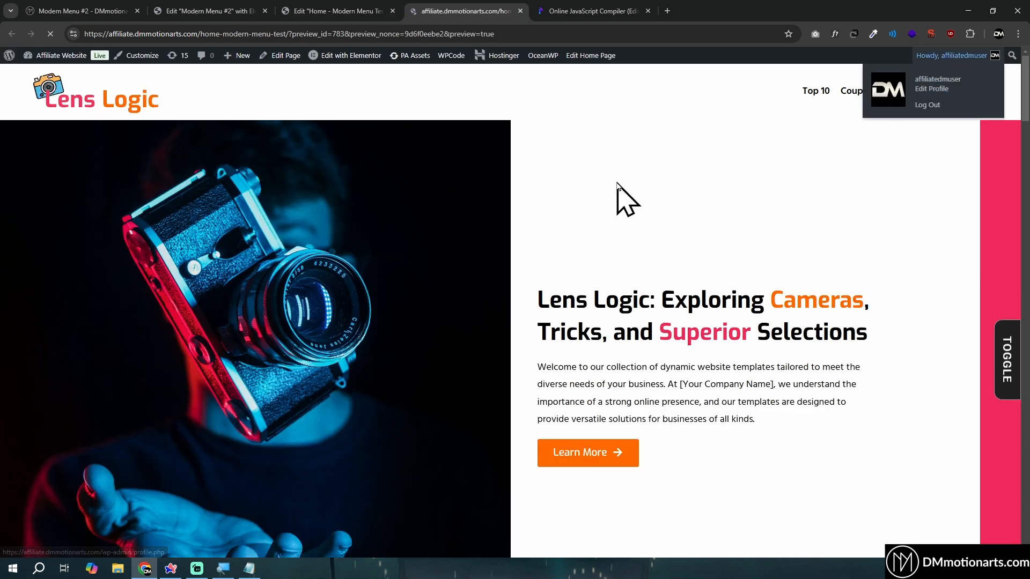
Examine the fixed header while scrolling the page preview, and test the slide-in menu by opening it, scrolling behind it and closing it
scroll(786, 272, down, 10)
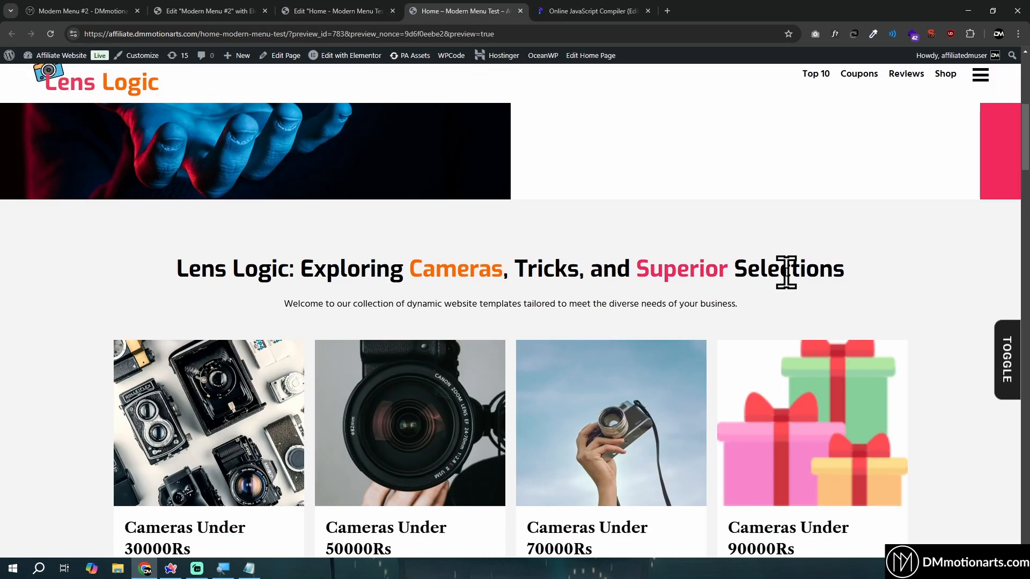
scroll(787, 271, up, 10)
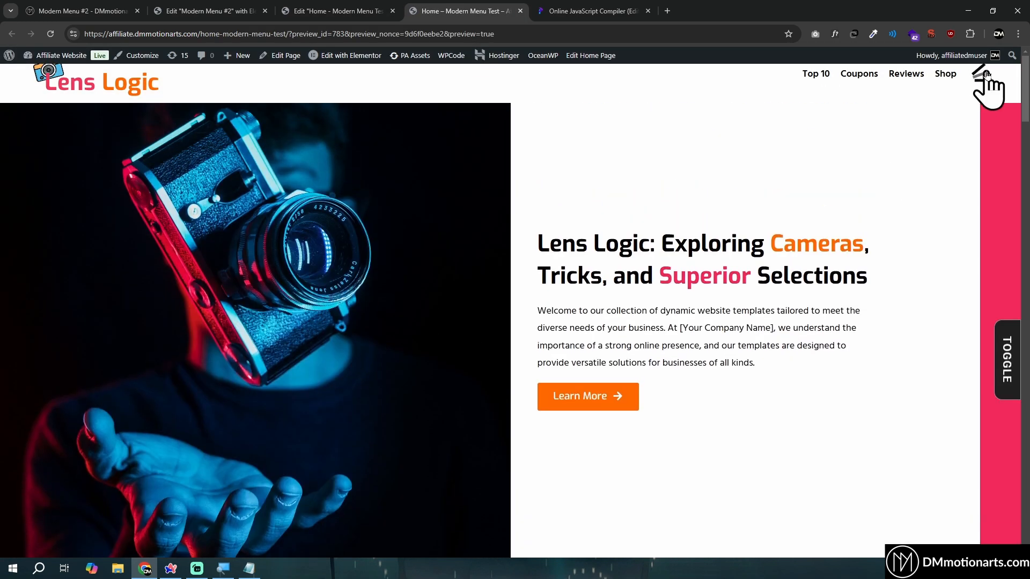
click(985, 74)
scroll(690, 285, down, 5)
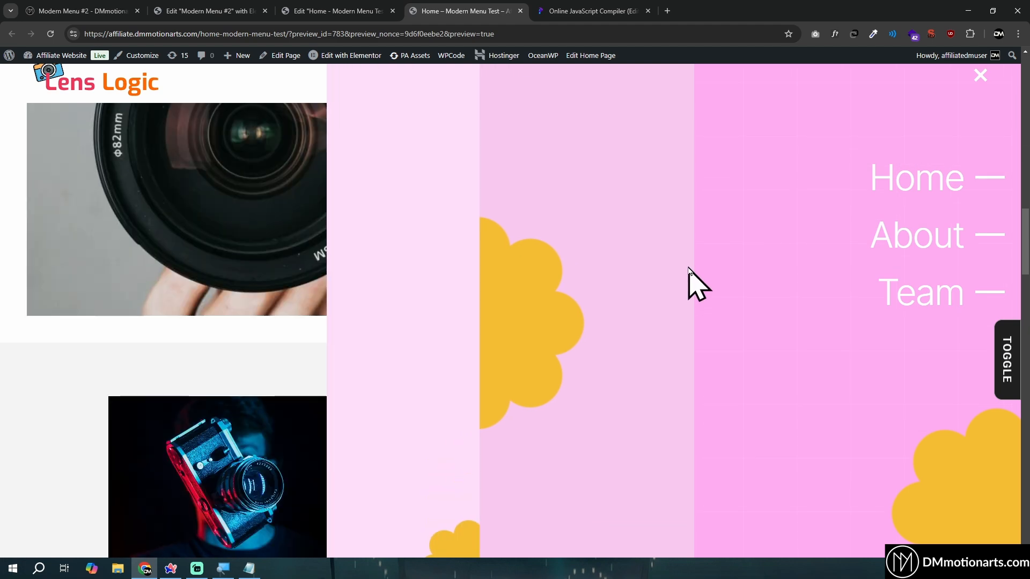
scroll(690, 283, down, 8)
scroll(690, 283, up, 6)
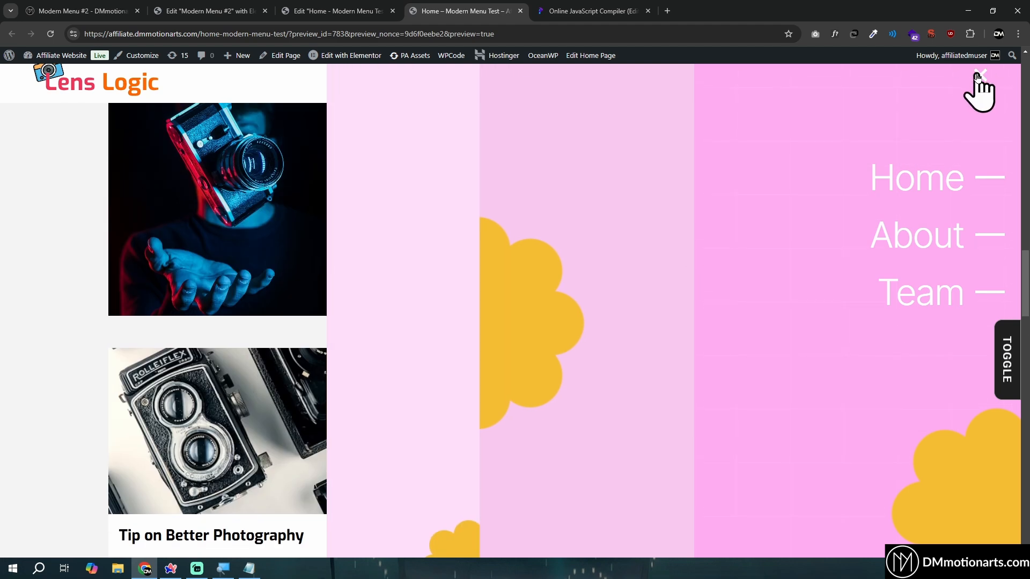
scroll(829, 260, up, 6)
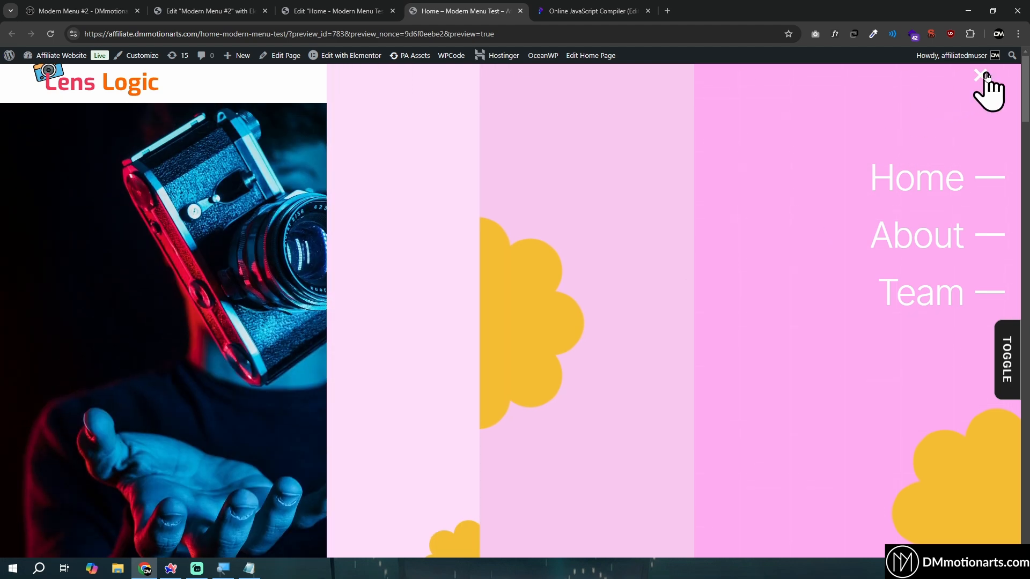
click(986, 76)
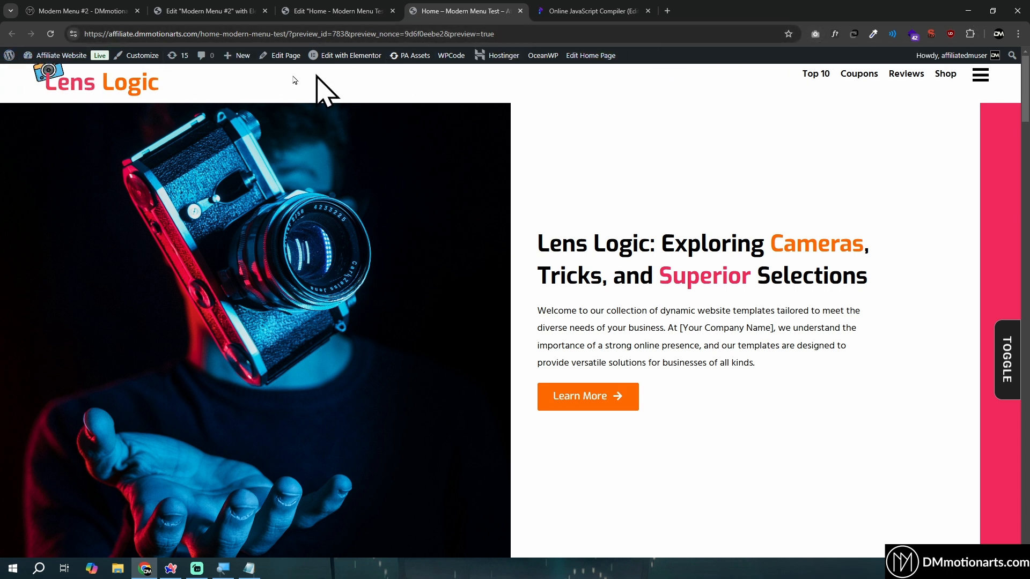
Retest the hamburger menu by opening and closing it at different scroll positions, and check that the open menu stays in place while scrolling
click(966, 77)
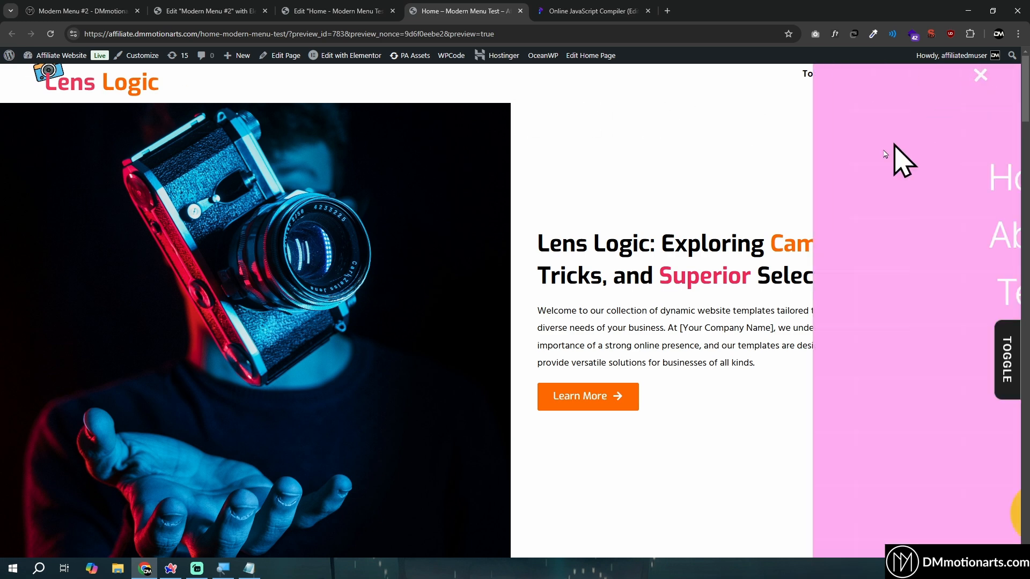
scroll(909, 159, down, 5)
scroll(927, 270, down, 2)
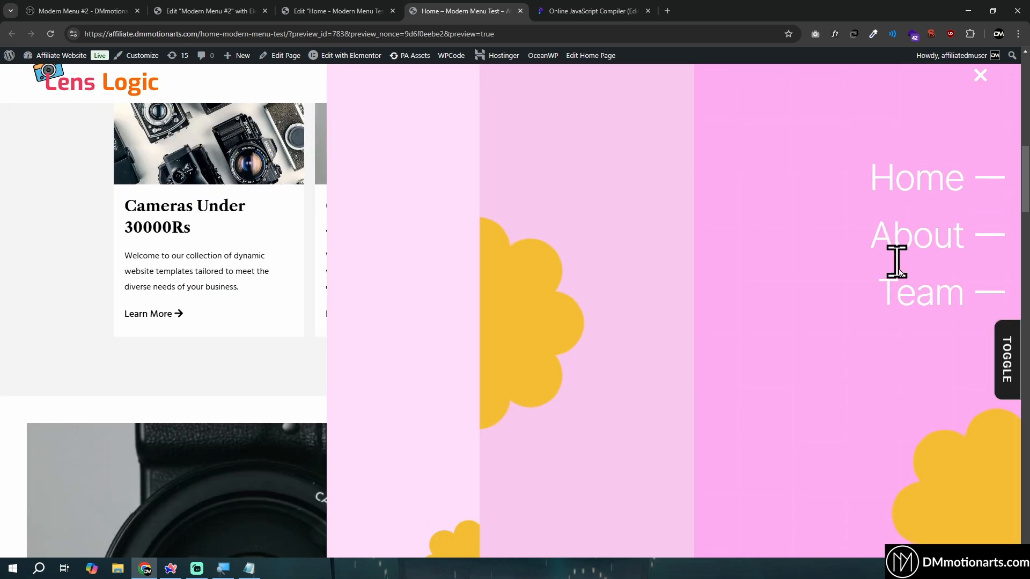
click(985, 82)
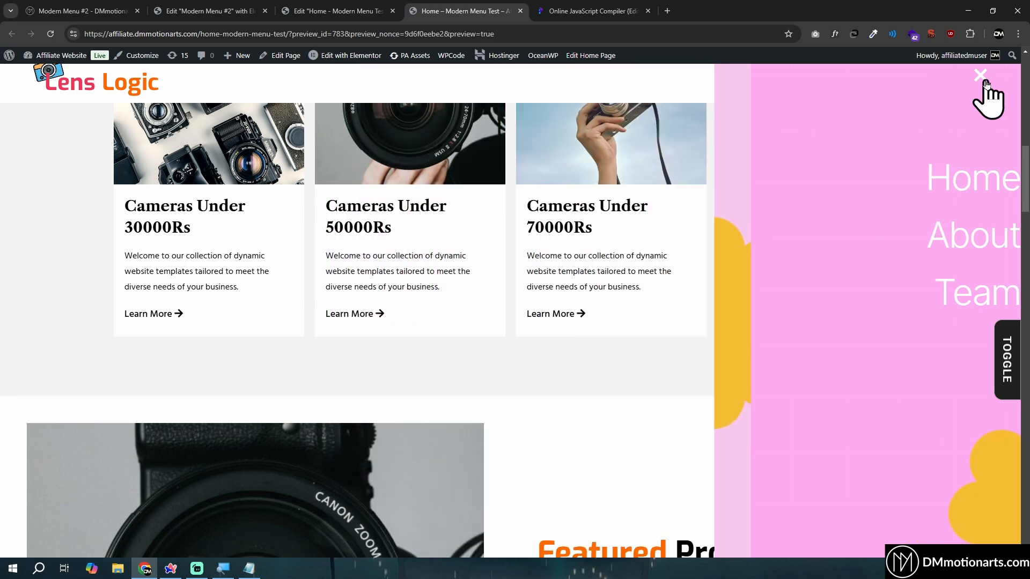
click(982, 74)
click(989, 78)
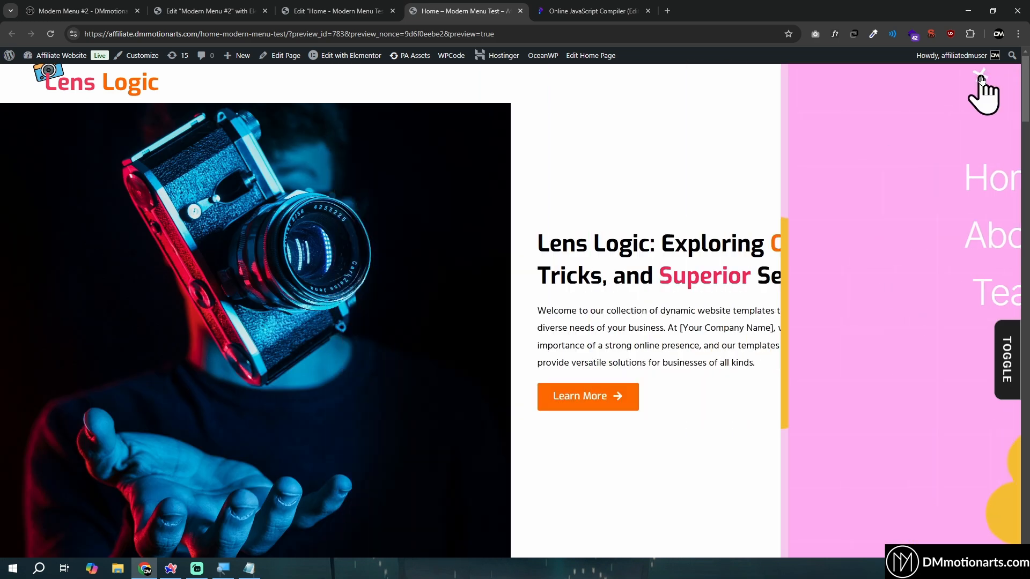
click(982, 81)
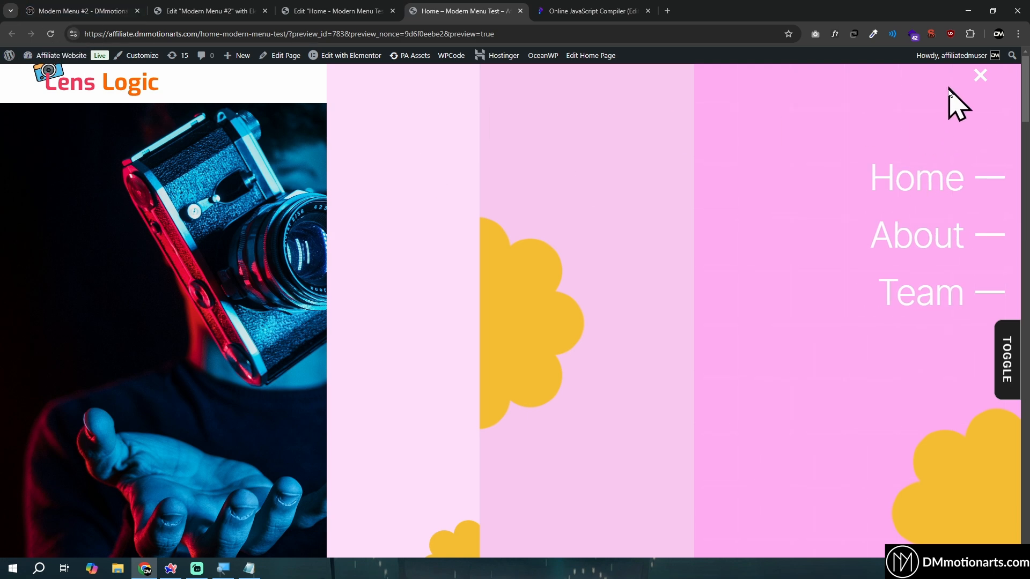
scroll(729, 292, down, 4)
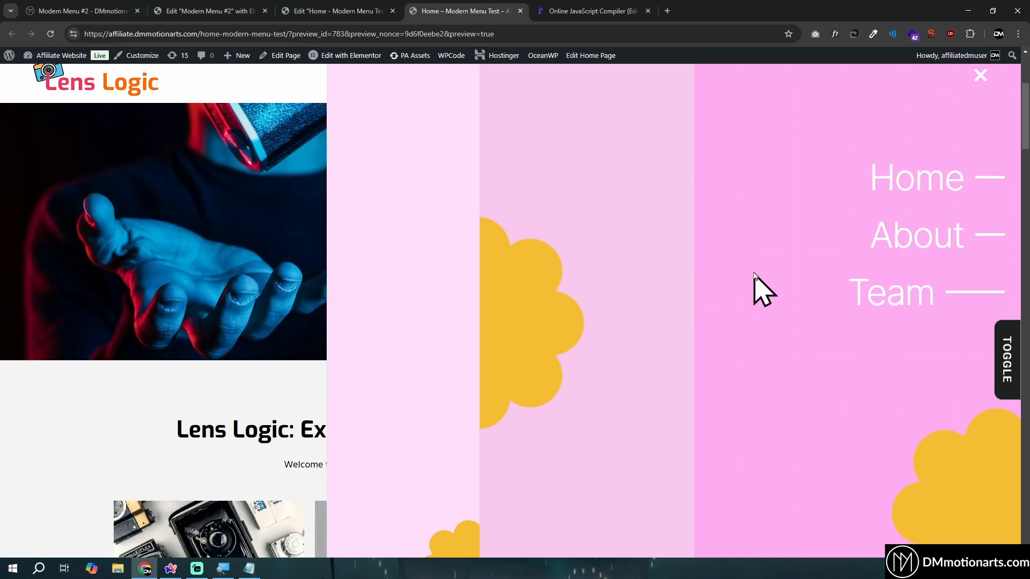
scroll(757, 285, up, 4)
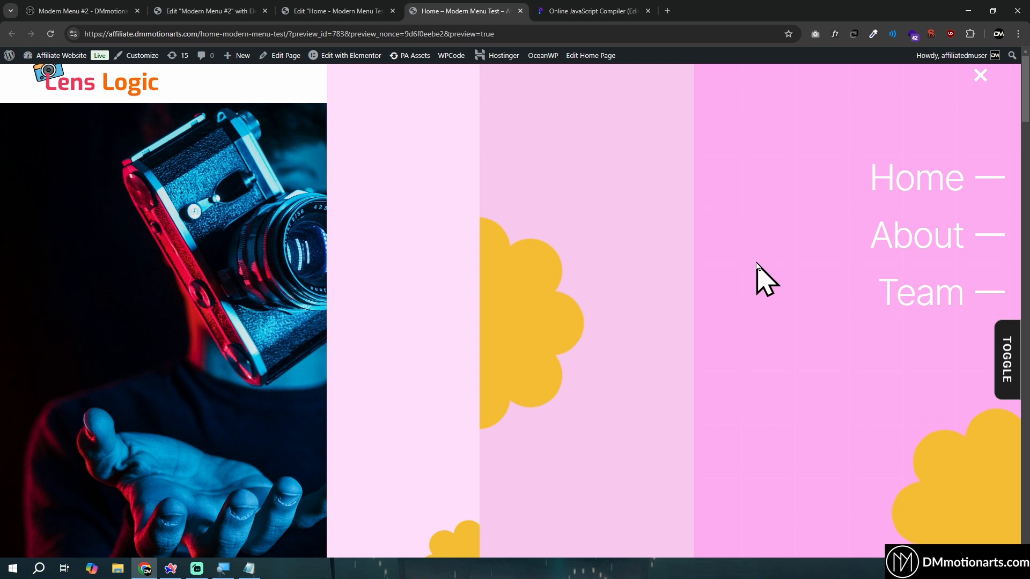